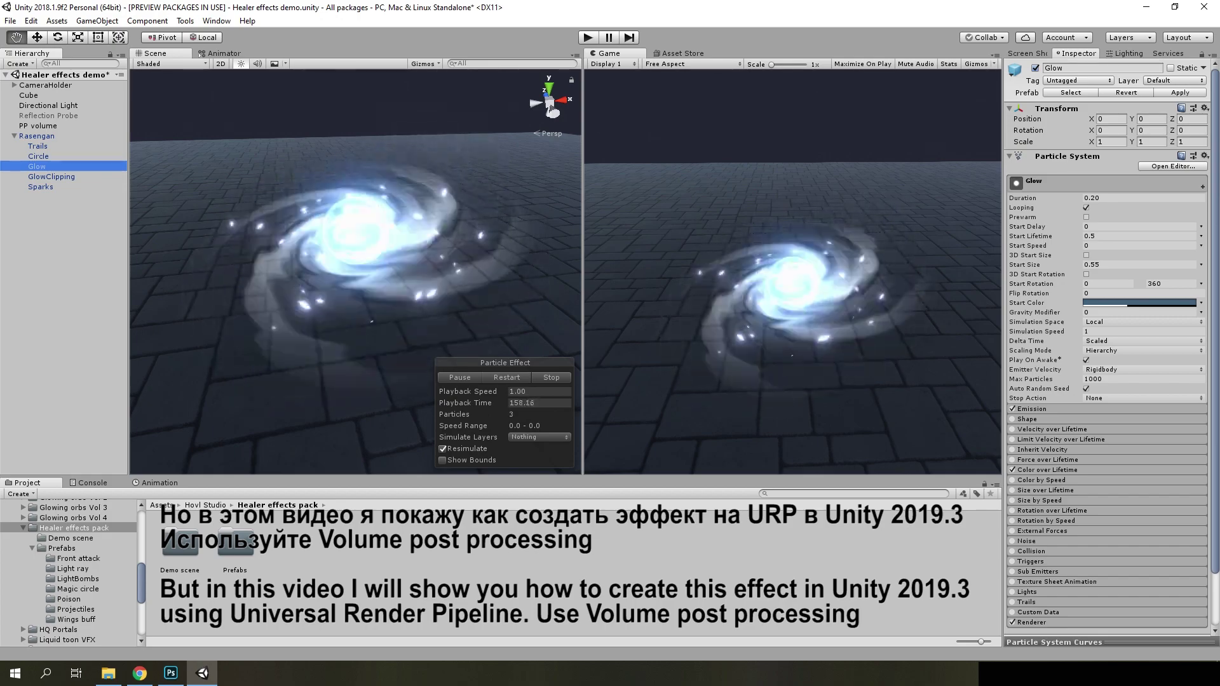
# Step: Deactivate the PP volume object so the Rasengan renders without bloom
pyautogui.click(38, 125)
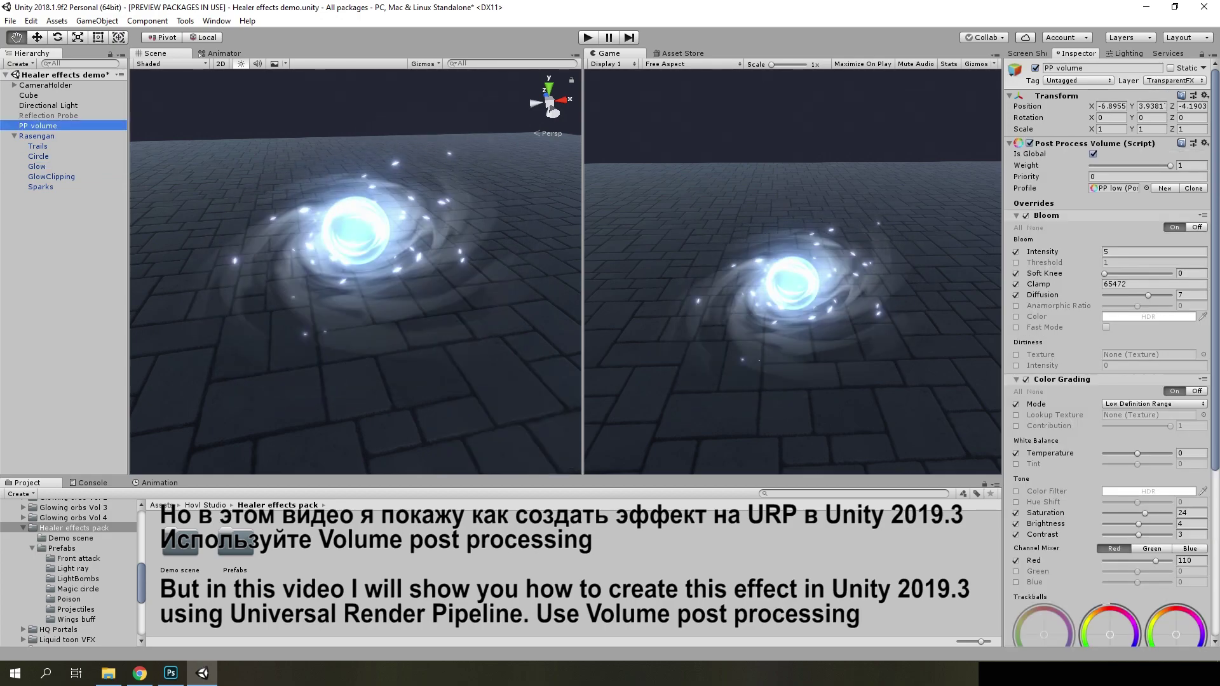
pyautogui.click(1036, 67)
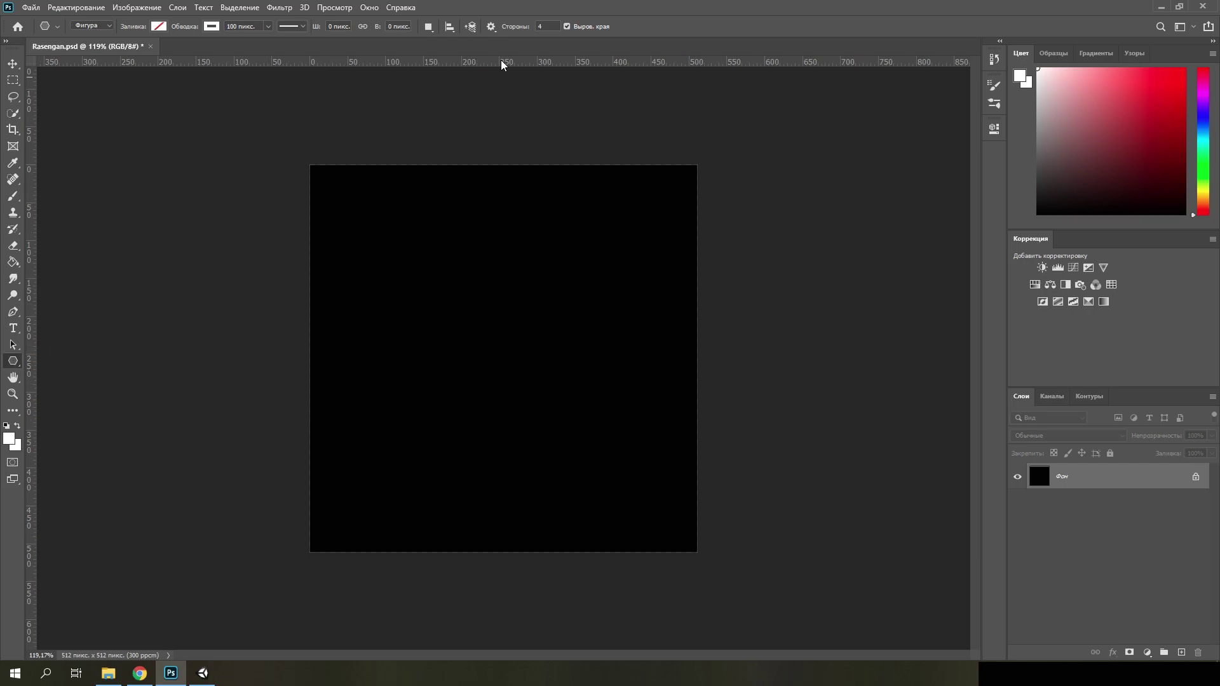
# Step: Draw a white four-pointed star, centre it on the black canvas, and hide its path
pyautogui.click(491, 27)
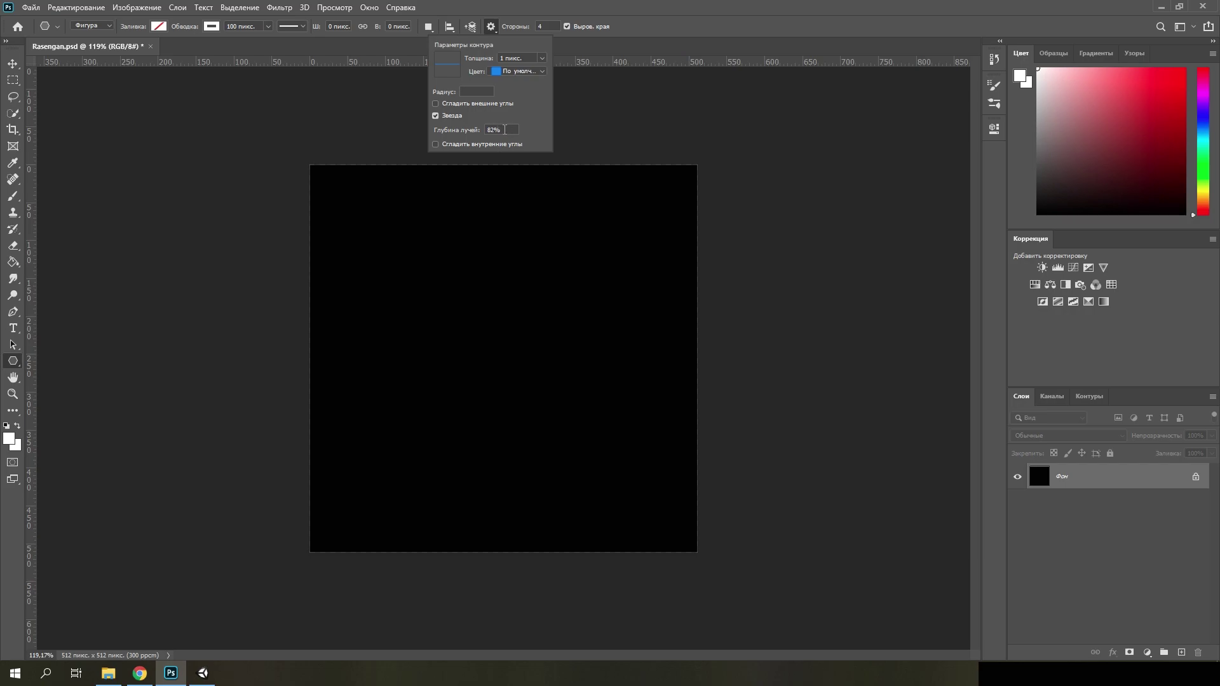
pyautogui.moveTo(475, 259); pyautogui.dragTo(550, 433)
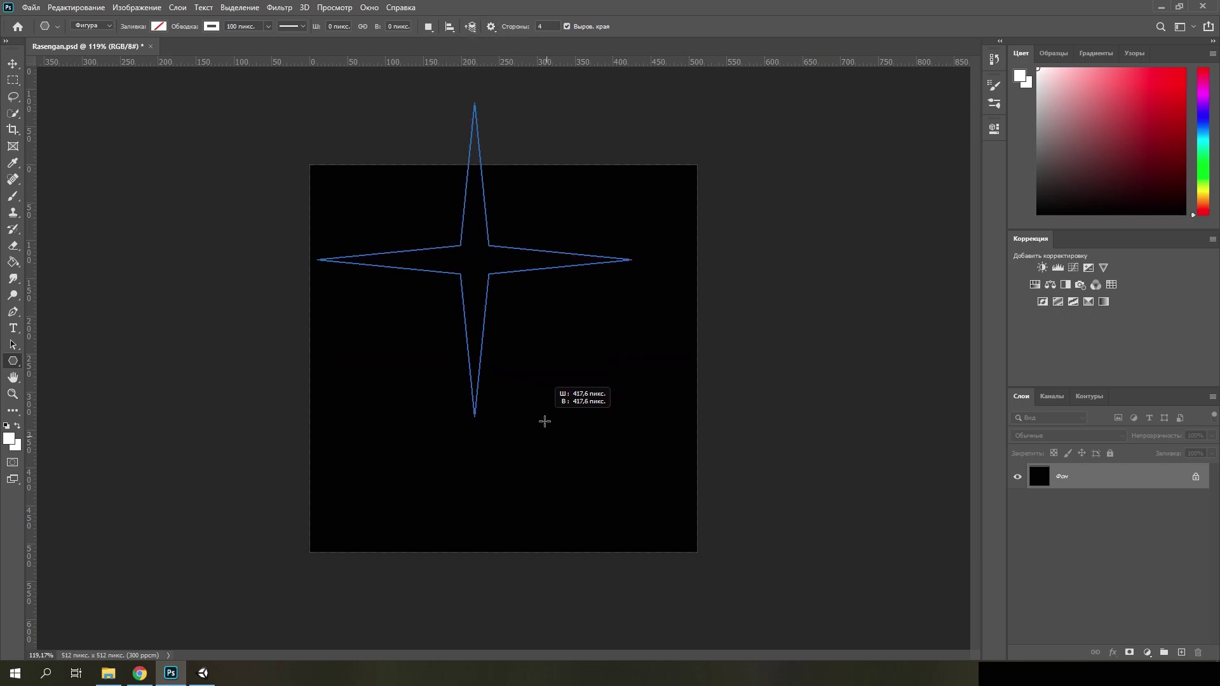
pyautogui.hotkey('ctrl', 'alt', 't')
pyautogui.moveTo(486, 283); pyautogui.dragTo(515, 378)
pyautogui.press('Return')
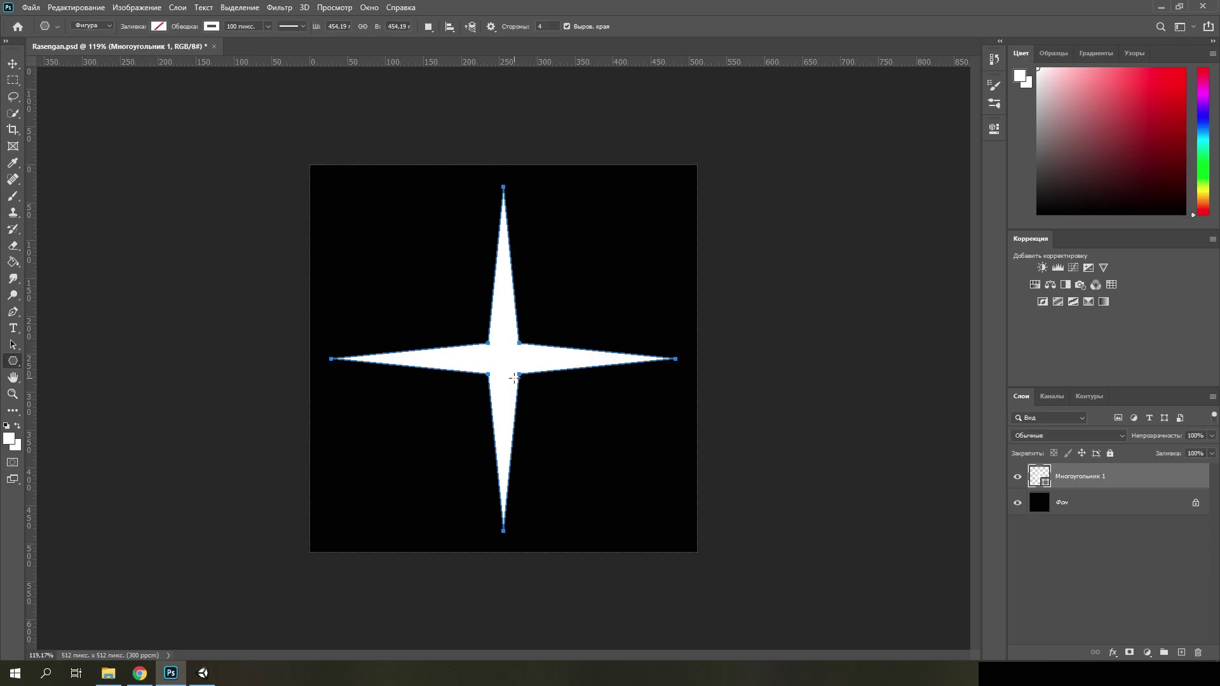
pyautogui.press('Return')
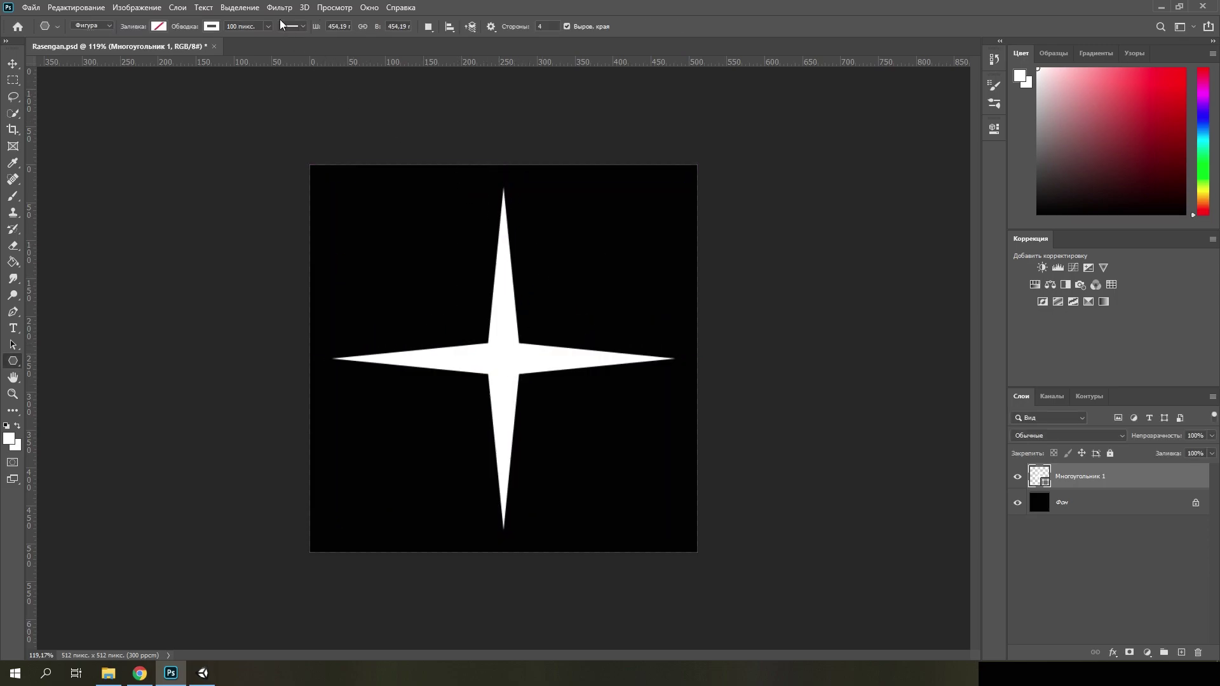
pyautogui.click(279, 7)
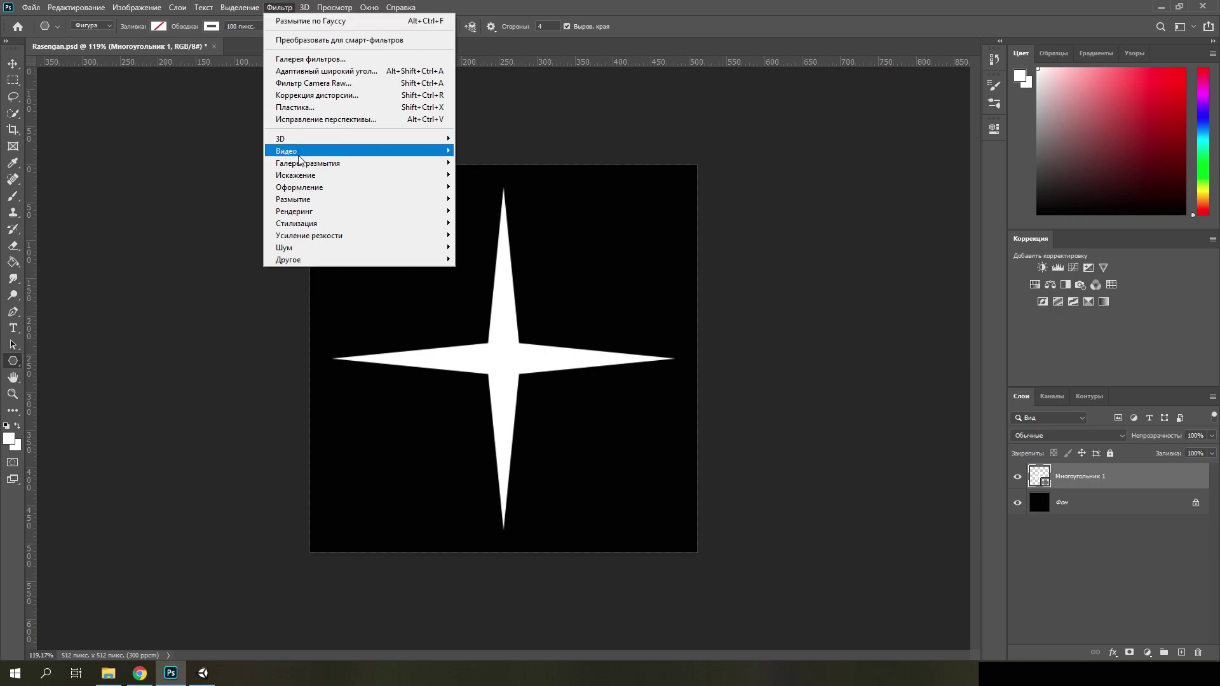
# Step: Rasterize the star and apply a Spin radial blur with amount 25
pyautogui.click(318, 201)
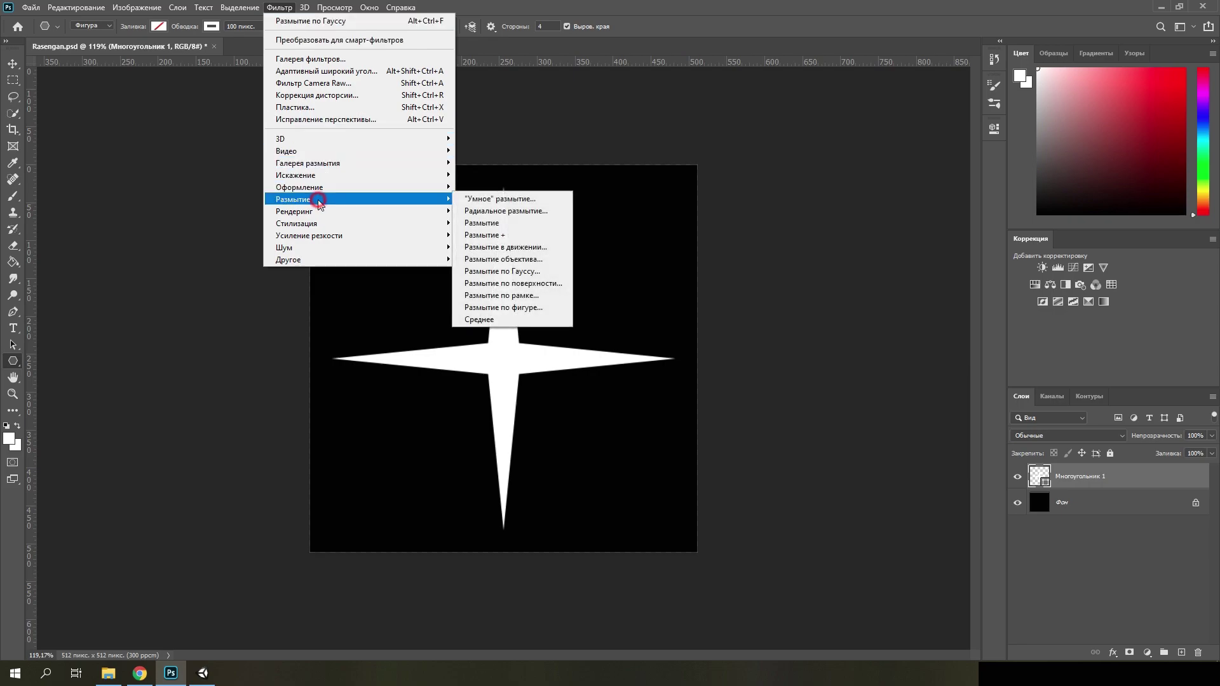
pyautogui.click(518, 212)
pyautogui.click(731, 249)
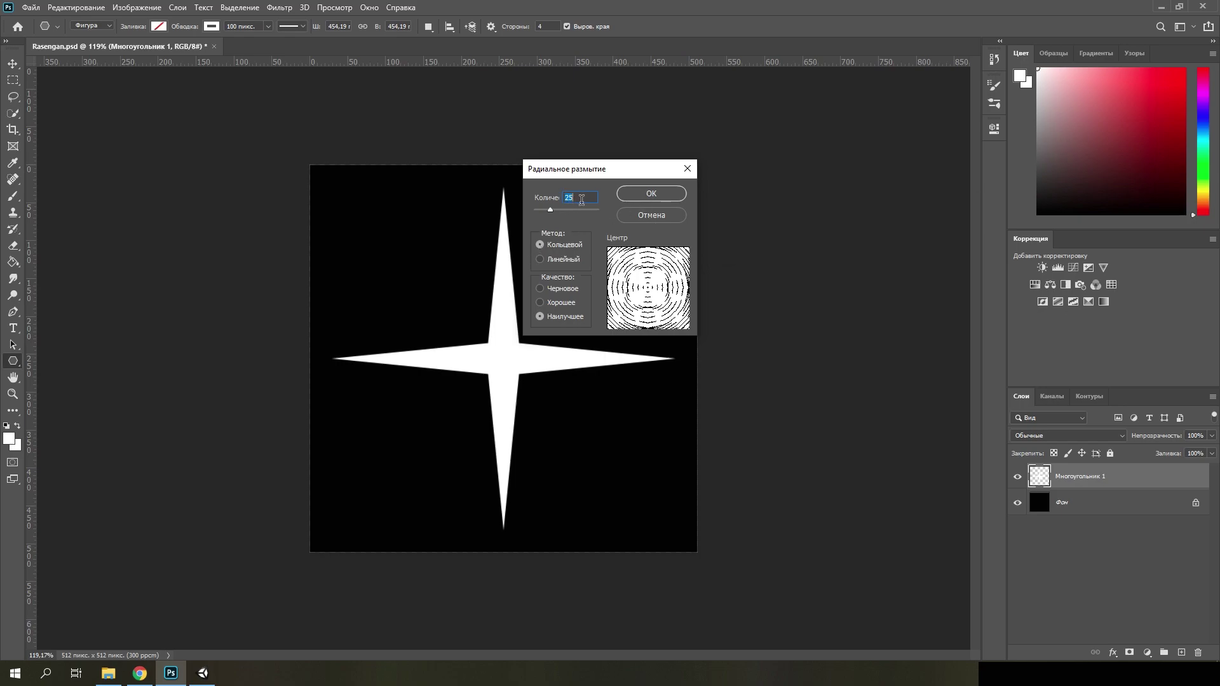
pyautogui.click(638, 197)
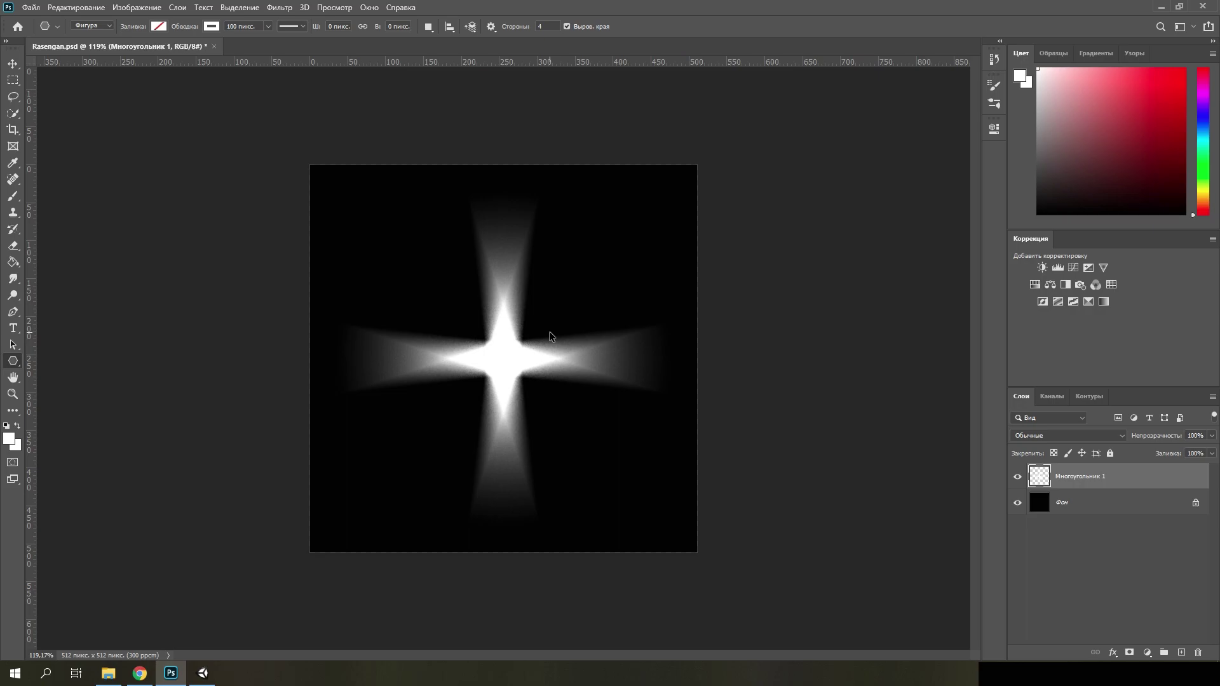
# Step: Scale the blurred star down to about 57% around the canvas centre
pyautogui.hotkey('ctrl', 't')
pyautogui.keyDown('alt'); pyautogui.moveTo(697, 551); pyautogui.dragTo(614, 469); pyautogui.keyUp('alt')
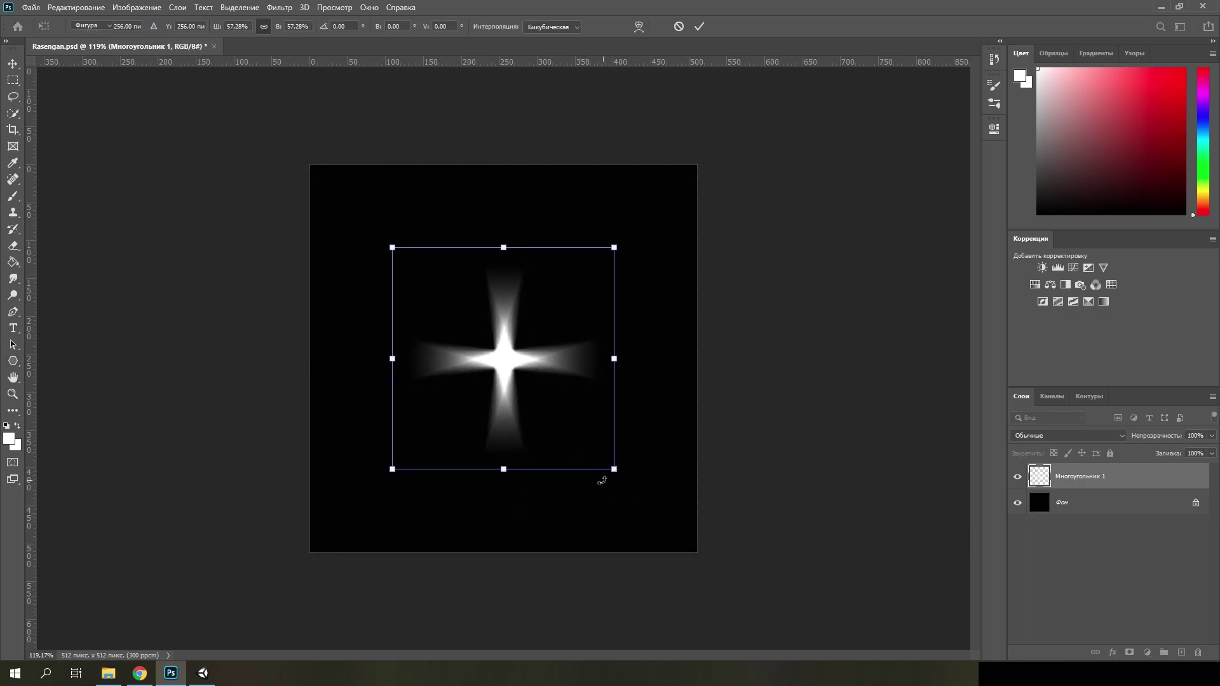
pyautogui.press('Return')
pyautogui.keyDown('alt'); pyautogui.scroll(5, 506, 376); pyautogui.keyUp('alt')
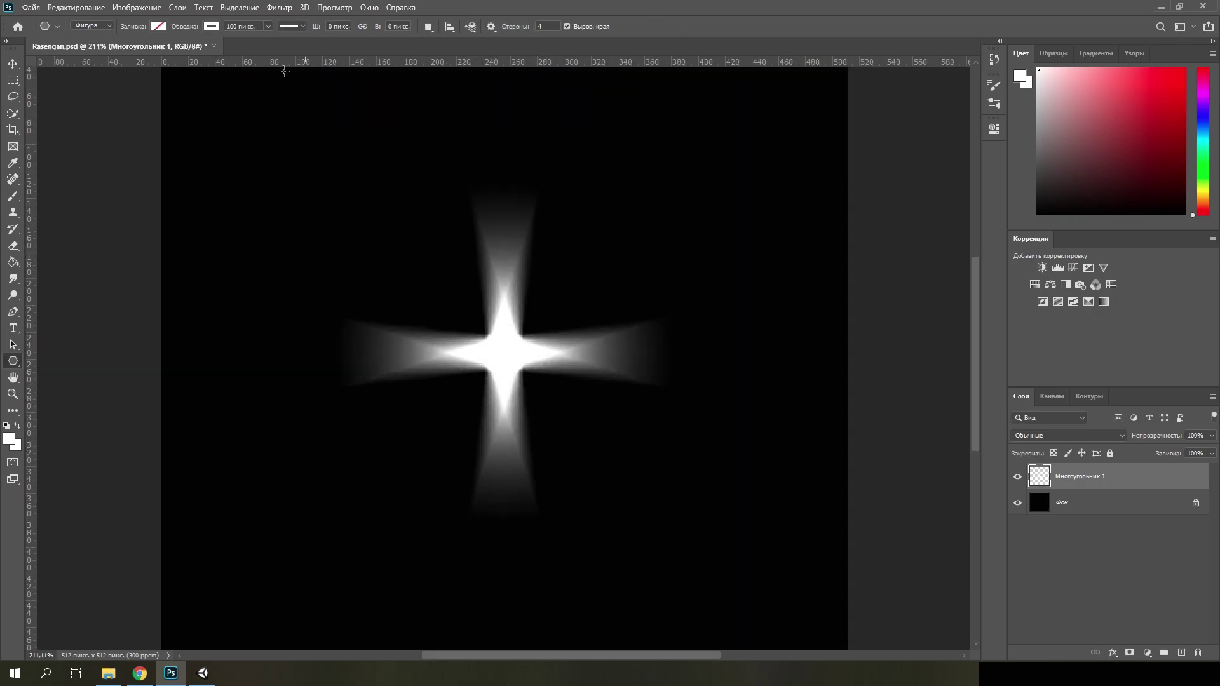
# Step: Twist the star into a four-armed spiral with a Twirl of angle 200
pyautogui.click(280, 8)
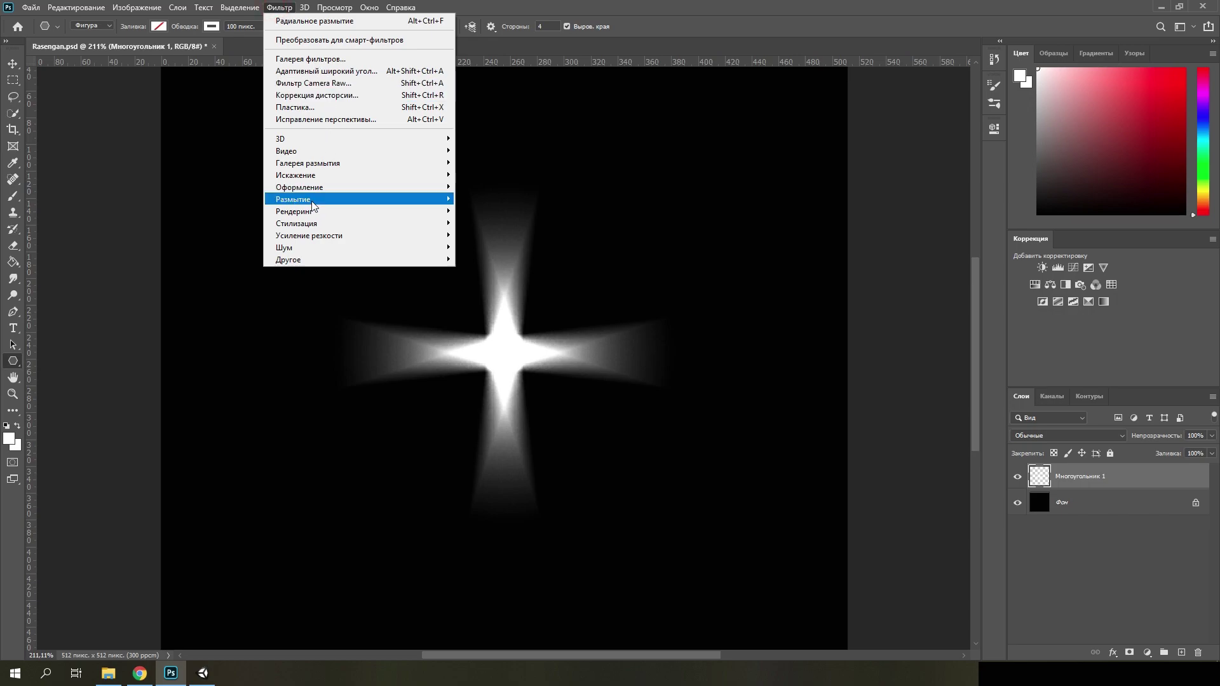
pyautogui.click(313, 175)
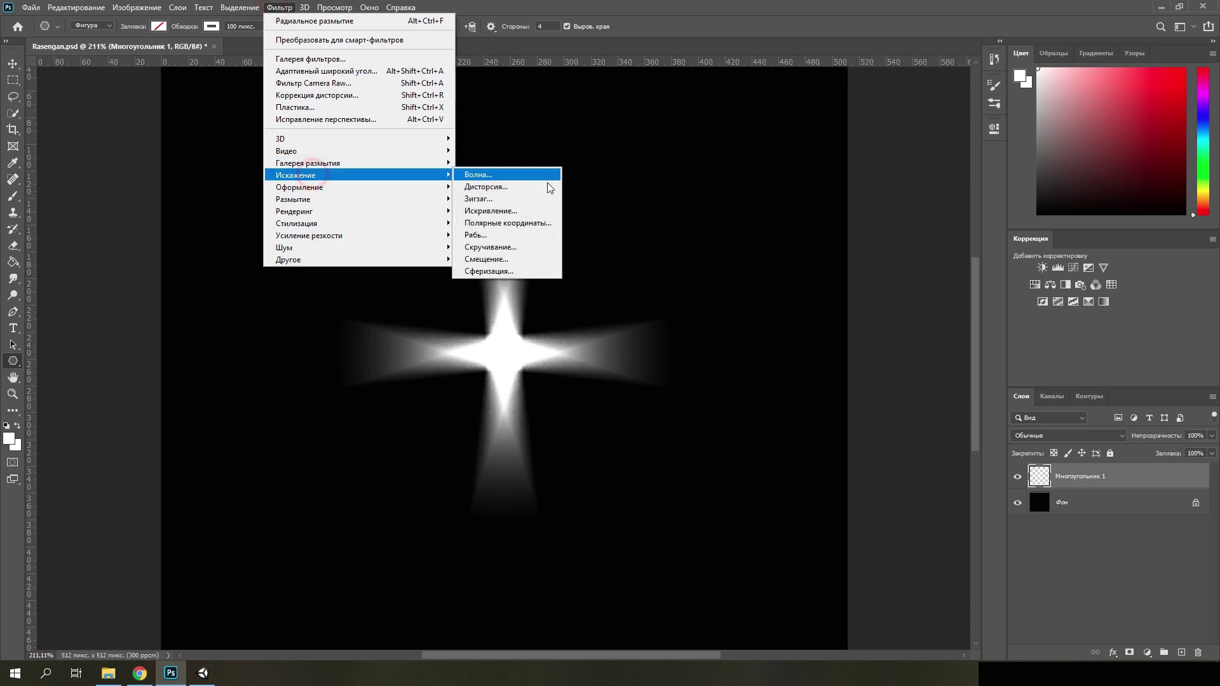
pyautogui.click(509, 247)
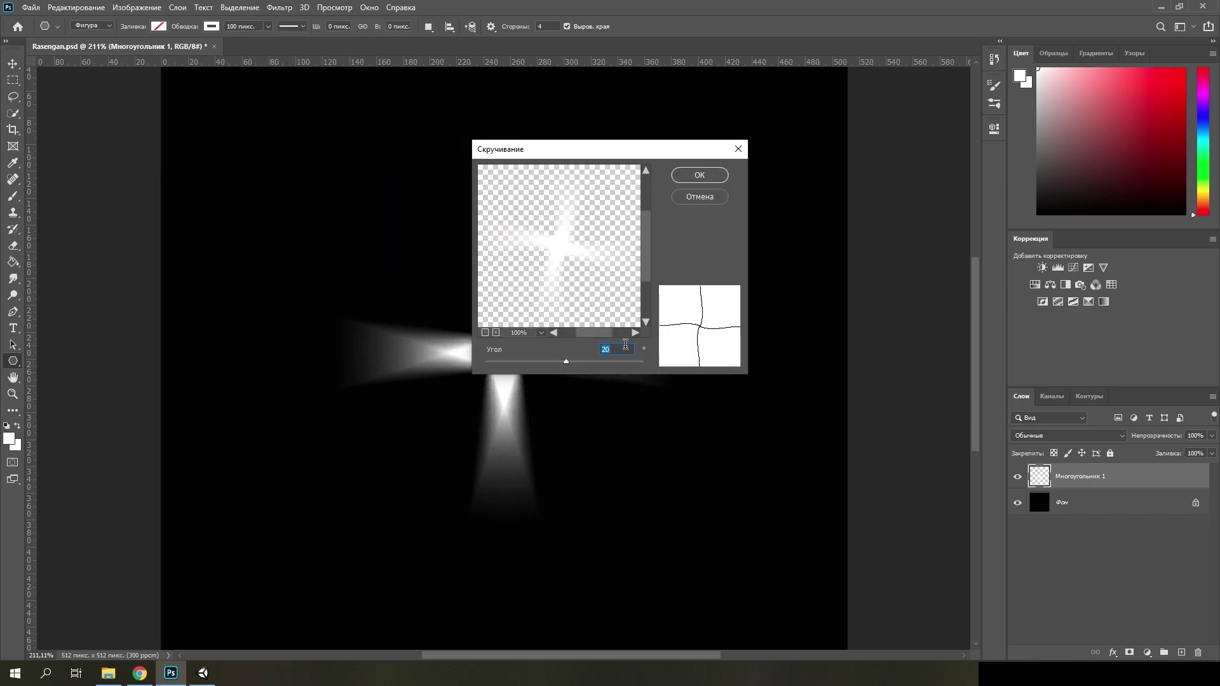
pyautogui.write('200')
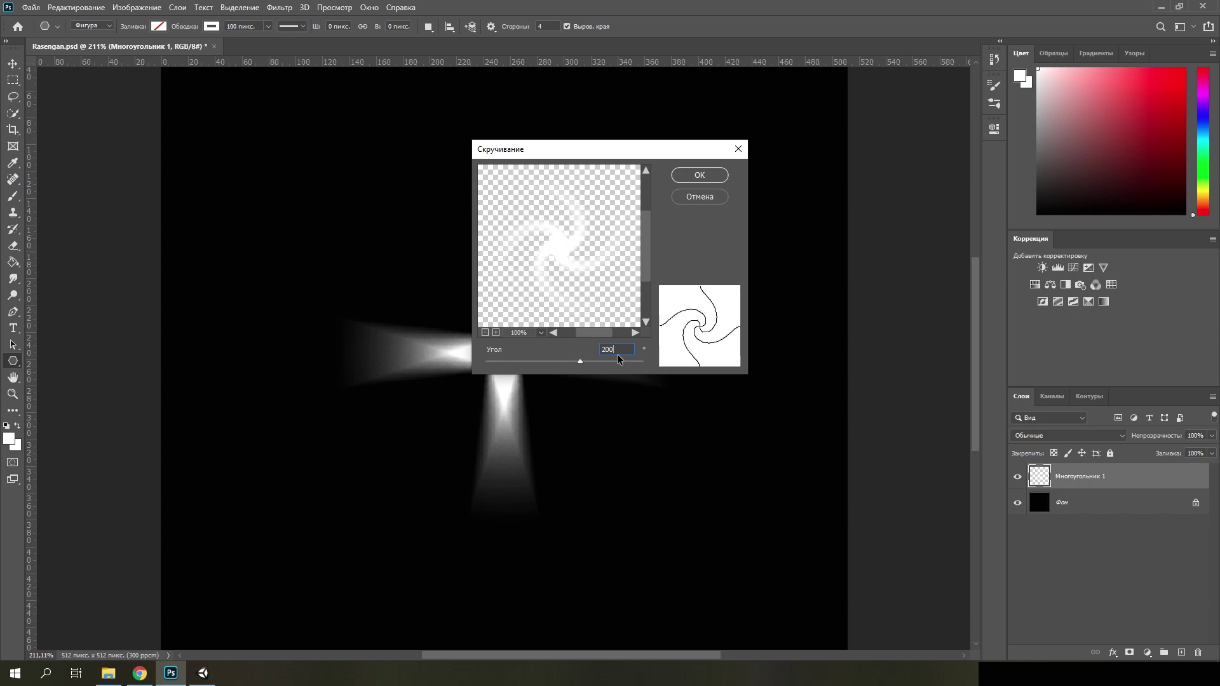
pyautogui.click(695, 177)
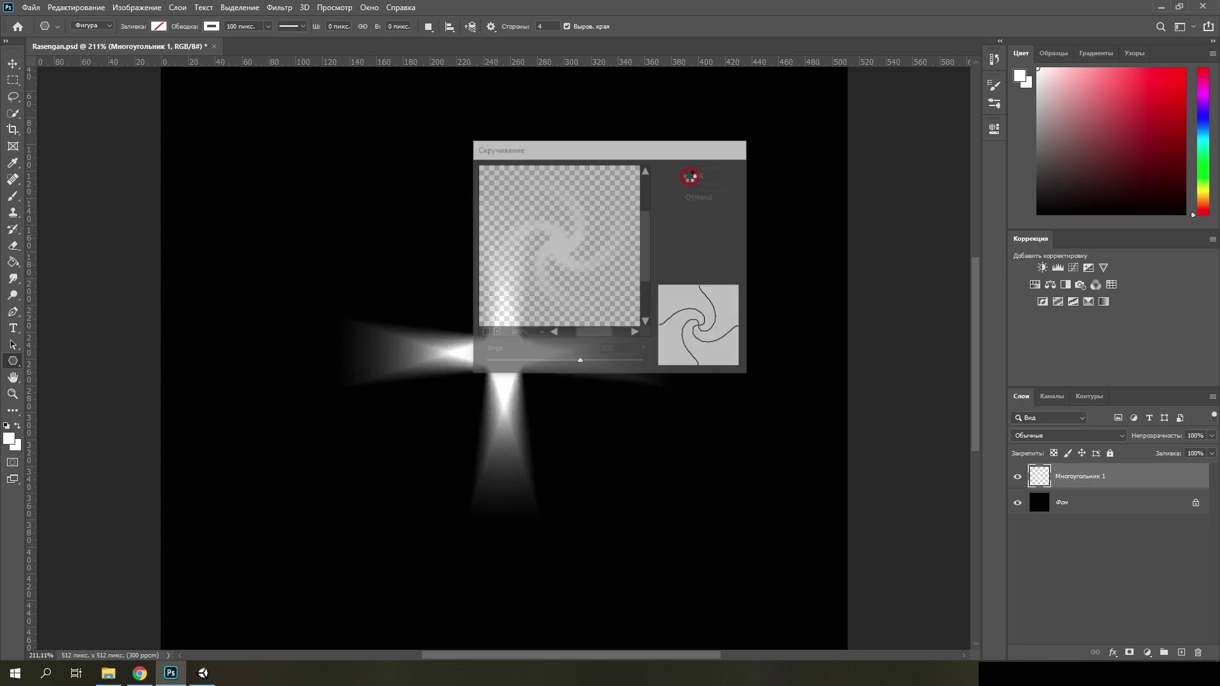
# Step: Enlarge the swirl to about 177% so it fills the canvas
pyautogui.keyDown('alt'); pyautogui.scroll(-5, 544, 436); pyautogui.keyUp('alt')
pyautogui.hotkey('ctrl', 't')
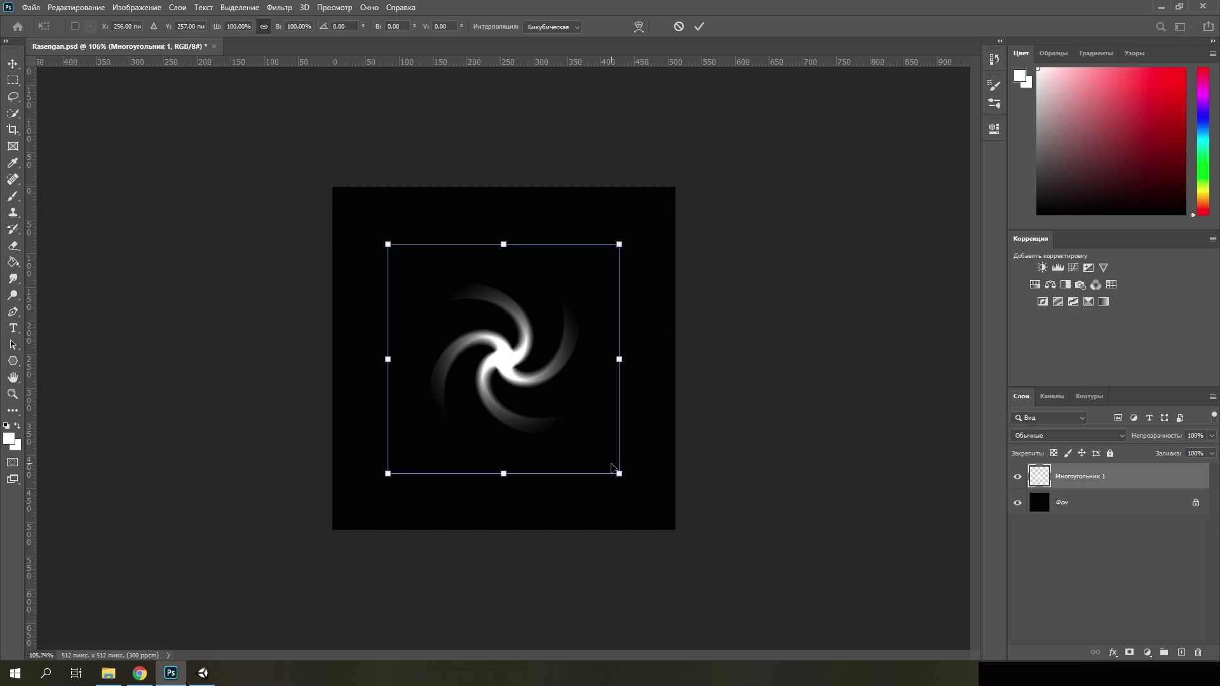
pyautogui.moveTo(621, 475); pyautogui.dragTo(709, 564)
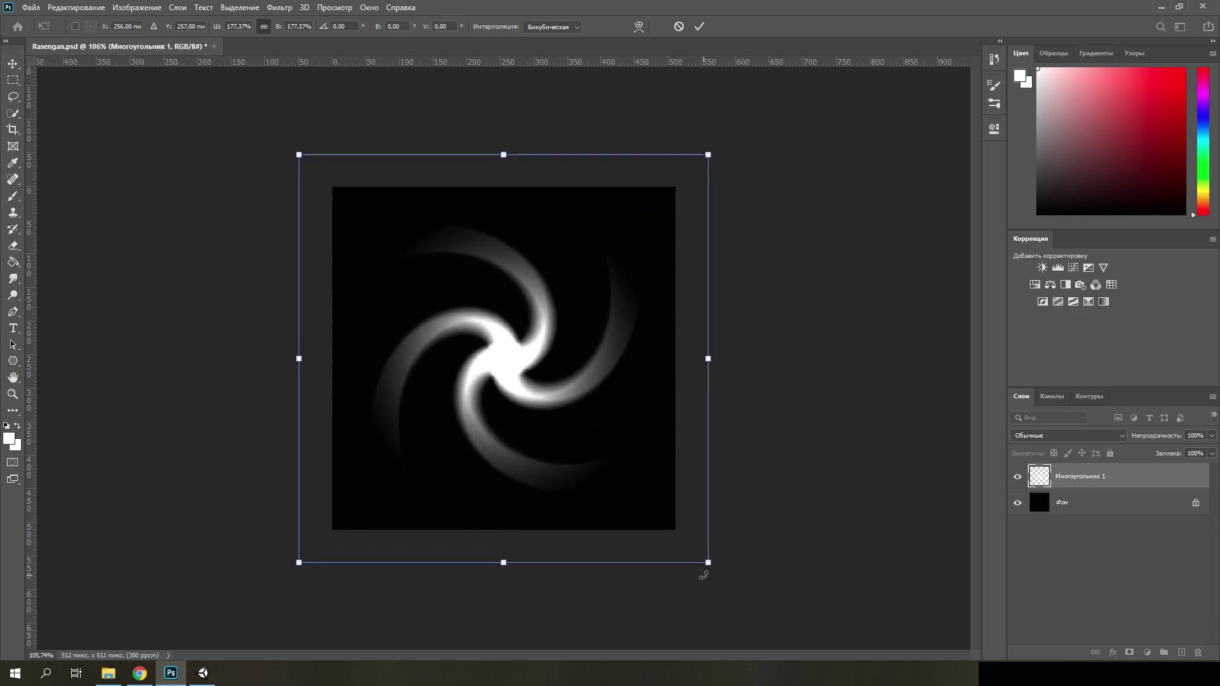
pyautogui.press('Return')
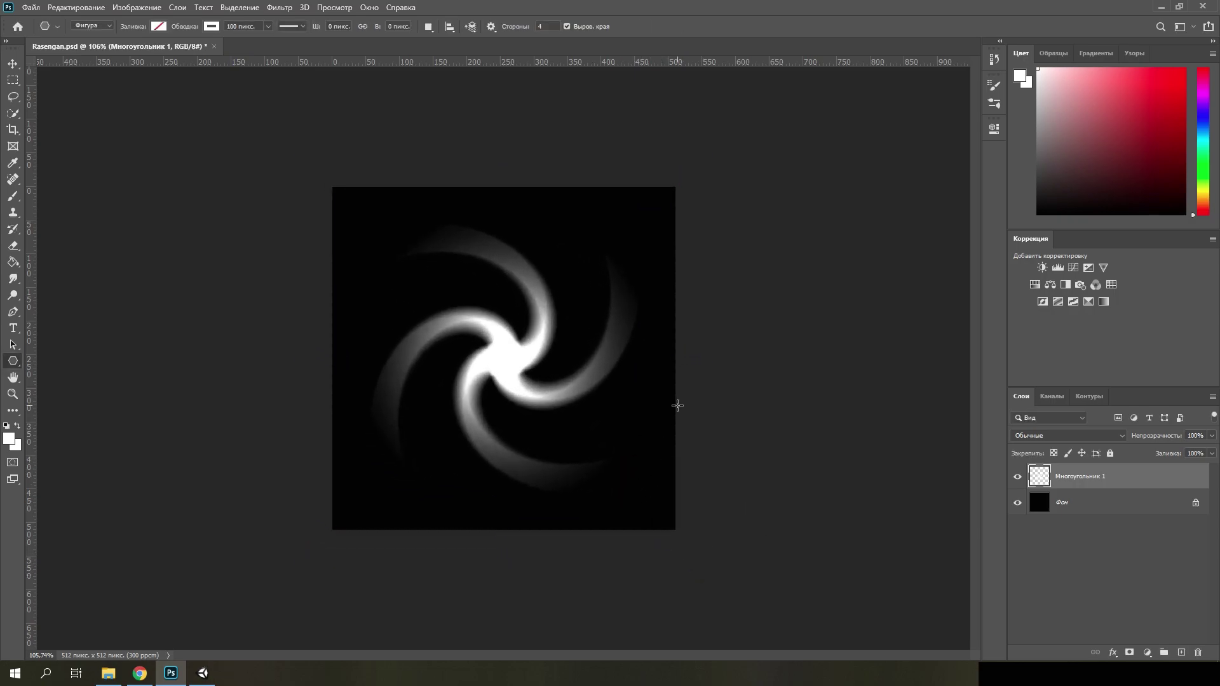
pyautogui.click(279, 8)
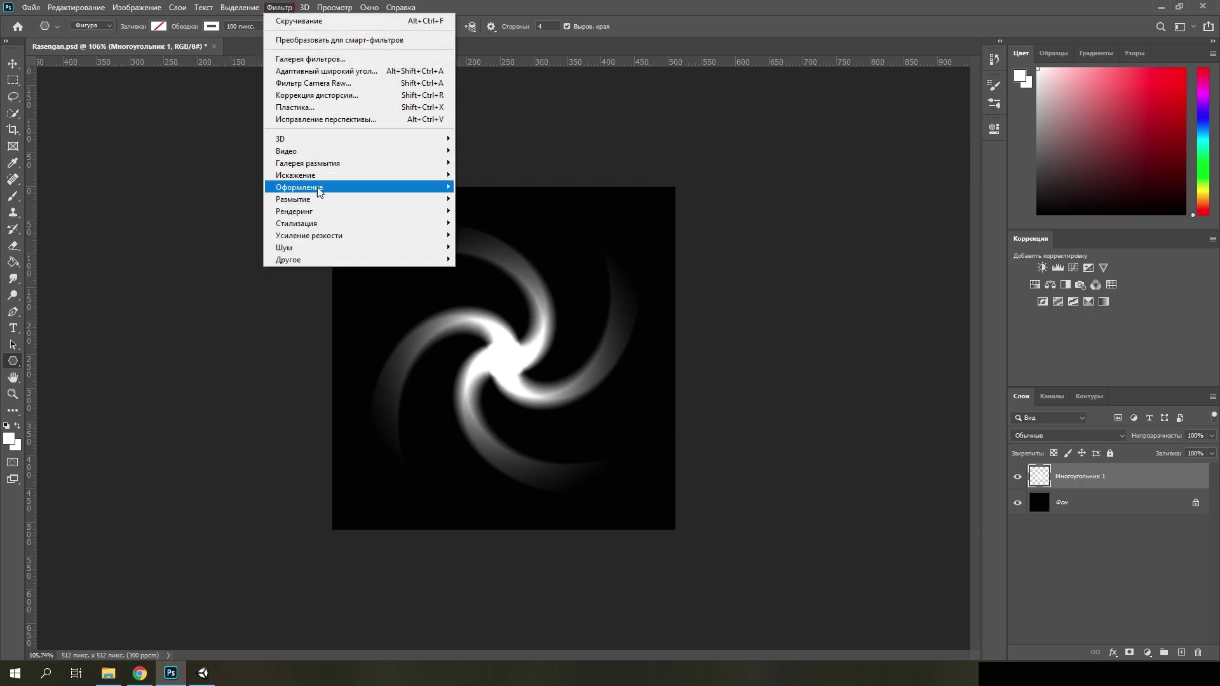
# Step: Soften the swirl with a Gaussian blur of radius 3.8
pyautogui.moveTo(316, 199)
pyautogui.click(533, 271)
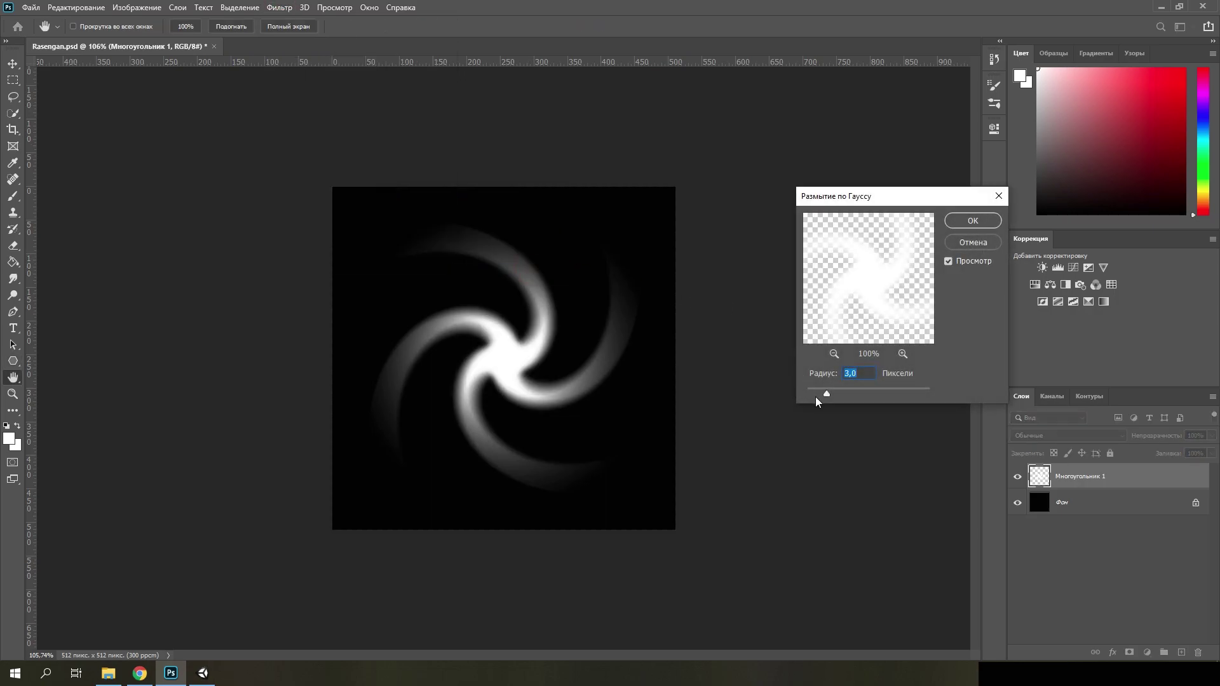
pyautogui.click(972, 221)
# Step: Duplicate the swirl layer and scale the copy to 71%, rotated −11°
pyautogui.hotkey('ctrl', 'j')
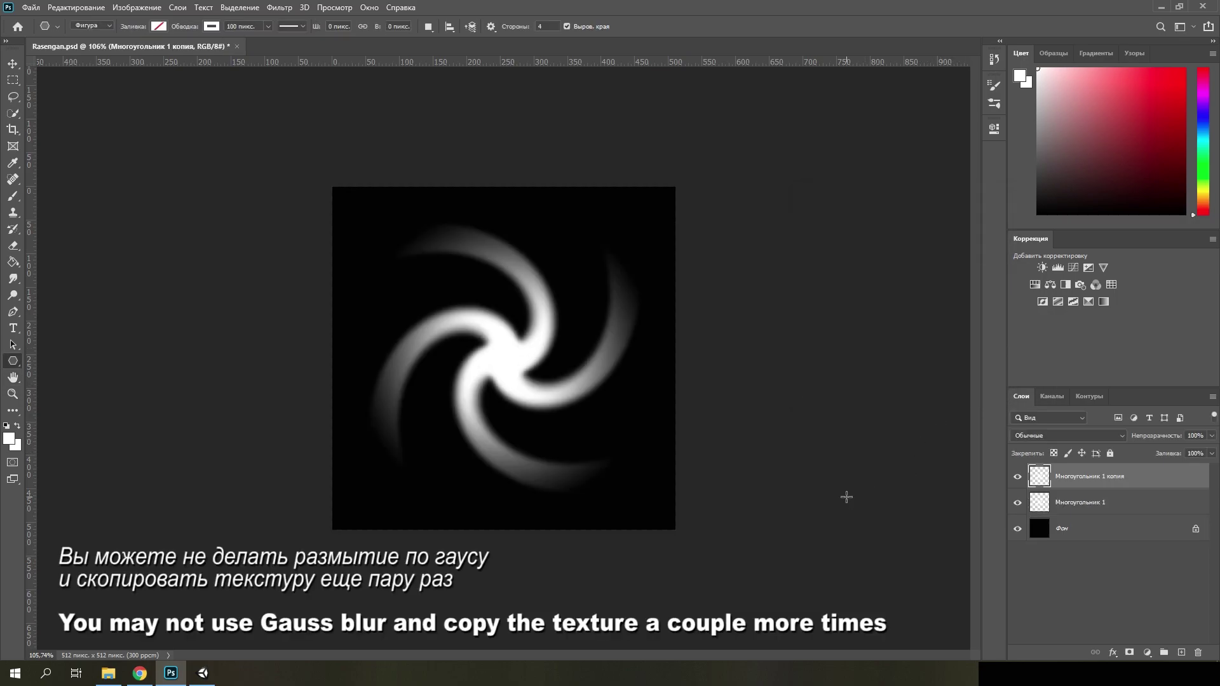
pyautogui.hotkey('ctrl', 't')
pyautogui.moveTo(643, 501)
pyautogui.mouseDown()
pyautogui.moveTo(599, 462)
pyautogui.moveTo(653, 425)
pyautogui.mouseUp()
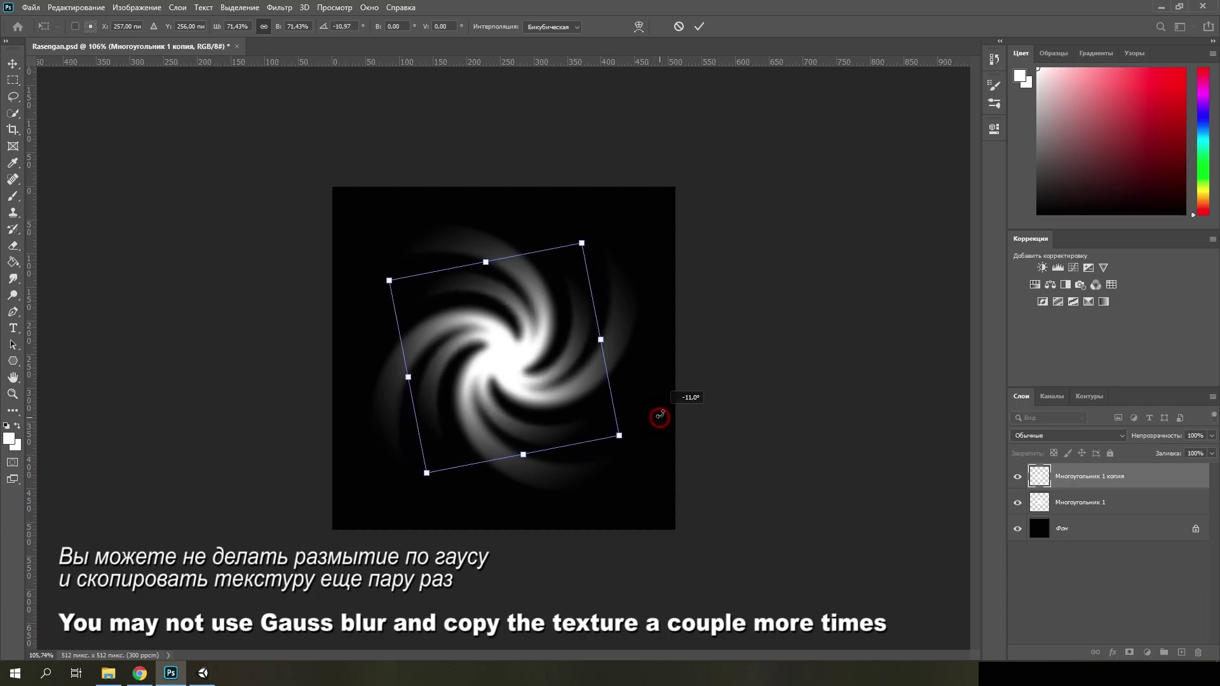
pyautogui.press('Return')
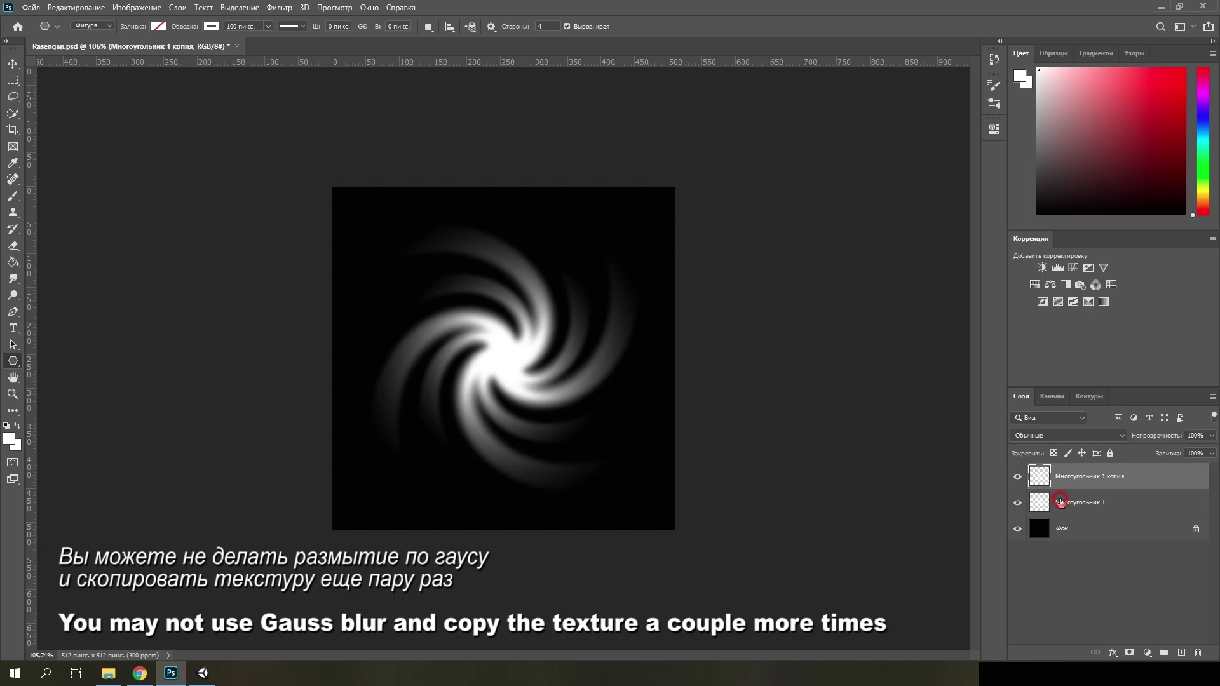
# Step: Hide the black Фон background layer so the swirls sit on transparency
pyautogui.keyDown('shift'); pyautogui.click(1061, 501); pyautogui.keyUp('shift')
pyautogui.click(1034, 567)
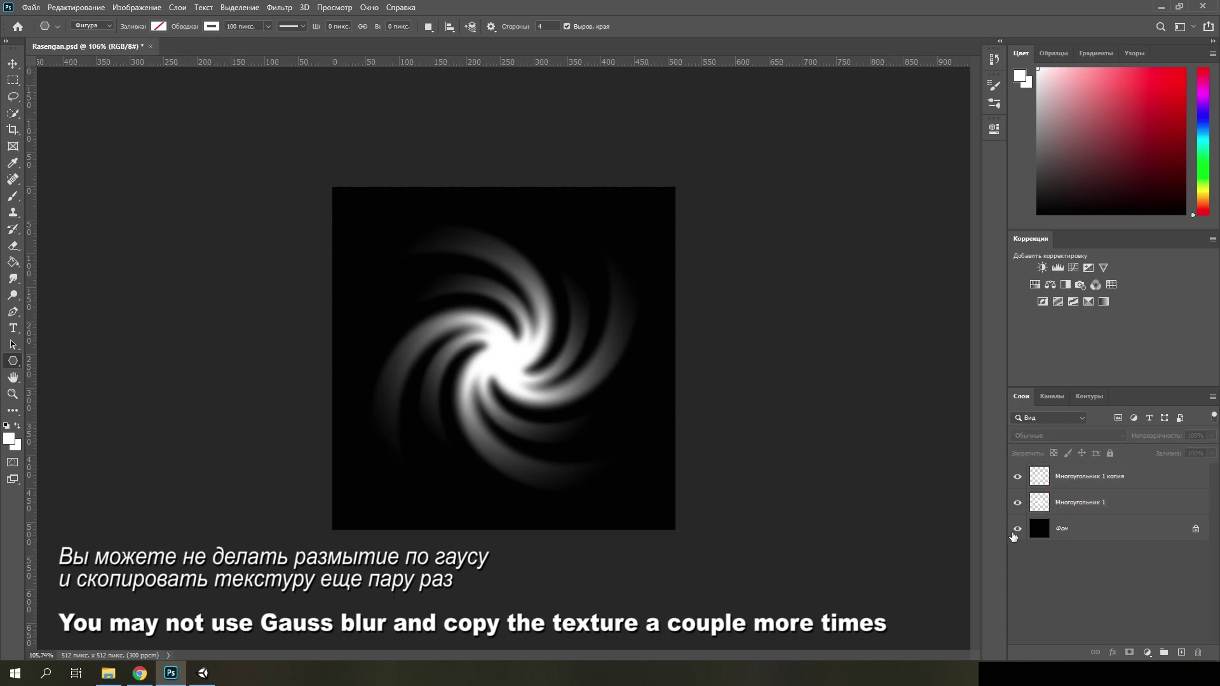
pyautogui.click(1017, 531)
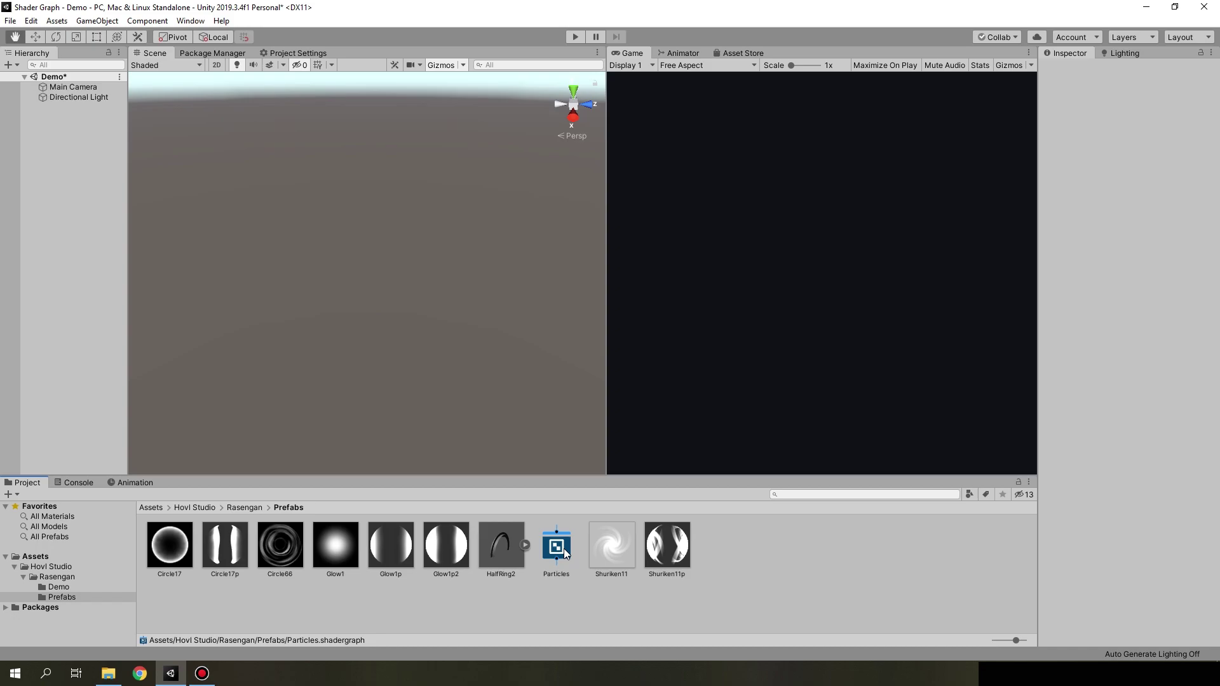
# Step: Open the Particles shader graph asset in the Shader Graph editor
pyautogui.click(554, 569)
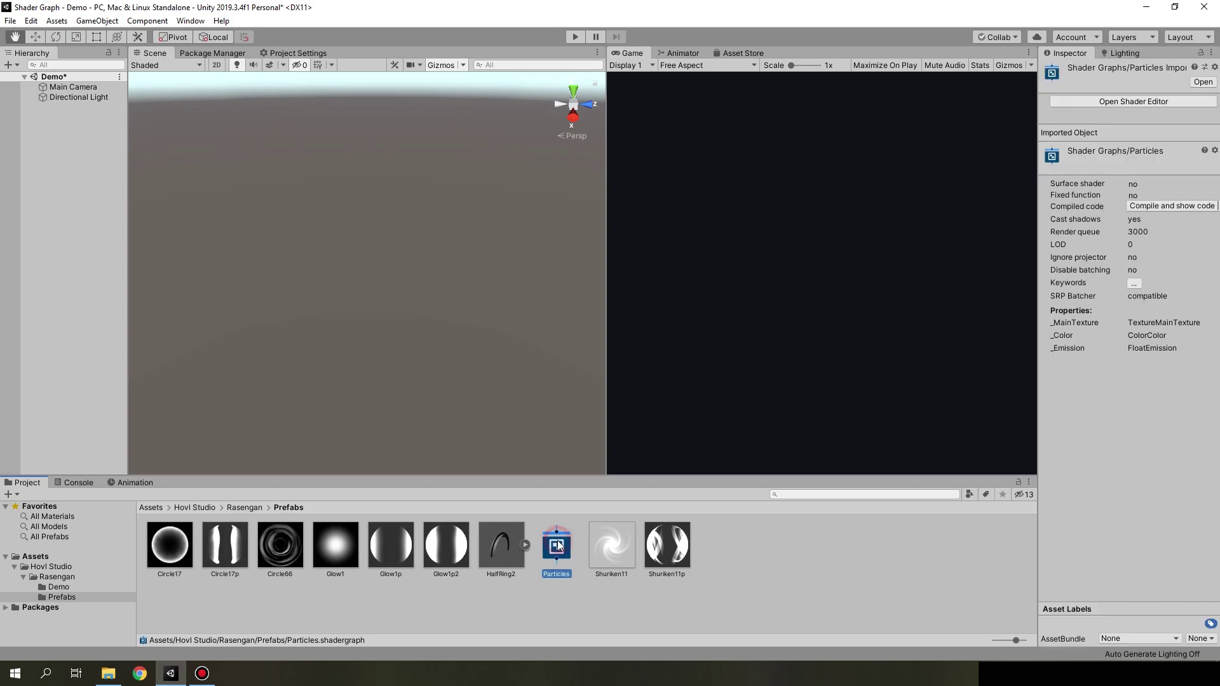
pyautogui.click(1103, 101)
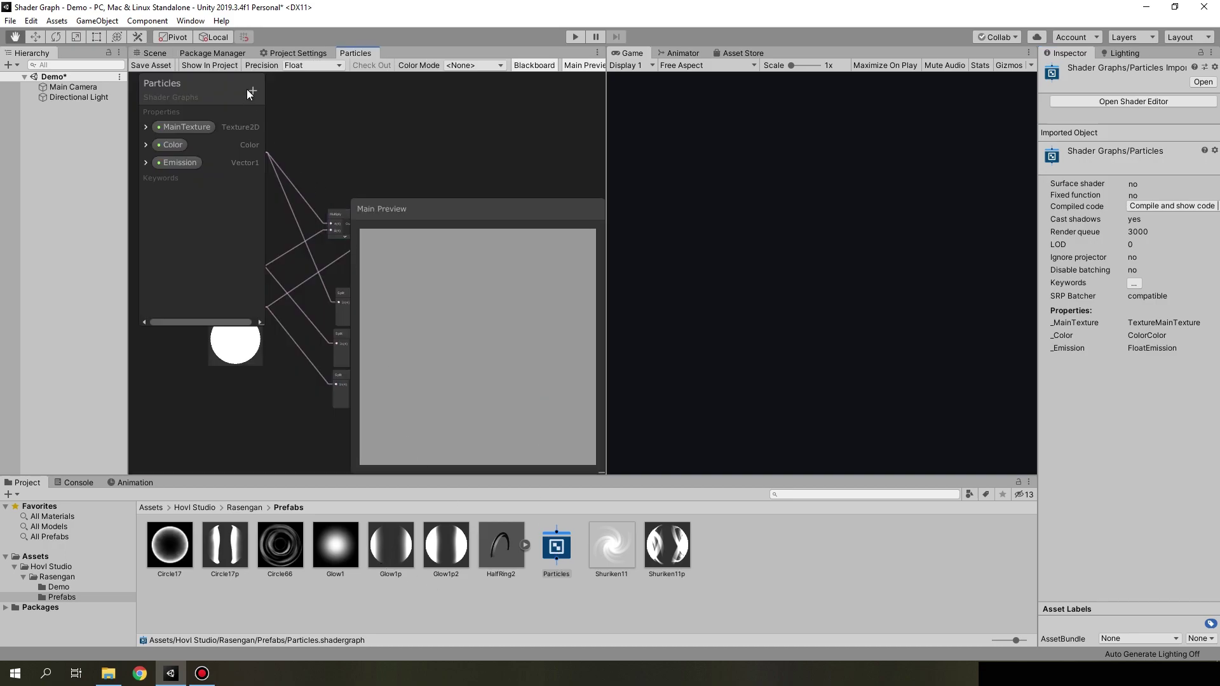
# Step: Float and maximize the Shader Graph window, then frame all its nodes
pyautogui.moveTo(351, 52); pyautogui.dragTo(524, 116)
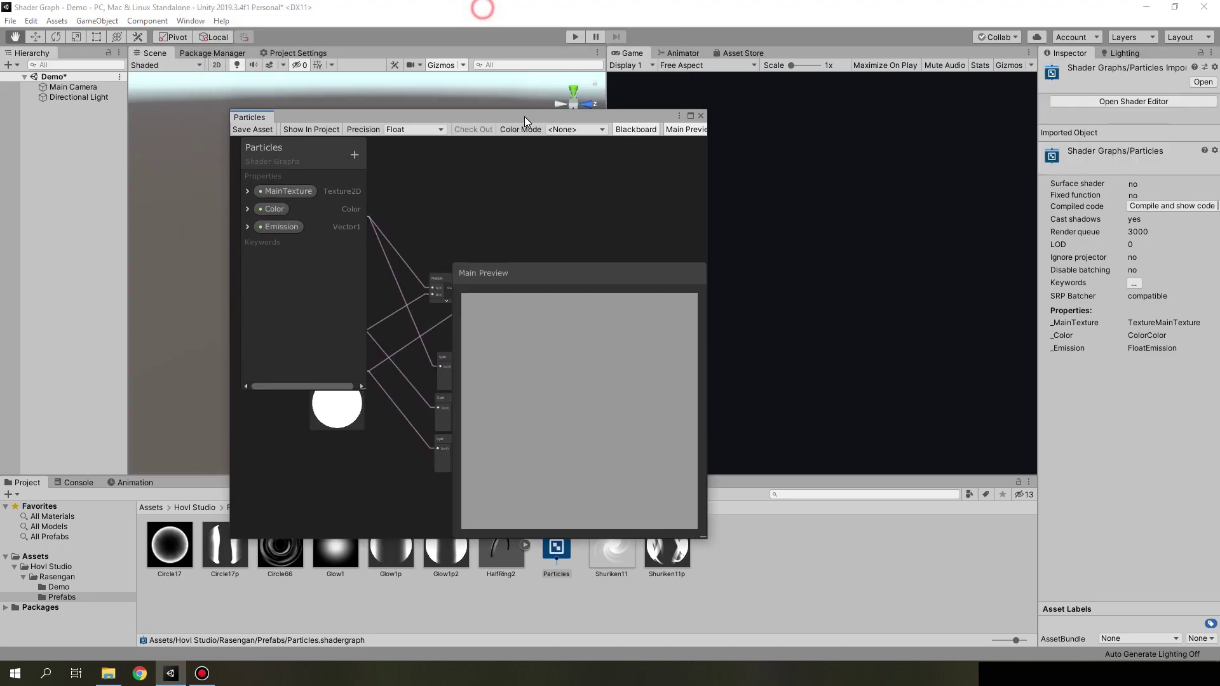
pyautogui.click(691, 116)
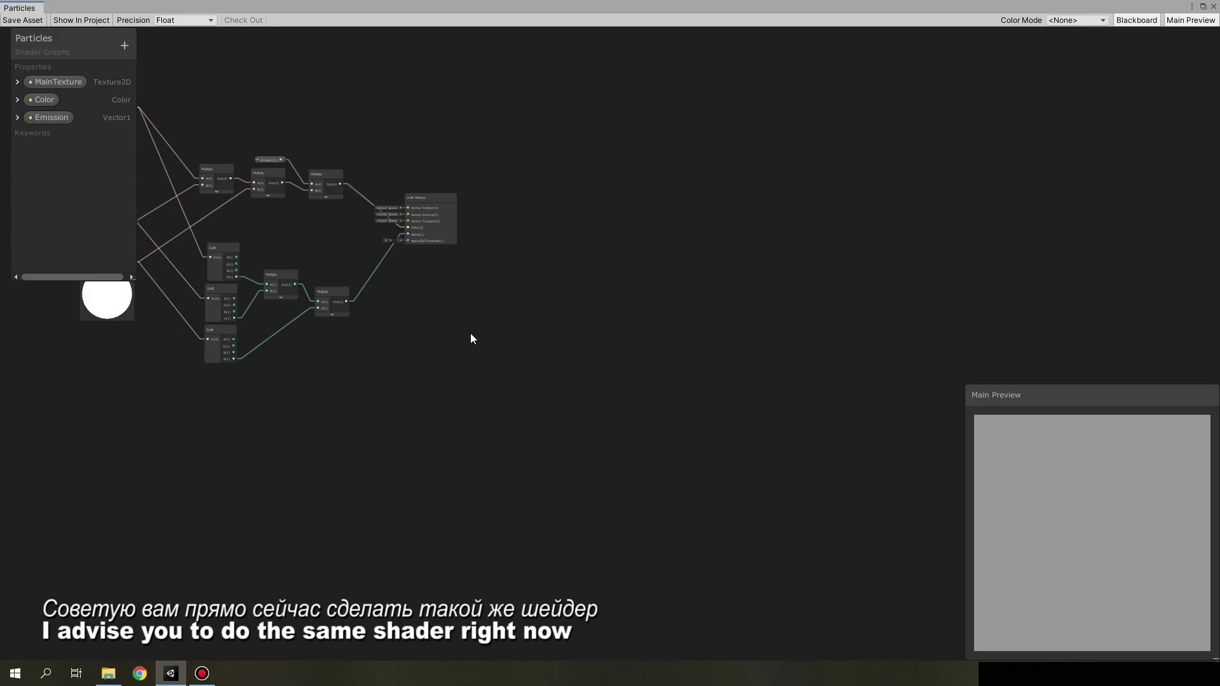
pyautogui.moveTo(470, 333); pyautogui.dragTo(793, 473, button='middle')
pyautogui.scroll(3, 792, 474)
pyautogui.scroll(1, 716, 398)
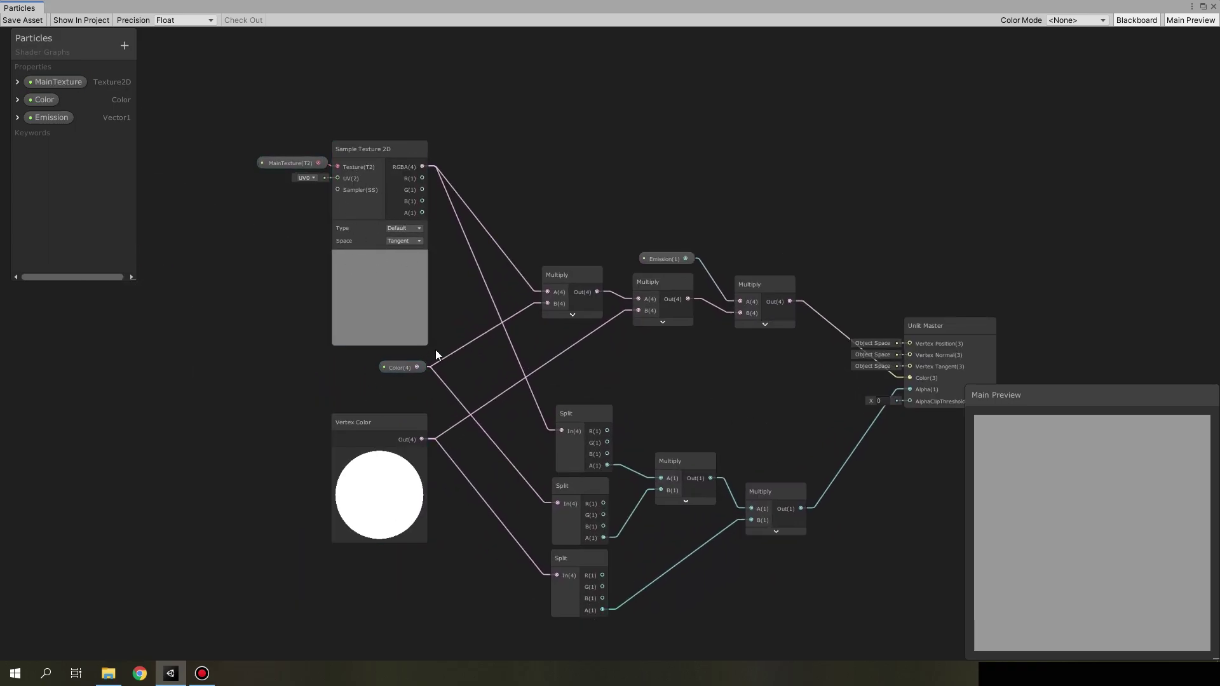
pyautogui.scroll(2, 397, 379)
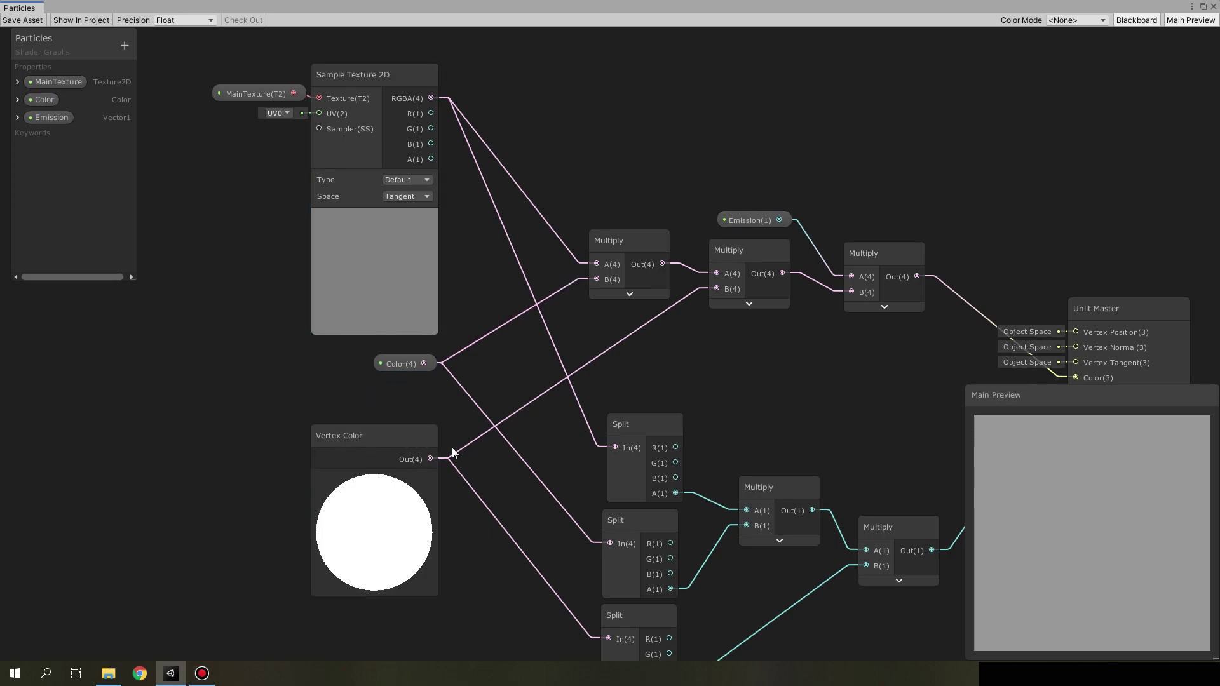
pyautogui.scroll(-3, 488, 481)
pyautogui.moveTo(708, 444); pyautogui.dragTo(643, 392, button='middle')
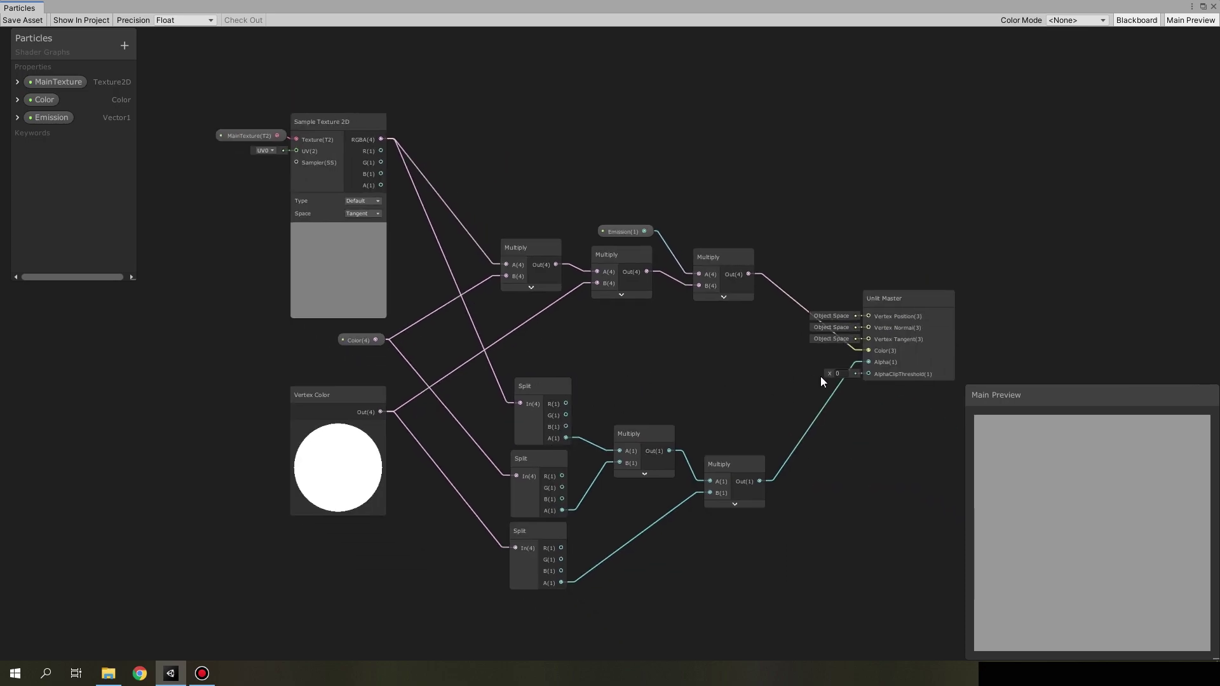
# Step: Check the master node's transparent, alpha-blended settings, then return to the Demo scene
pyautogui.click(940, 300)
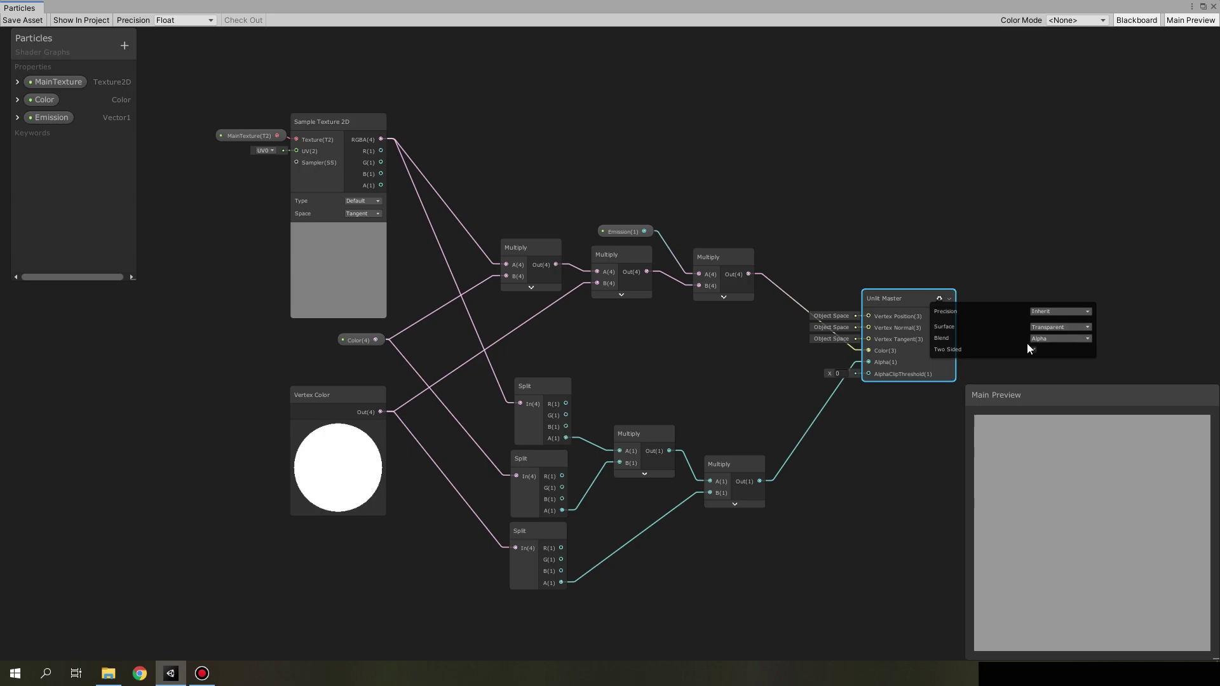
pyautogui.scroll(2, 1032, 352)
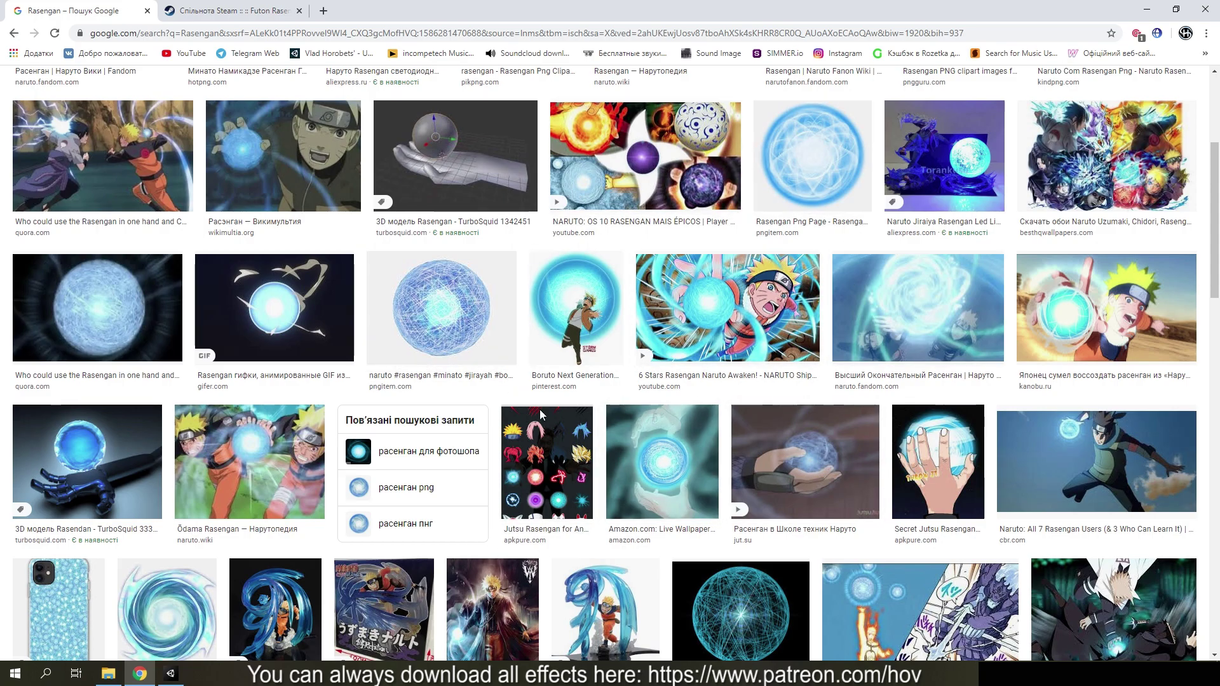
pyautogui.click(178, 676)
# Step: Add a particle system named Rasengan and reset it to the scene origin
pyautogui.rightClick(65, 235)
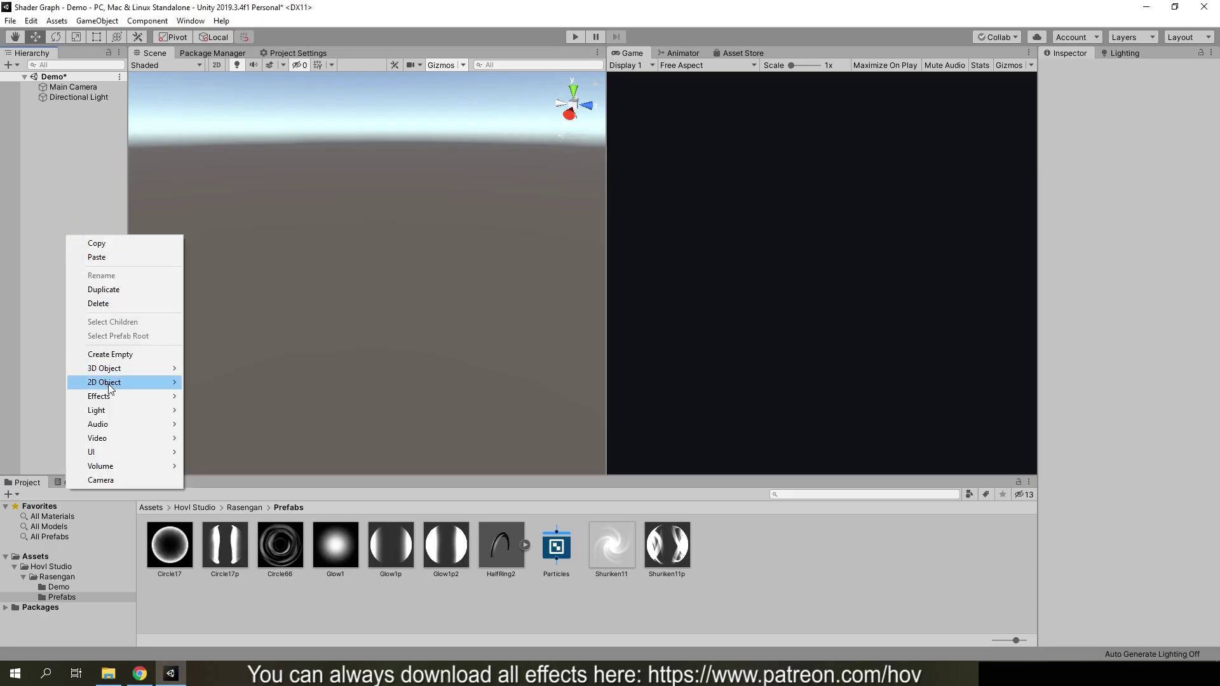
pyautogui.moveTo(108, 395)
pyautogui.click(218, 396)
pyautogui.rightClick(76, 108)
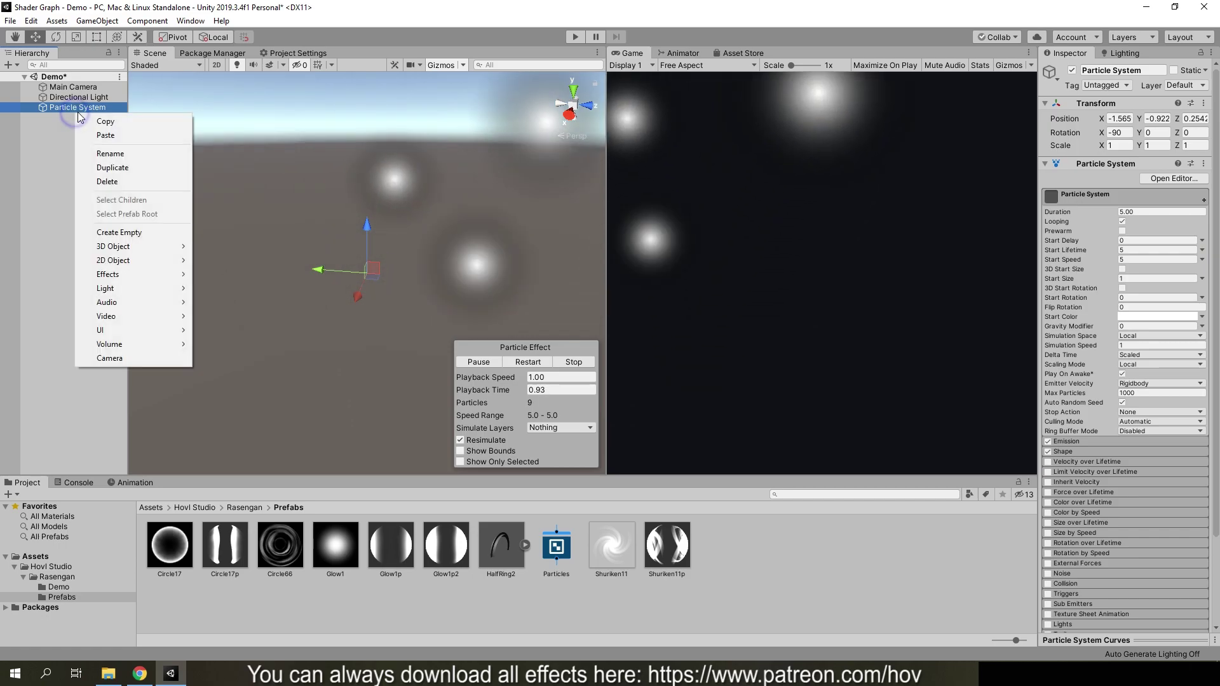
pyautogui.click(82, 132)
pyautogui.click(78, 110)
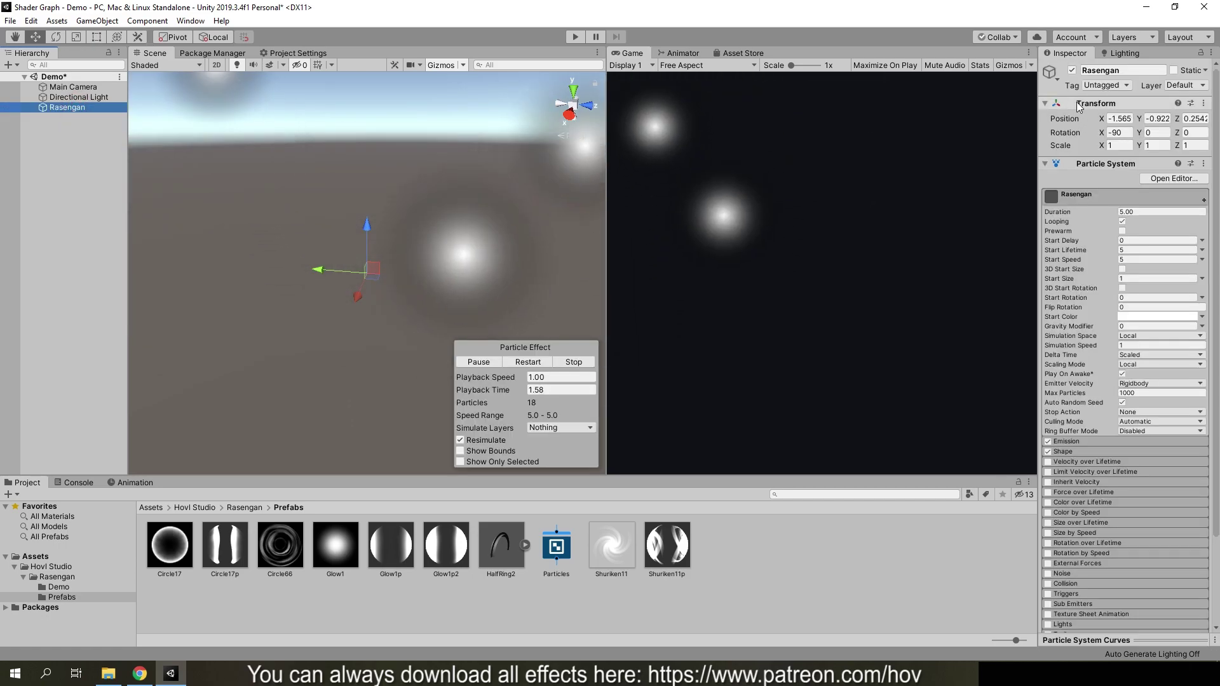
pyautogui.keyDown('alt'); pyautogui.moveTo(494, 240); pyautogui.dragTo(458, 248); pyautogui.keyUp('alt')
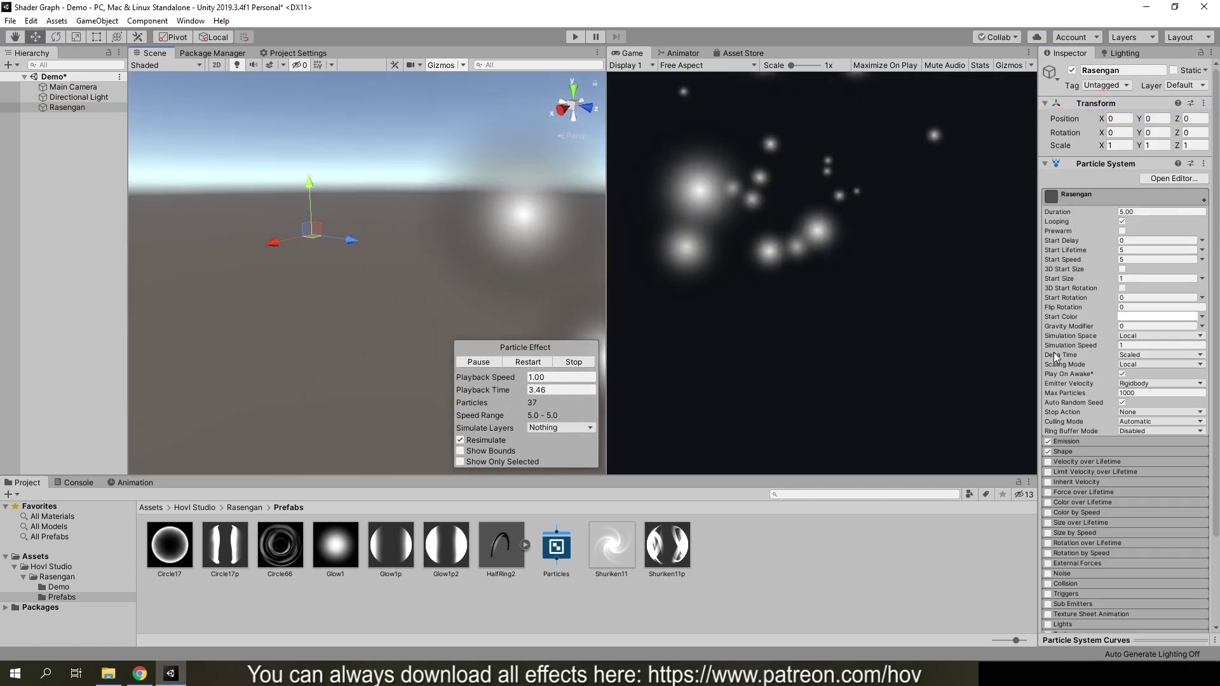
# Step: Set Start Speed 0, disable Shape, Rate over Time 0, and add a burst of 1
pyautogui.click(1134, 259)
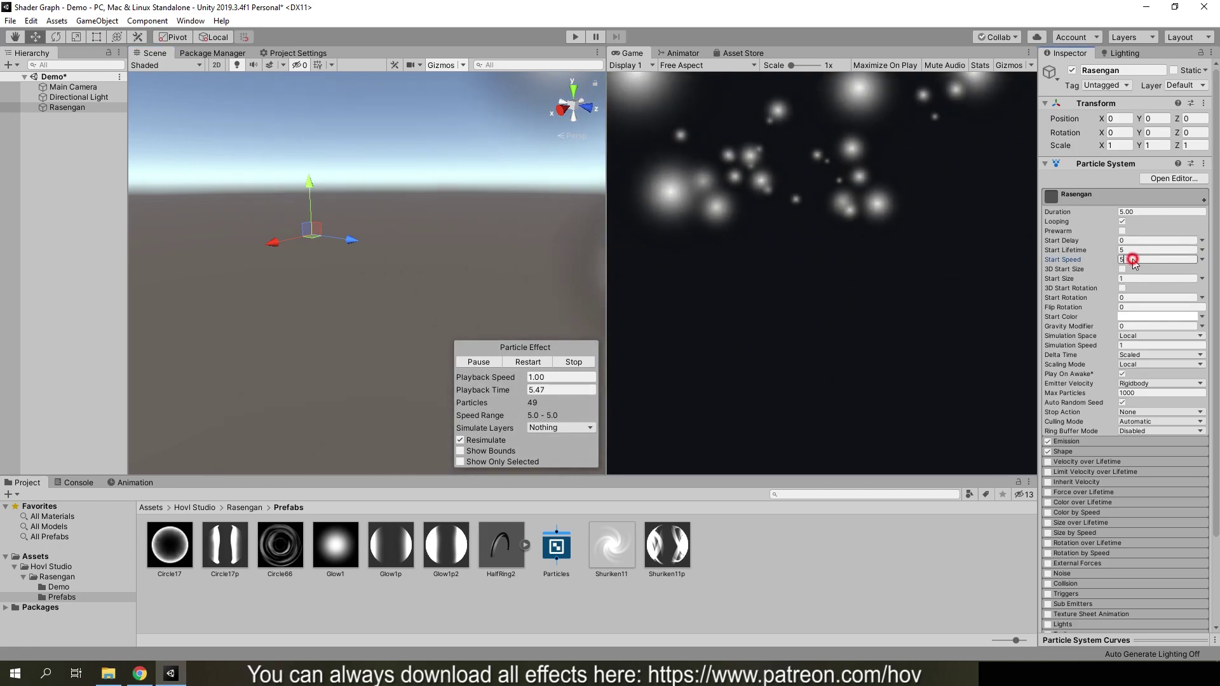
pyautogui.write('0')
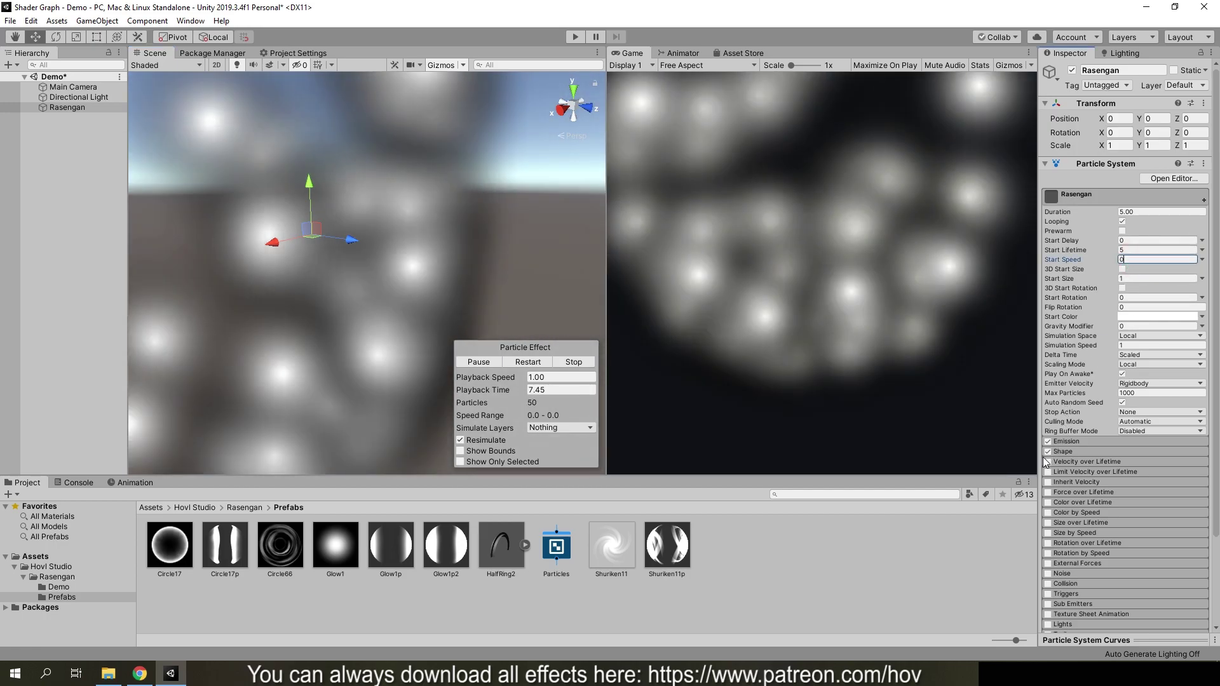
pyautogui.click(1049, 451)
pyautogui.click(1073, 441)
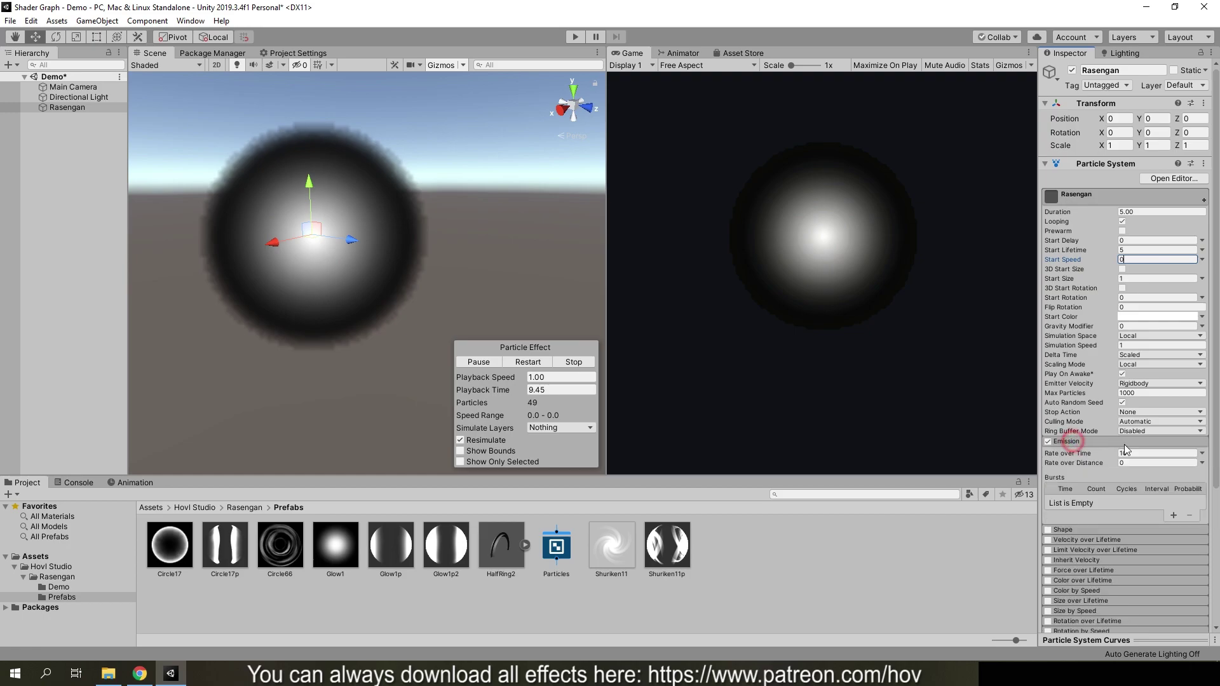
pyautogui.click(1135, 452)
pyautogui.write('0')
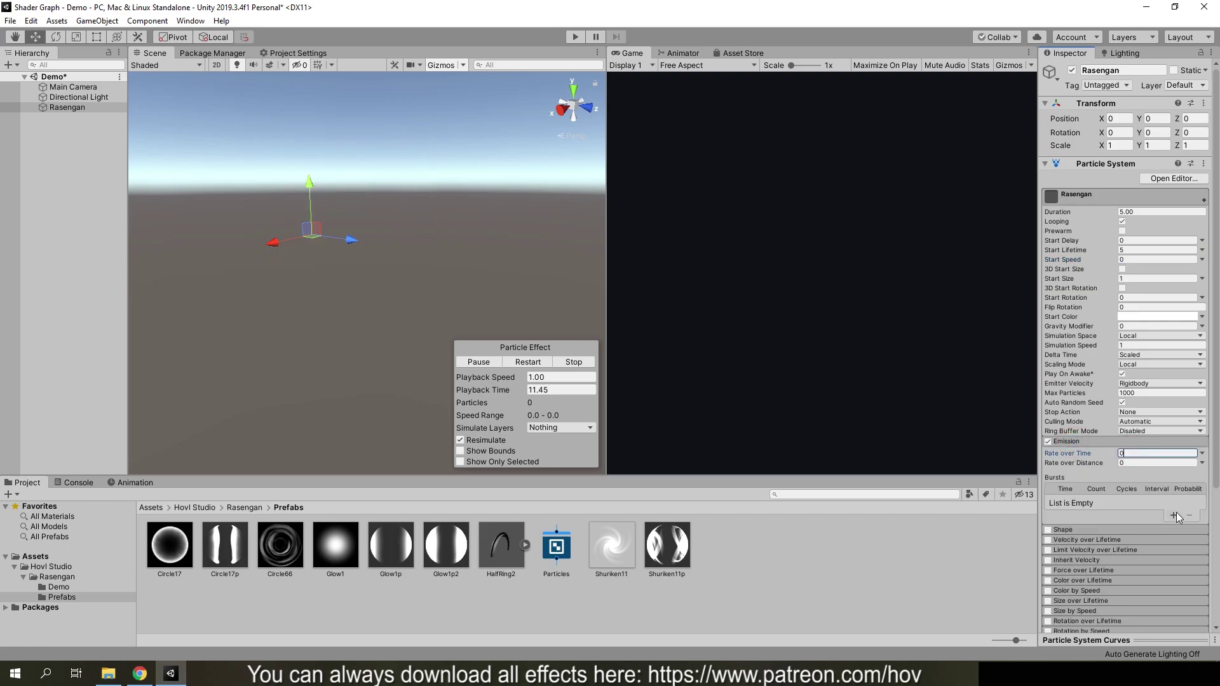
pyautogui.click(1173, 515)
pyautogui.click(1087, 502)
pyautogui.write('1')
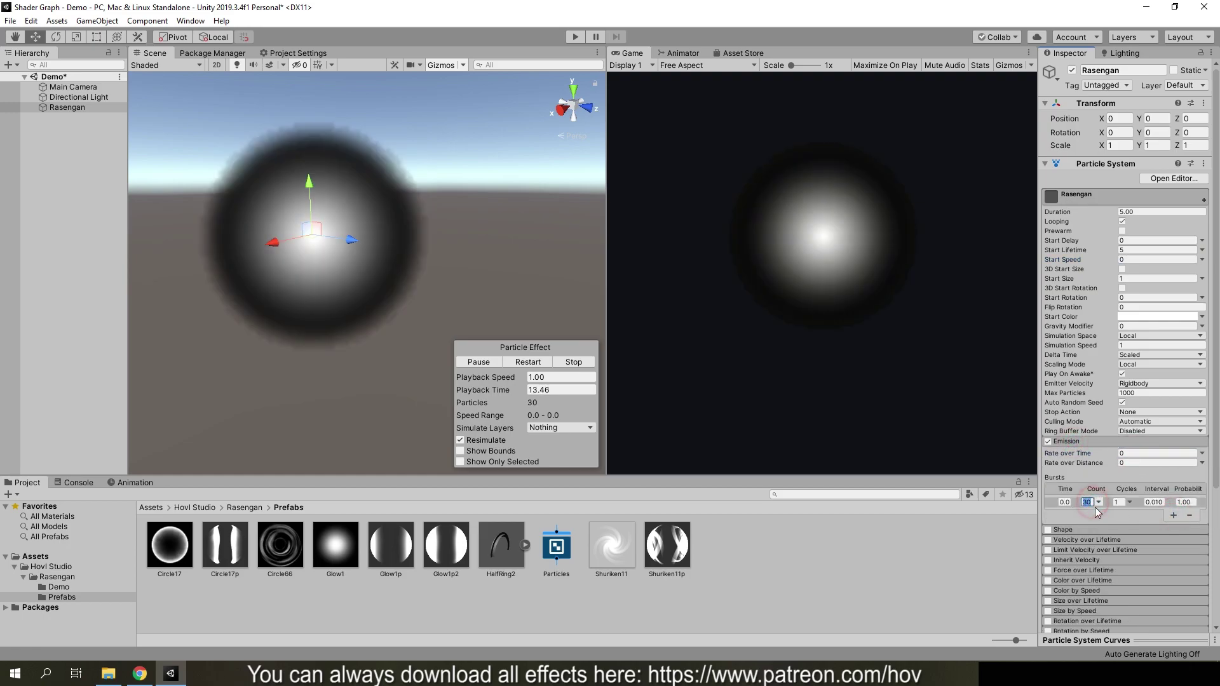
pyautogui.moveTo(455, 295); pyautogui.dragTo(530, 301, button='middle')
pyautogui.scroll(-5, 1170, 507)
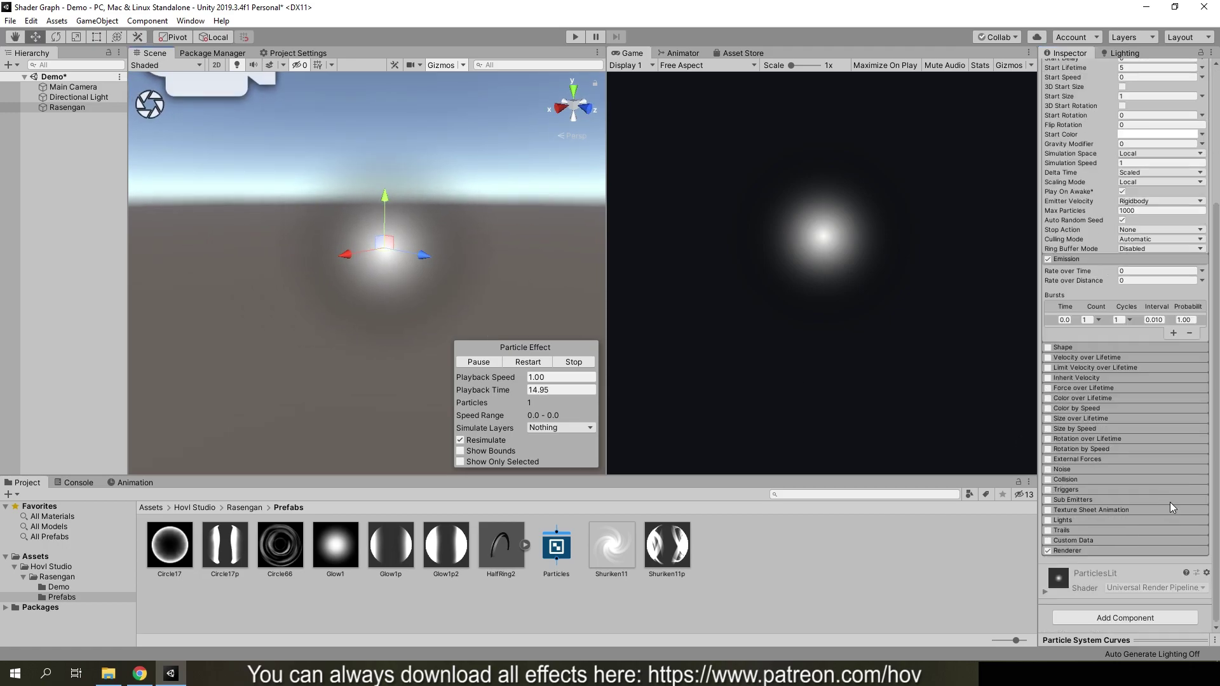
# Step: Assign the Circle17p material in the Rasengan Renderer module
pyautogui.click(1070, 548)
pyautogui.scroll(-4, 1140, 514)
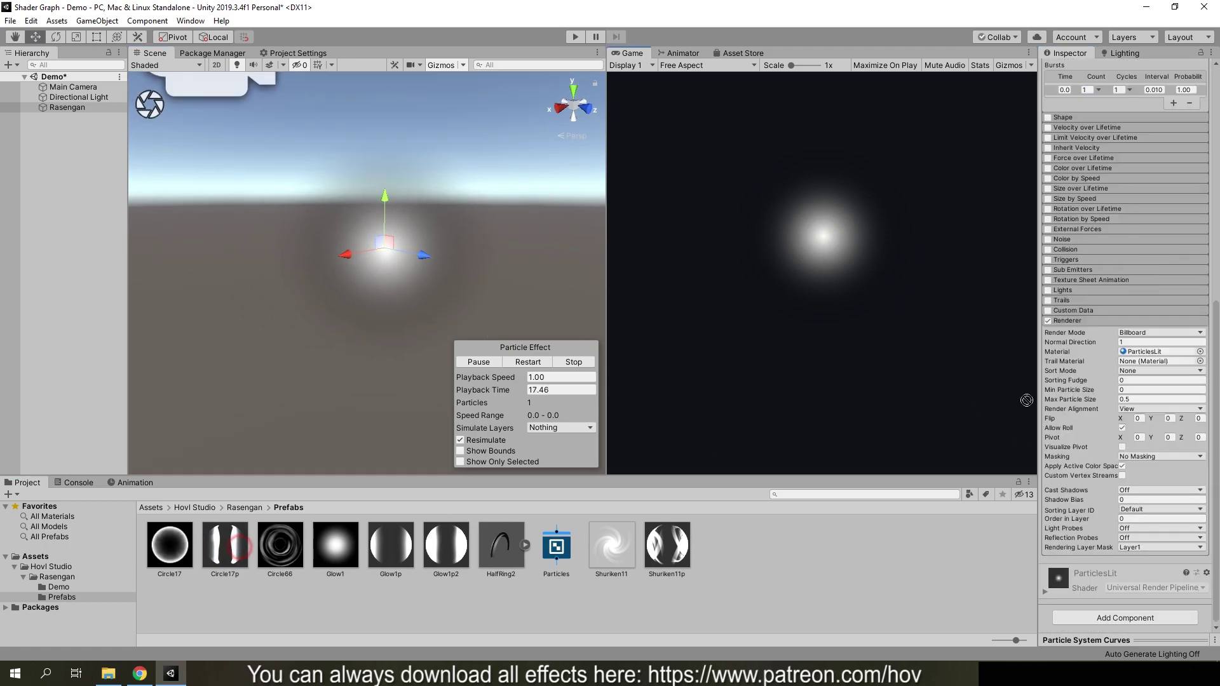
pyautogui.moveTo(239, 548); pyautogui.dragTo(1157, 352)
pyautogui.keyDown('alt'); pyautogui.moveTo(452, 305); pyautogui.dragTo(419, 318); pyautogui.keyUp('alt')
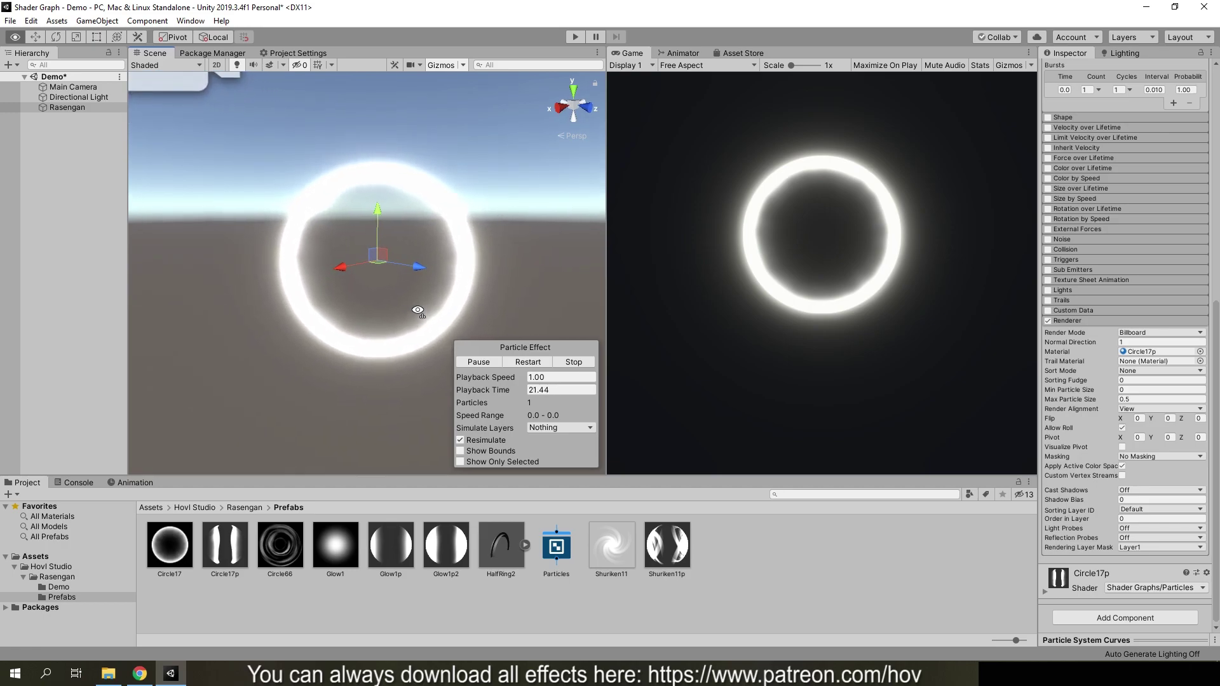
# Step: Set Max Particle Size to 32 and Render Alignment to Facing
pyautogui.click(1139, 399)
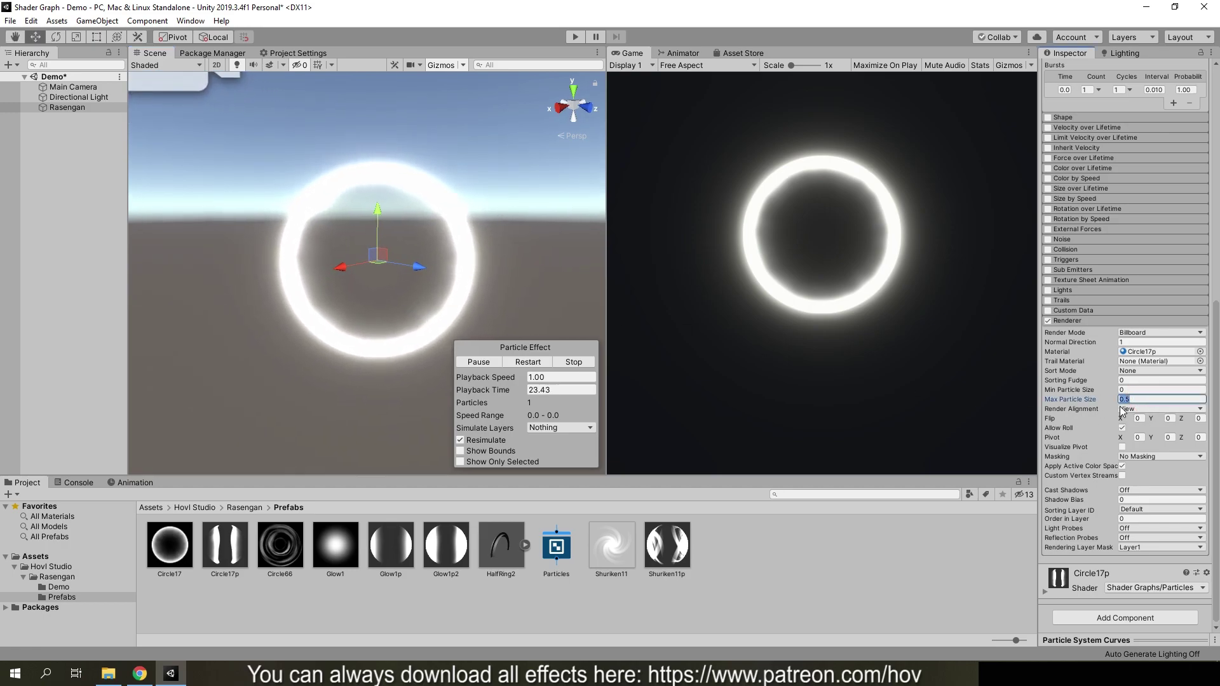
pyautogui.write('3')
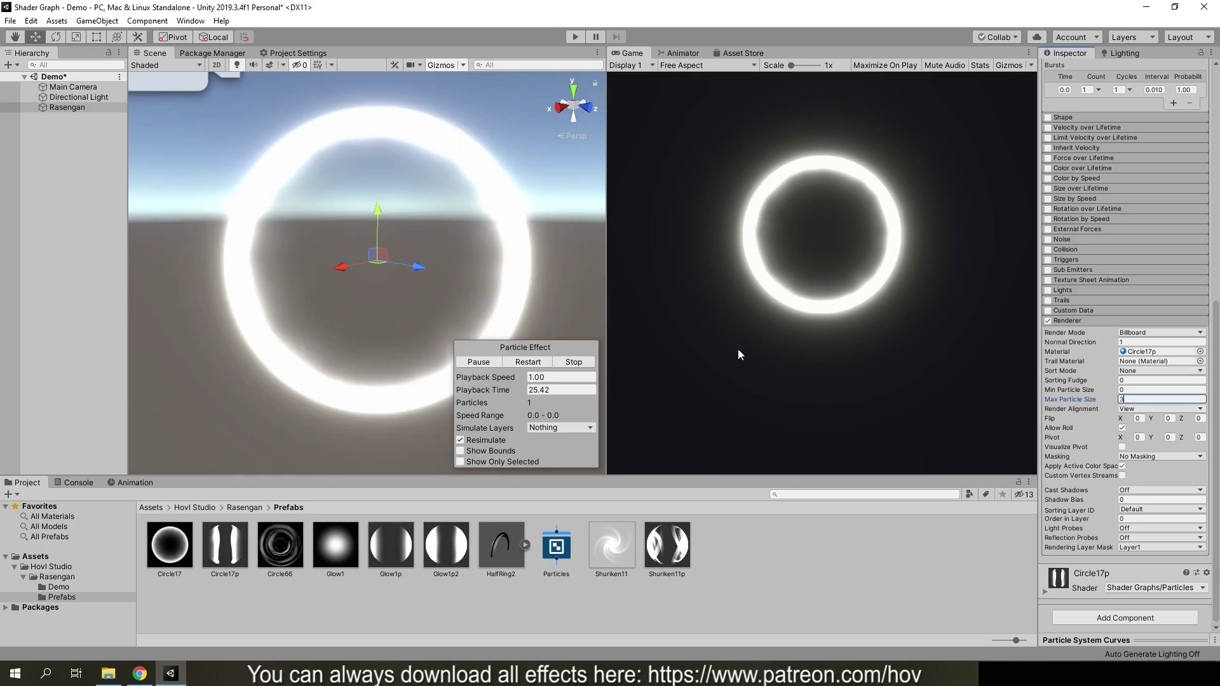
pyautogui.write('2')
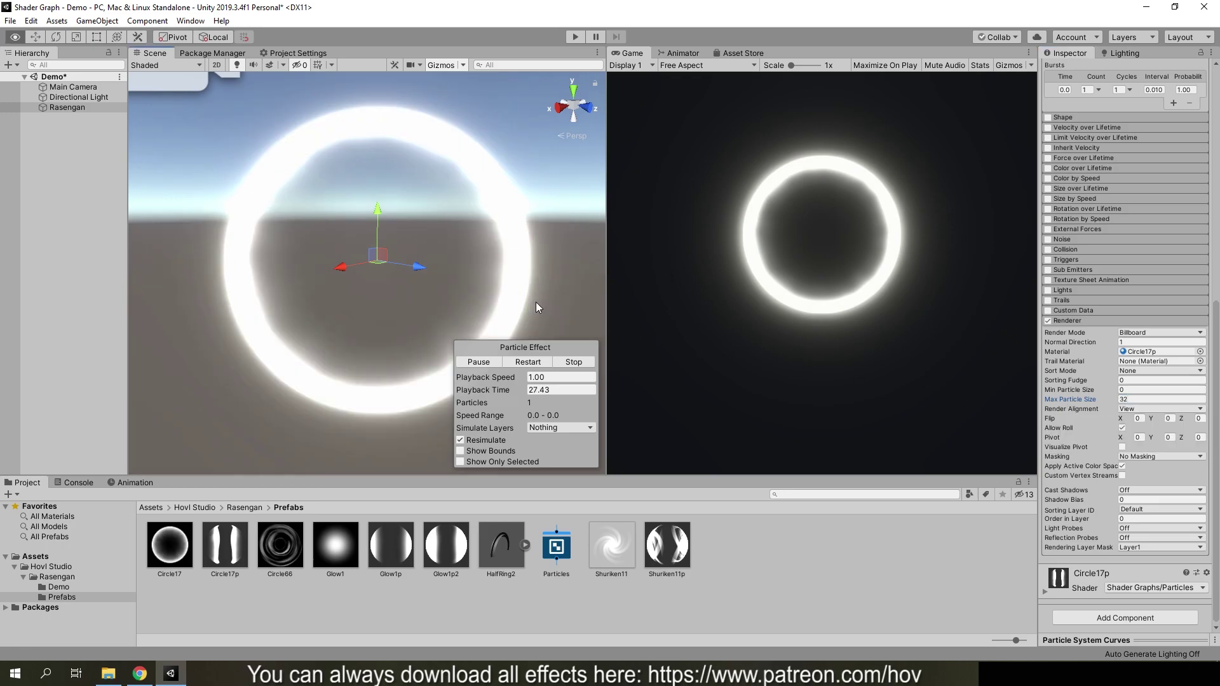
pyautogui.moveTo(537, 300)
pyautogui.keyDown('alt'); pyautogui.mouseDown()
pyautogui.moveTo(460, 288)
pyautogui.moveTo(565, 285)
pyautogui.mouseUp(); pyautogui.keyUp('alt')
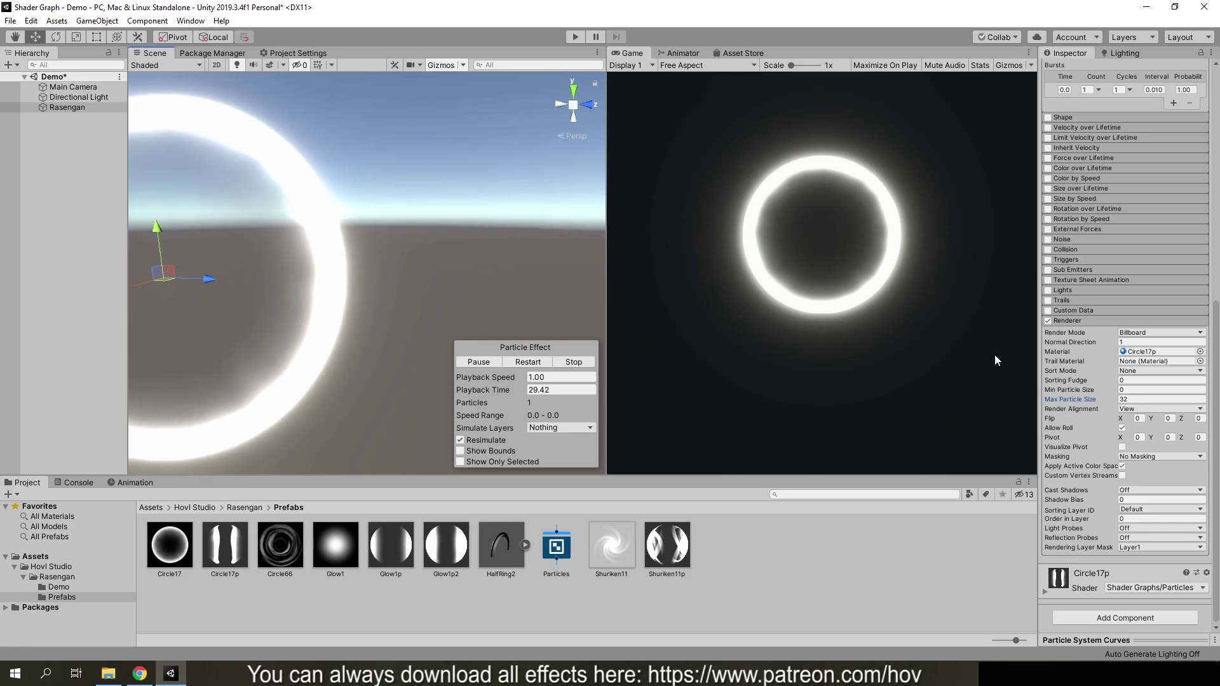
pyautogui.click(1135, 409)
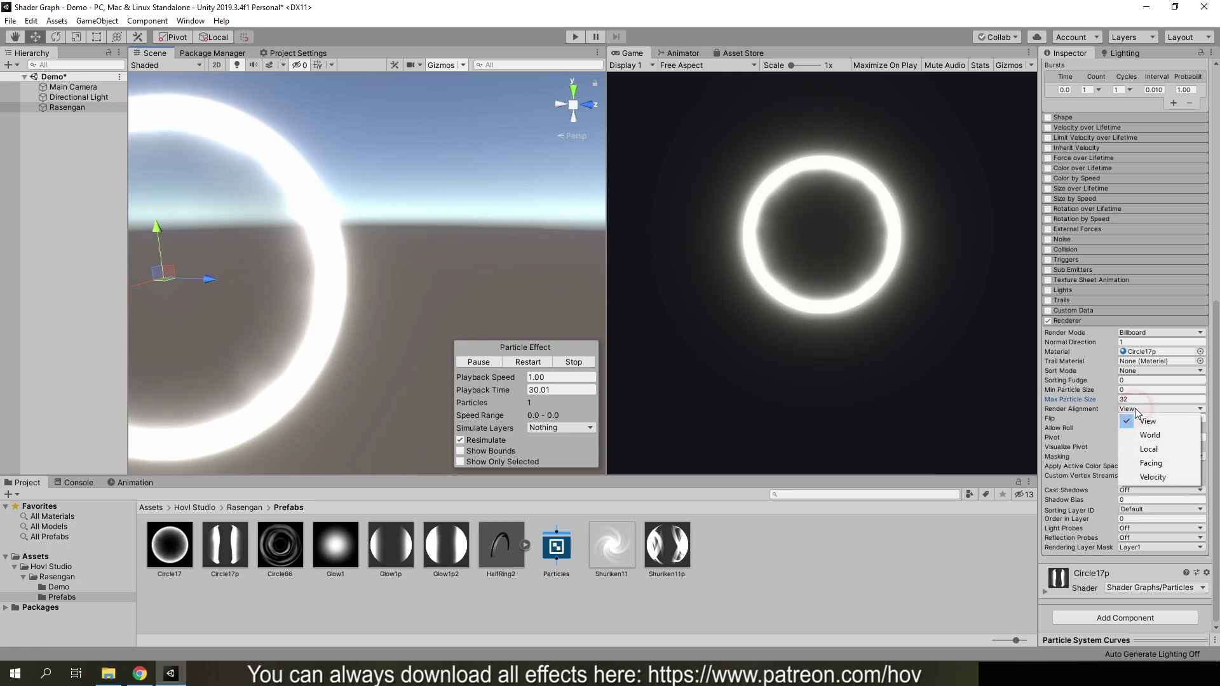
pyautogui.click(1155, 466)
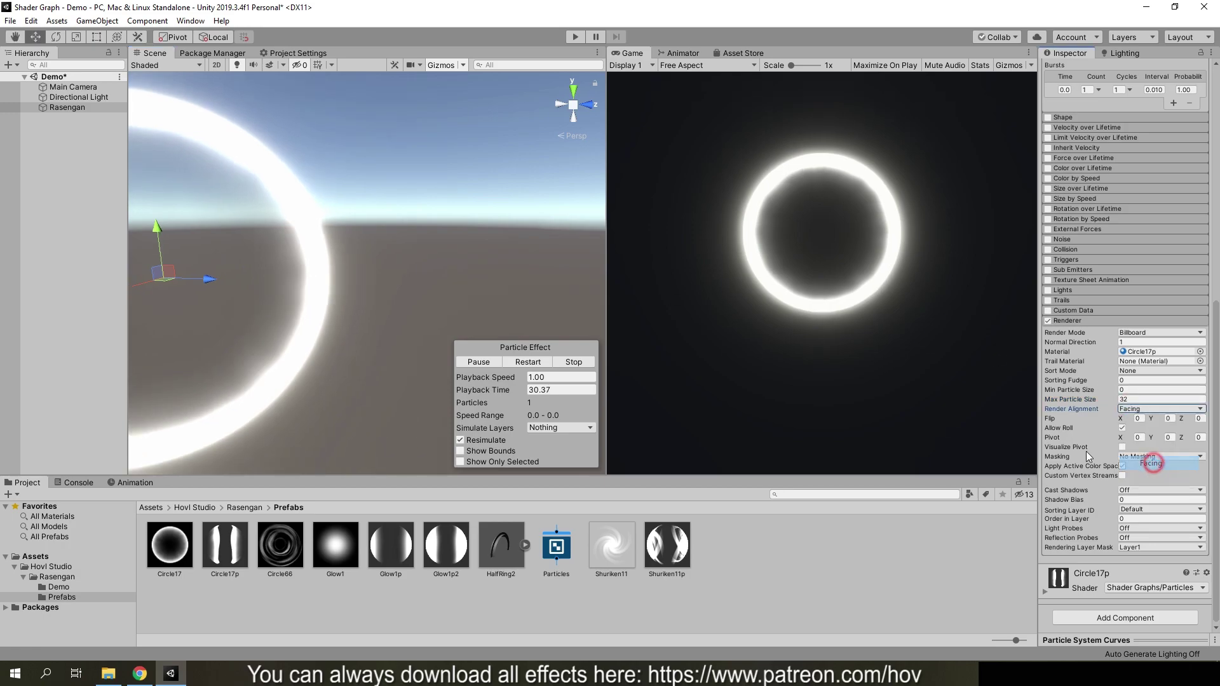
pyautogui.keyDown('alt'); pyautogui.moveTo(526, 265); pyautogui.dragTo(404, 272); pyautogui.keyUp('alt')
pyautogui.scroll(-3, 404, 272)
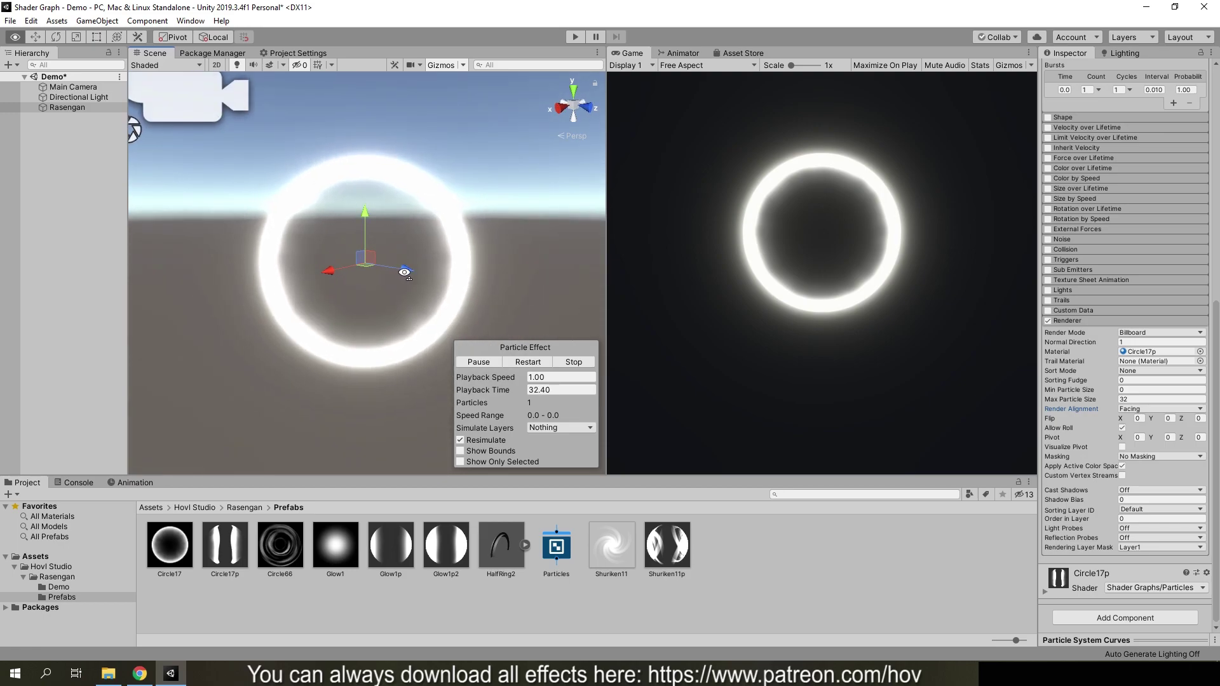
pyautogui.scroll(10, 1155, 371)
# Step: Tint the ring's start colour blue and set Start Size to 0.5
pyautogui.click(1132, 317)
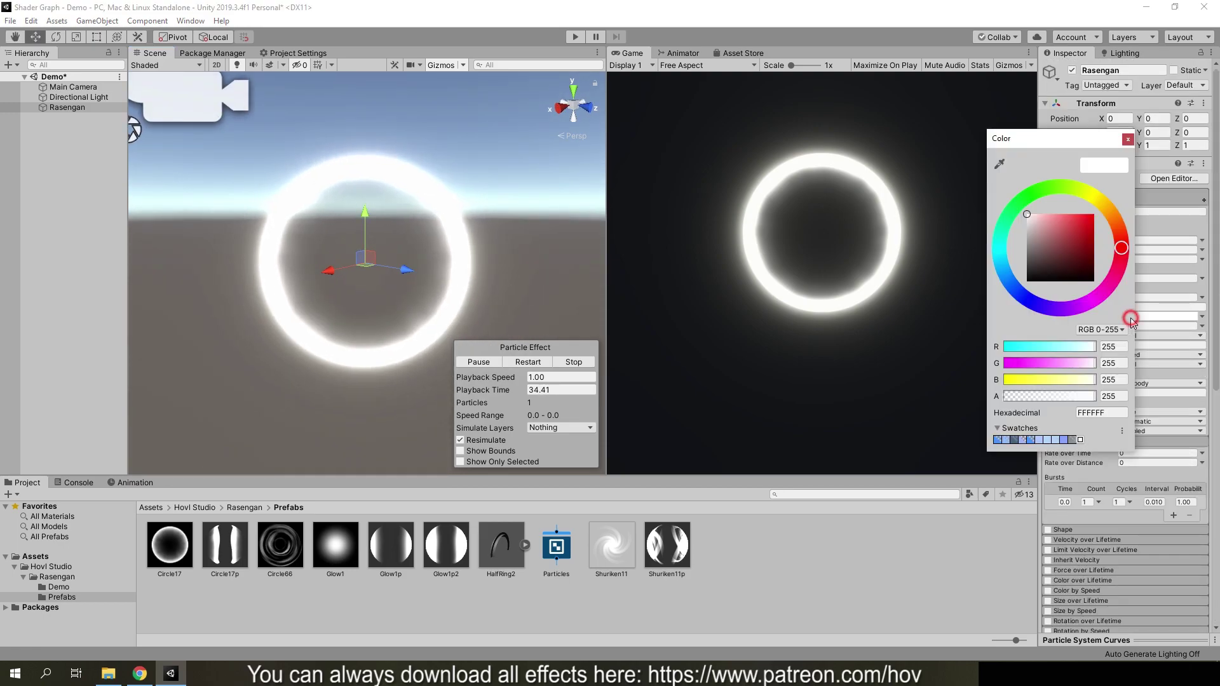
pyautogui.click(1012, 445)
pyautogui.keyDown('alt'); pyautogui.moveTo(510, 315); pyautogui.dragTo(437, 281); pyautogui.keyUp('alt')
pyautogui.click(1055, 278)
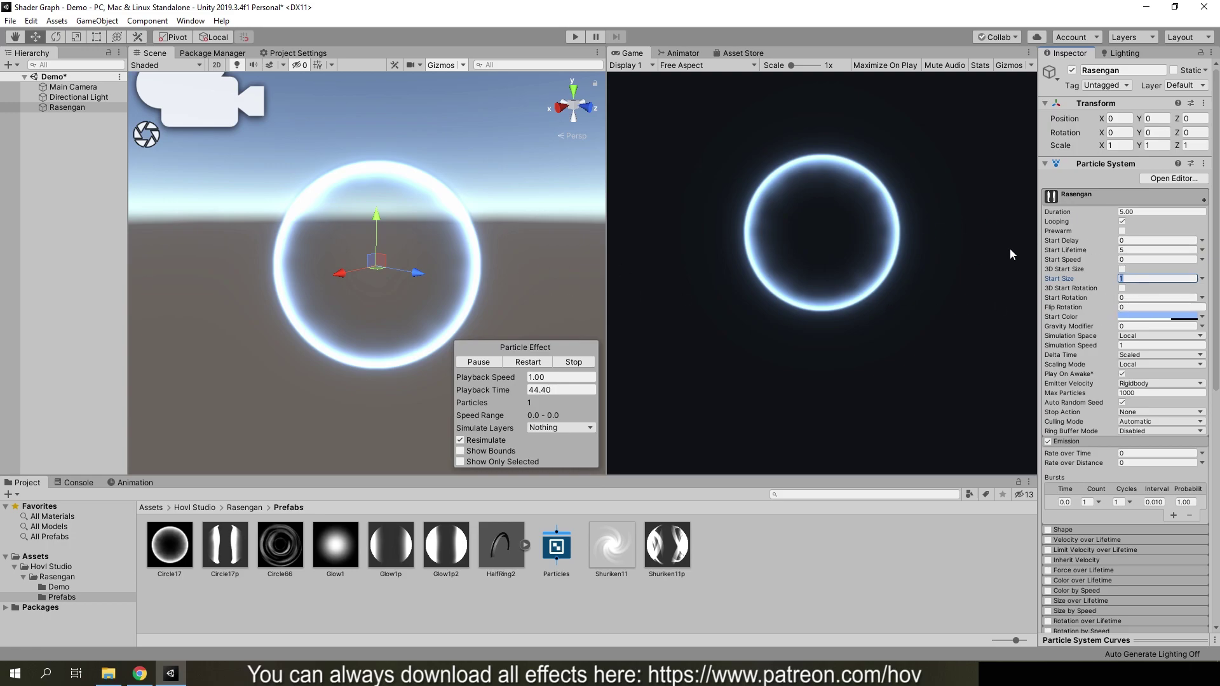
pyautogui.write('0.')
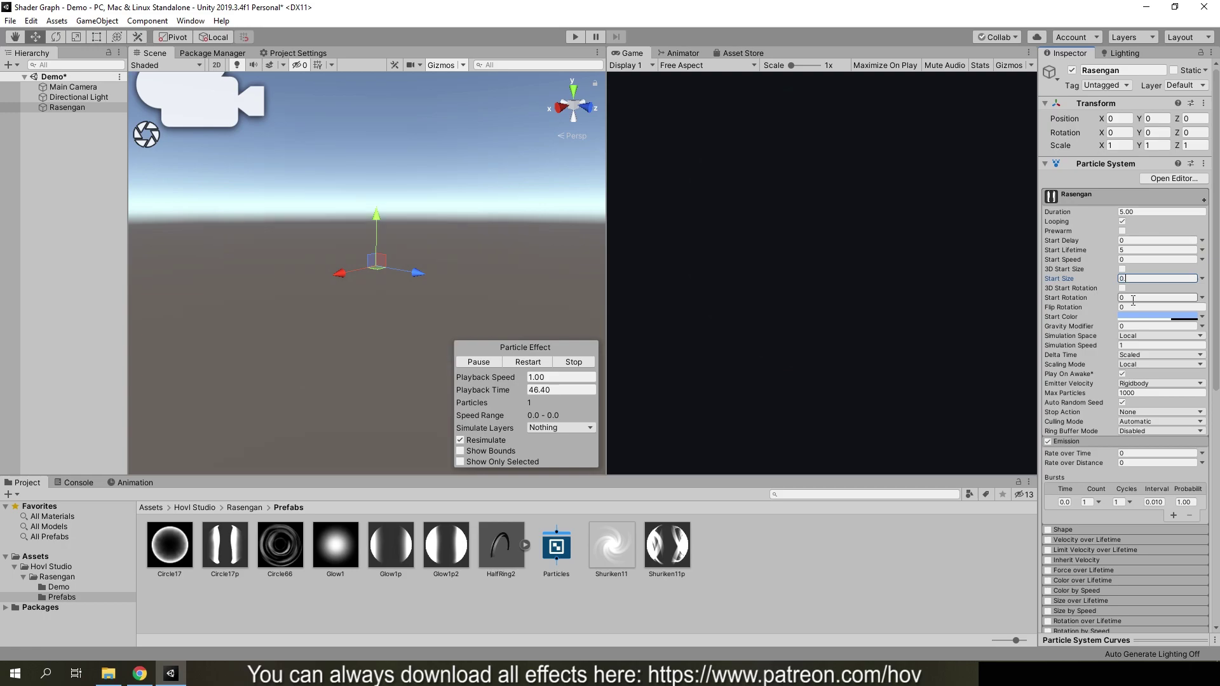
pyautogui.write('5')
pyautogui.scroll(5, 398, 273)
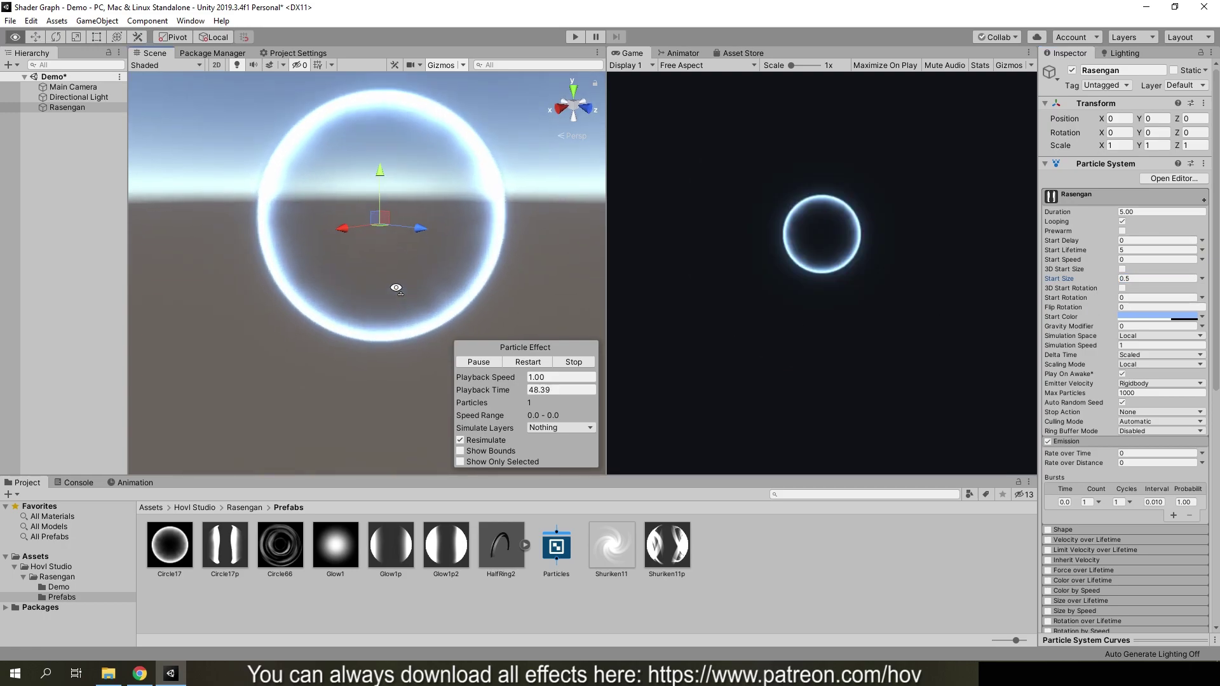
pyautogui.keyDown('alt'); pyautogui.moveTo(407, 280); pyautogui.dragTo(398, 274); pyautogui.keyUp('alt')
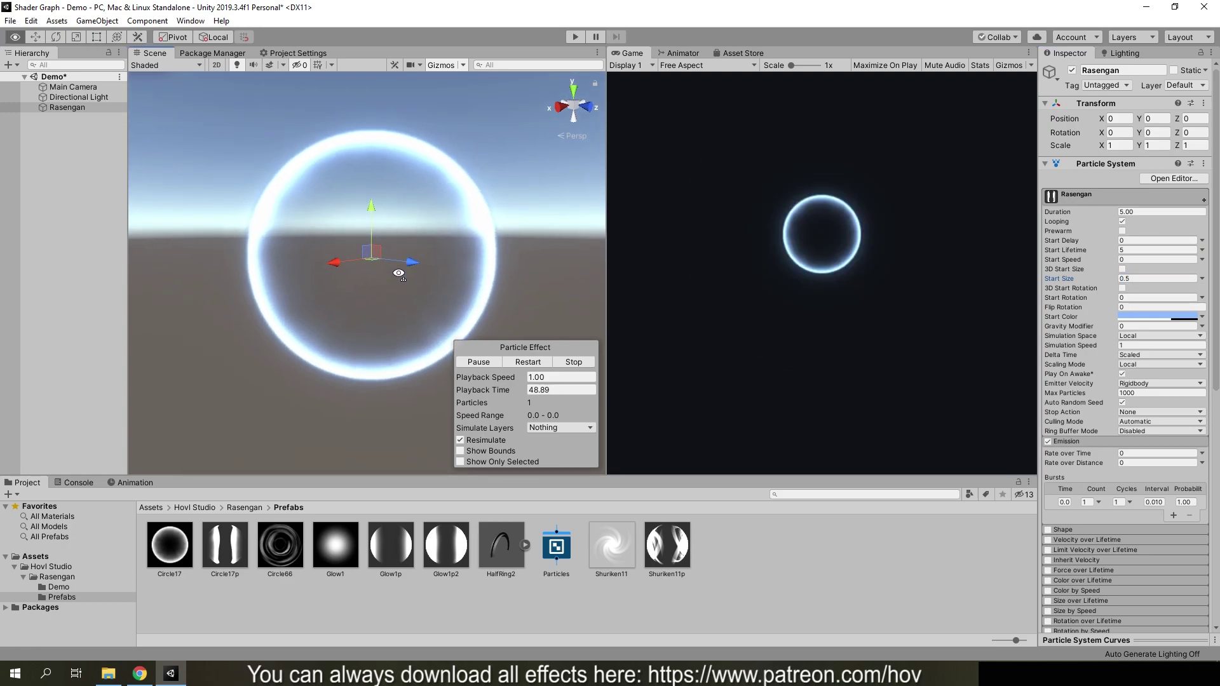
# Step: Set Start Lifetime to 0.5 and begin entering a shorter Duration
pyautogui.click(1143, 251)
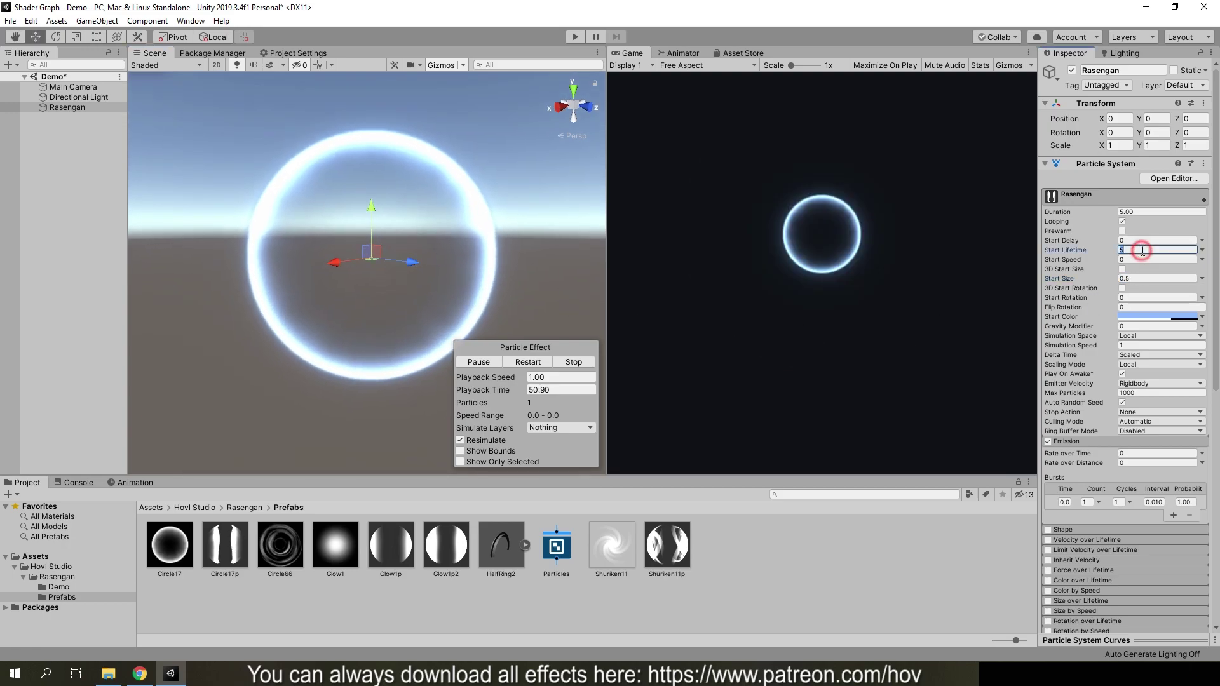
pyautogui.write('0.5')
pyautogui.click(1135, 214)
pyautogui.write('0.4')
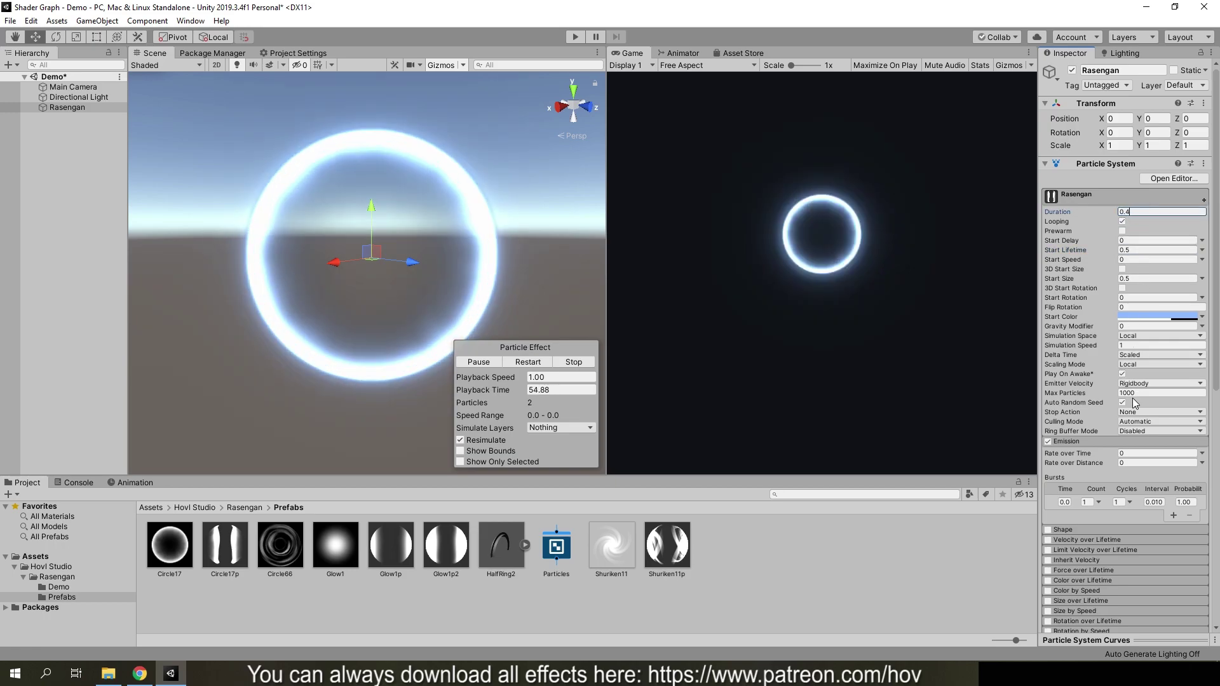
pyautogui.scroll(-3, 1094, 319)
pyautogui.scroll(-2, 1077, 356)
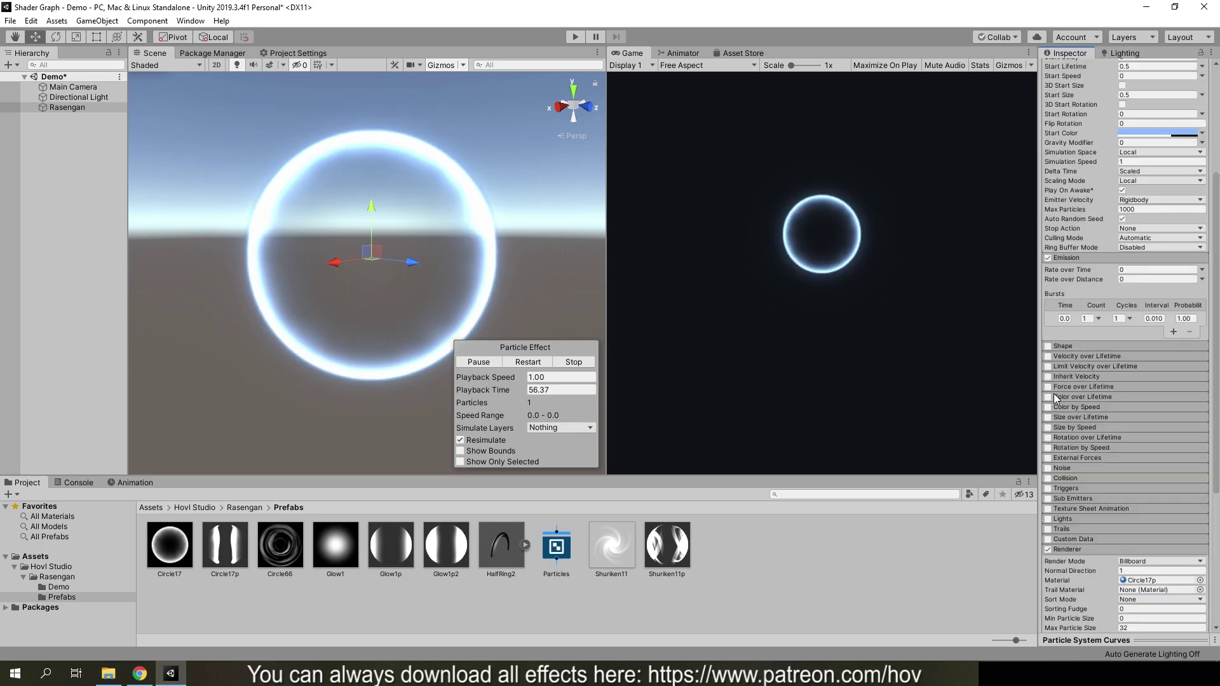
# Step: Enable Color over Lifetime on the Rasengan ring with a fade-to-transparent gradient preset
pyautogui.click(1048, 397)
pyautogui.click(1093, 397)
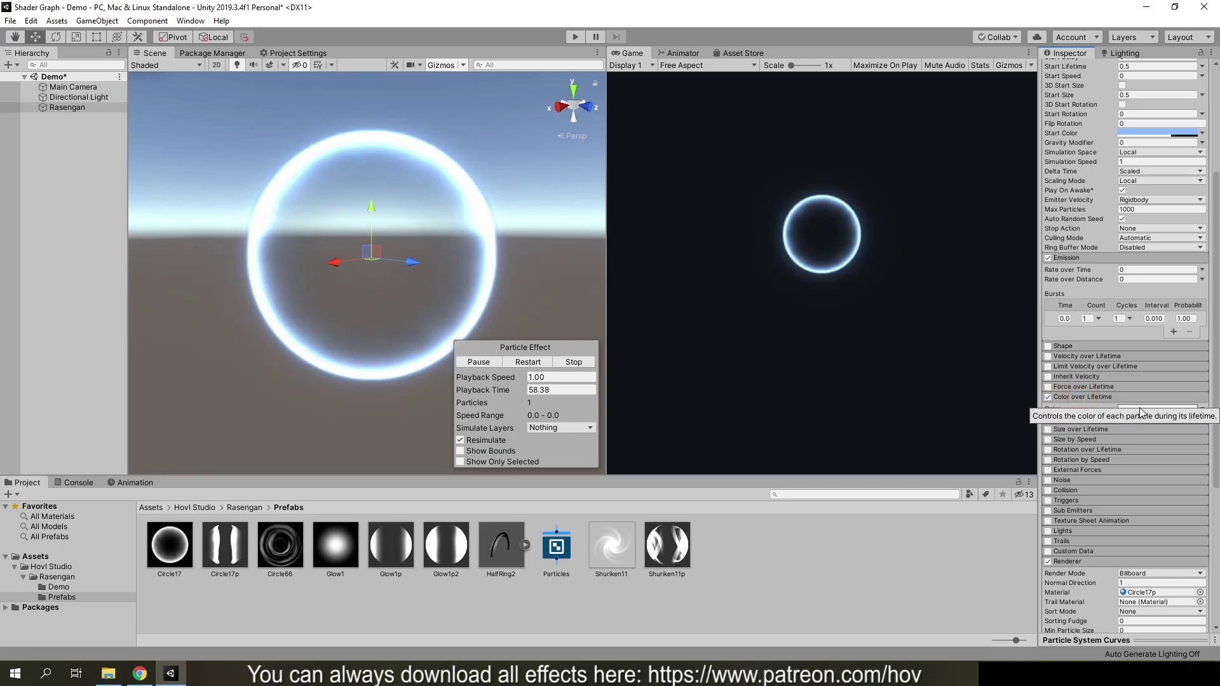
pyautogui.click(1144, 408)
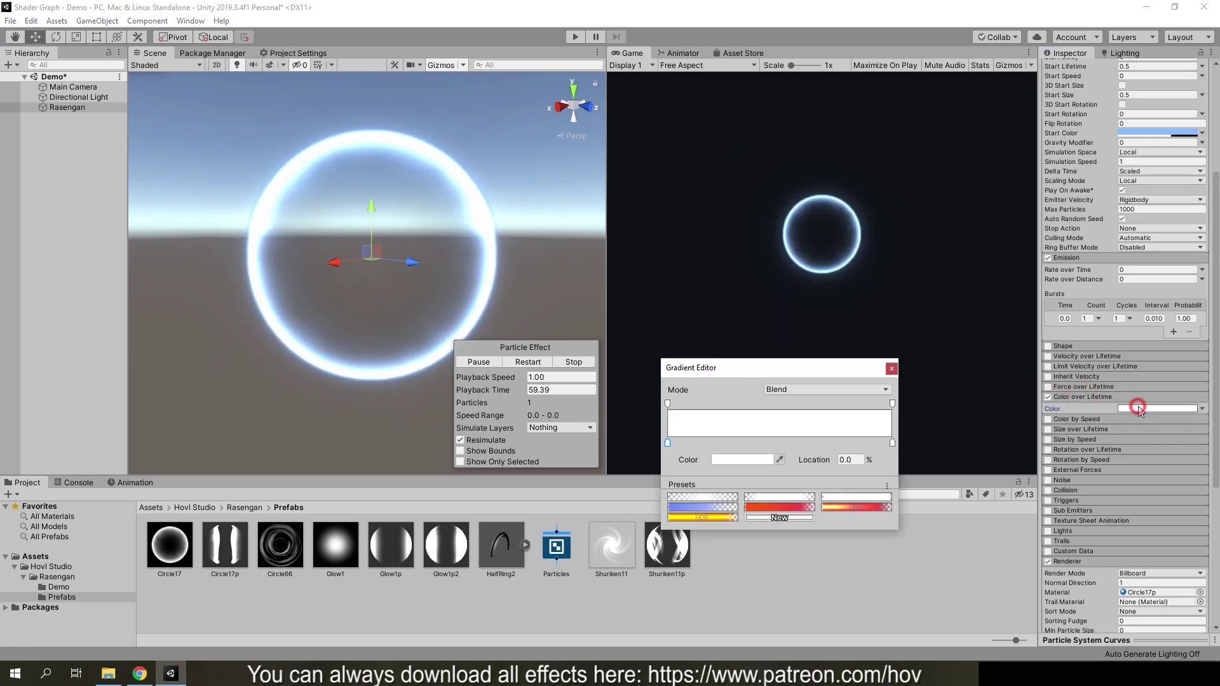
pyautogui.click(780, 497)
pyautogui.click(892, 369)
pyautogui.keyDown('alt'); pyautogui.moveTo(597, 283); pyautogui.dragTo(330, 229); pyautogui.keyUp('alt')
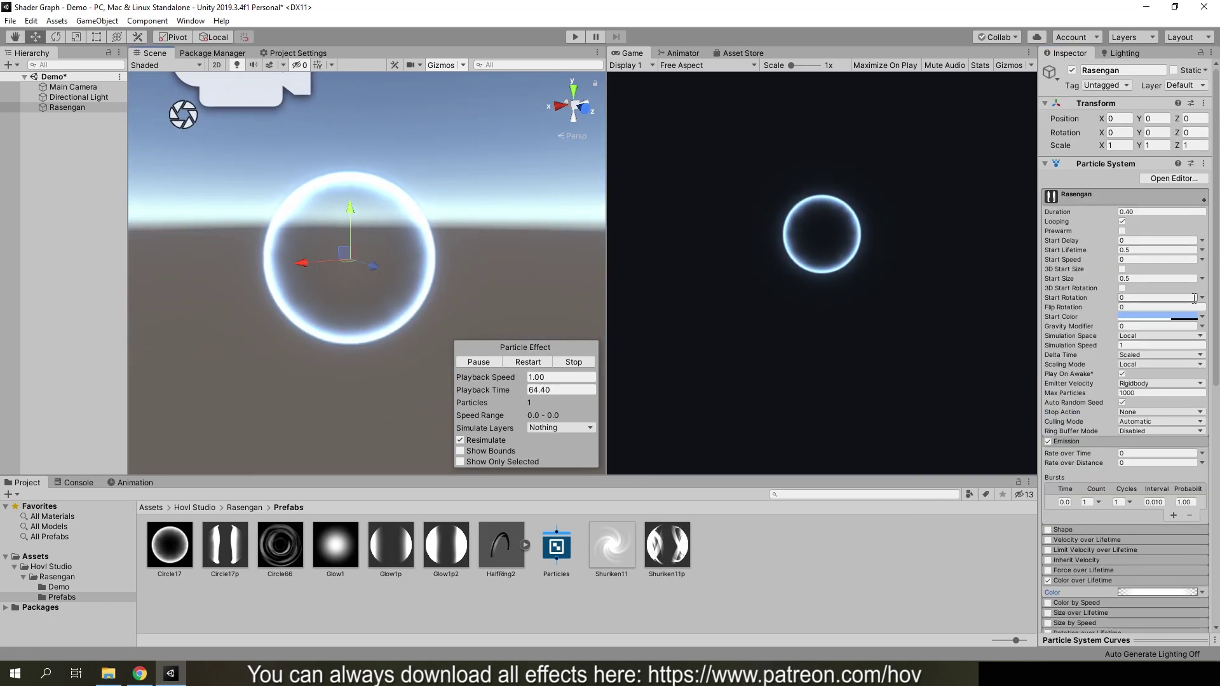
# Step: Set Start Rotation to Random Between Two Constants, from 0 to 360
pyautogui.click(1202, 298)
pyautogui.click(1183, 338)
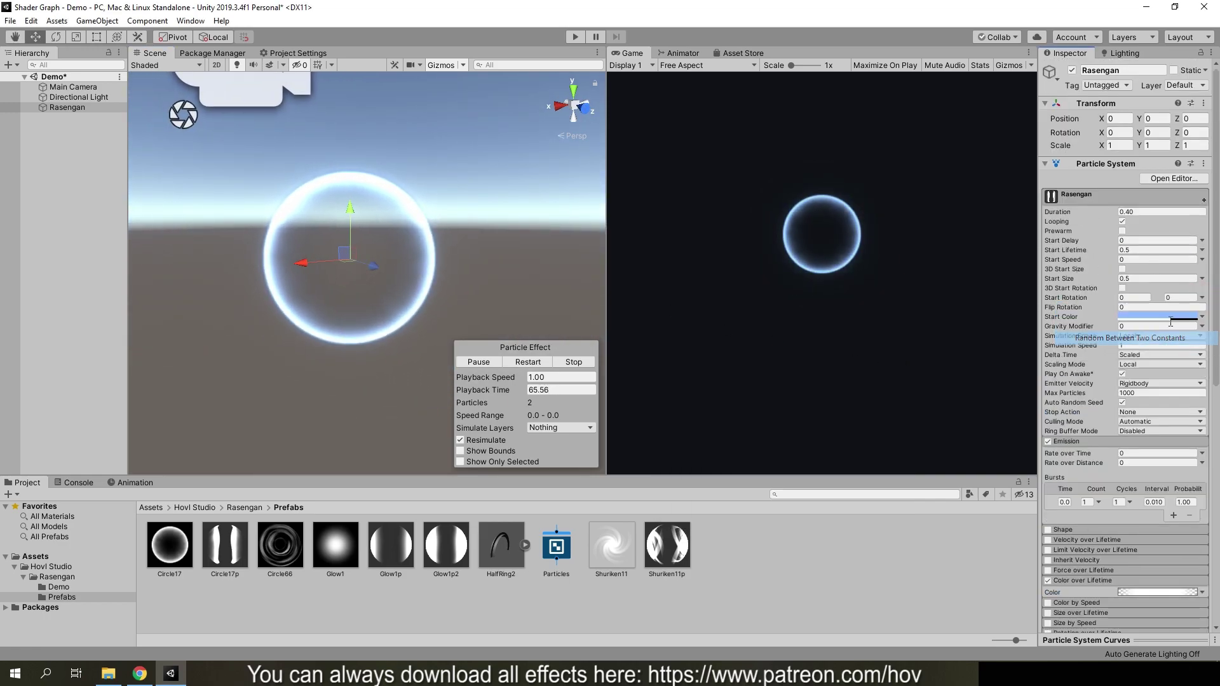
pyautogui.click(1171, 299)
pyautogui.write('3')
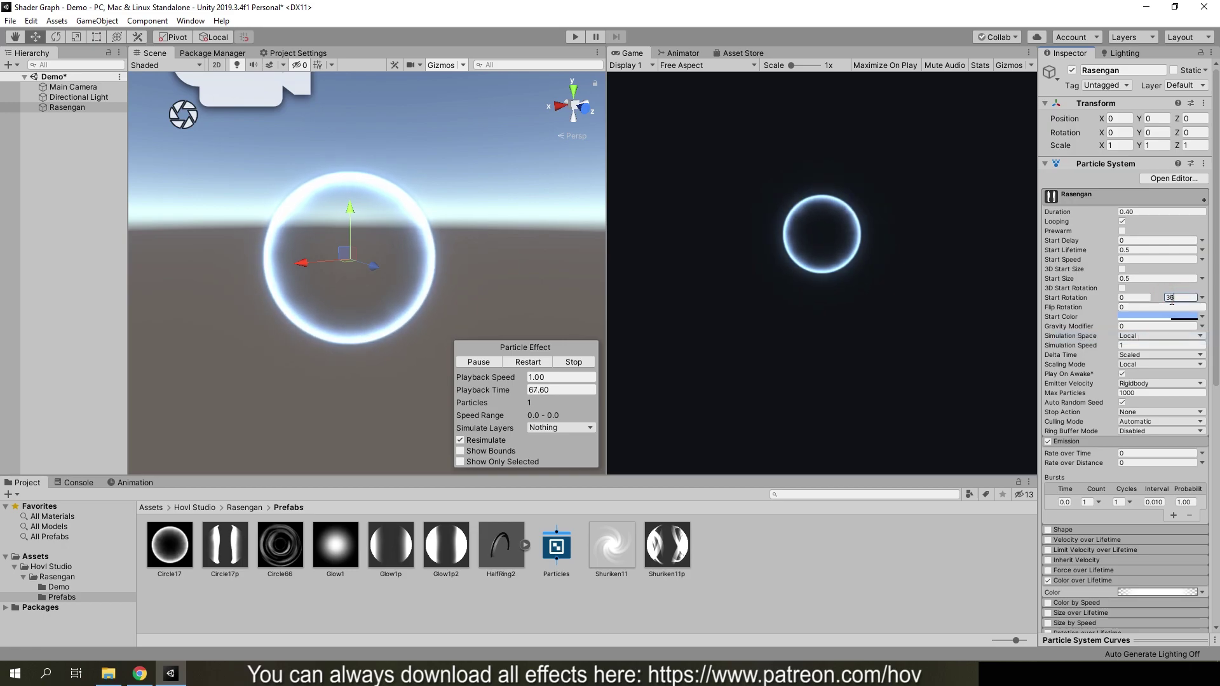
pyautogui.write('60')
pyautogui.moveTo(572, 251)
pyautogui.keyDown('alt'); pyautogui.mouseDown()
pyautogui.moveTo(517, 260)
pyautogui.moveTo(847, 261)
pyautogui.moveTo(136, 136)
pyautogui.mouseUp(); pyautogui.keyUp('alt')
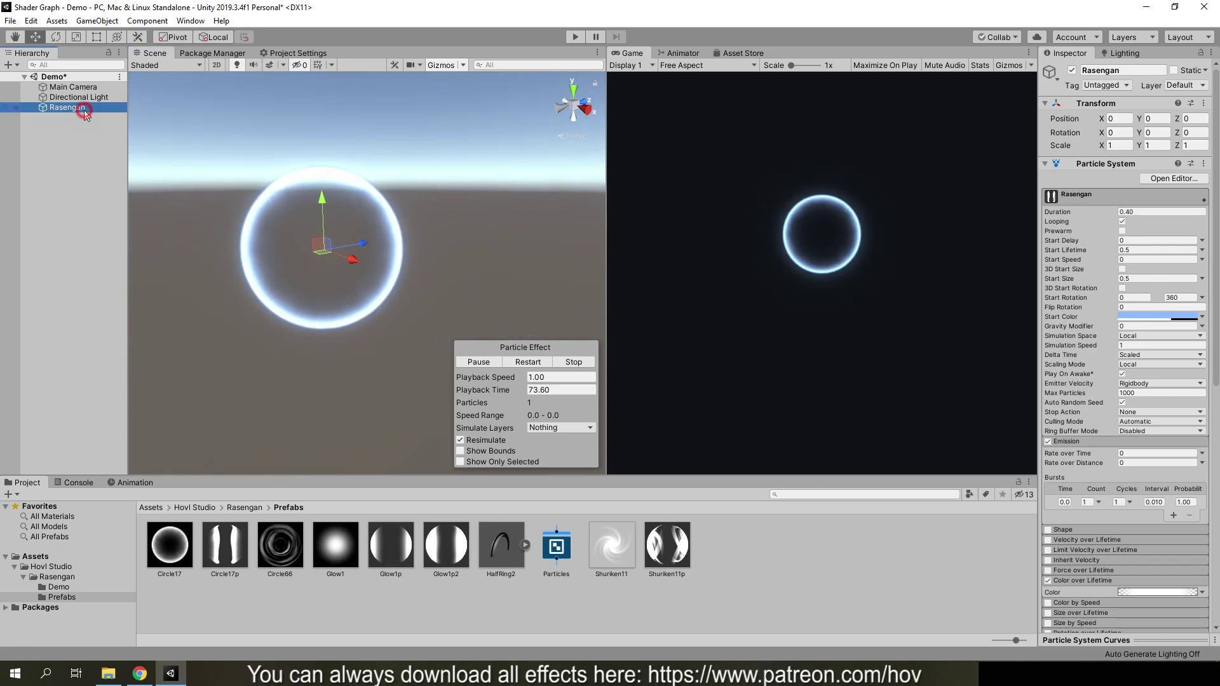
# Step: Duplicate the Rasengan particle, rename the copy Glow, and parent it under Rasengan
pyautogui.hotkey('ctrl', 'd')
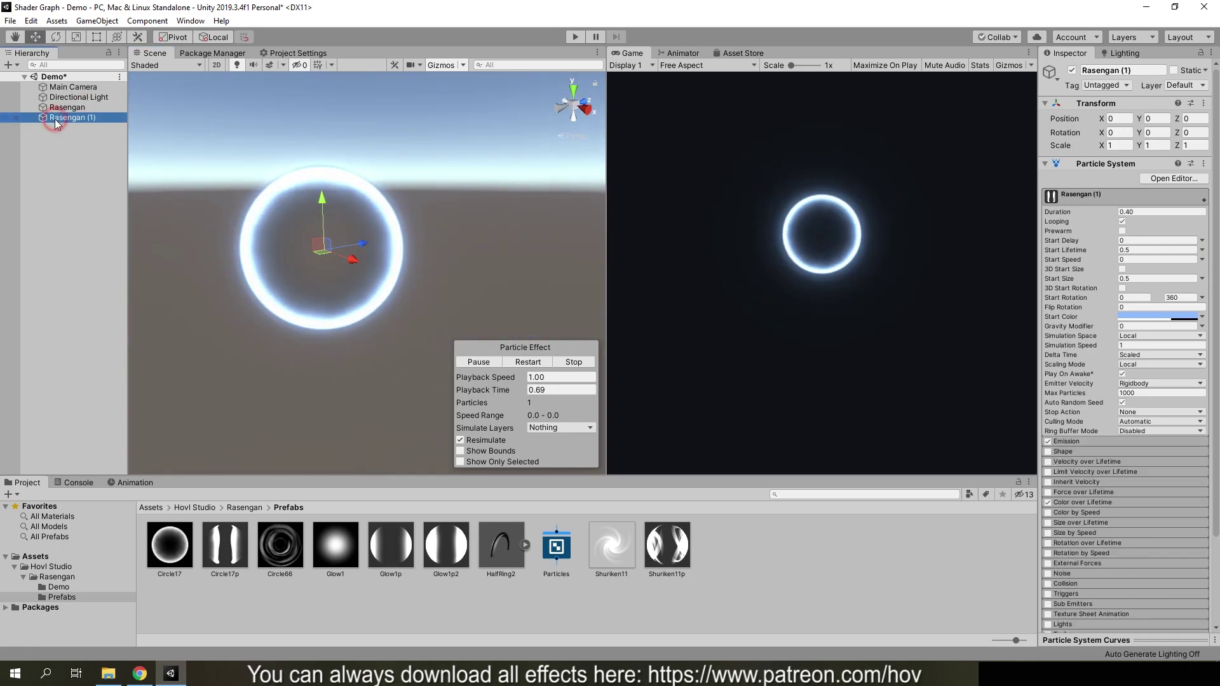
pyautogui.click(54, 120)
pyautogui.write('Glow')
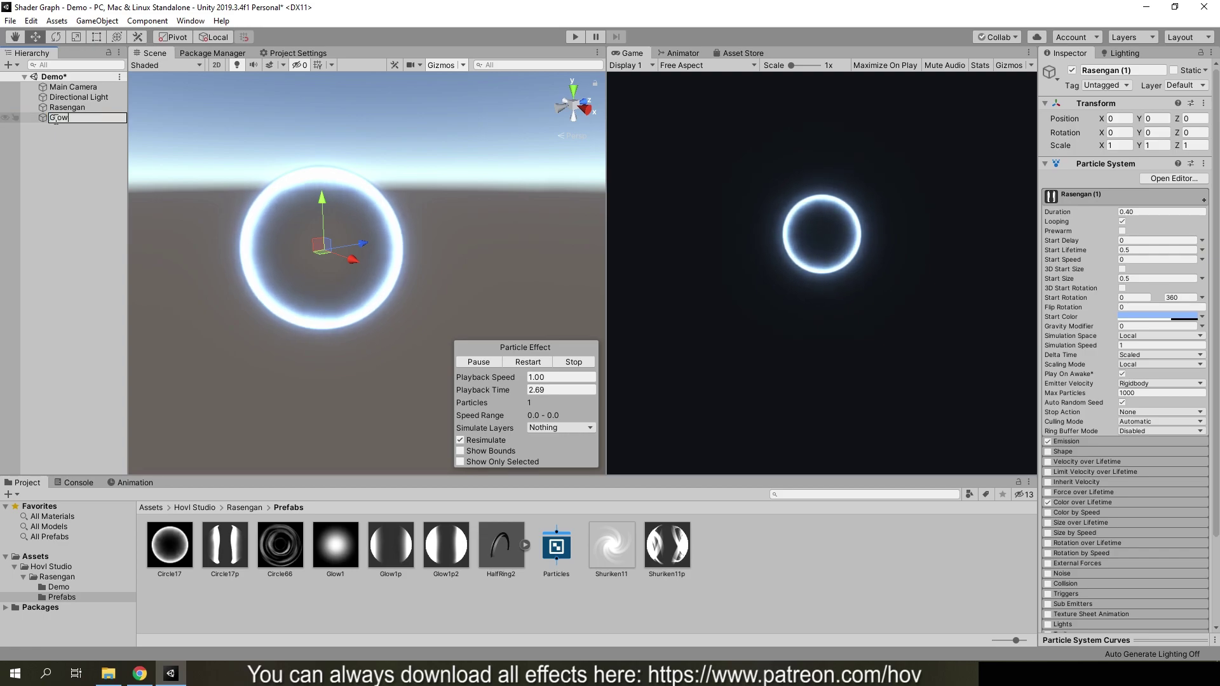
pyautogui.click(54, 130)
pyautogui.moveTo(78, 108); pyautogui.dragTo(78, 107)
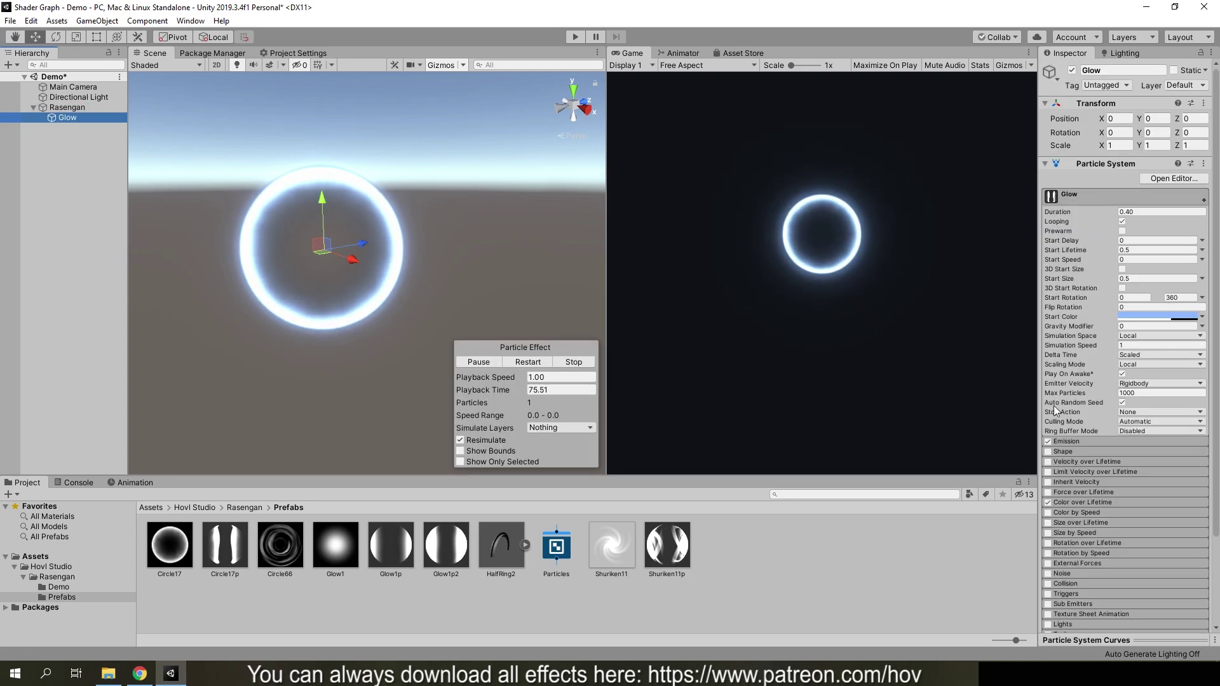
# Step: Assign the Glow1p material to Glow's Renderer Material slot
pyautogui.scroll(-3, 1203, 460)
pyautogui.click(1063, 551)
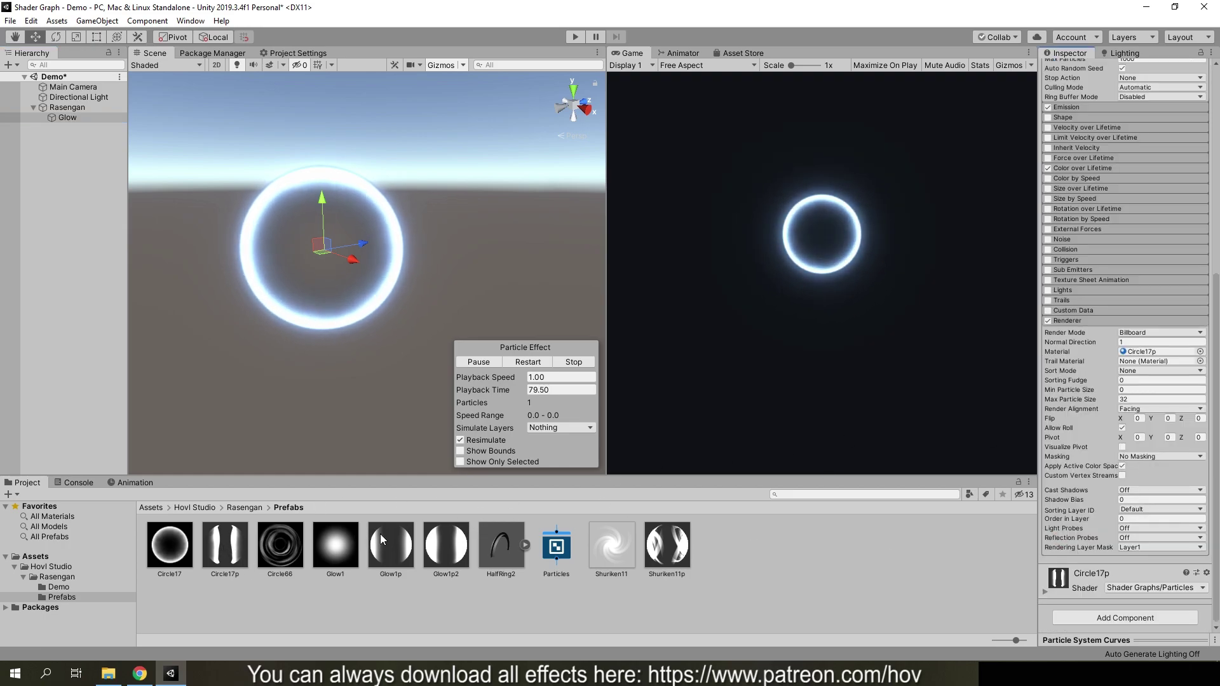
pyautogui.moveTo(399, 547); pyautogui.dragTo(1145, 354)
# Step: Preview the Glow1 texture in Picture Manager, close it, and select the Glow1p material
pyautogui.doubleClick(337, 545)
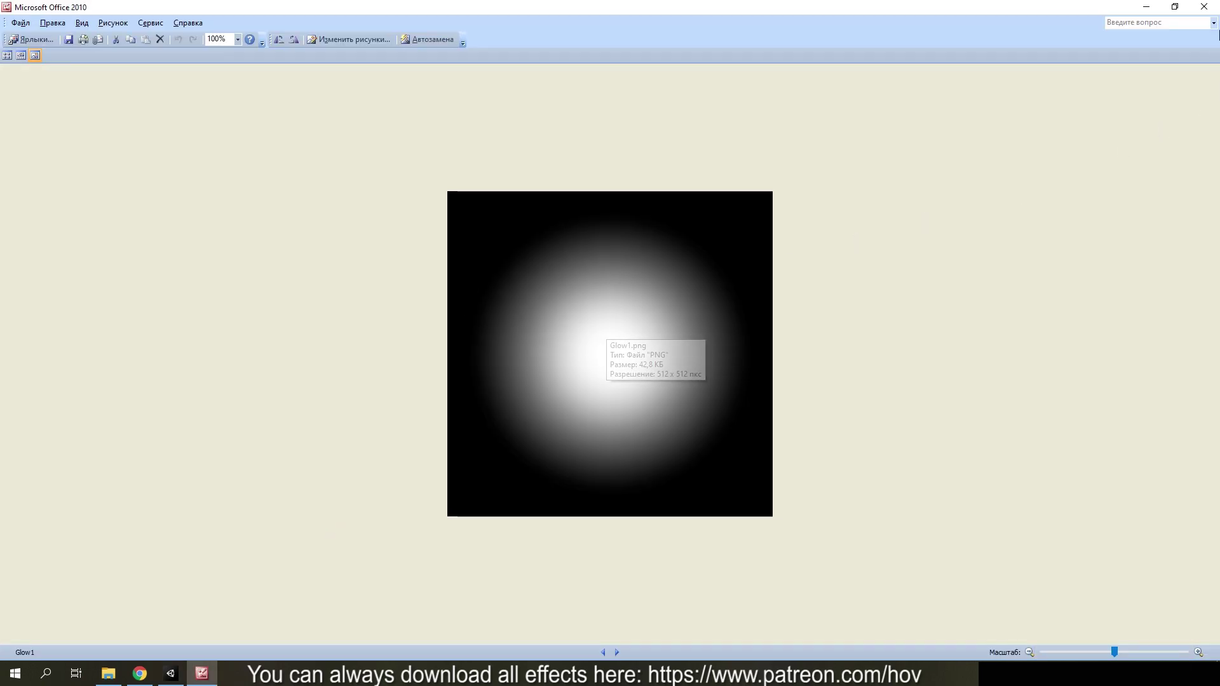
pyautogui.click(1204, 6)
pyautogui.click(402, 546)
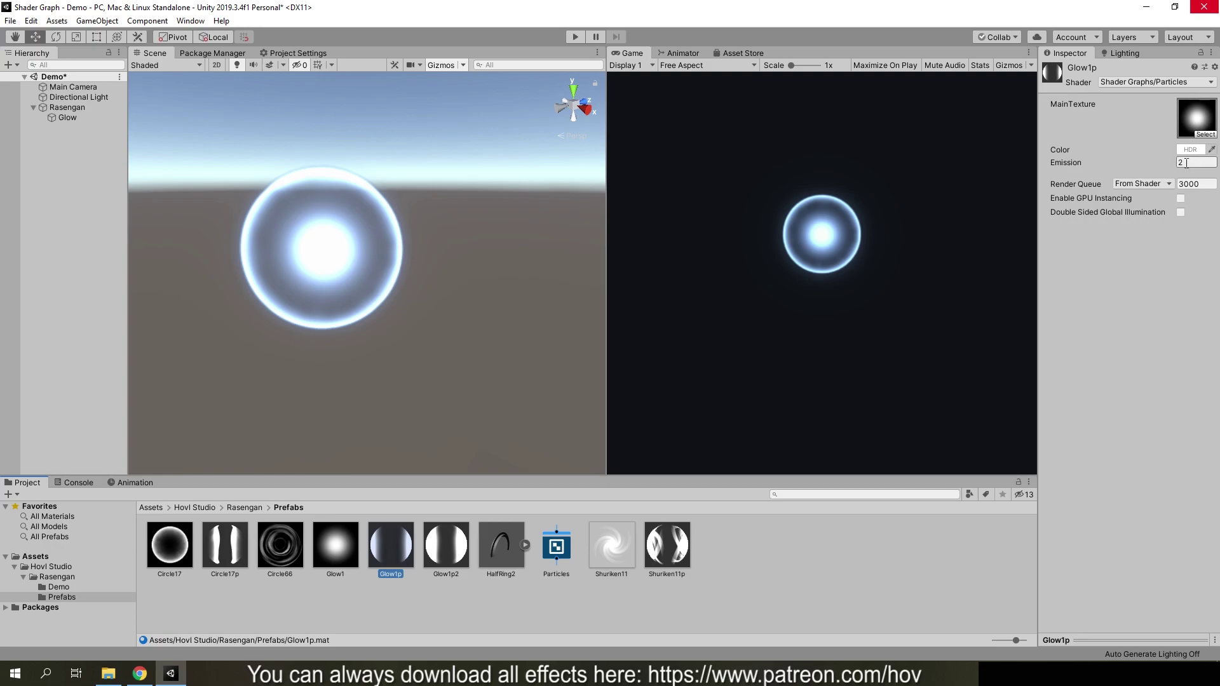
# Step: Select Glow and set its Start Color to translucent dark blue (45627B, alpha 190)
pyautogui.click(66, 118)
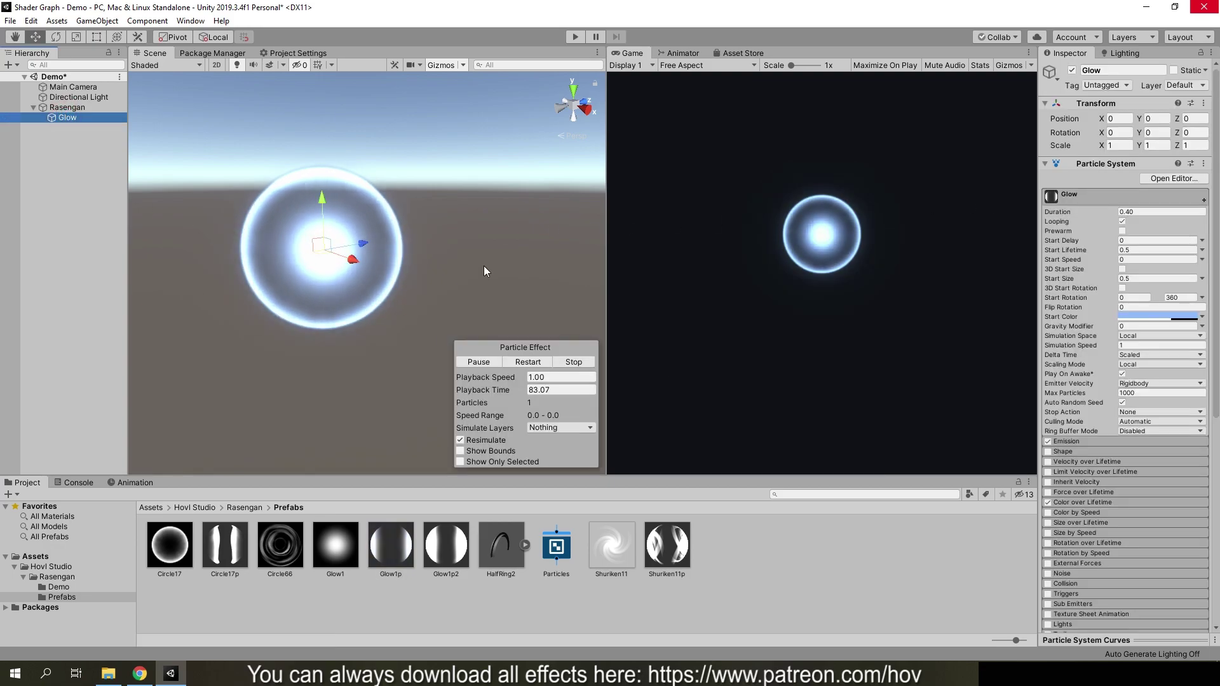
pyautogui.scroll(3, 444, 253)
pyautogui.scroll(-3, 444, 254)
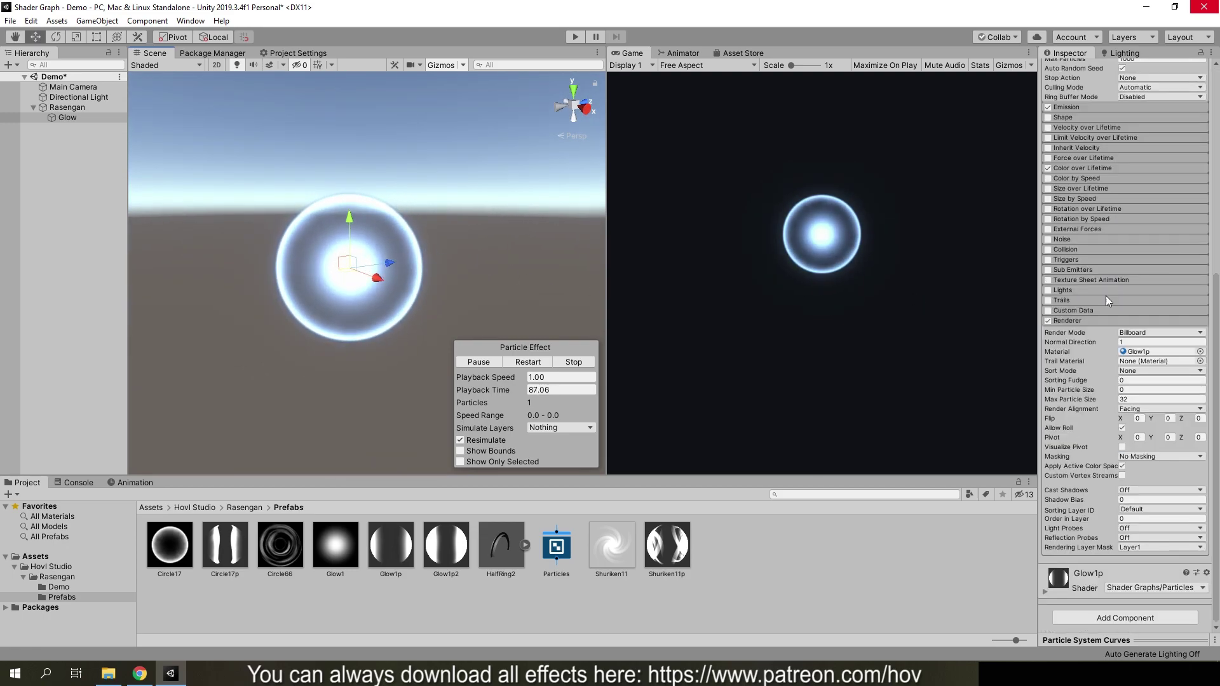
pyautogui.click(1135, 317)
pyautogui.click(1015, 440)
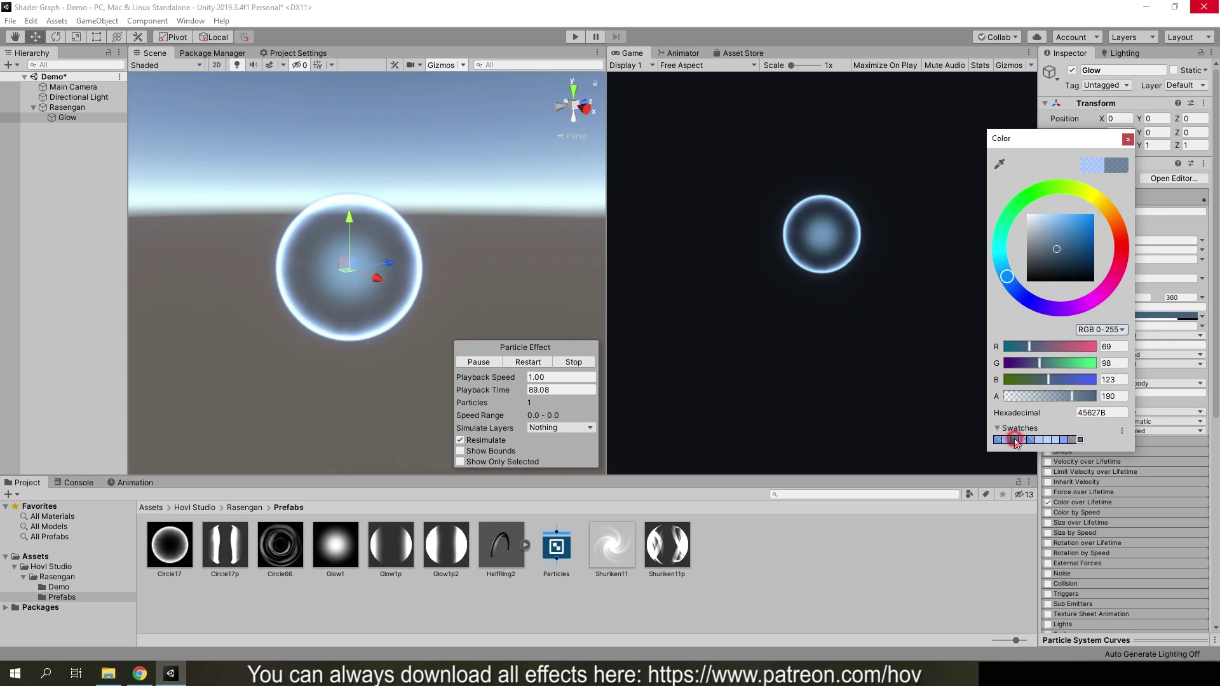
pyautogui.click(1122, 145)
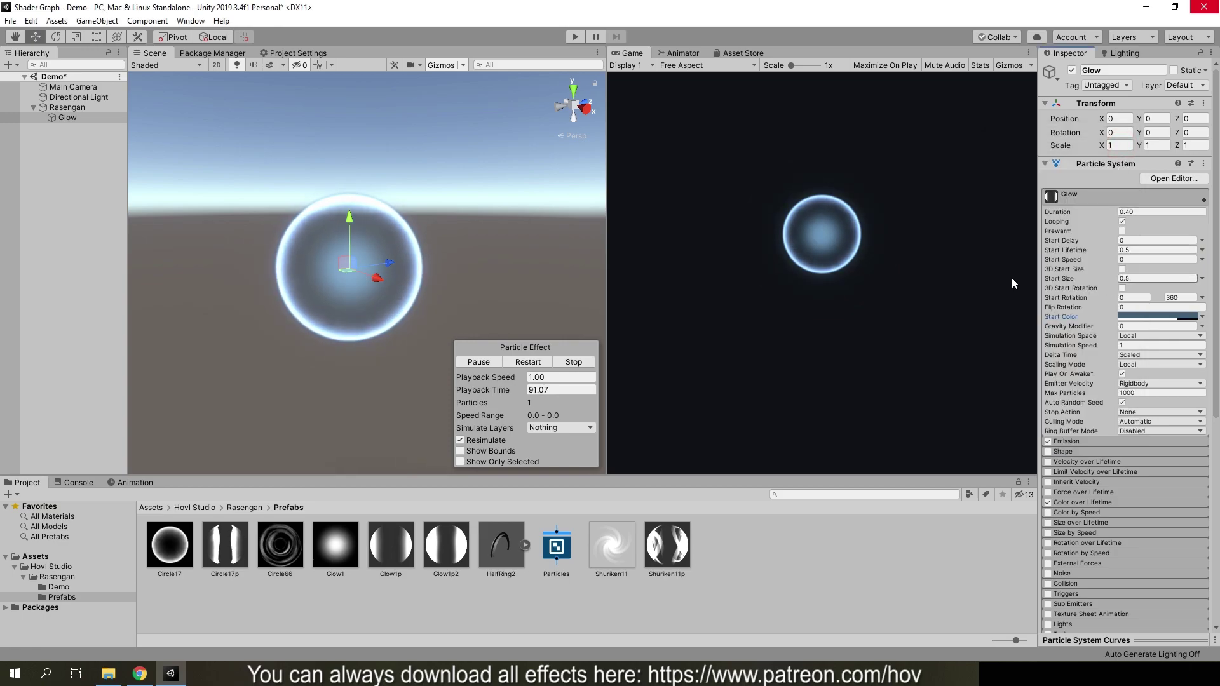
# Step: Set Glow's Start Size to 0.55 and compare the result with the Rasengan reference images
pyautogui.keyDown('alt'); pyautogui.moveTo(394, 264); pyautogui.dragTo(389, 263); pyautogui.keyUp('alt')
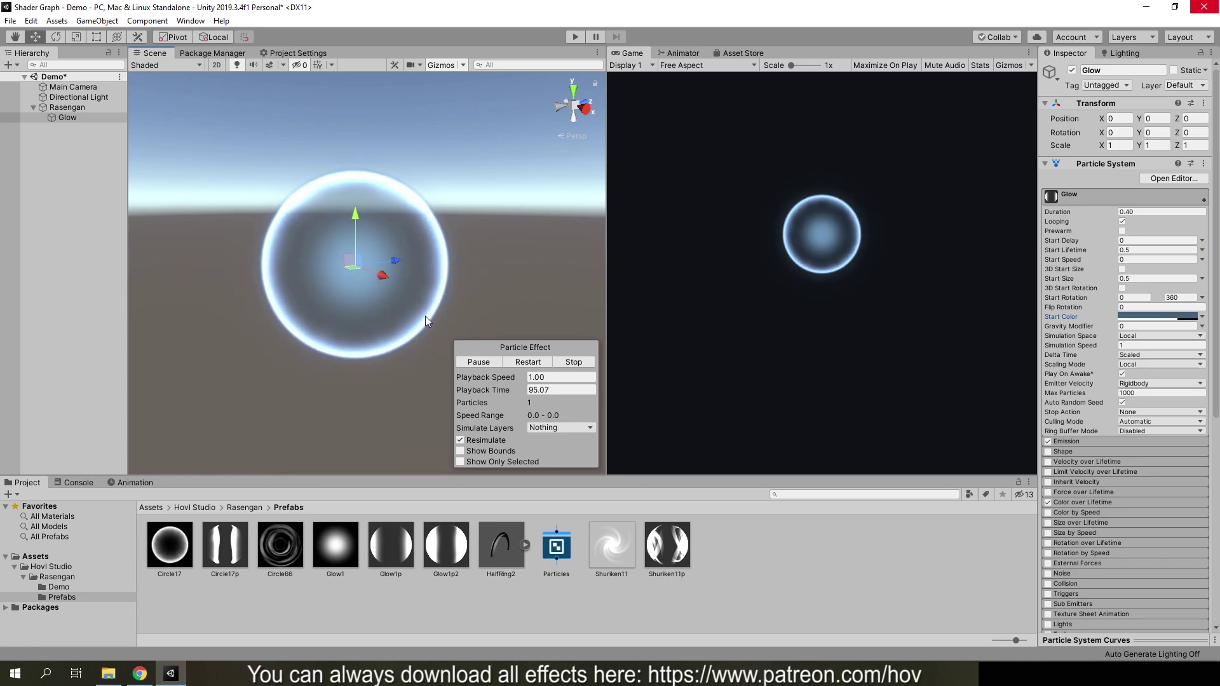
pyautogui.keyDown('alt'); pyautogui.moveTo(422, 269); pyautogui.dragTo(428, 267); pyautogui.keyUp('alt')
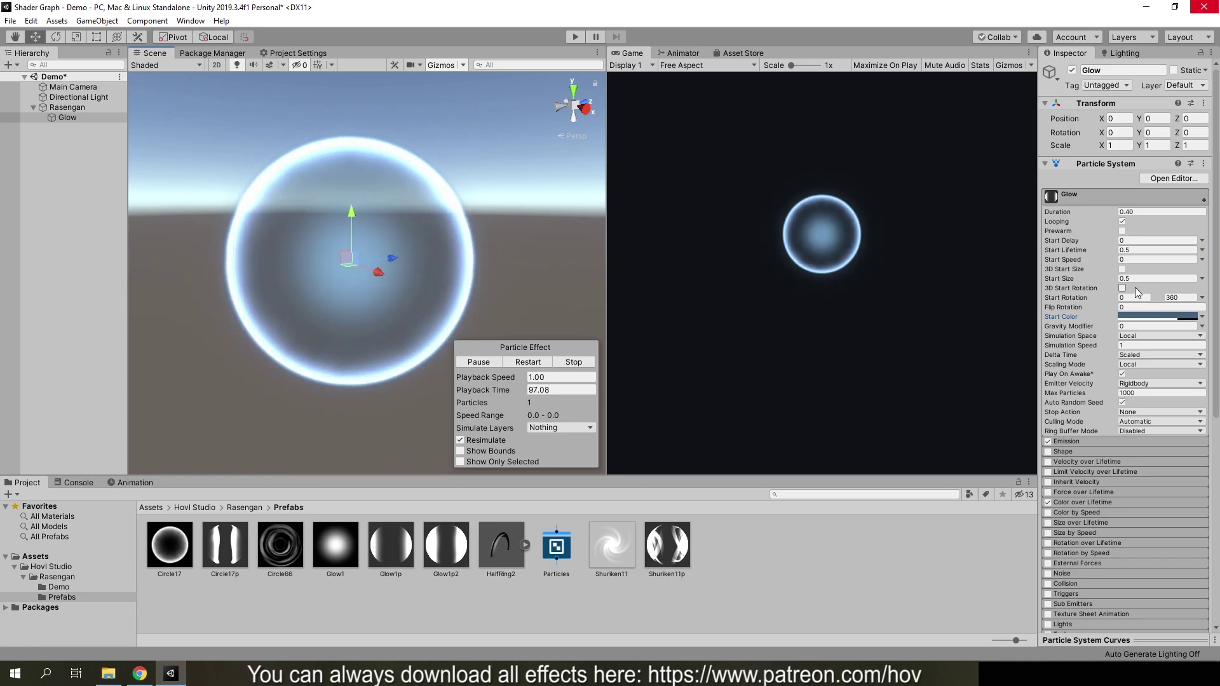
pyautogui.write('0.55')
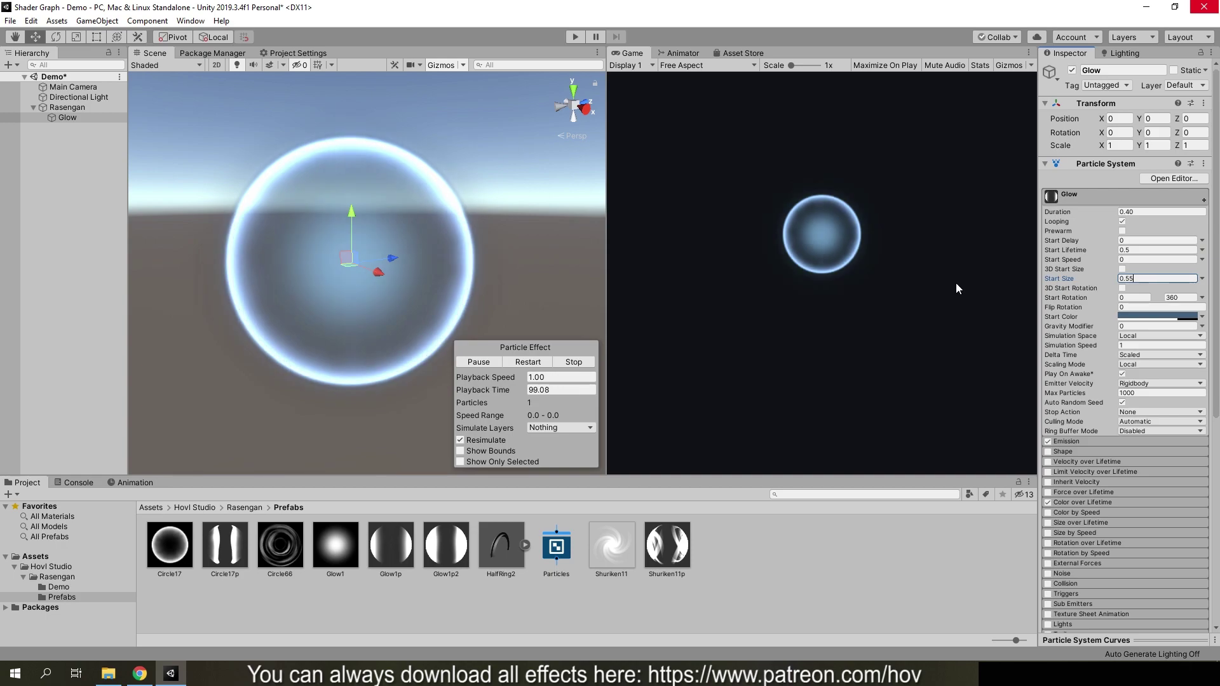
pyautogui.keyDown('alt'); pyautogui.moveTo(457, 251); pyautogui.dragTo(473, 253); pyautogui.keyUp('alt')
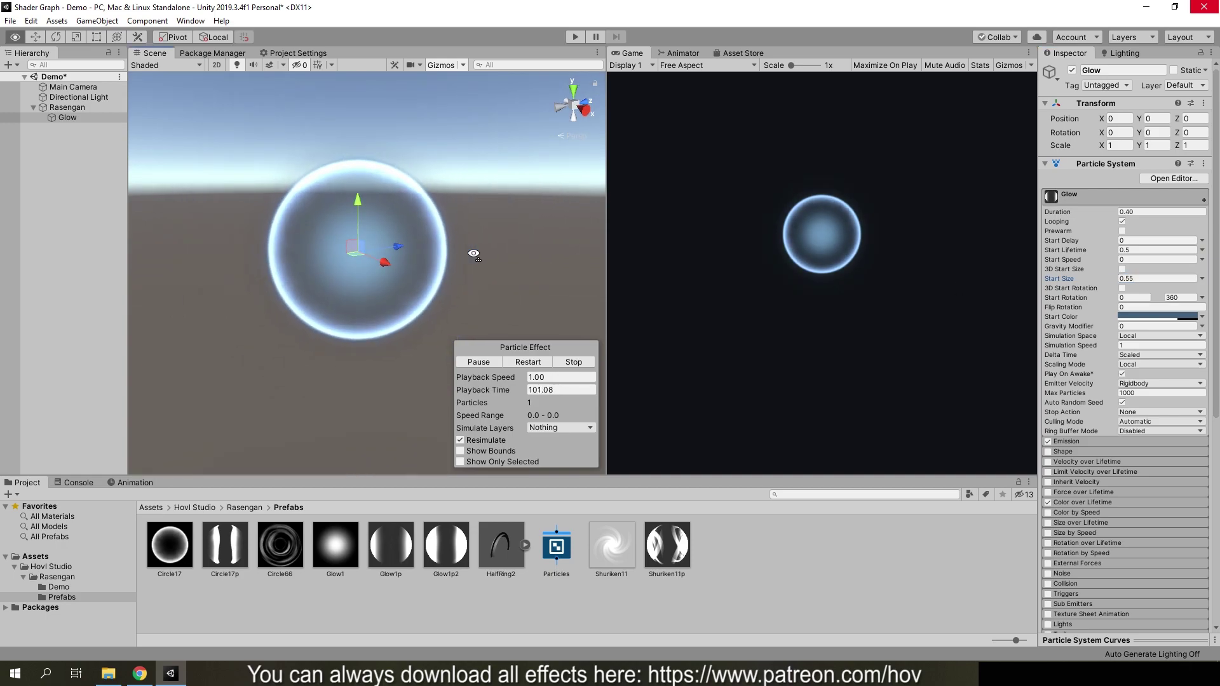
pyautogui.hotkey('alt', 'Tab')
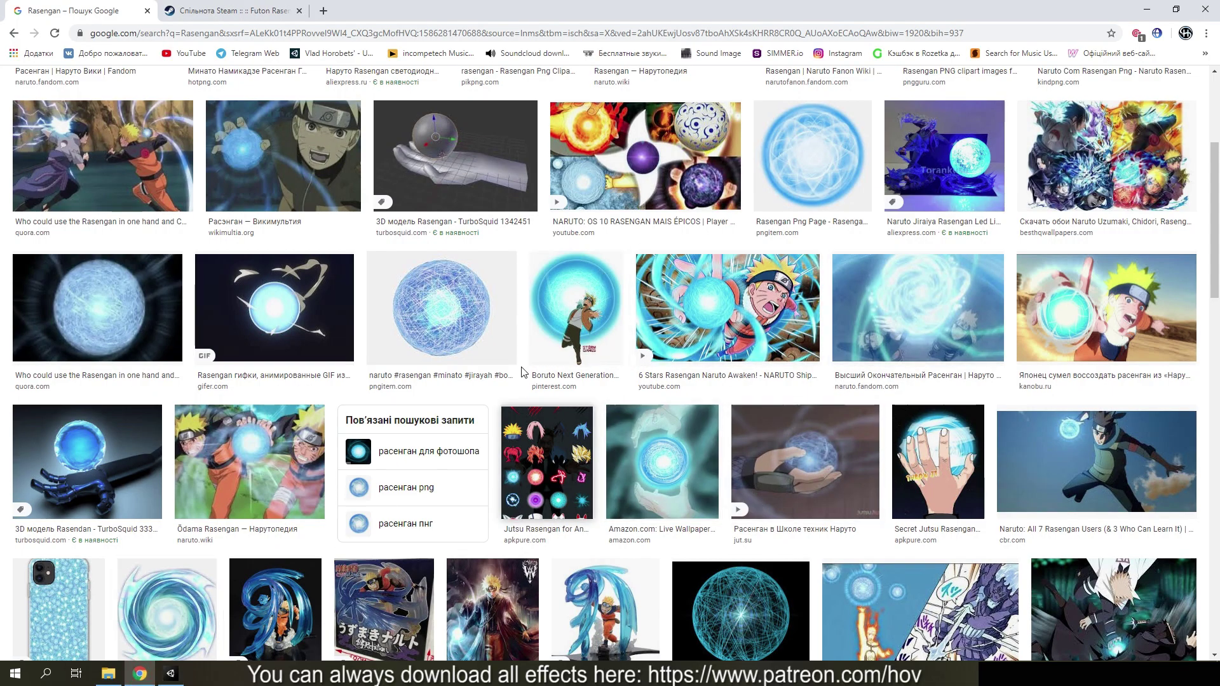
pyautogui.hotkey('alt', 'Tab')
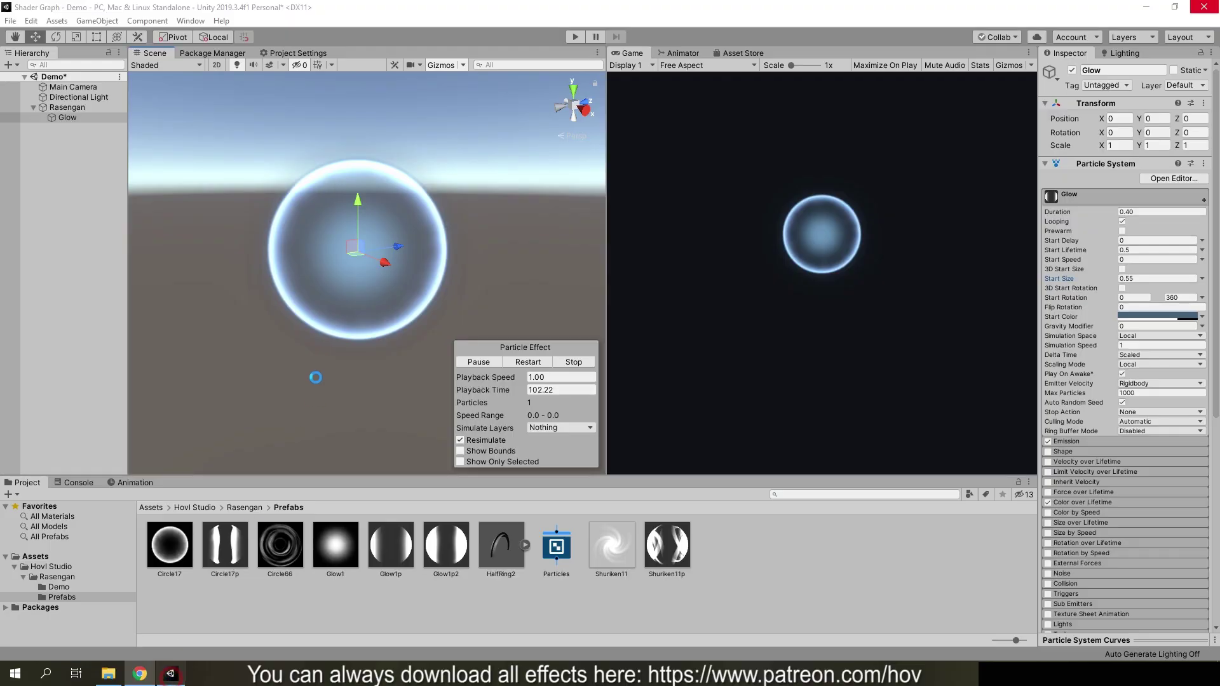
# Step: Duplicate the Glow particle and rename the copy Glow clipping
pyautogui.keyDown('alt'); pyautogui.moveTo(413, 300); pyautogui.dragTo(412, 312); pyautogui.keyUp('alt')
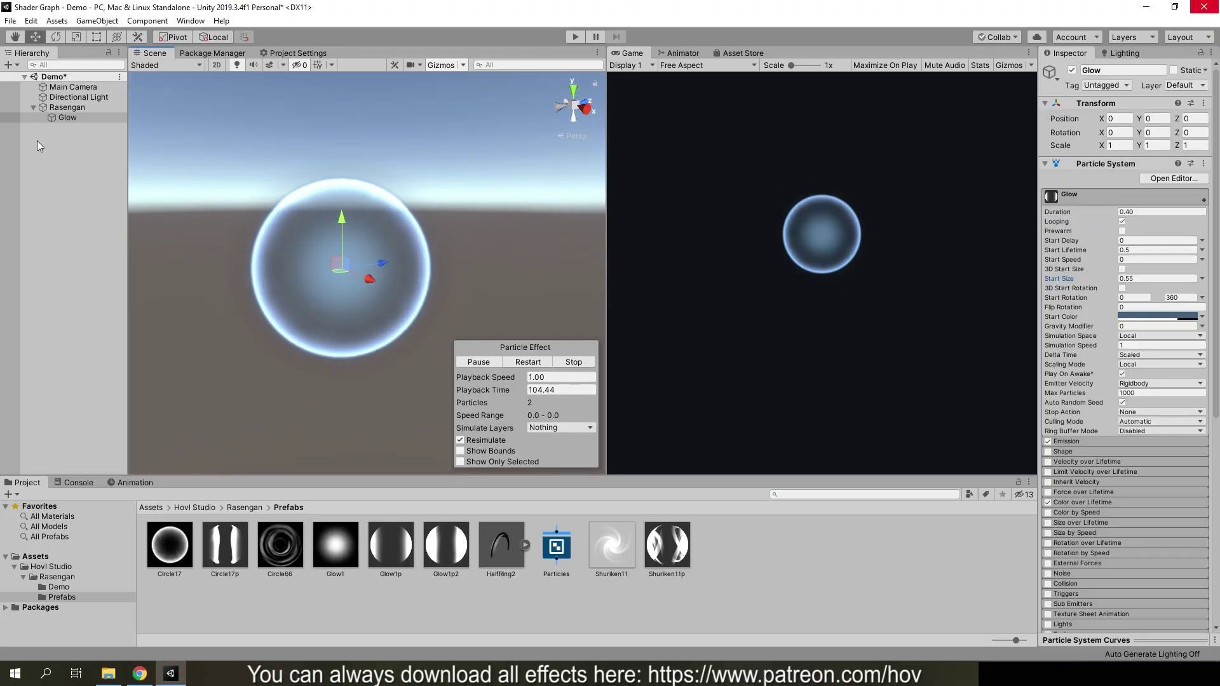
pyautogui.click(64, 119)
pyautogui.hotkey('ctrl', 'd')
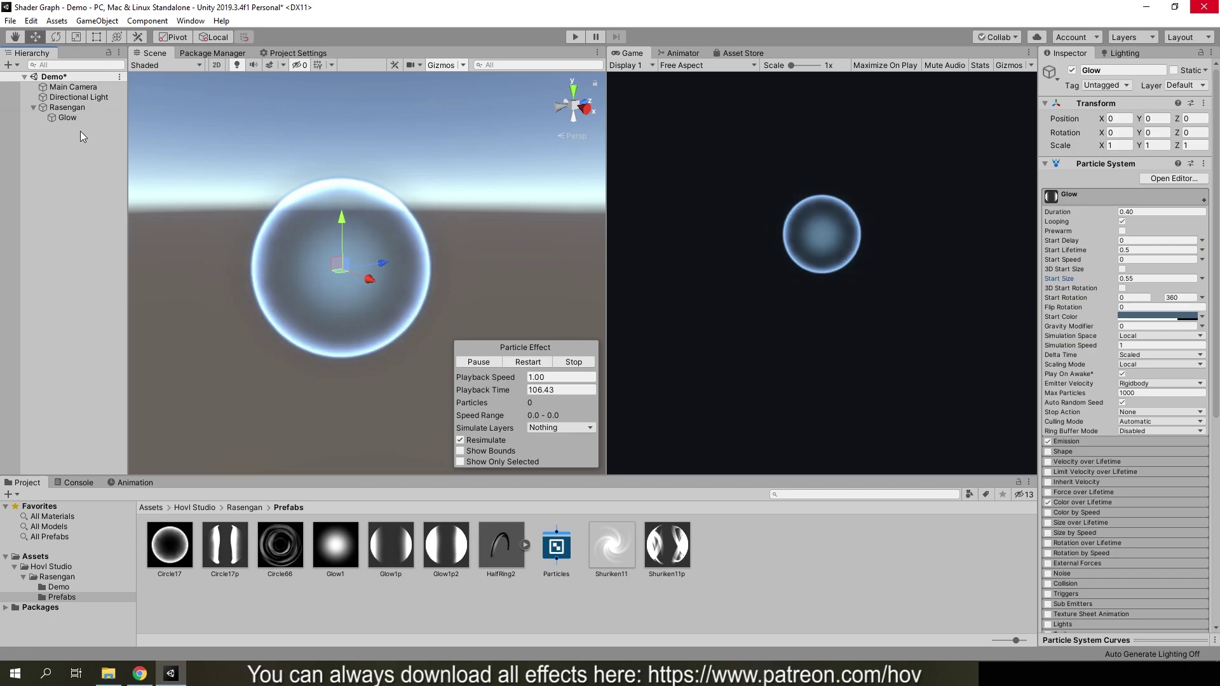
pyautogui.doubleClick(82, 129)
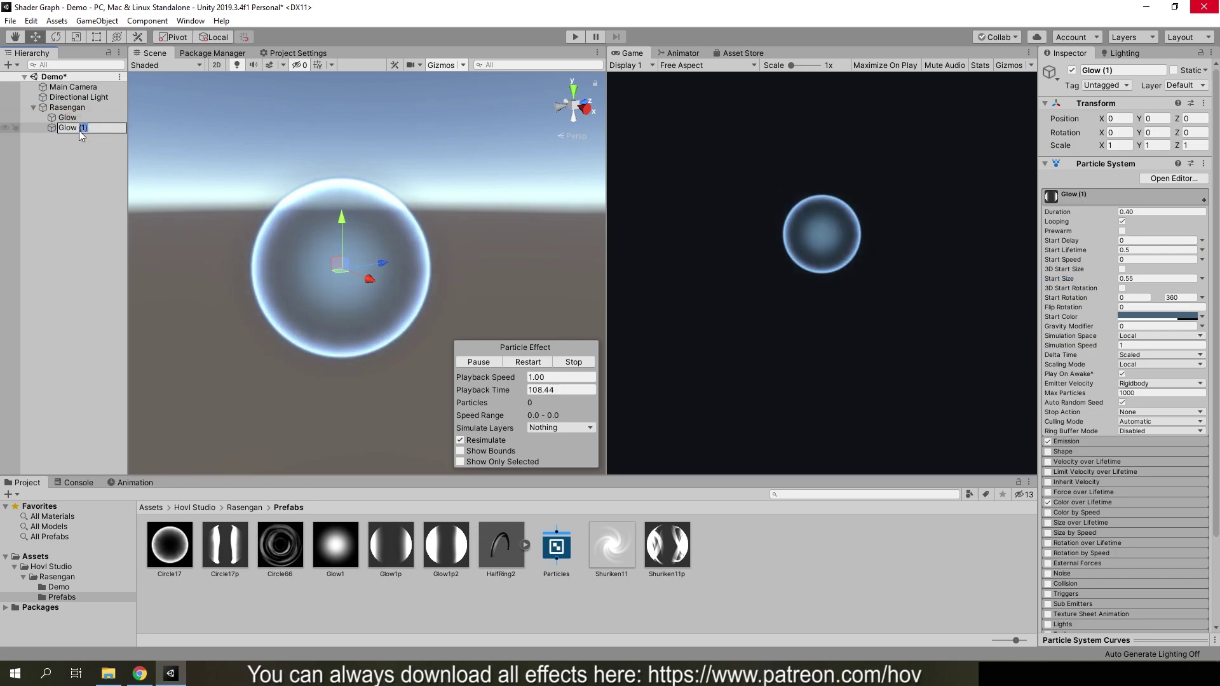
pyautogui.write('ippin')
pyautogui.write('g')
pyautogui.click(83, 131)
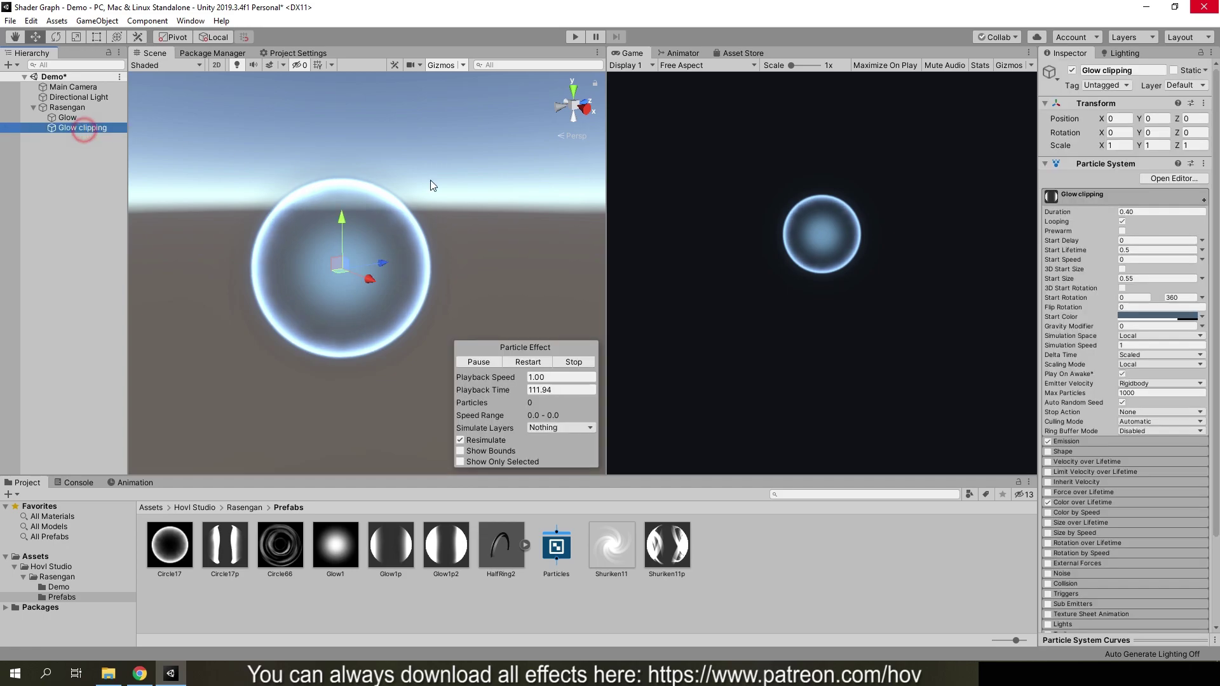
# Step: Give Glow clipping a brighter blue Start Color
pyautogui.click(1145, 317)
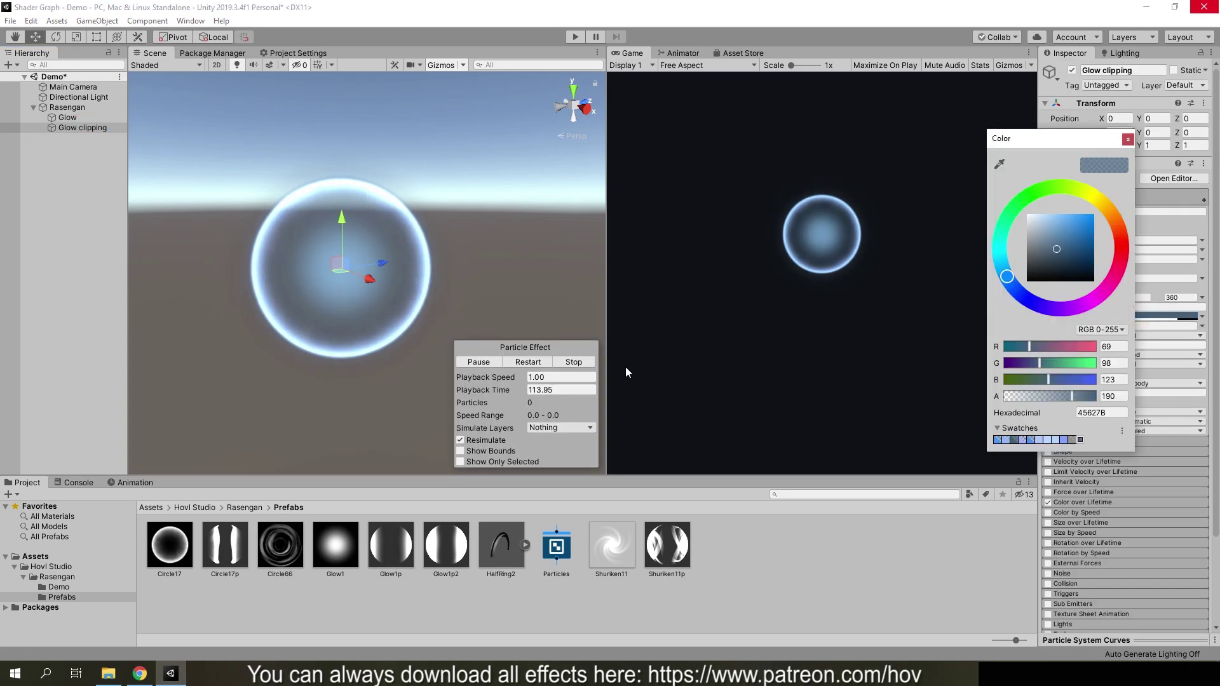
pyautogui.click(534, 361)
pyautogui.click(1131, 318)
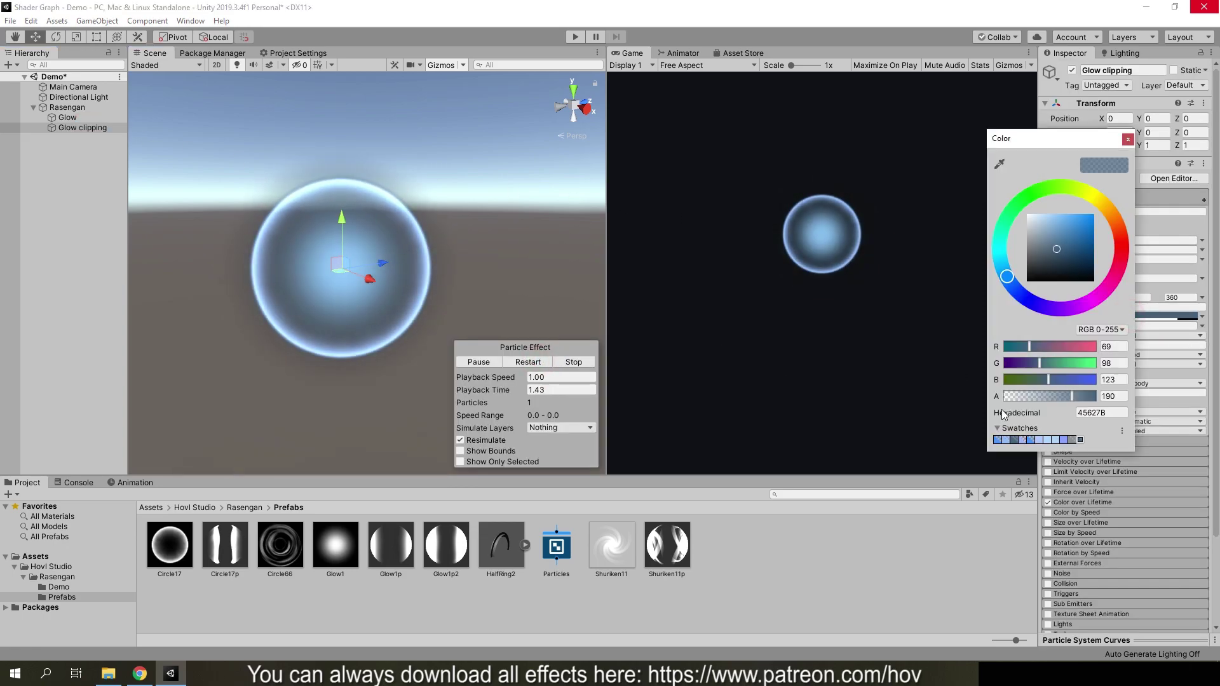
pyautogui.click(997, 440)
pyautogui.click(1078, 320)
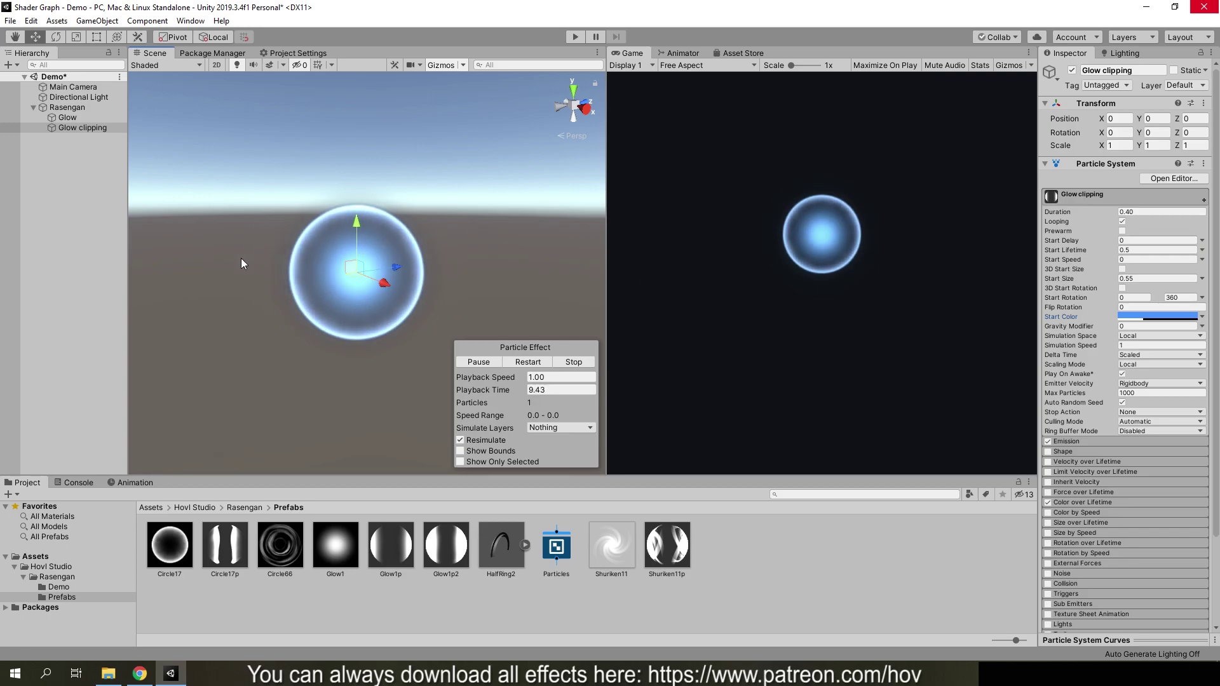
# Step: Set Glow clipping's Start Size to 1.5 and replay the effect
pyautogui.click(1147, 280)
pyautogui.write('1.5')
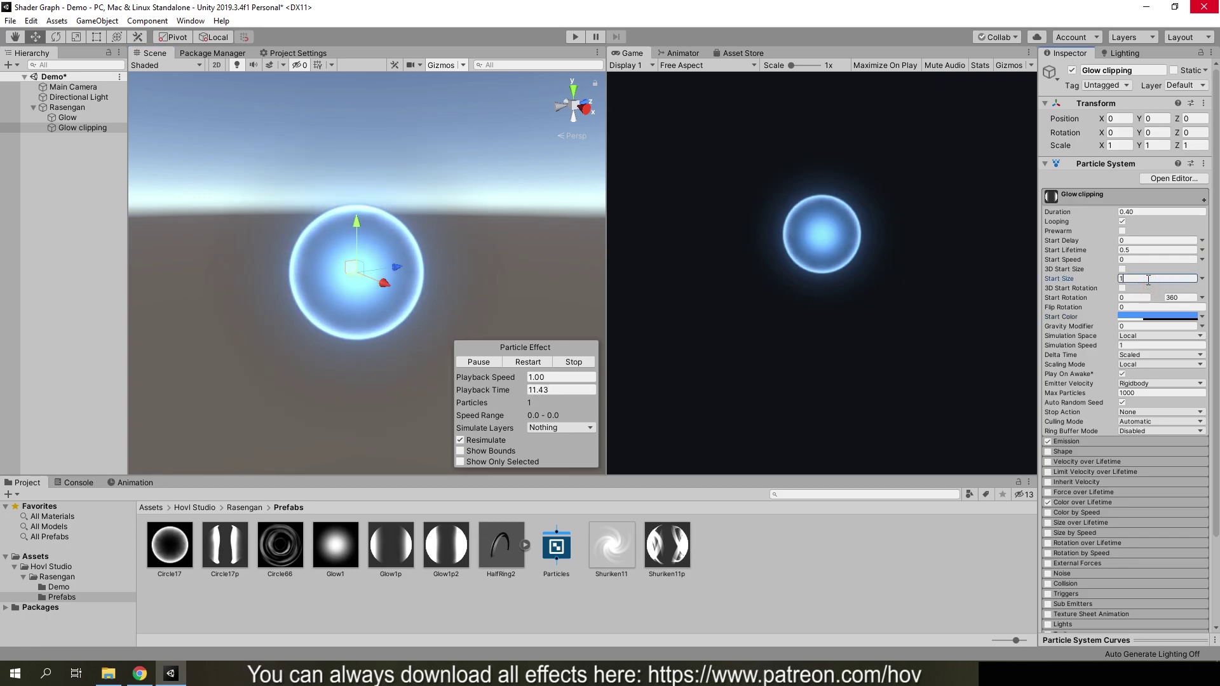
pyautogui.press('Return')
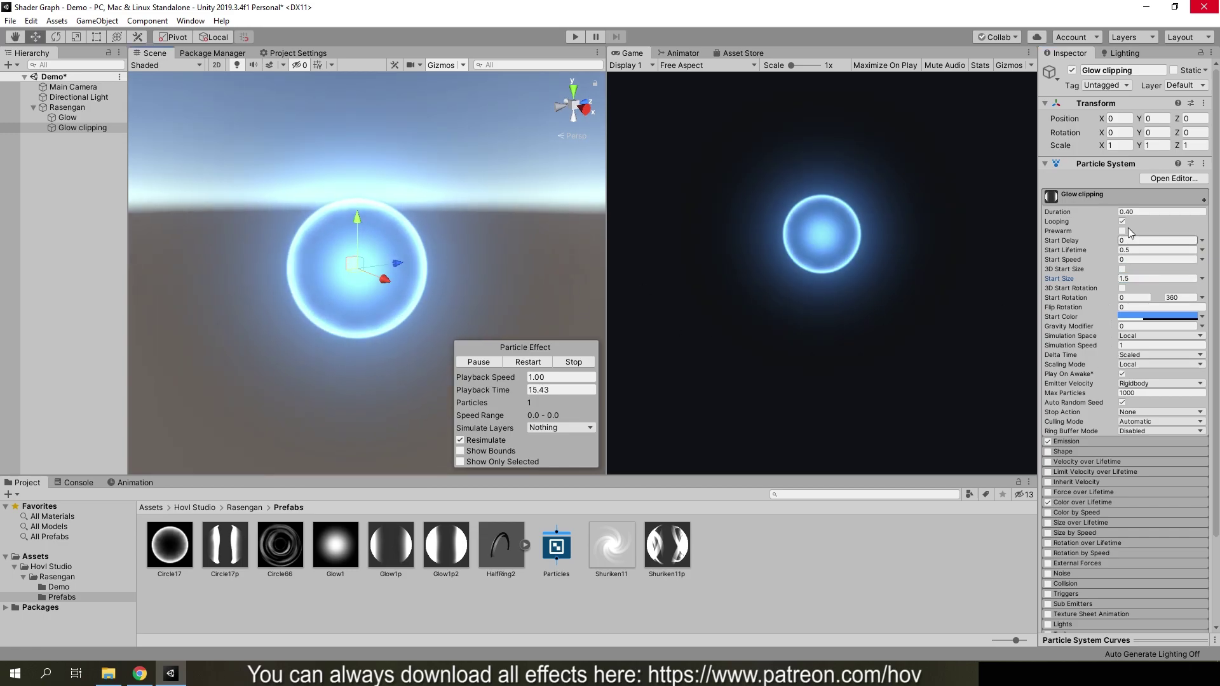
pyautogui.scroll(3, 403, 295)
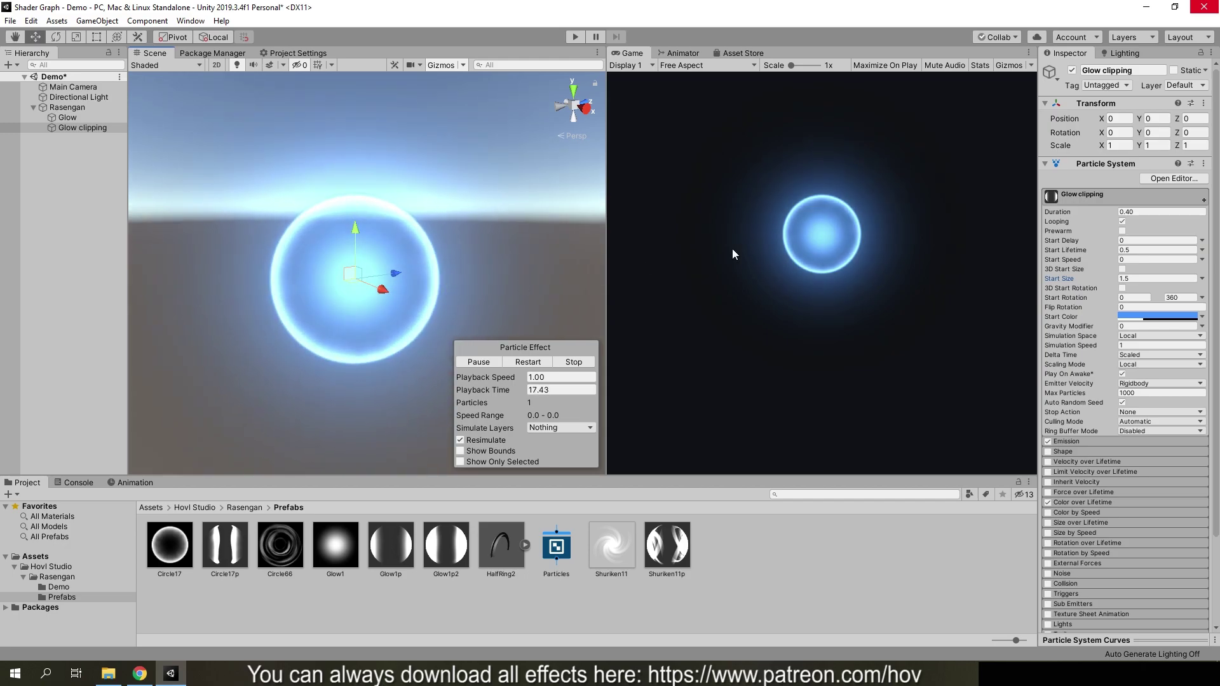
pyautogui.scroll(-3, 471, 274)
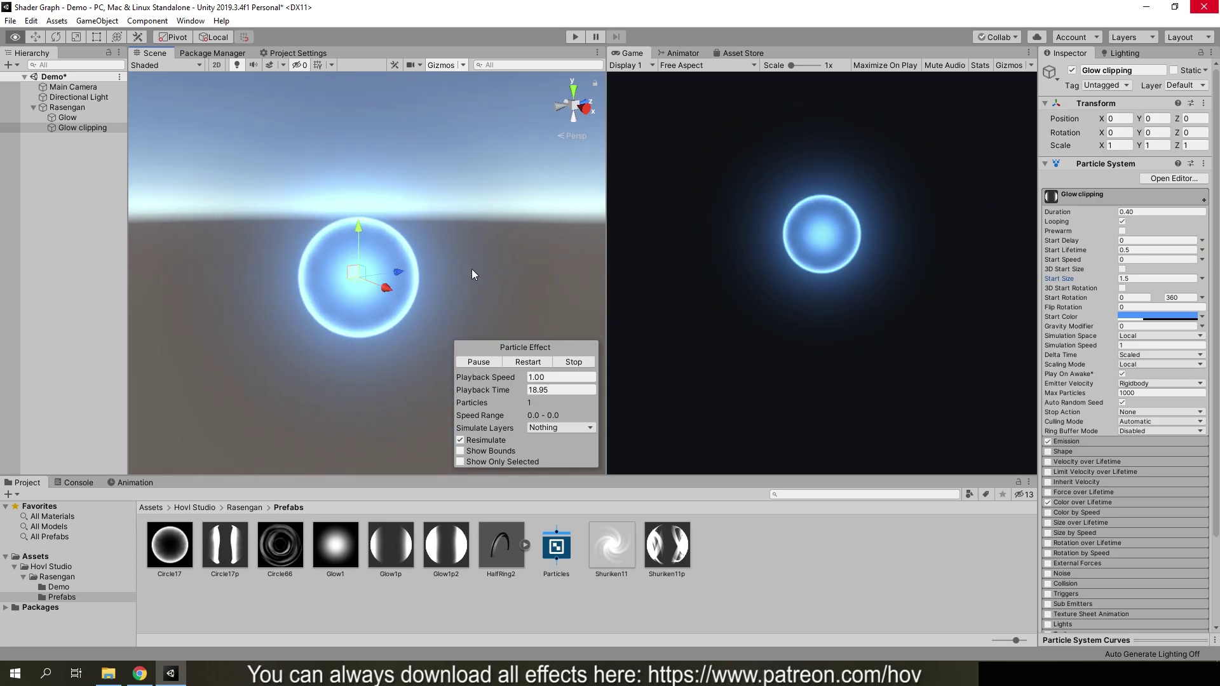
pyautogui.click(529, 362)
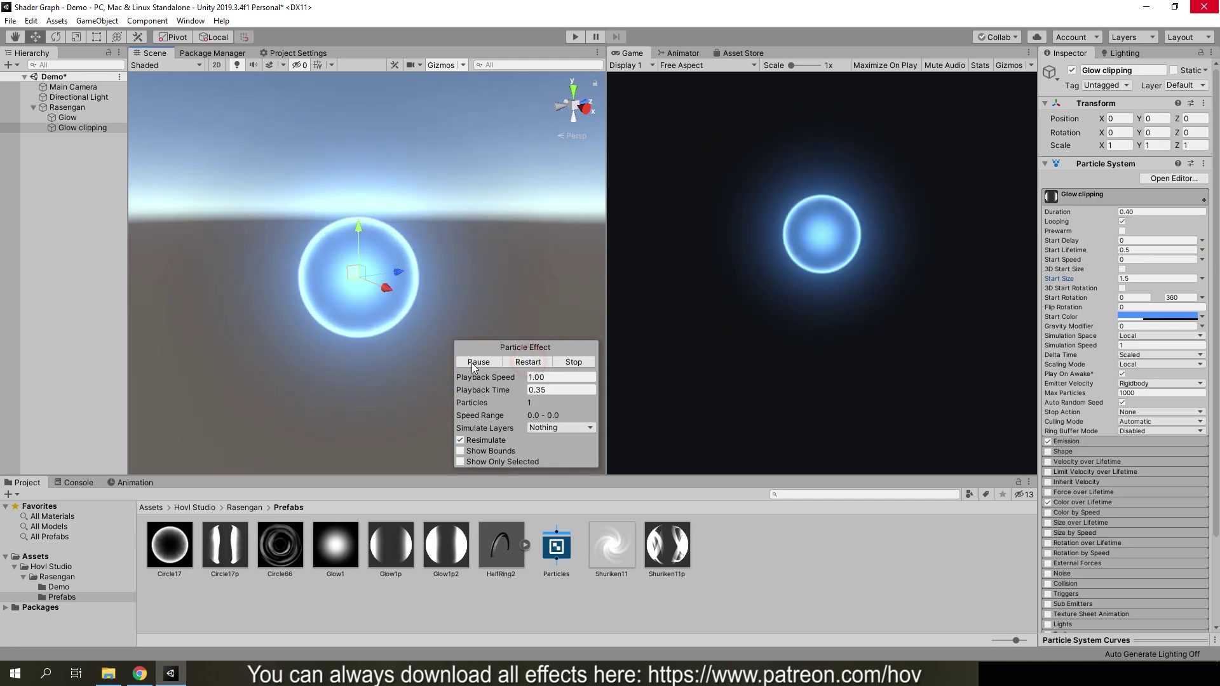
# Step: Set Duration to 0.1 and Start Lifetime to random between 0.15 and 0.1
pyautogui.doubleClick(1127, 212)
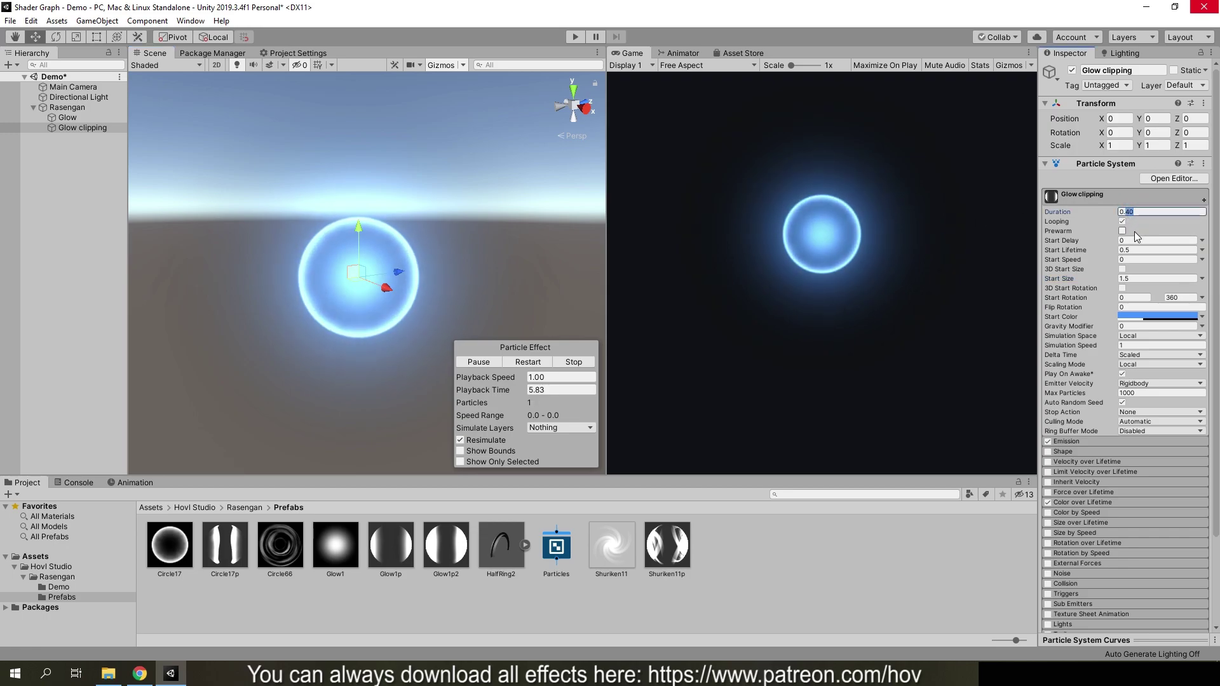
pyautogui.write('1')
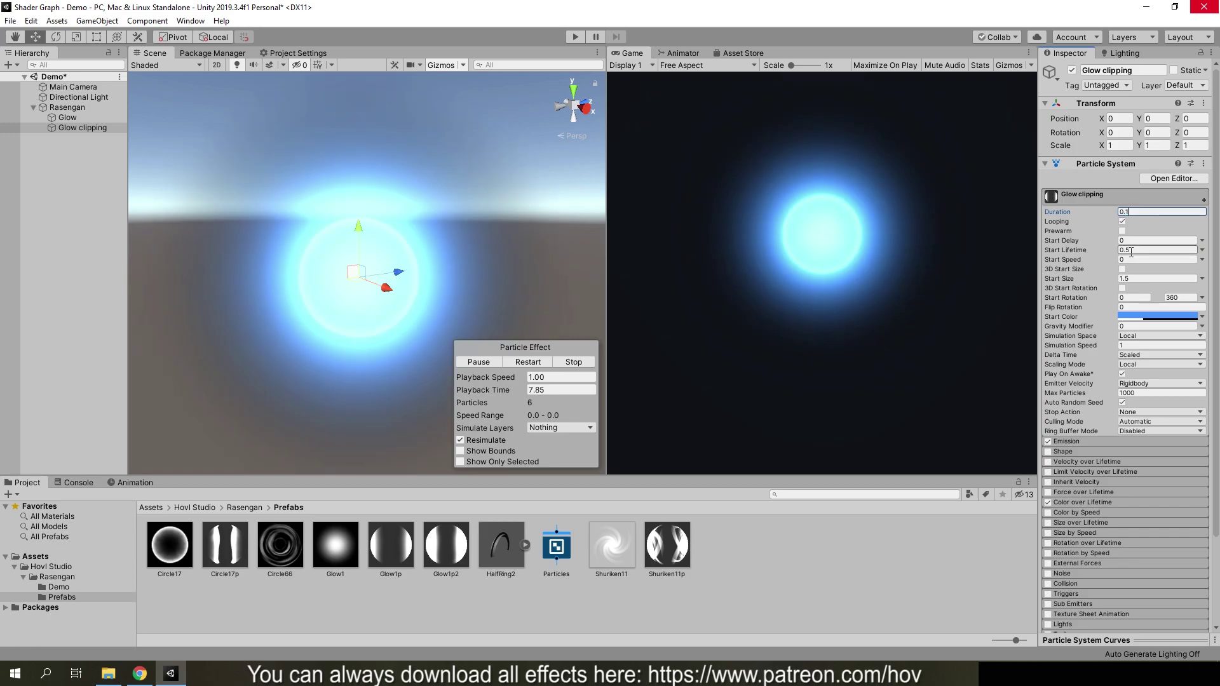
pyautogui.write('0.1')
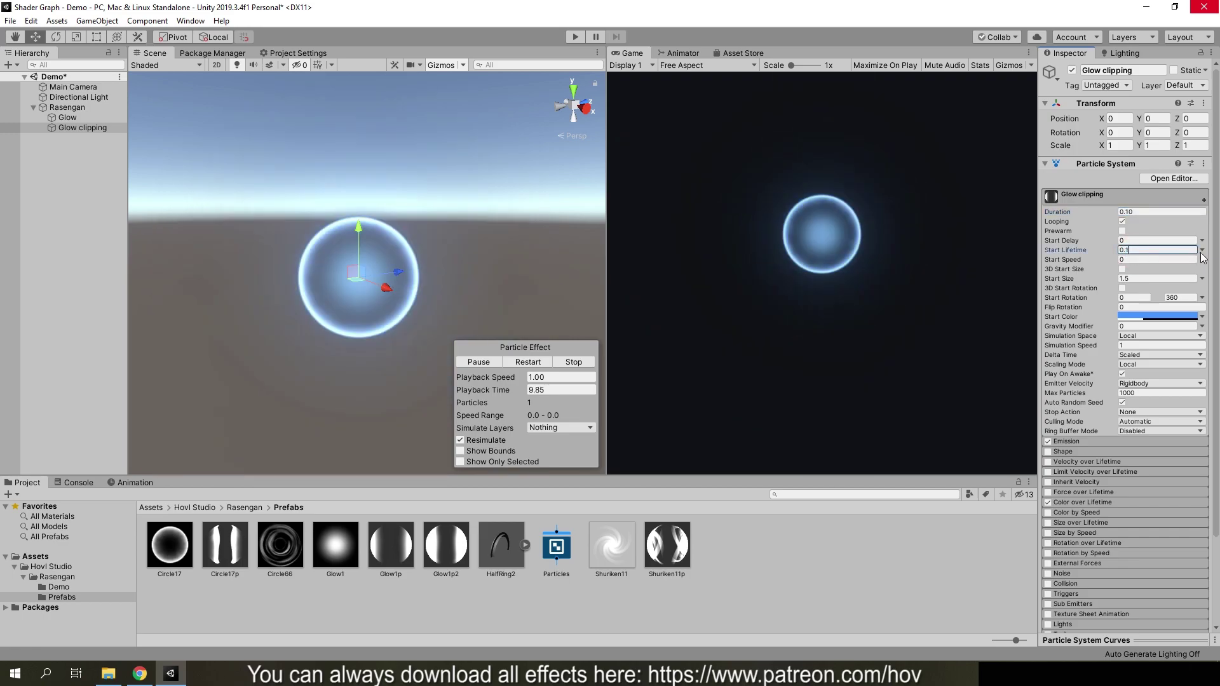
pyautogui.click(1202, 250)
pyautogui.click(1152, 291)
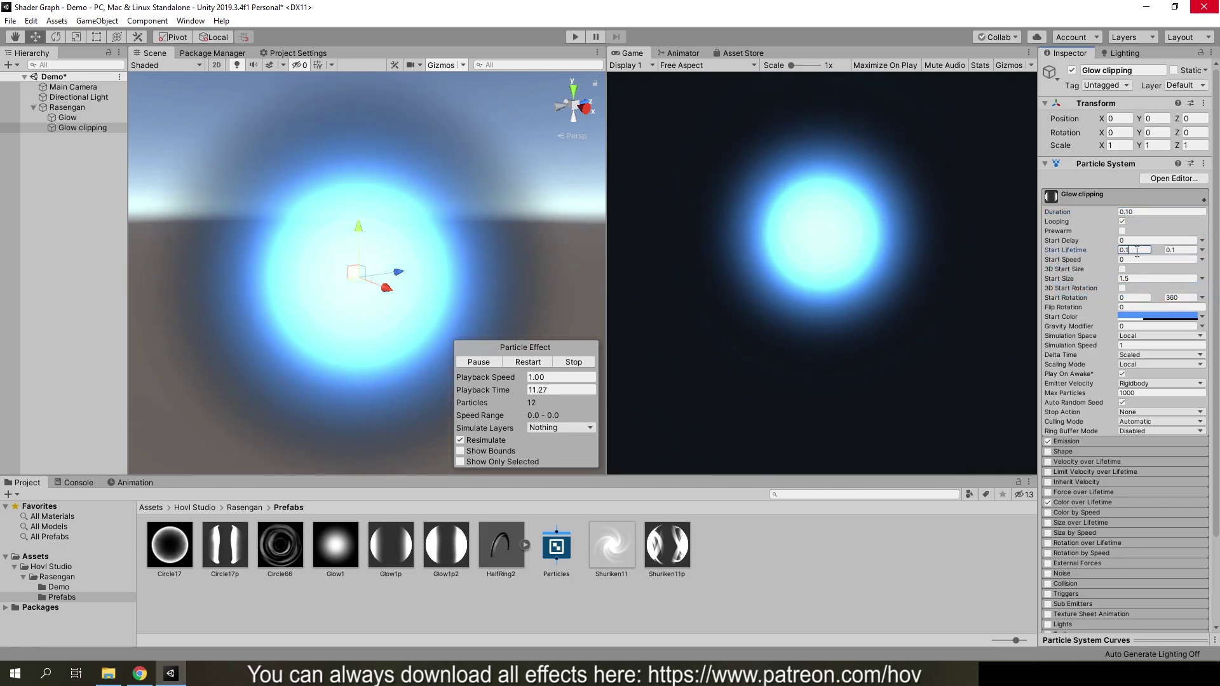
pyautogui.write('5')
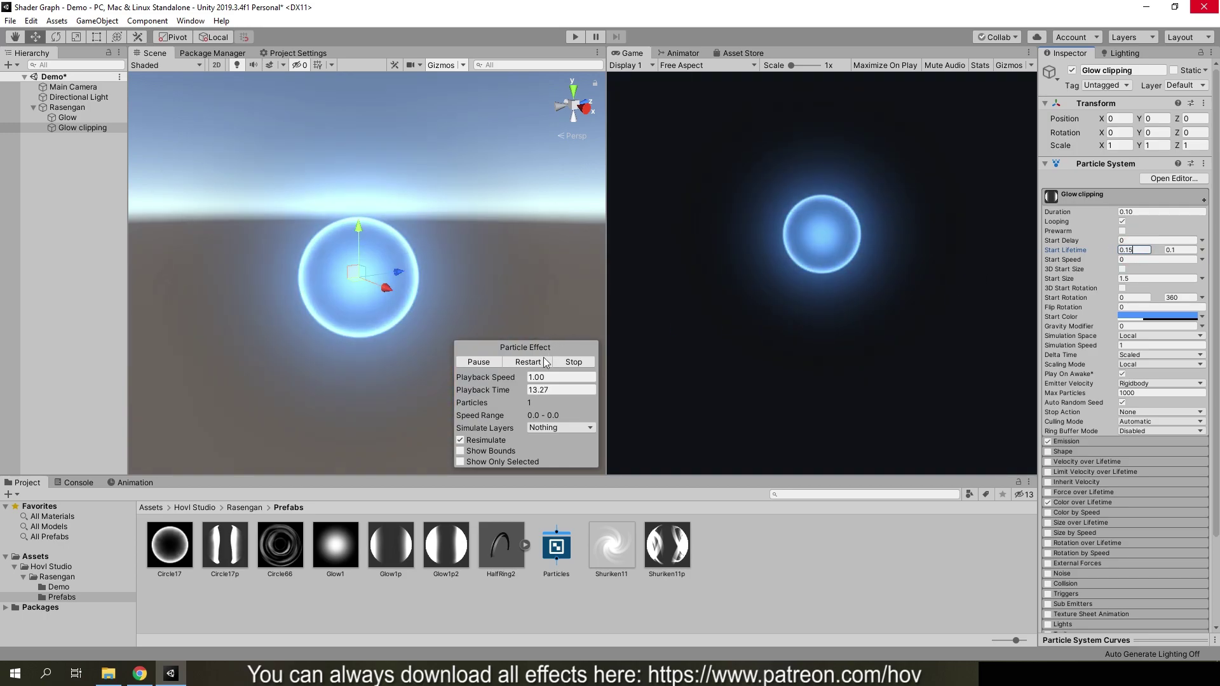
pyautogui.click(538, 362)
pyautogui.scroll(-5, 1130, 407)
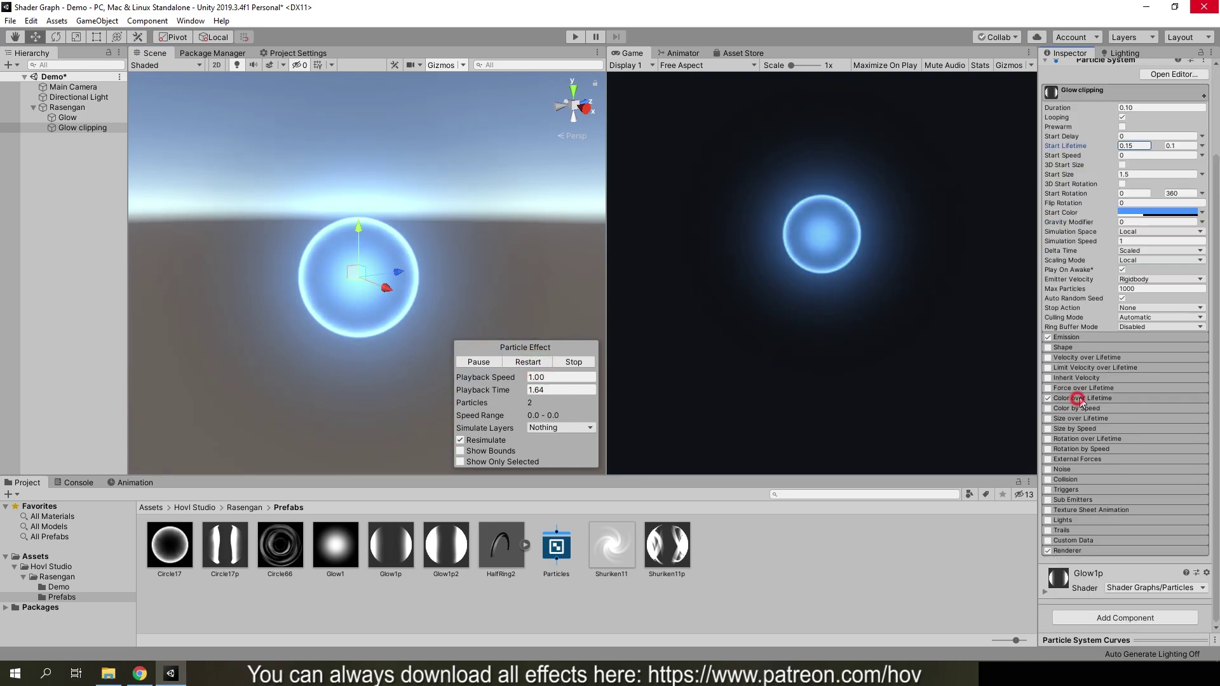
# Step: Enable Color over Lifetime with the fade-in-fade-out preset, alpha 255 at 50%, then check references
pyautogui.click(1080, 398)
pyautogui.click(1143, 409)
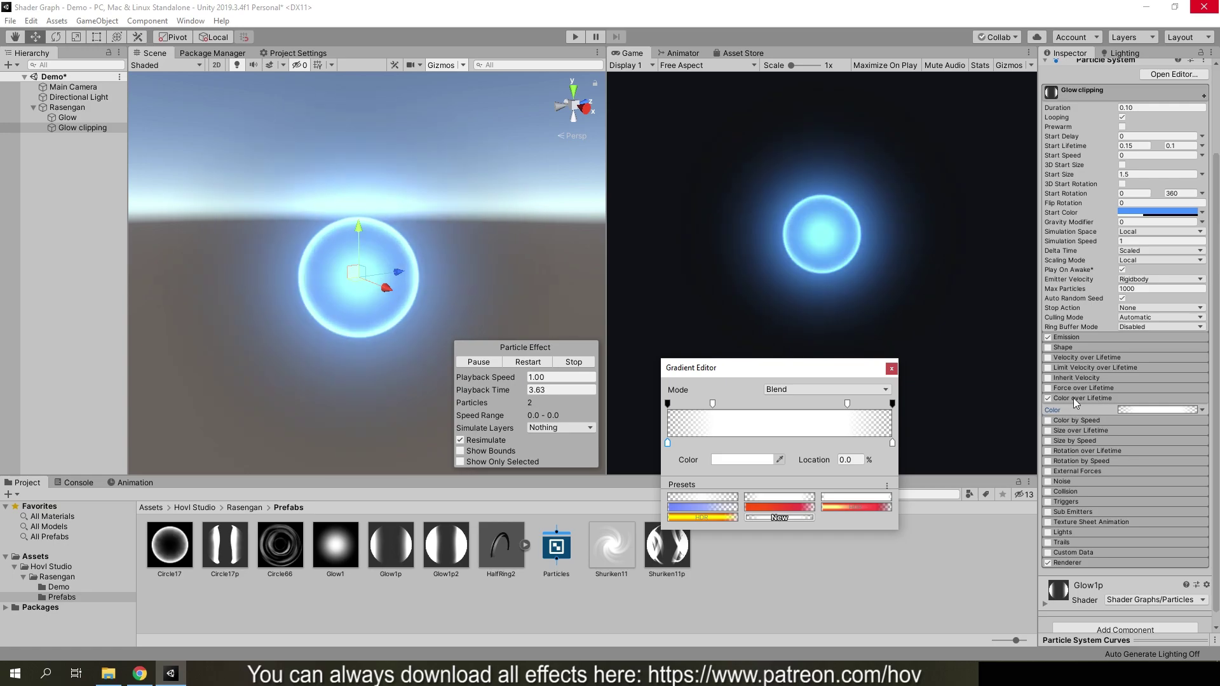
pyautogui.click(717, 502)
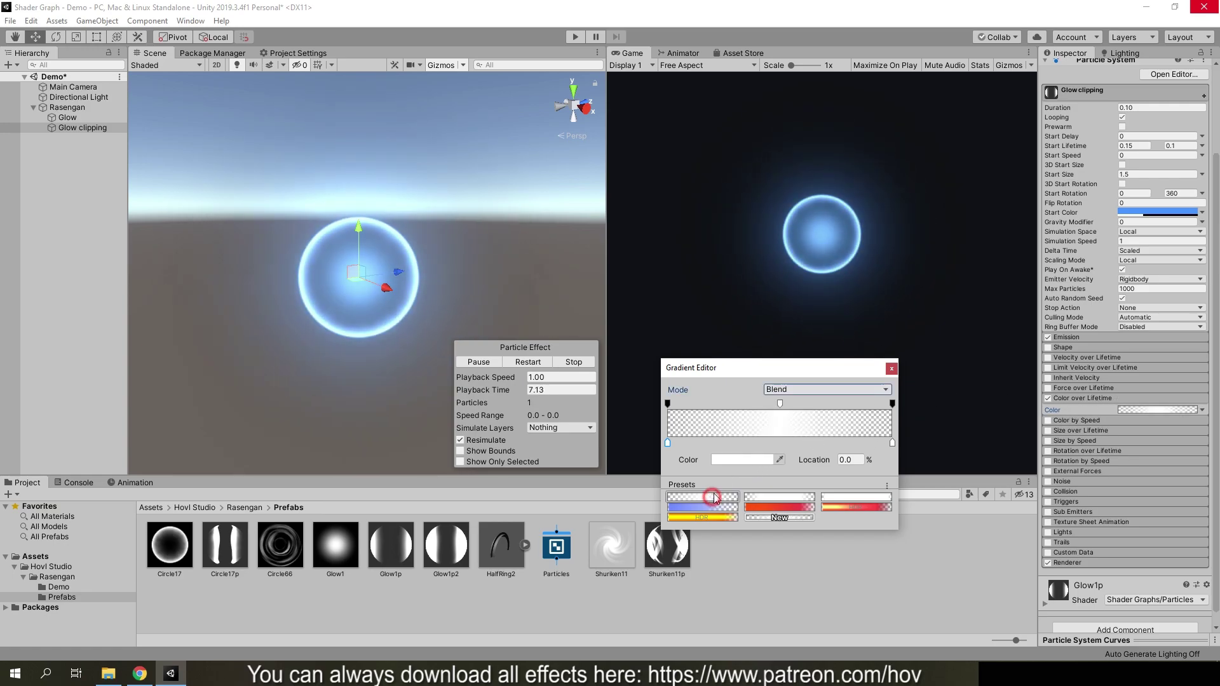
pyautogui.click(780, 404)
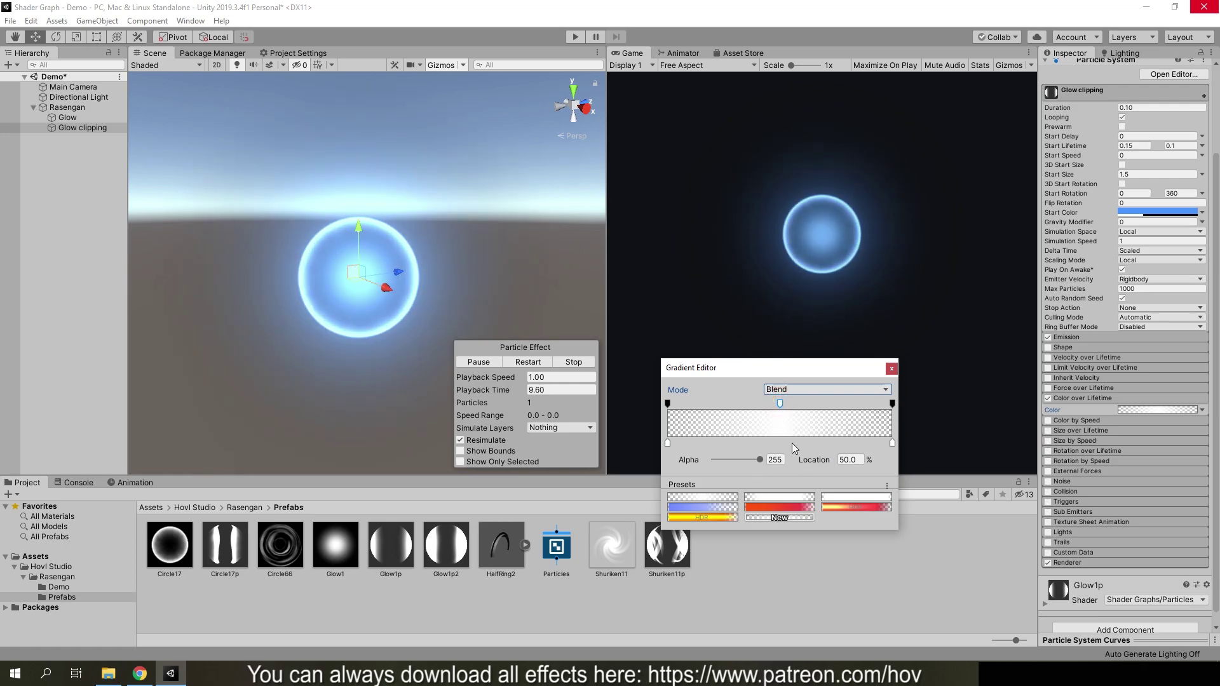
pyautogui.click(892, 369)
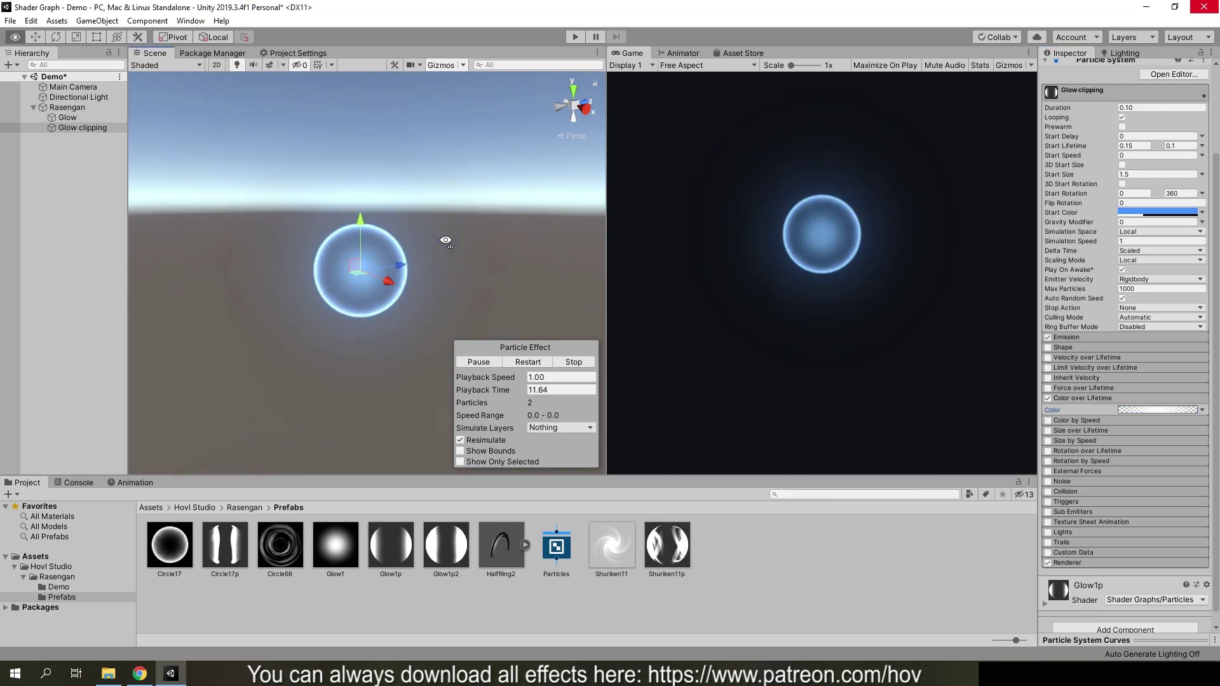
pyautogui.click(140, 674)
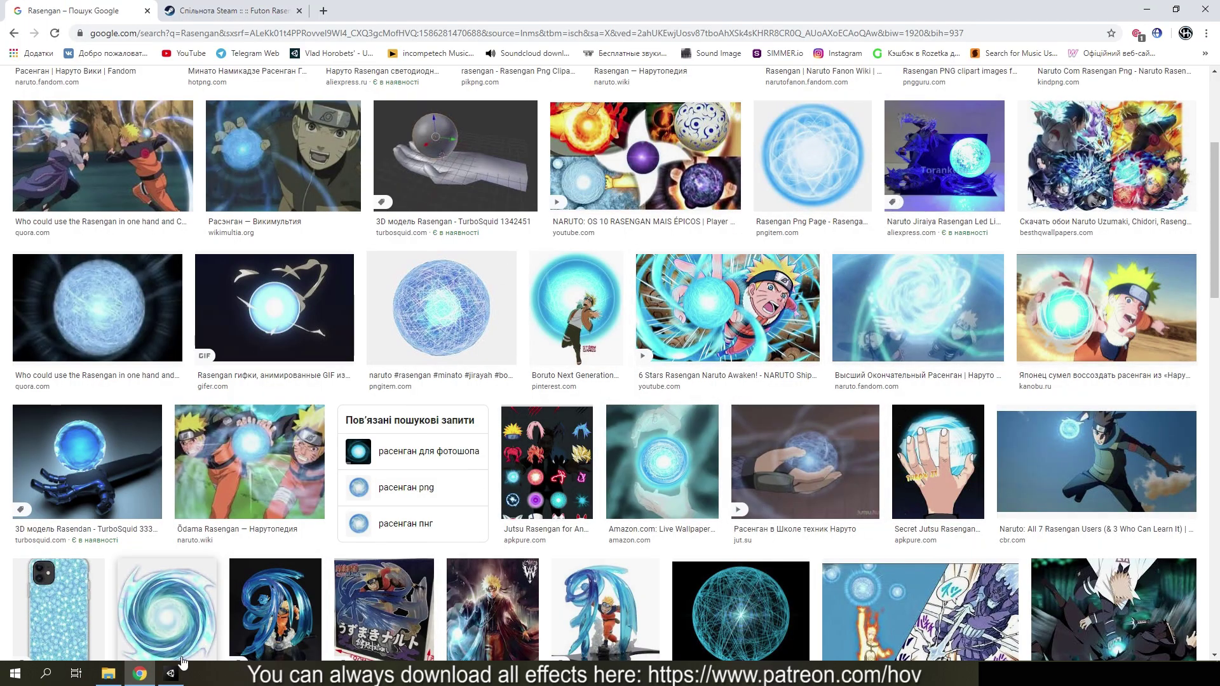
pyautogui.click(171, 672)
# Step: Create a new particle system under Rasengan and rename it Trails
pyautogui.rightClick(67, 108)
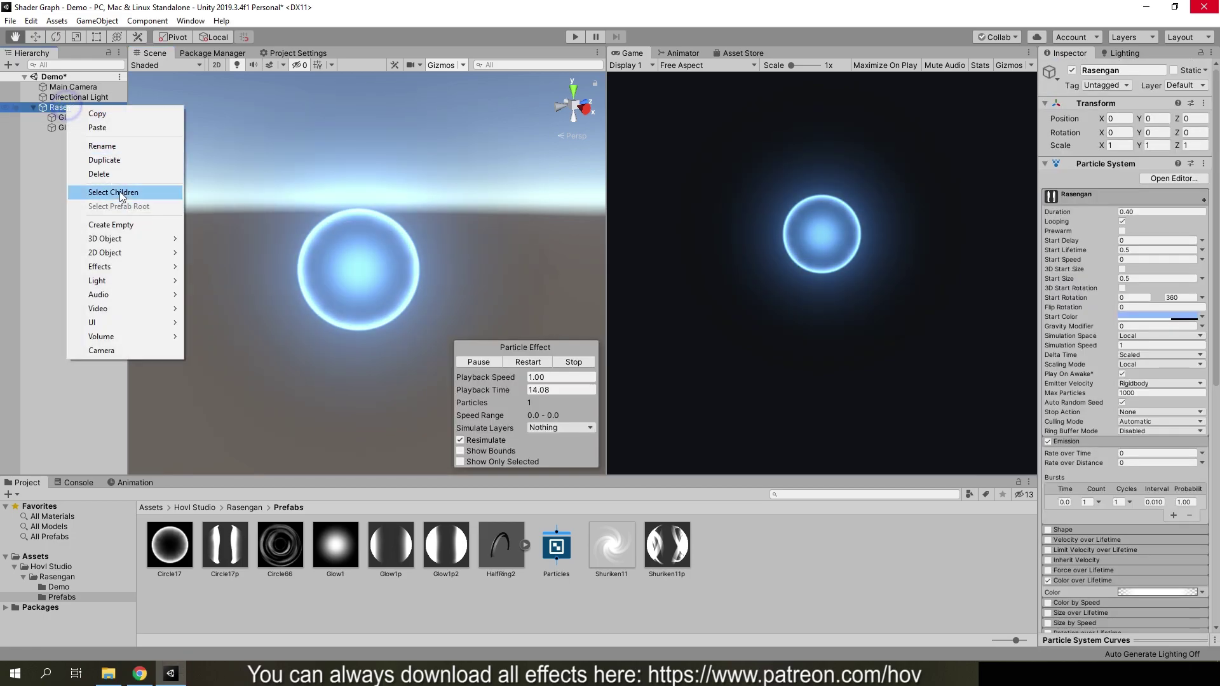
pyautogui.moveTo(115, 267)
pyautogui.click(235, 267)
pyautogui.rightClick(58, 138)
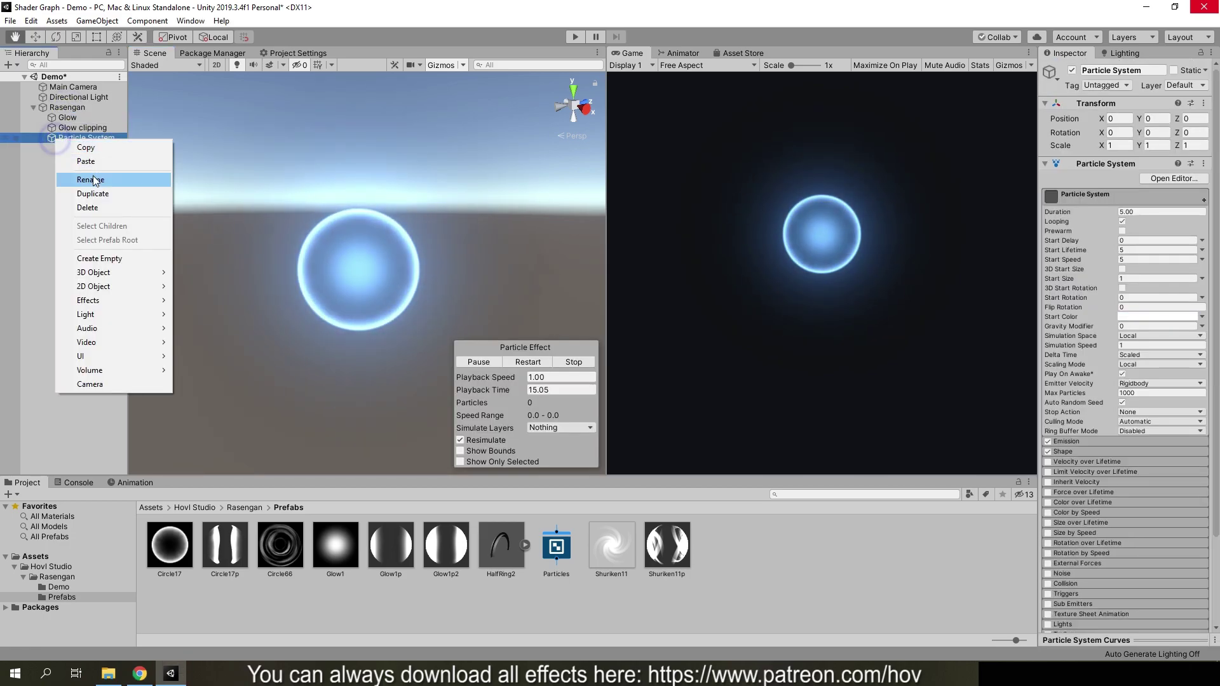
pyautogui.click(93, 181)
pyautogui.write('Trails')
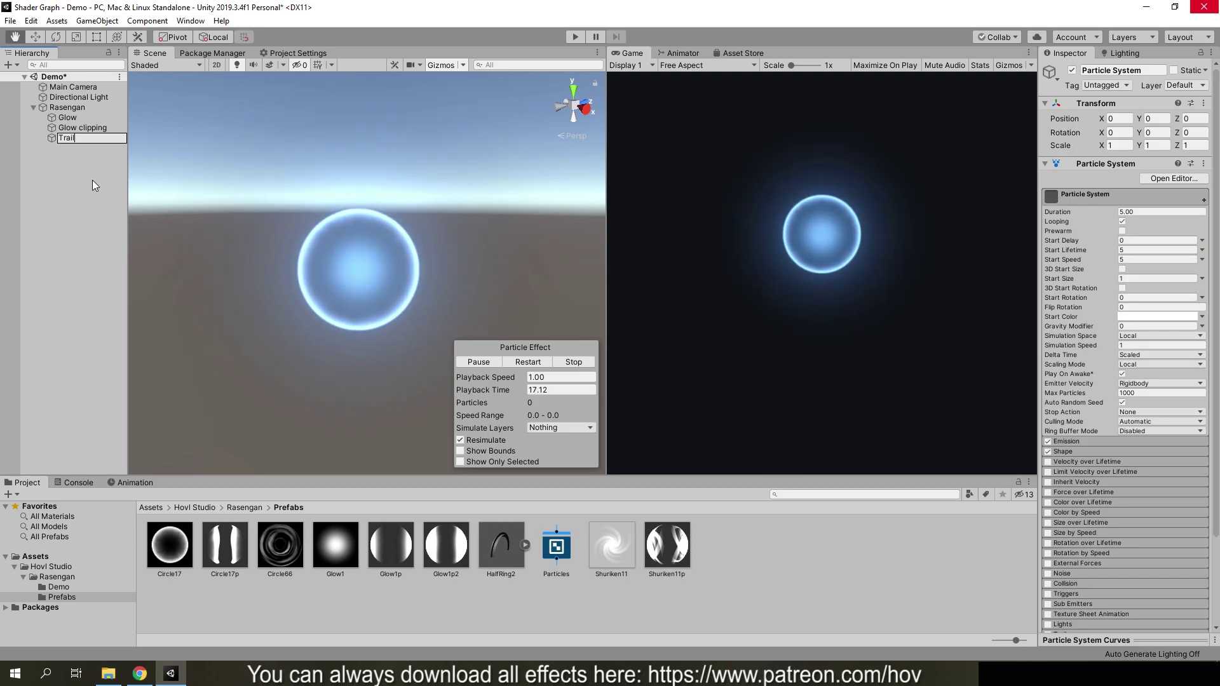
pyautogui.click(74, 185)
pyautogui.click(70, 138)
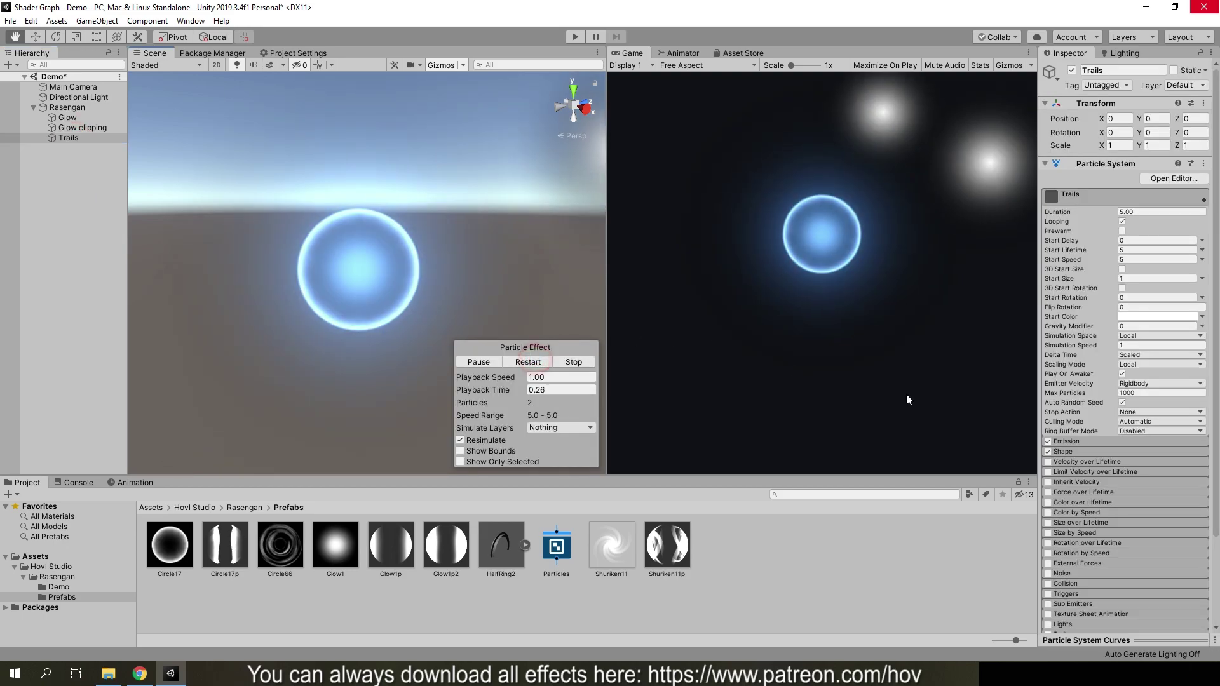
# Step: Inspect Trails' Shape, Emission and Velocity over Lifetime modules
pyautogui.keyDown('alt'); pyautogui.moveTo(471, 334); pyautogui.dragTo(458, 254); pyautogui.keyUp('alt')
pyautogui.scroll(-3, 1075, 376)
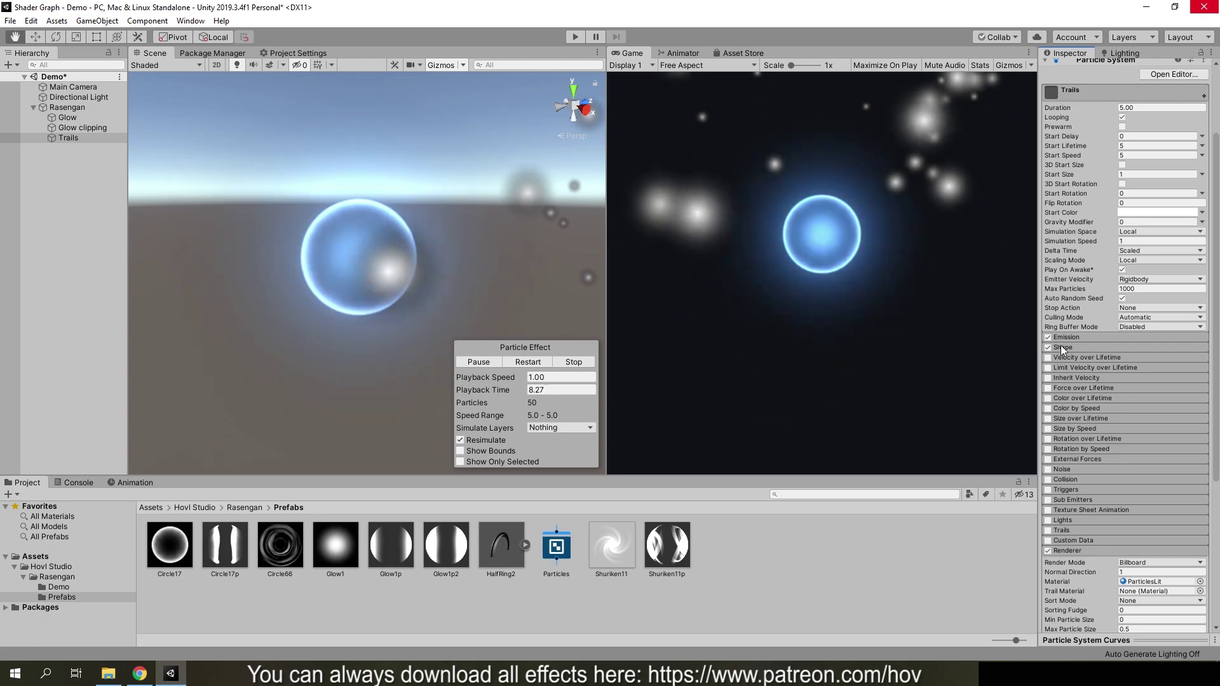
pyautogui.click(1066, 348)
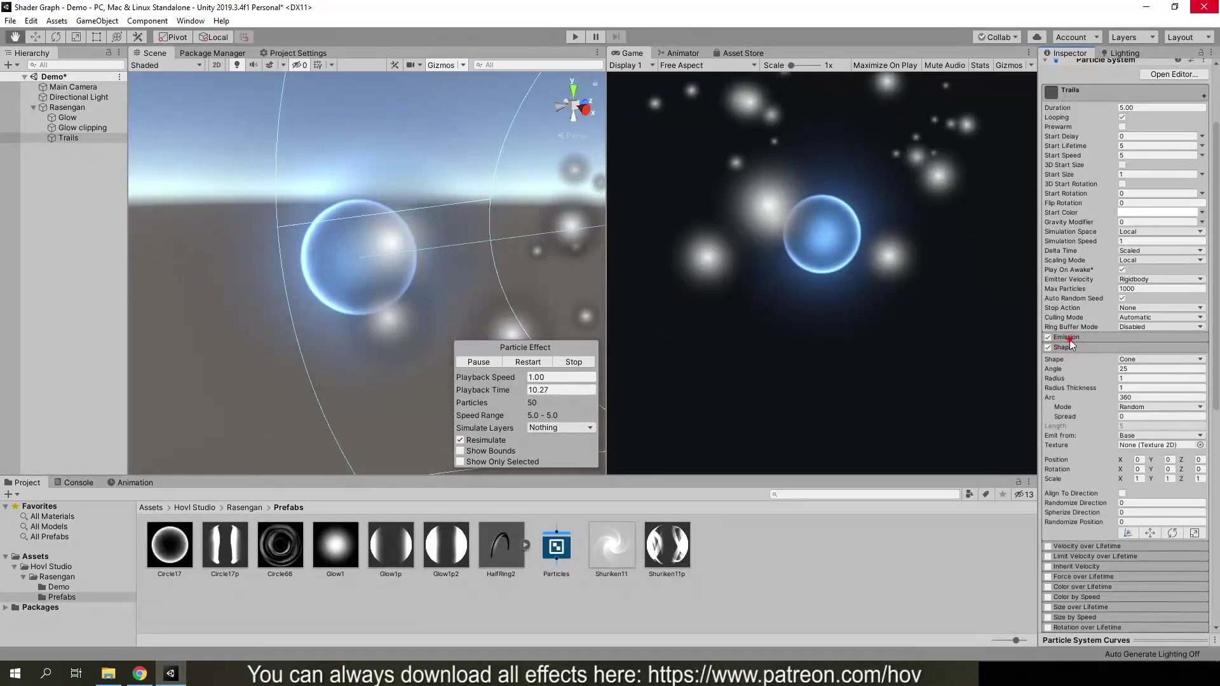
pyautogui.click(1070, 338)
pyautogui.click(1068, 337)
pyautogui.click(1070, 346)
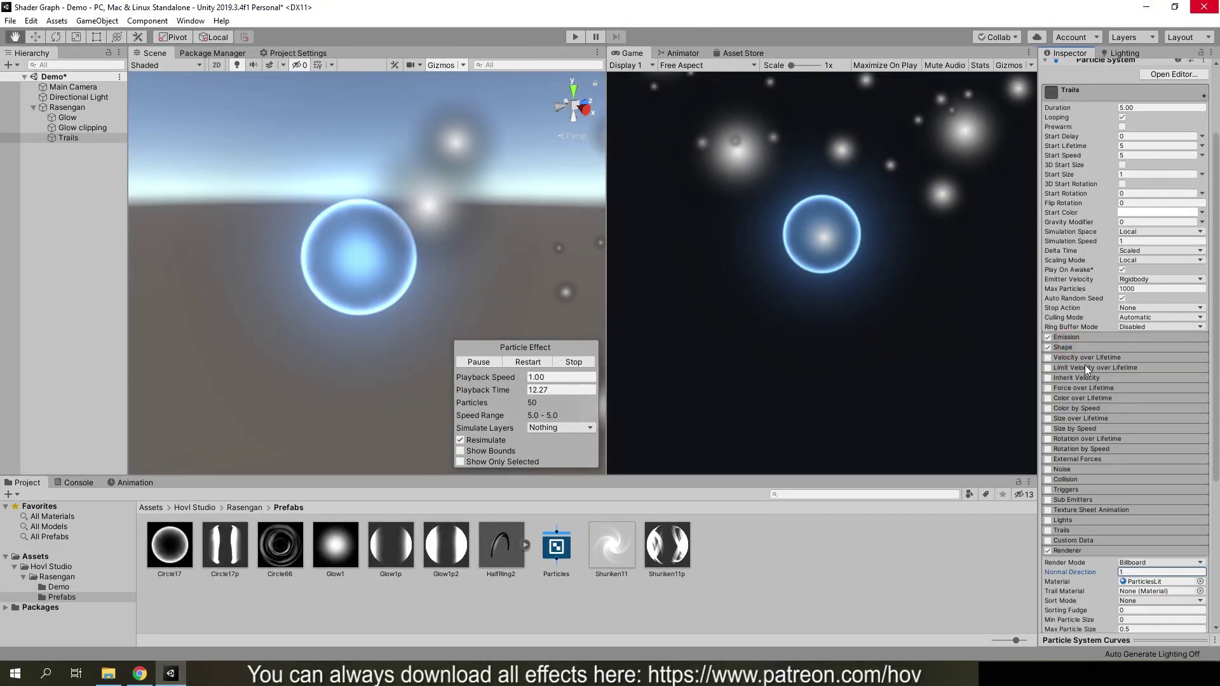
pyautogui.click(1077, 358)
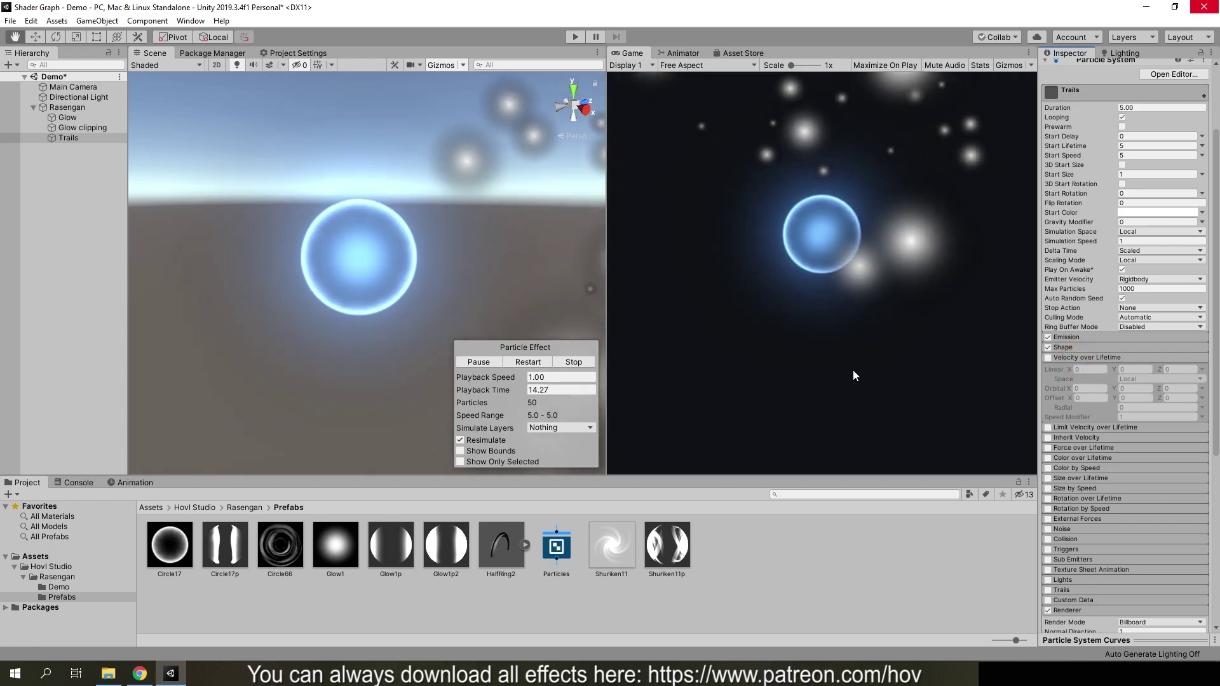
pyautogui.scroll(-8, 1094, 456)
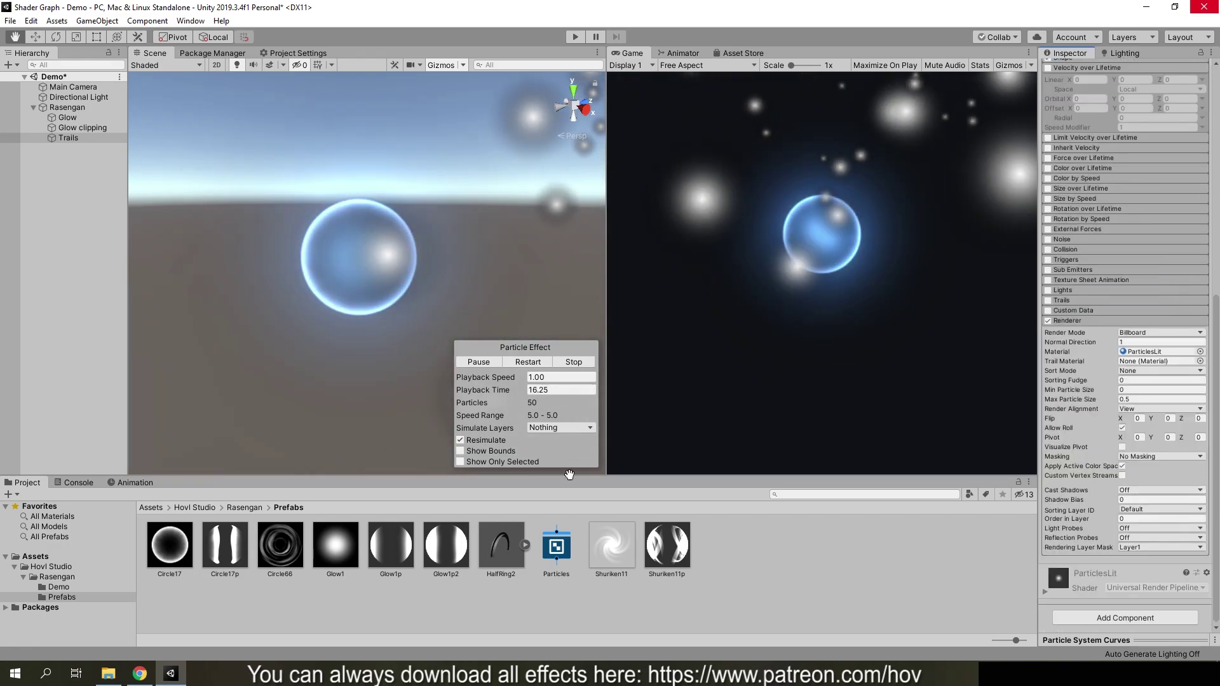
# Step: Expand the HalfRing2 prefab to preview its mesh, then collapse it again
pyautogui.click(526, 545)
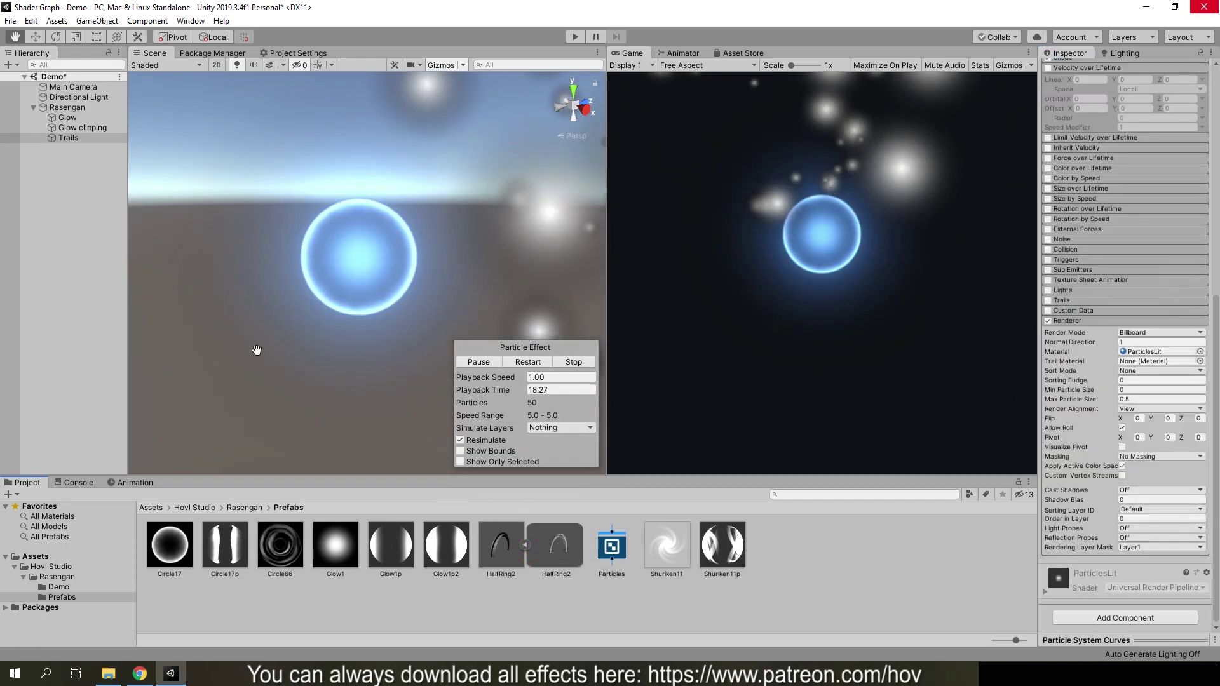
pyautogui.moveTo(503, 545)
pyautogui.mouseDown()
pyautogui.moveTo(552, 584)
pyautogui.moveTo(527, 545)
pyautogui.mouseUp()
pyautogui.click(525, 545)
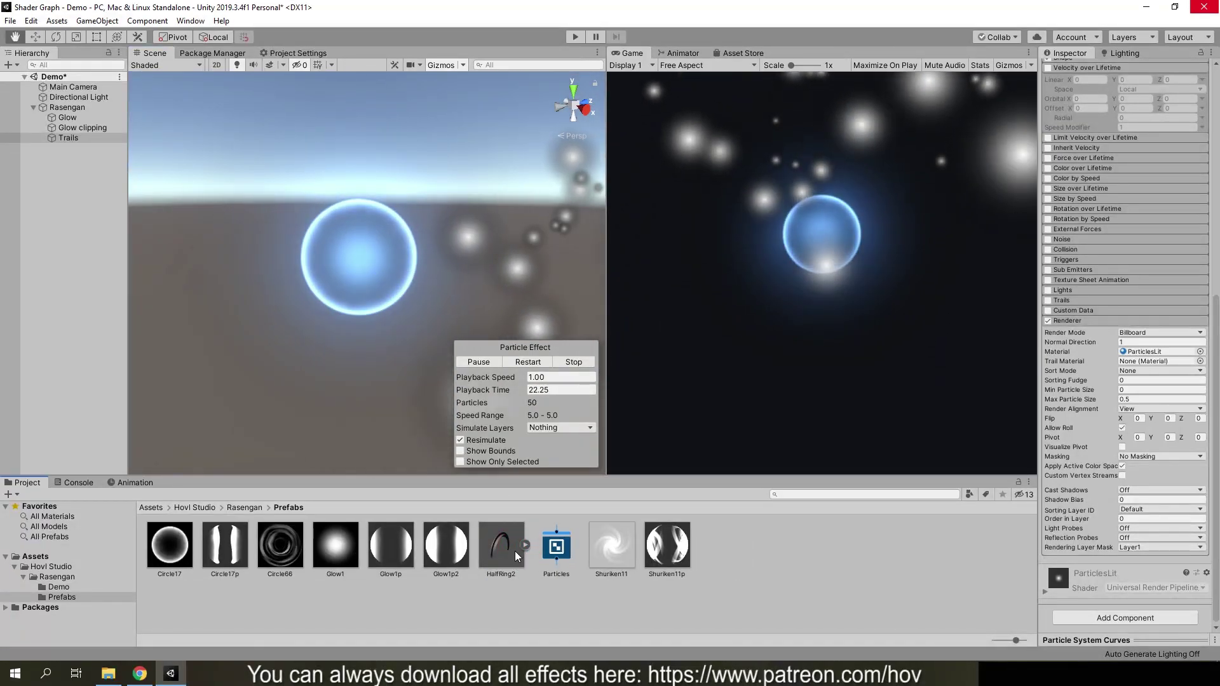
pyautogui.moveTo(407, 280)
pyautogui.keyDown('alt'); pyautogui.mouseDown()
pyautogui.moveTo(365, 274)
pyautogui.moveTo(526, 298)
pyautogui.mouseUp(); pyautogui.keyUp('alt')
pyautogui.scroll(10, 1080, 381)
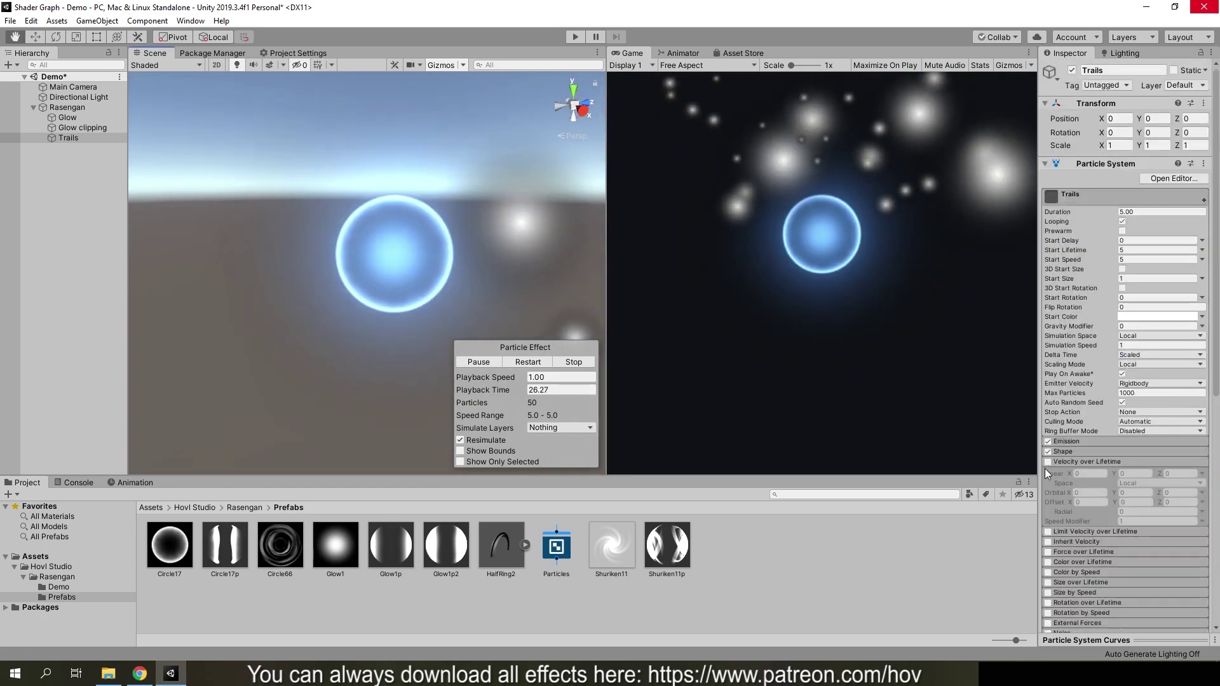
# Step: Disable the Trails Shape module and set Start Speed to 0
pyautogui.click(1070, 463)
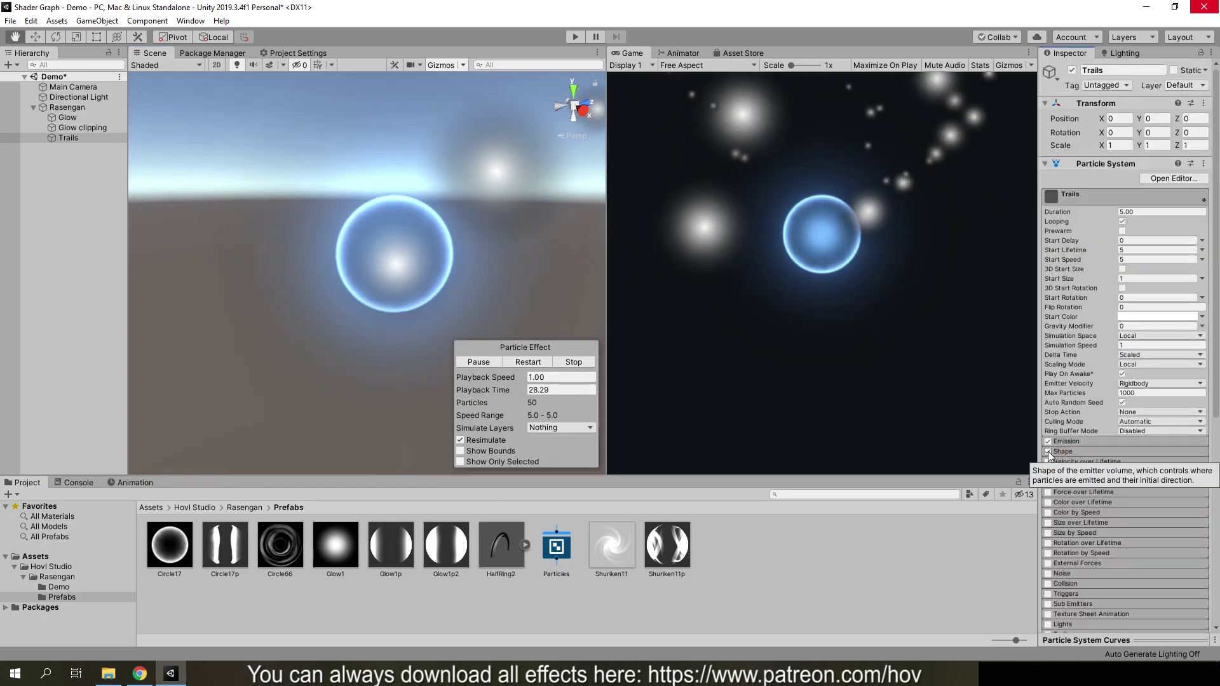
pyautogui.click(1047, 452)
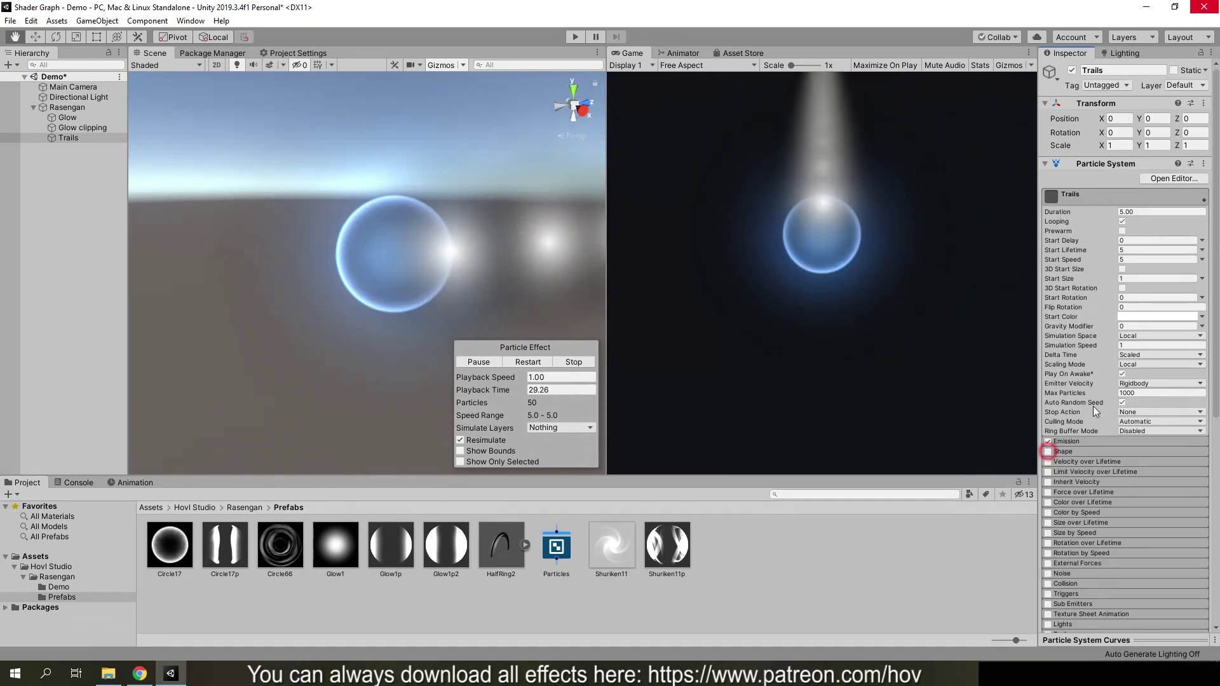
pyautogui.click(1138, 260)
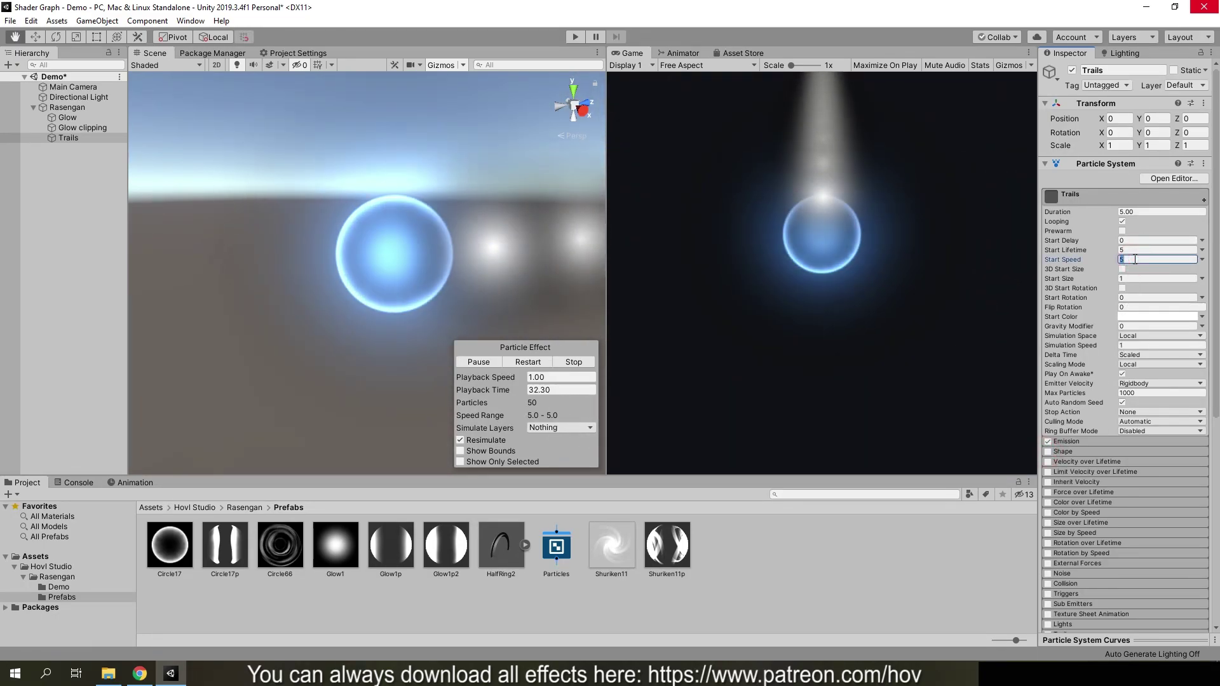
pyautogui.write('0')
pyautogui.scroll(-10, 1117, 459)
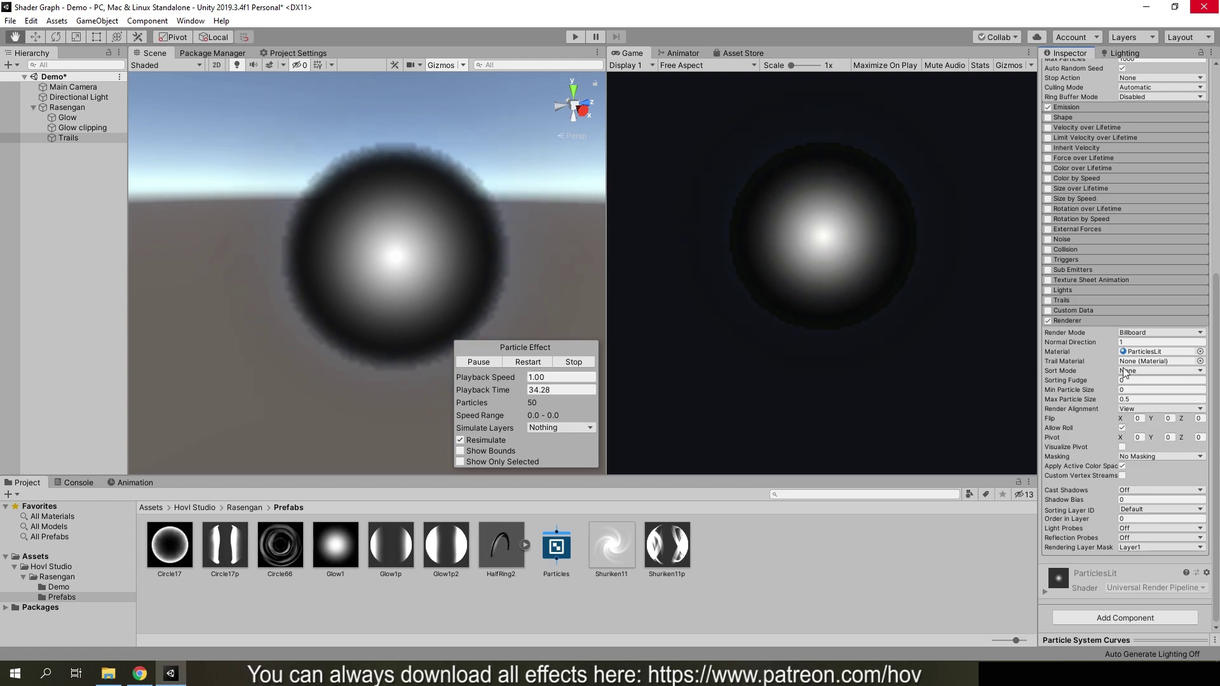
pyautogui.scroll(4, 1059, 381)
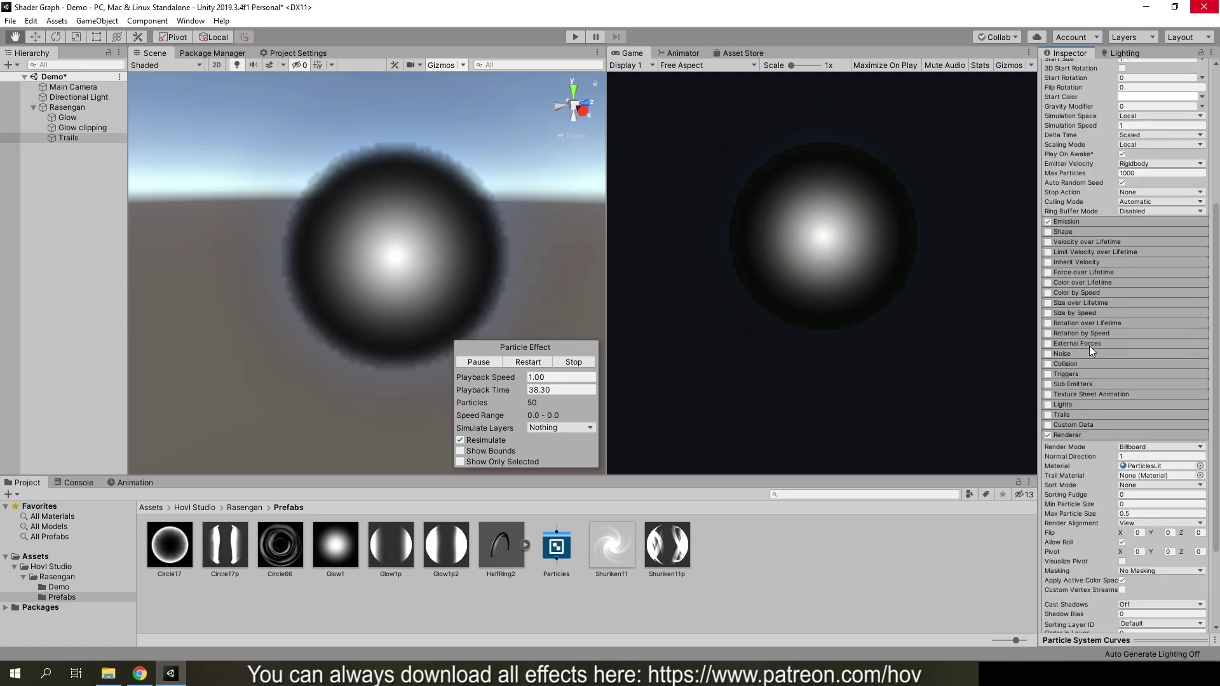
pyautogui.scroll(7, 1092, 372)
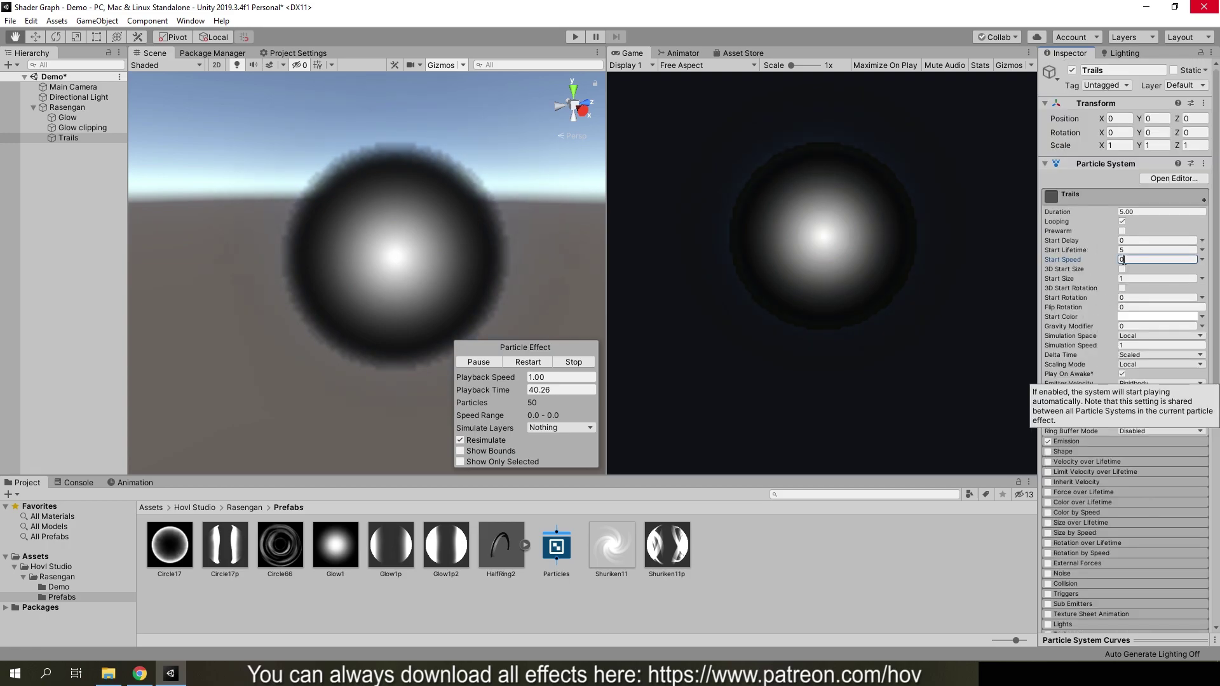
# Step: Set Start Lifetime and Duration to 1, then select the Glow1p2 material
pyautogui.click(1137, 250)
pyautogui.write('1')
pyautogui.click(1136, 213)
pyautogui.write('1')
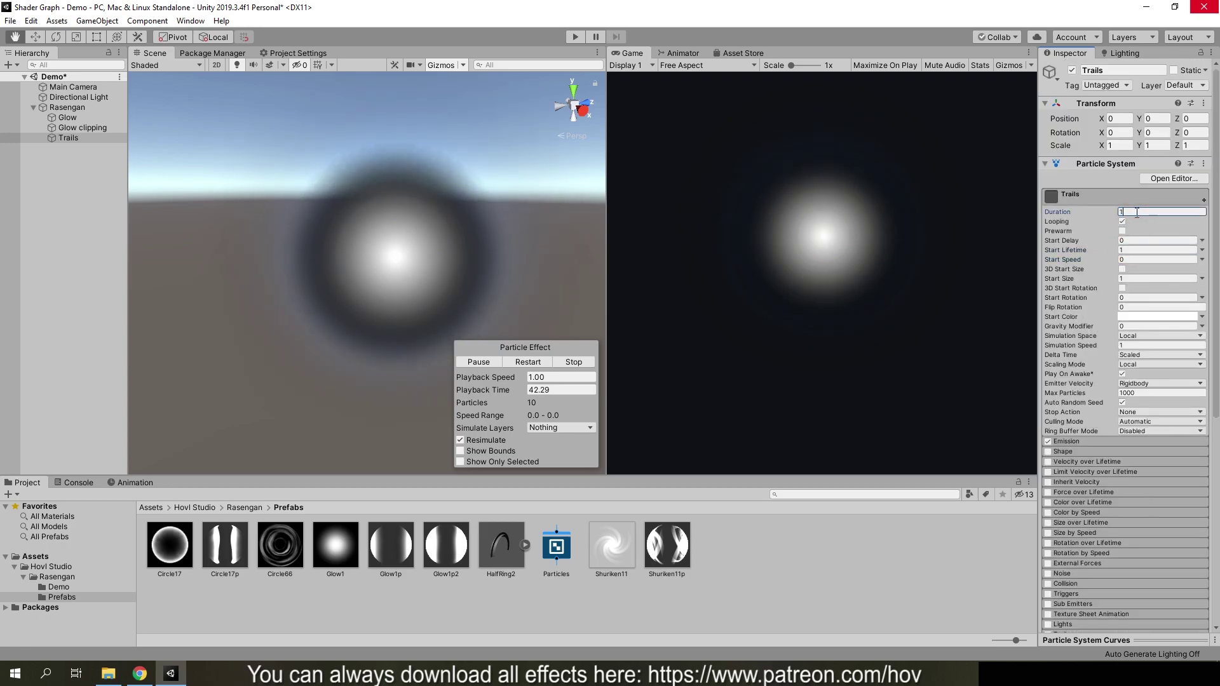
pyautogui.scroll(-10, 1130, 424)
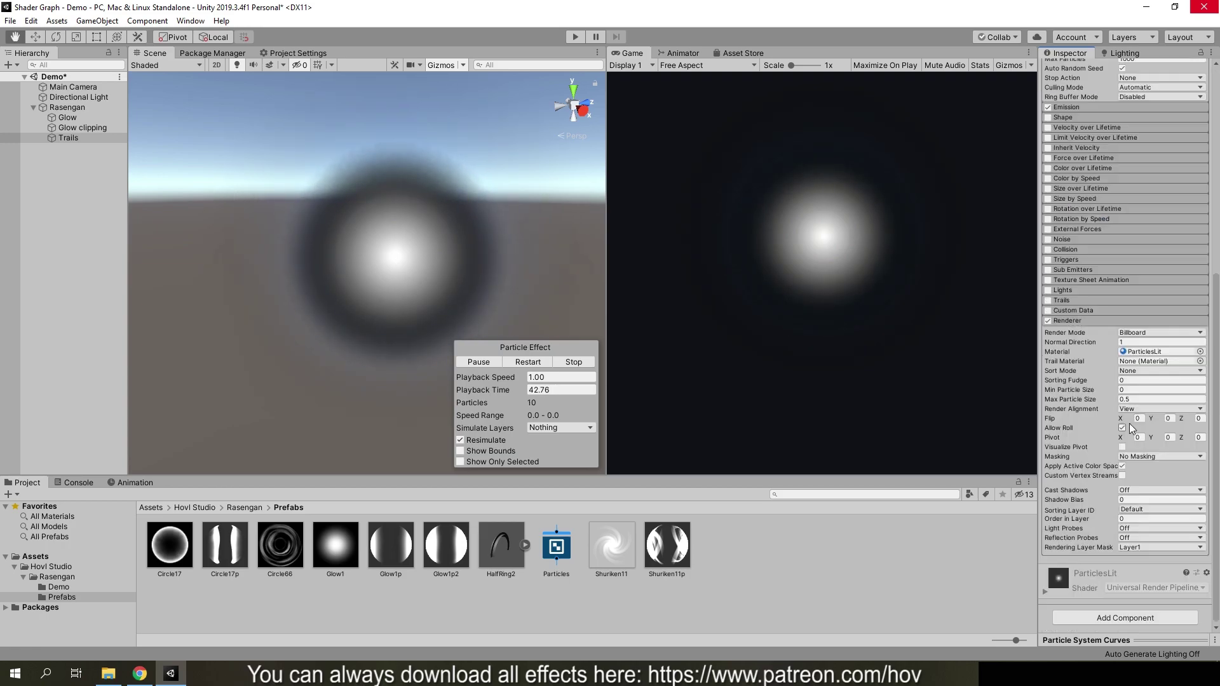
pyautogui.click(456, 556)
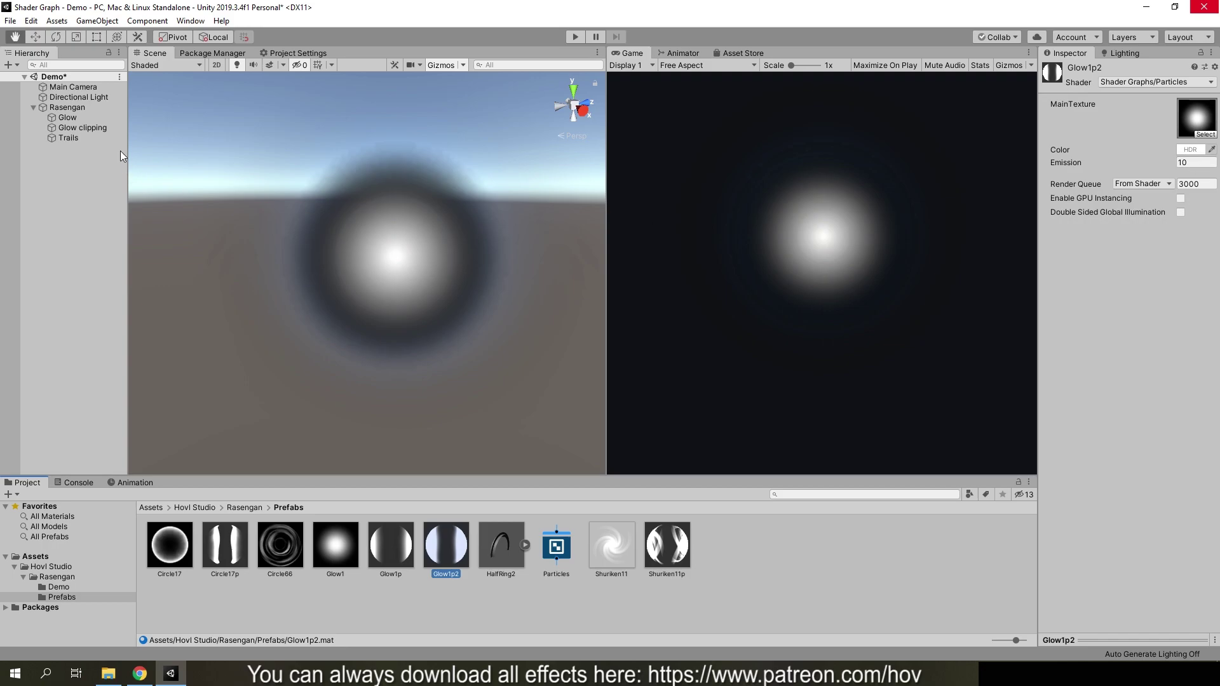
# Step: Assign the Glow1p2 material to the Trails Renderer
pyautogui.click(96, 139)
pyautogui.click(63, 173)
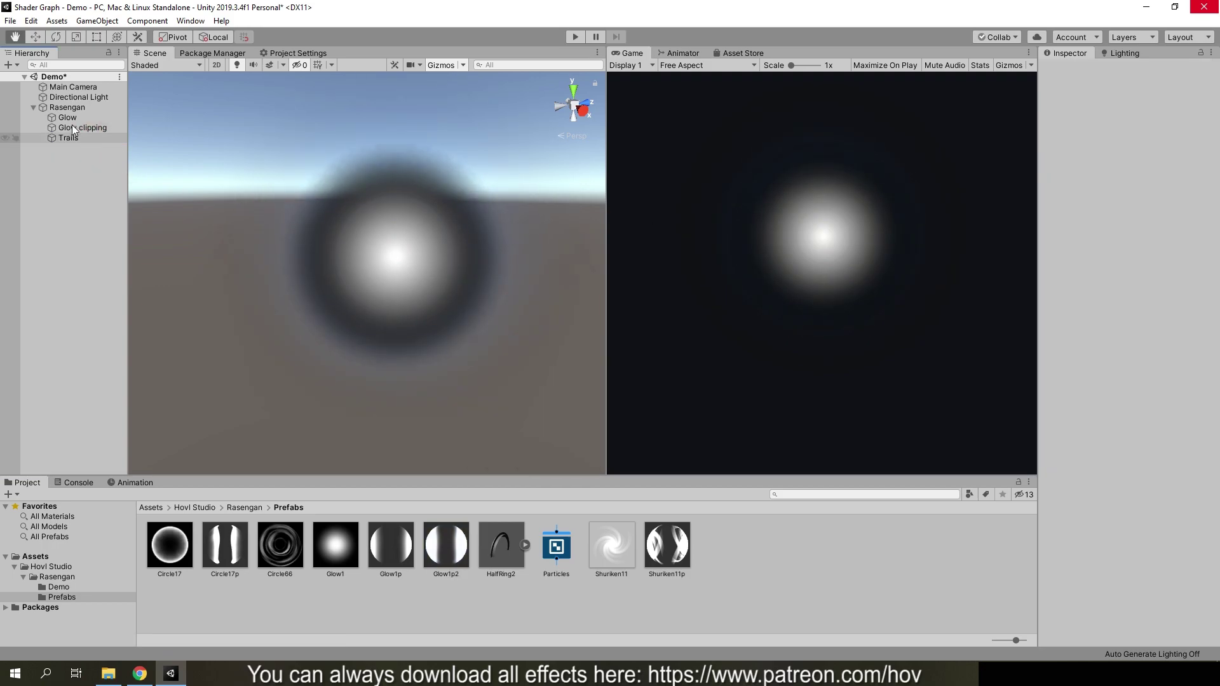
pyautogui.click(62, 140)
pyautogui.scroll(-10, 1130, 471)
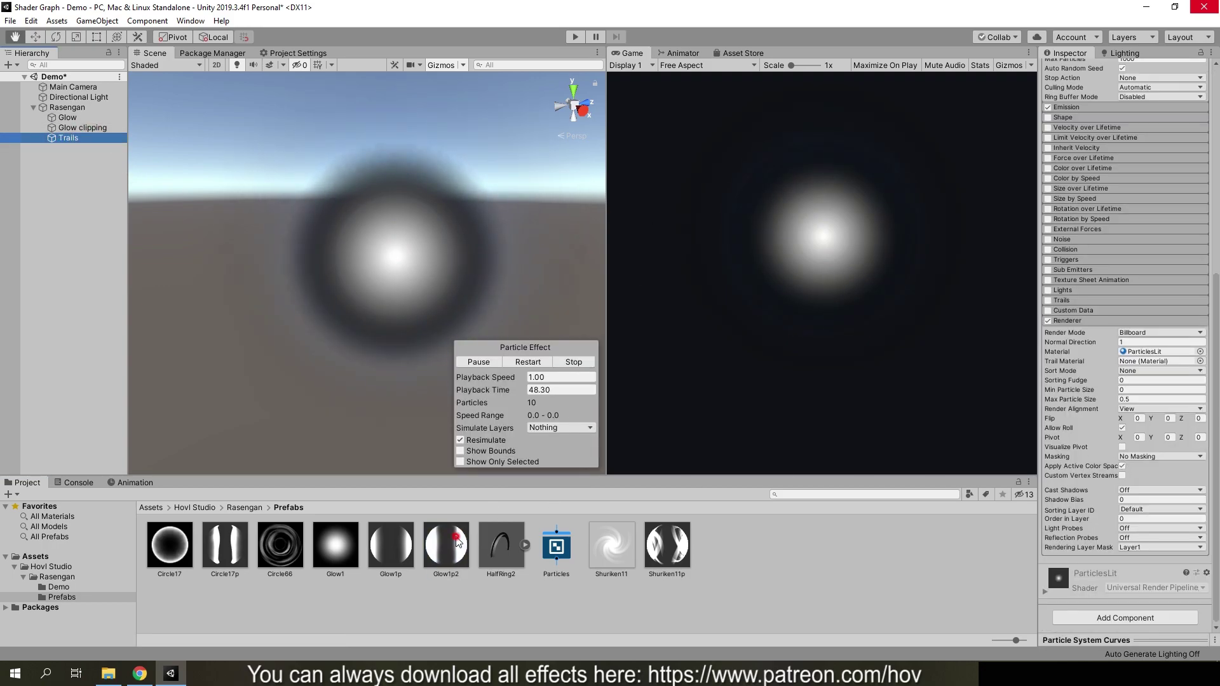
pyautogui.moveTo(1130, 356); pyautogui.dragTo(1131, 352)
pyautogui.moveTo(417, 239); pyautogui.dragTo(282, 253, button='right')
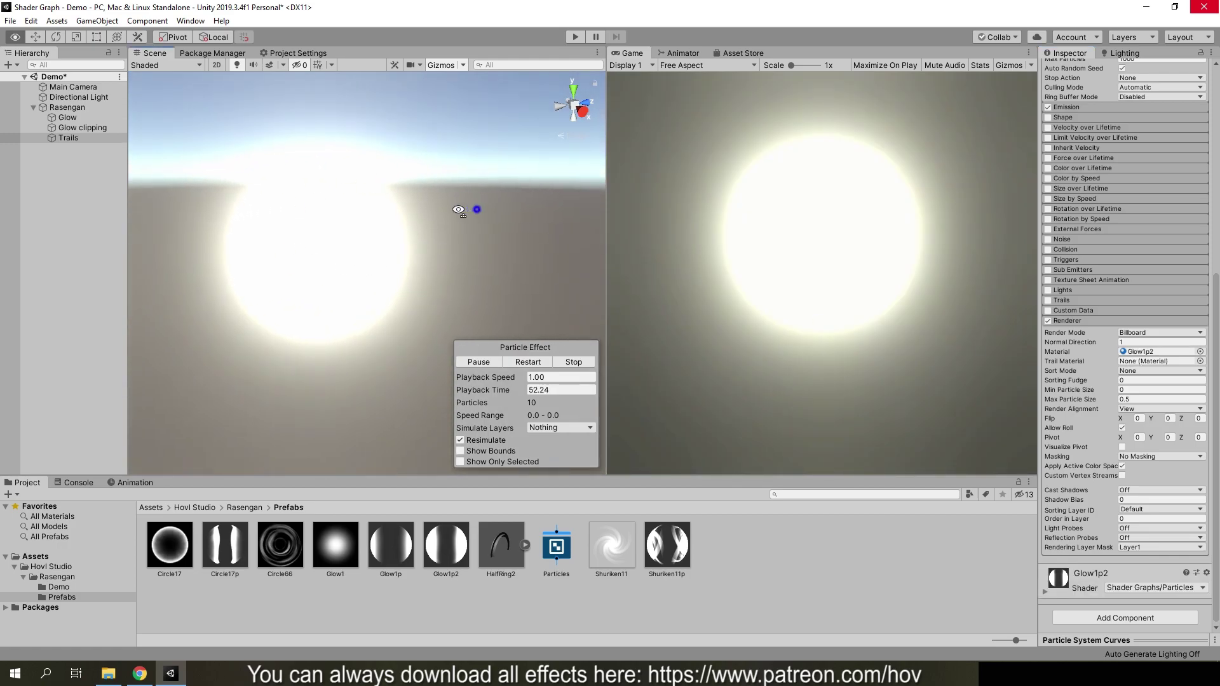
pyautogui.moveTo(458, 210)
pyautogui.mouseDown(button='right')
pyautogui.moveTo(440, 198)
pyautogui.moveTo(345, 259)
pyautogui.moveTo(365, 185)
pyautogui.mouseUp(button='right')
pyautogui.moveTo(459, 303); pyautogui.dragTo(293, 220, button='right')
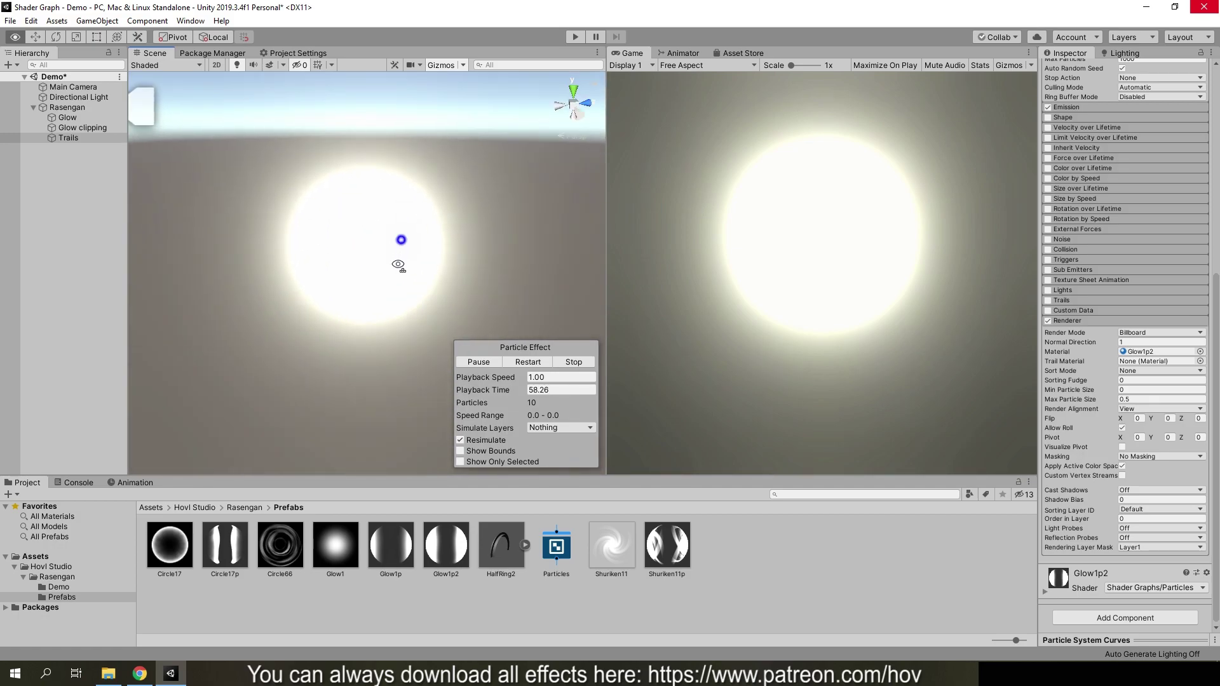
# Step: Check the Main Camera, then switch Trails to Mesh render mode with the HalfRing2 mesh
pyautogui.click(76, 89)
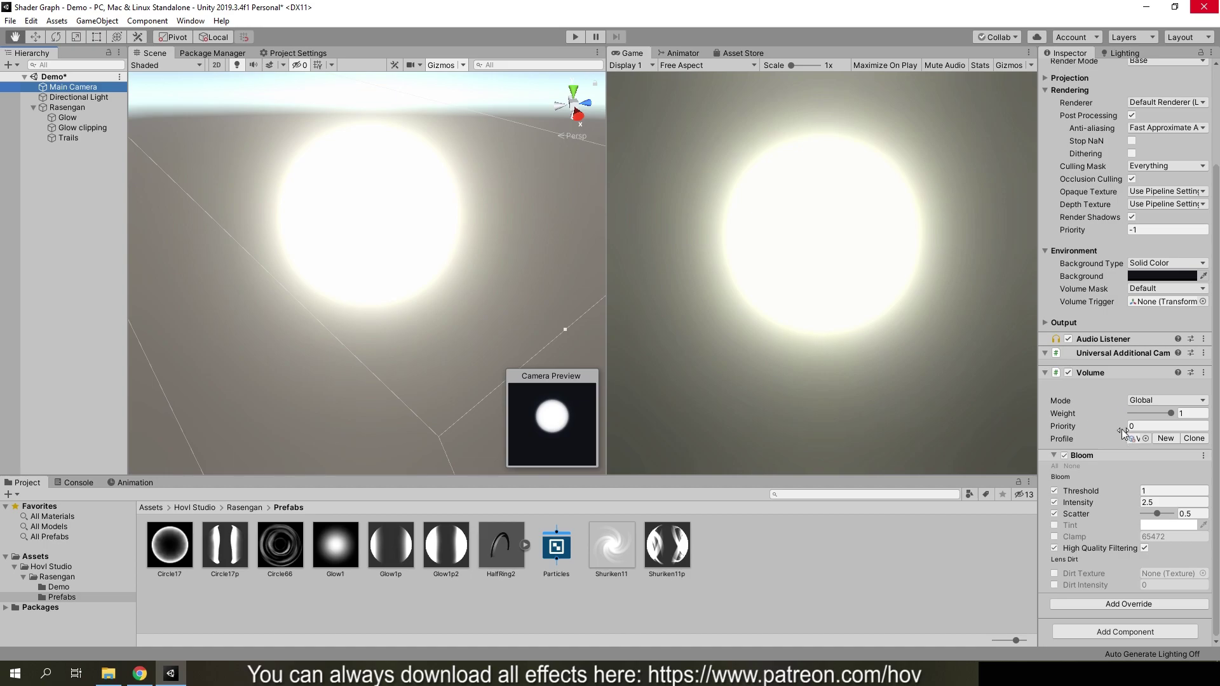
pyautogui.click(415, 276)
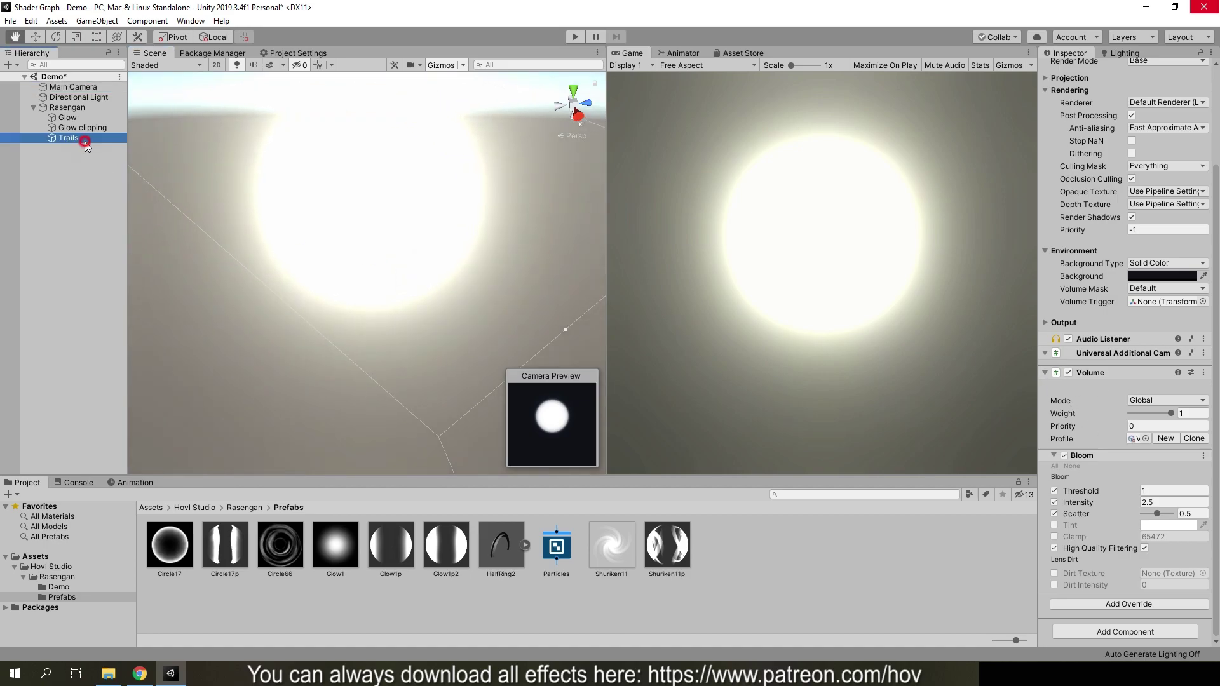
pyautogui.click(422, 218)
pyautogui.scroll(-10, 1144, 434)
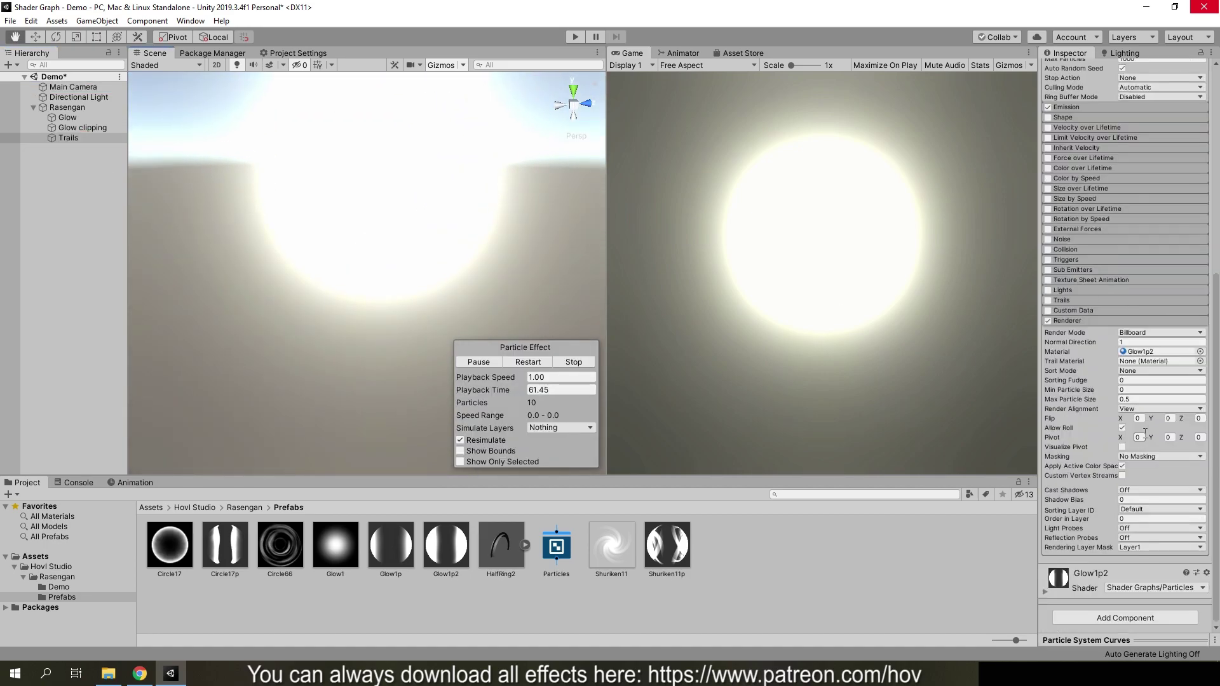
pyautogui.click(1140, 401)
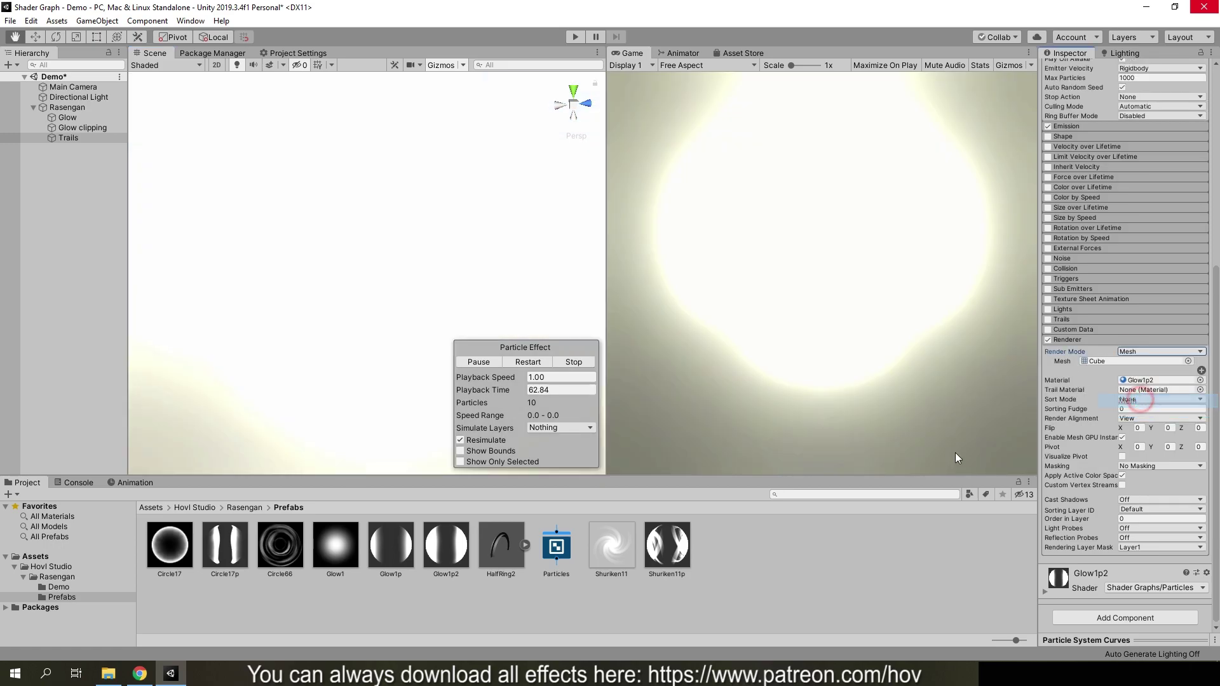
pyautogui.click(531, 550)
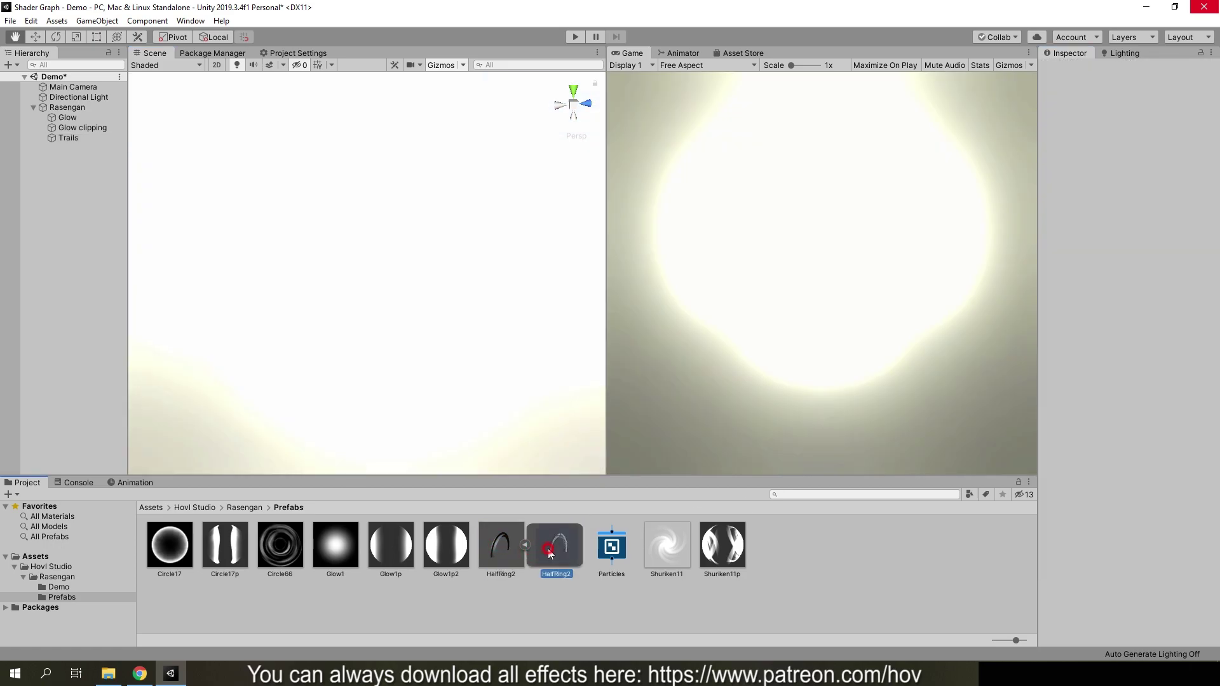
pyautogui.click(58, 138)
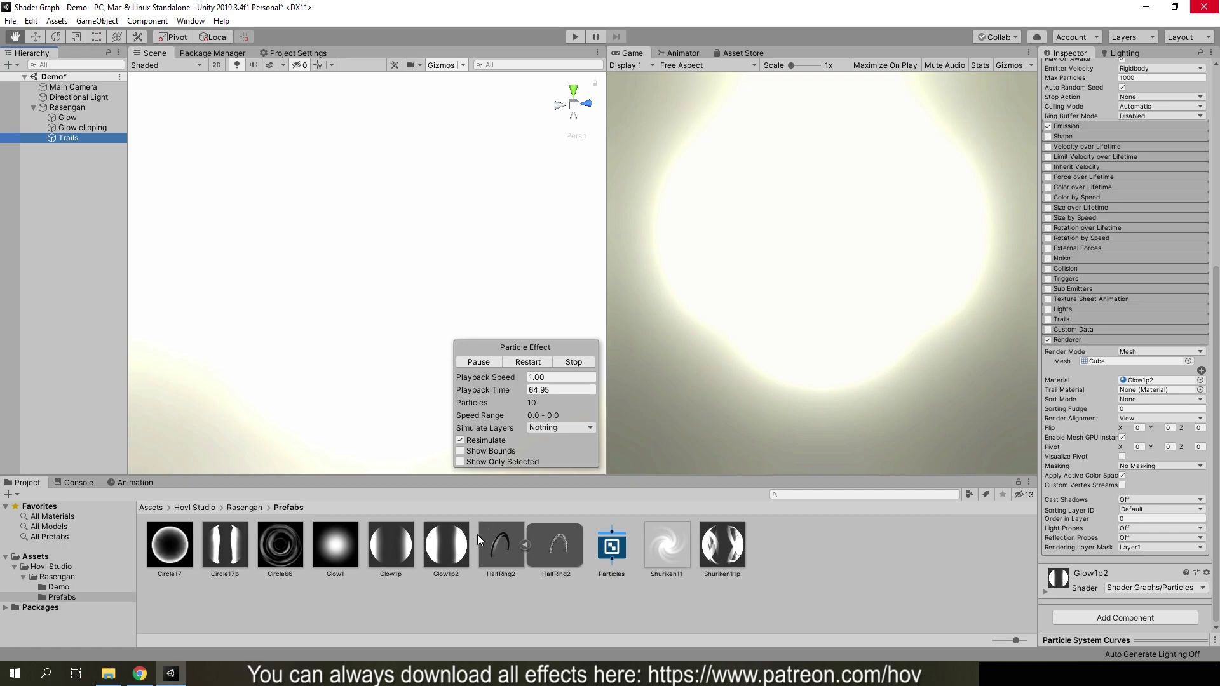
pyautogui.moveTo(1138, 364); pyautogui.dragTo(1139, 365)
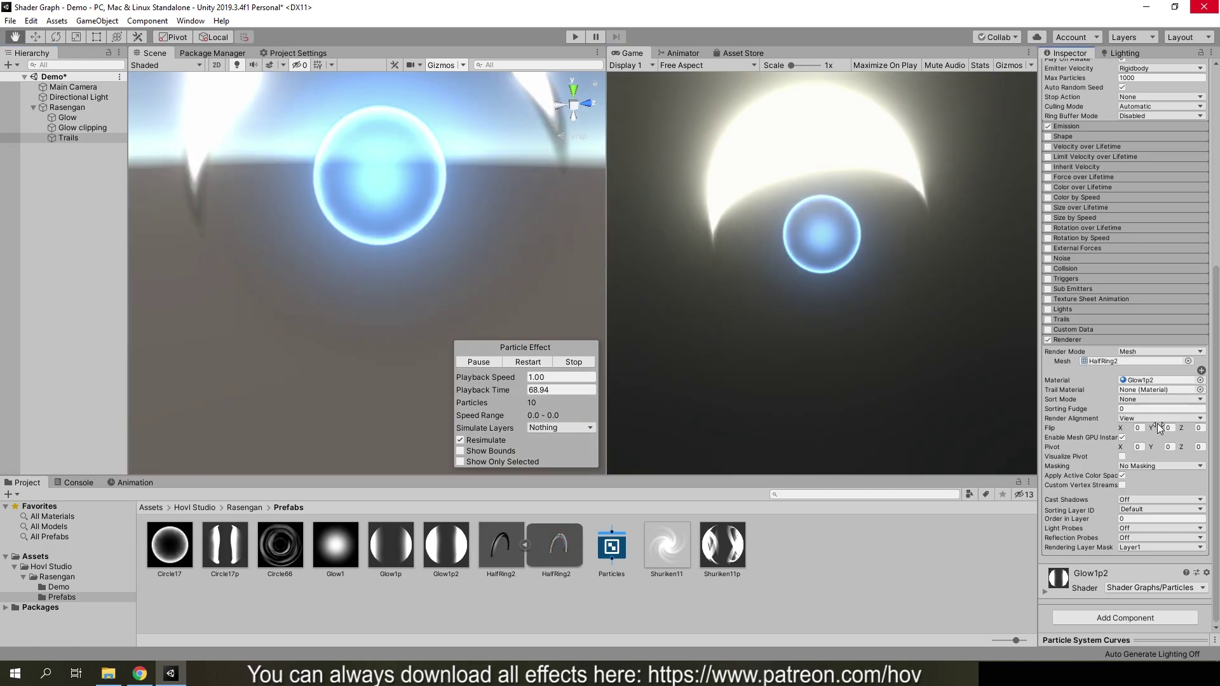
# Step: Set the Trails Render Alignment to Local
pyautogui.click(1135, 418)
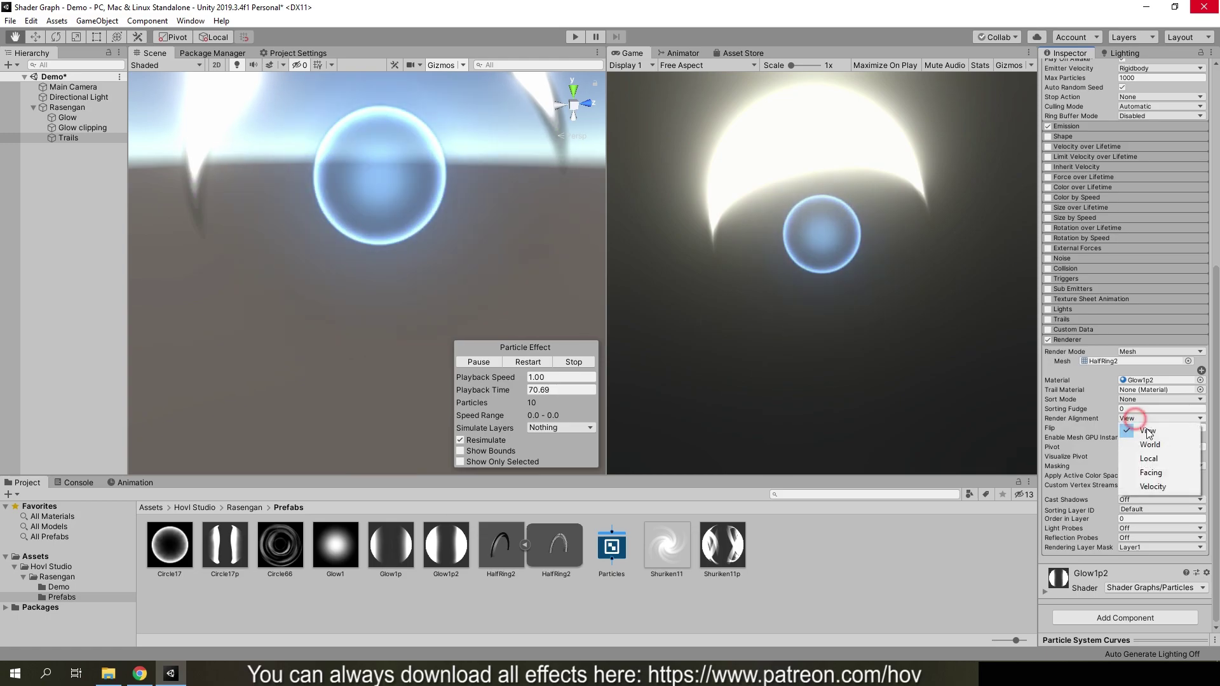
pyautogui.click(1152, 460)
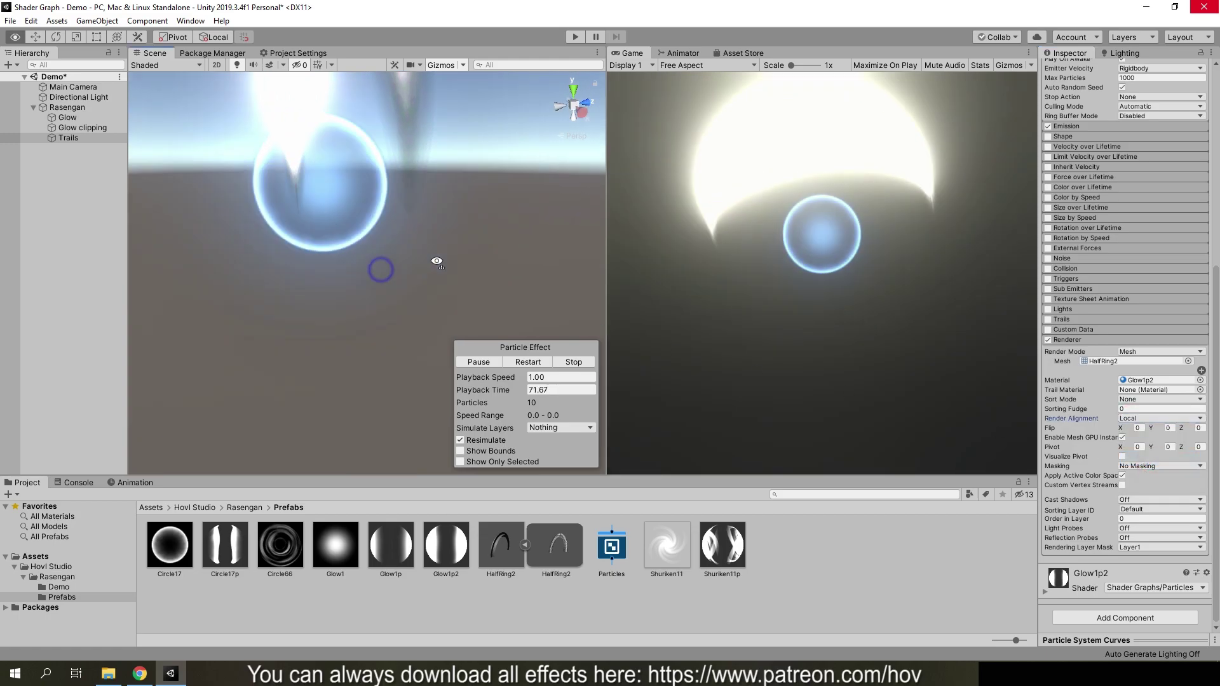
pyautogui.scroll(5, 1151, 306)
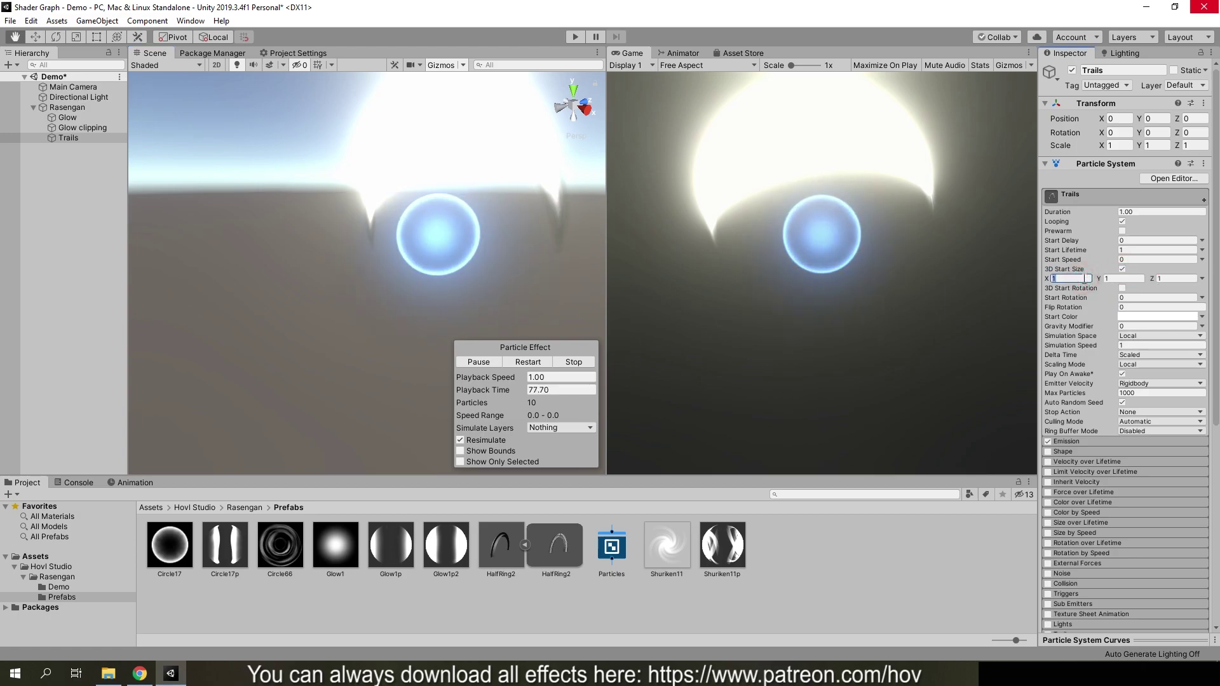
# Step: Set 3D Start Size to 0.33, 0.33, 0.2 and tint the Start Color blue
pyautogui.write('0.33')
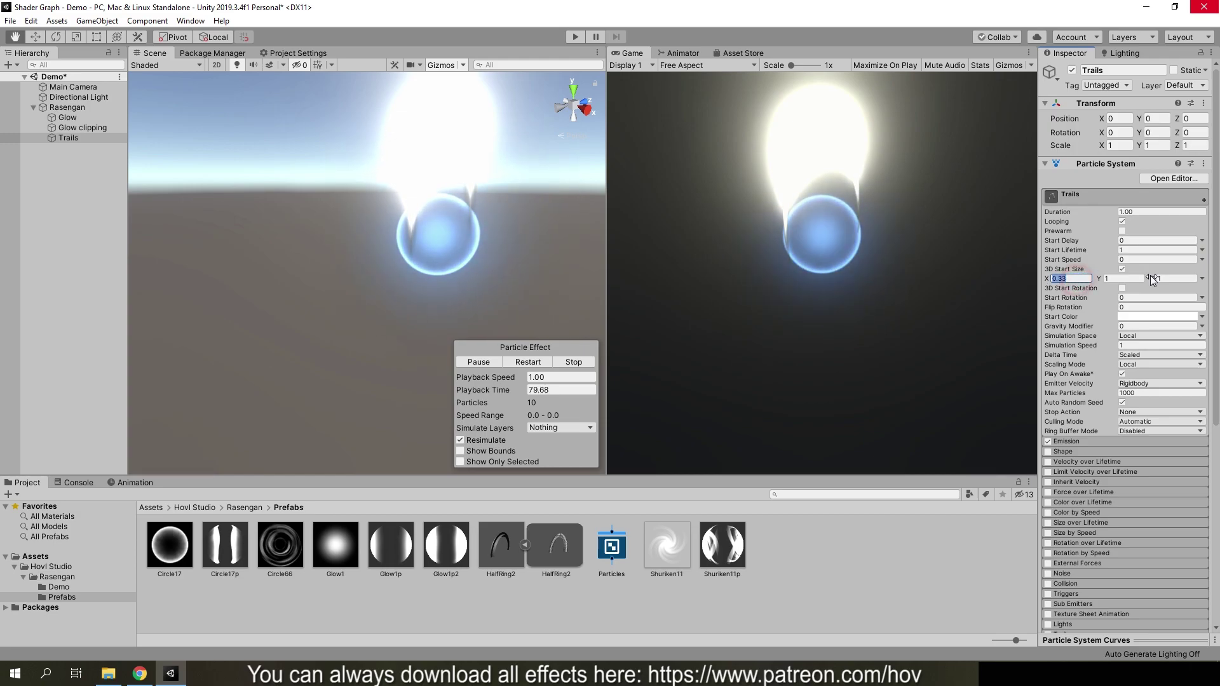
pyautogui.write('0.330.2')
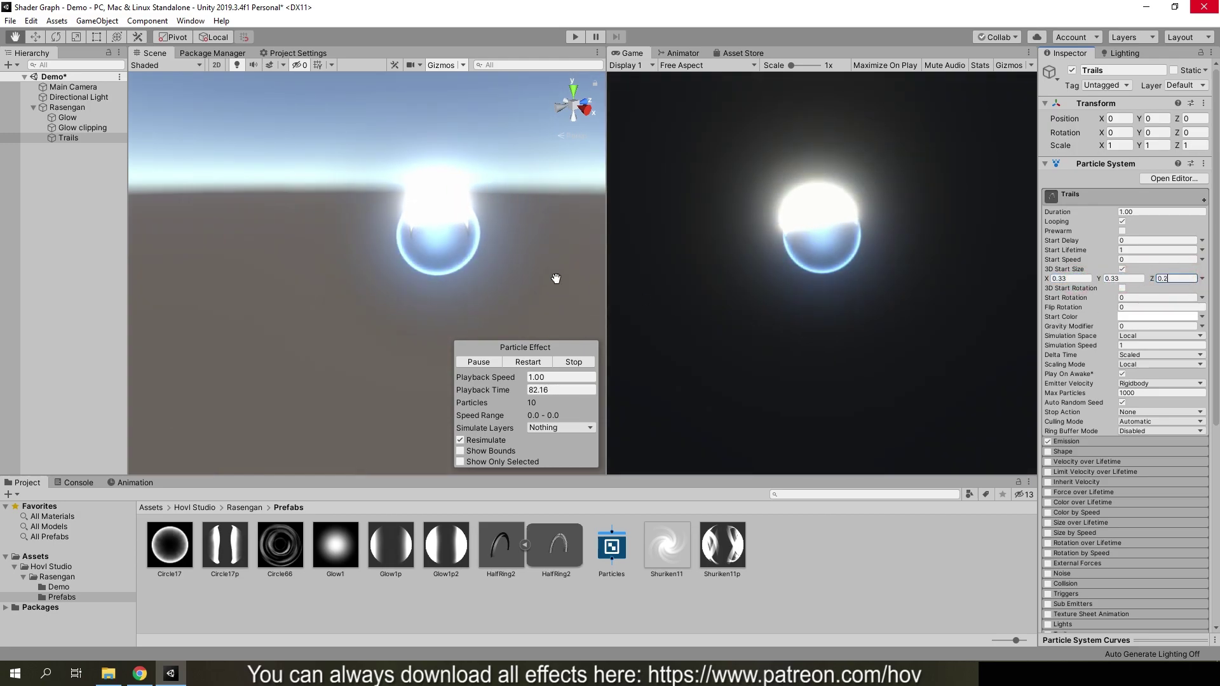
pyautogui.press('Return')
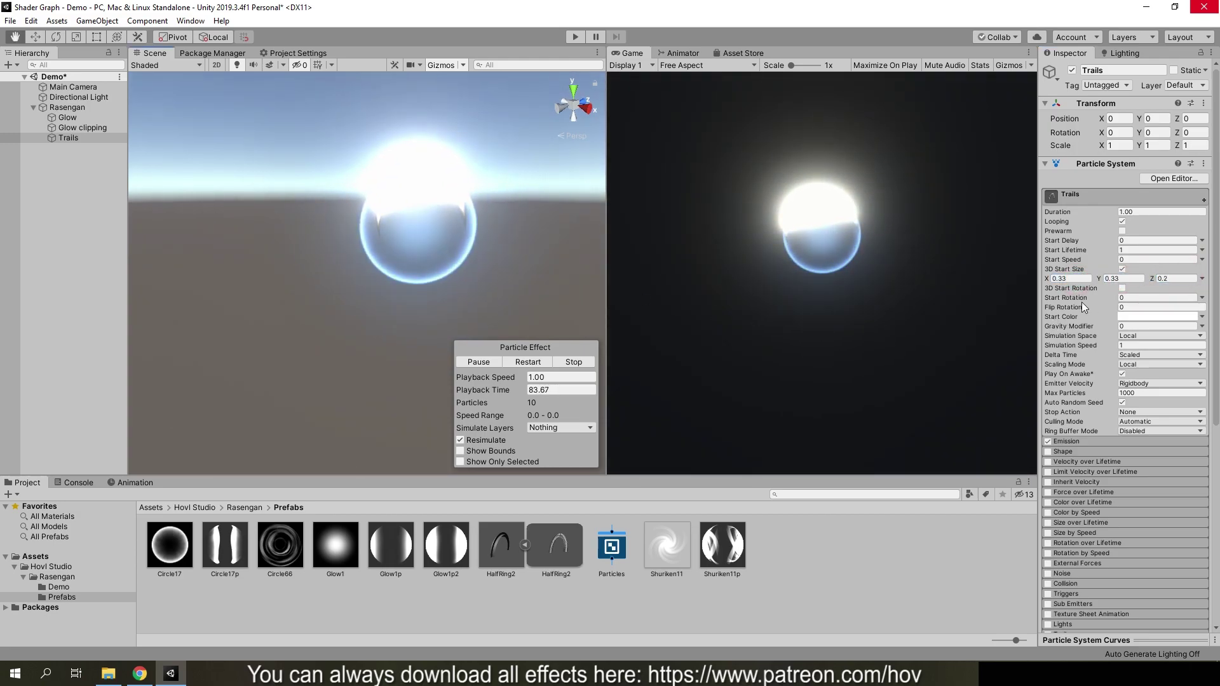
pyautogui.click(1131, 317)
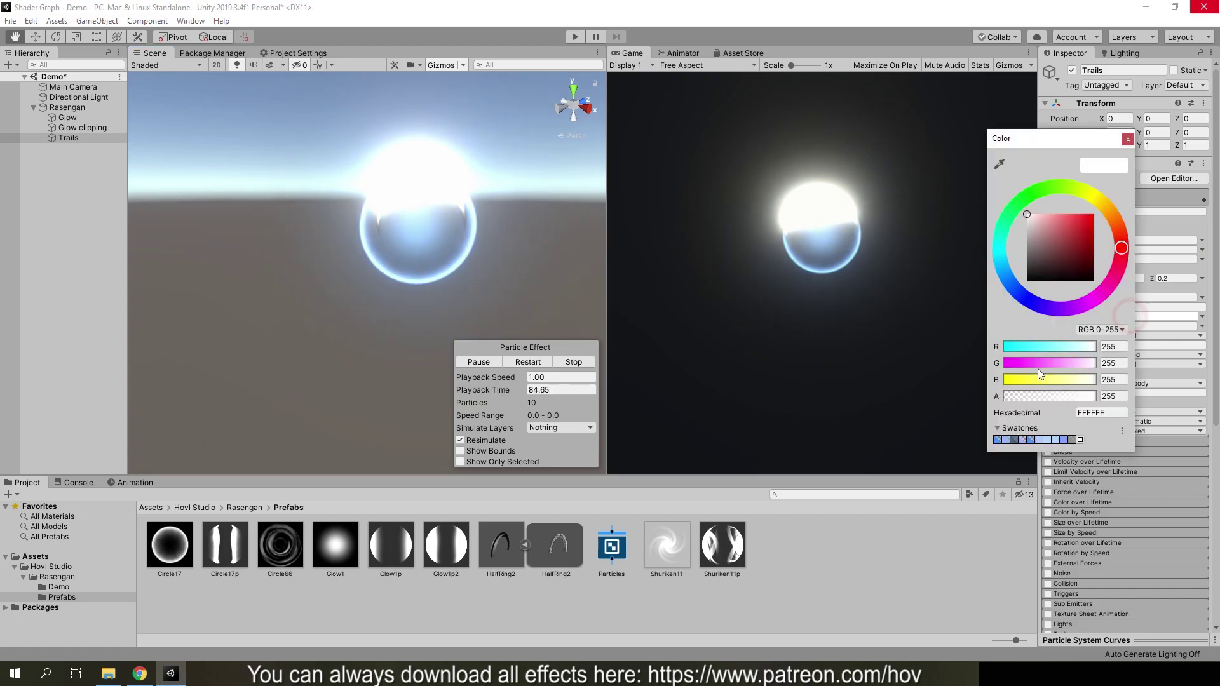
pyautogui.click(1032, 443)
pyautogui.click(752, 349)
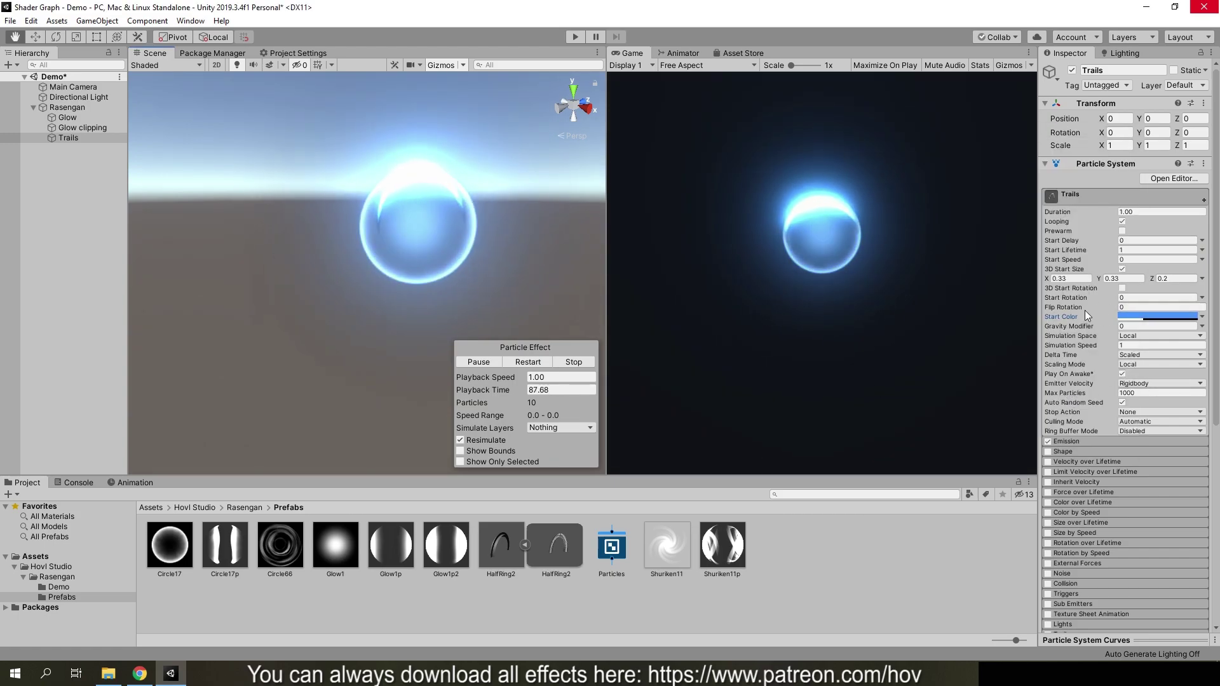
# Step: Randomise 3D Start Rotation between 0 and 360 on X, Y and Z, then compare with references
pyautogui.click(1202, 299)
pyautogui.click(1154, 338)
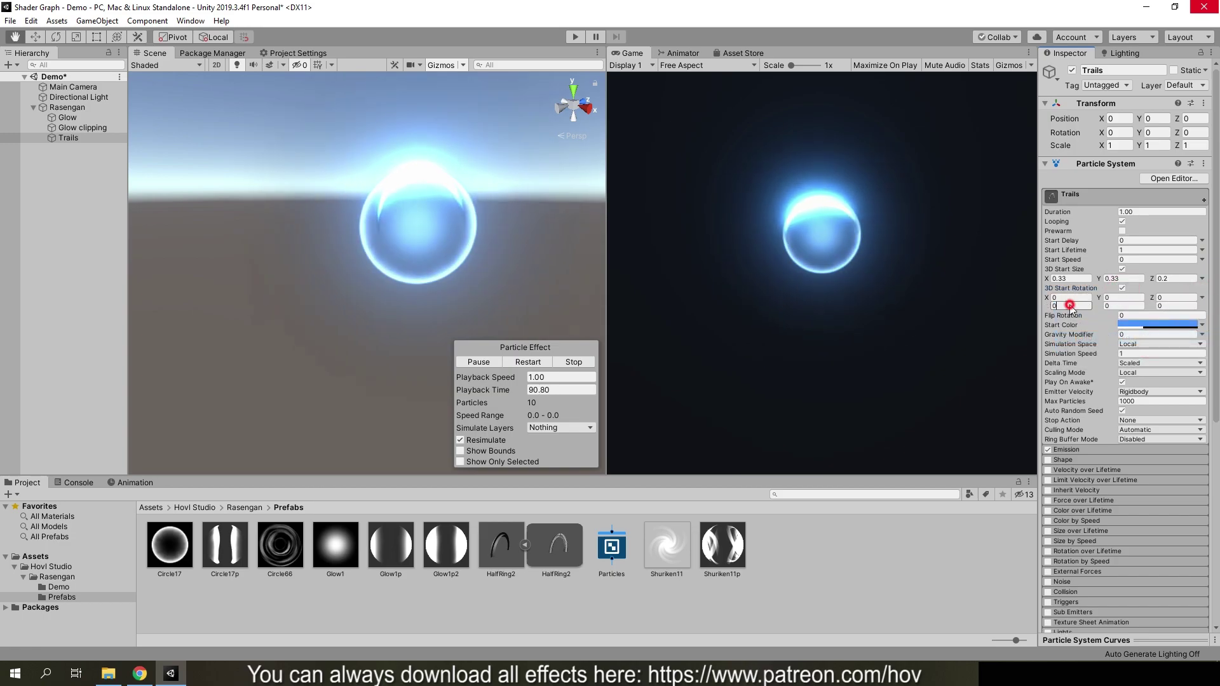
pyautogui.write('360')
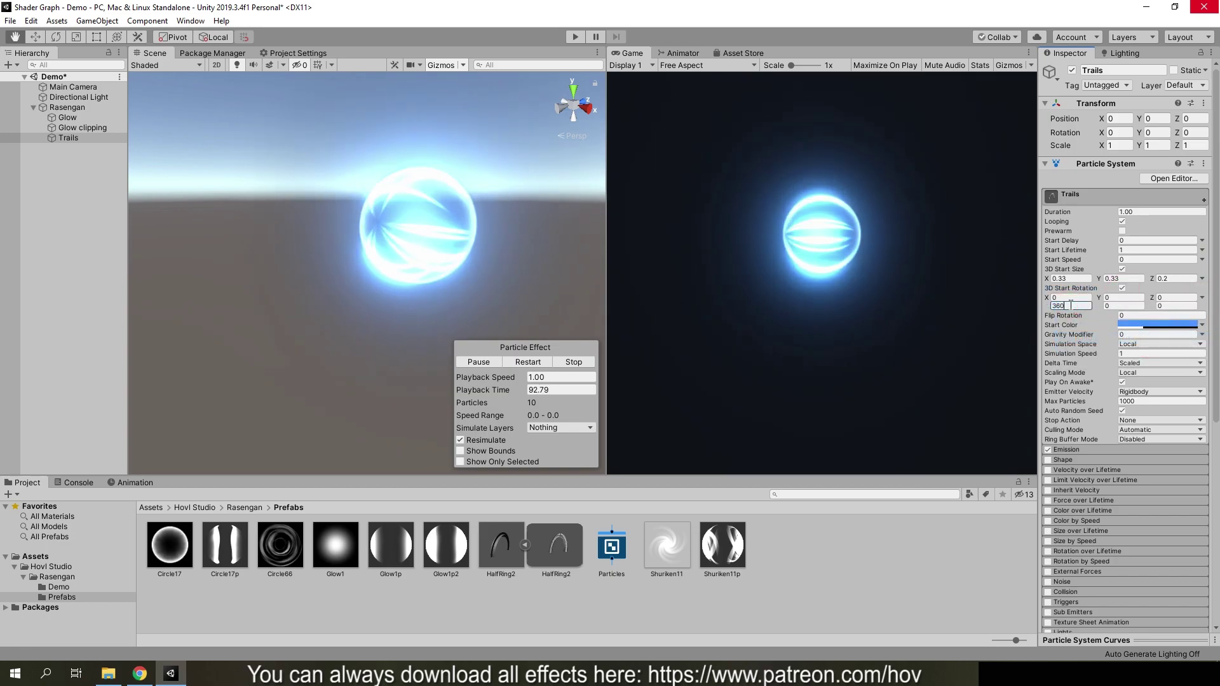
pyautogui.press('Return')
pyautogui.write('360')
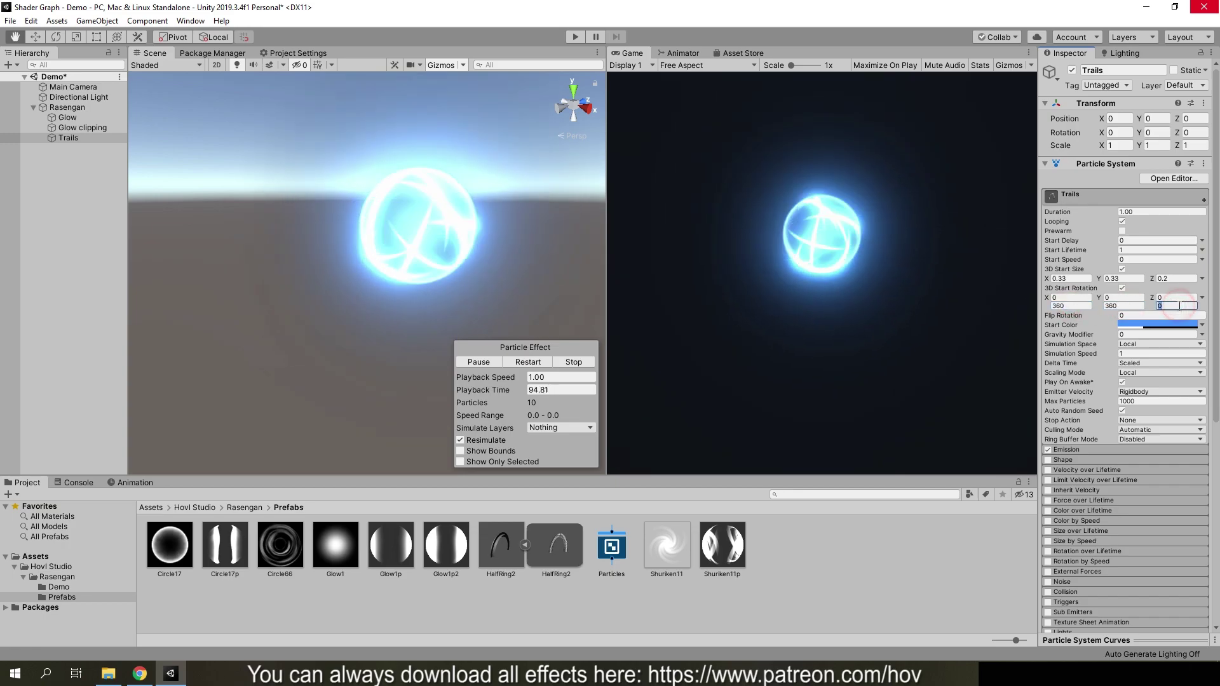
pyautogui.write('360')
pyautogui.scroll(-10, 1092, 341)
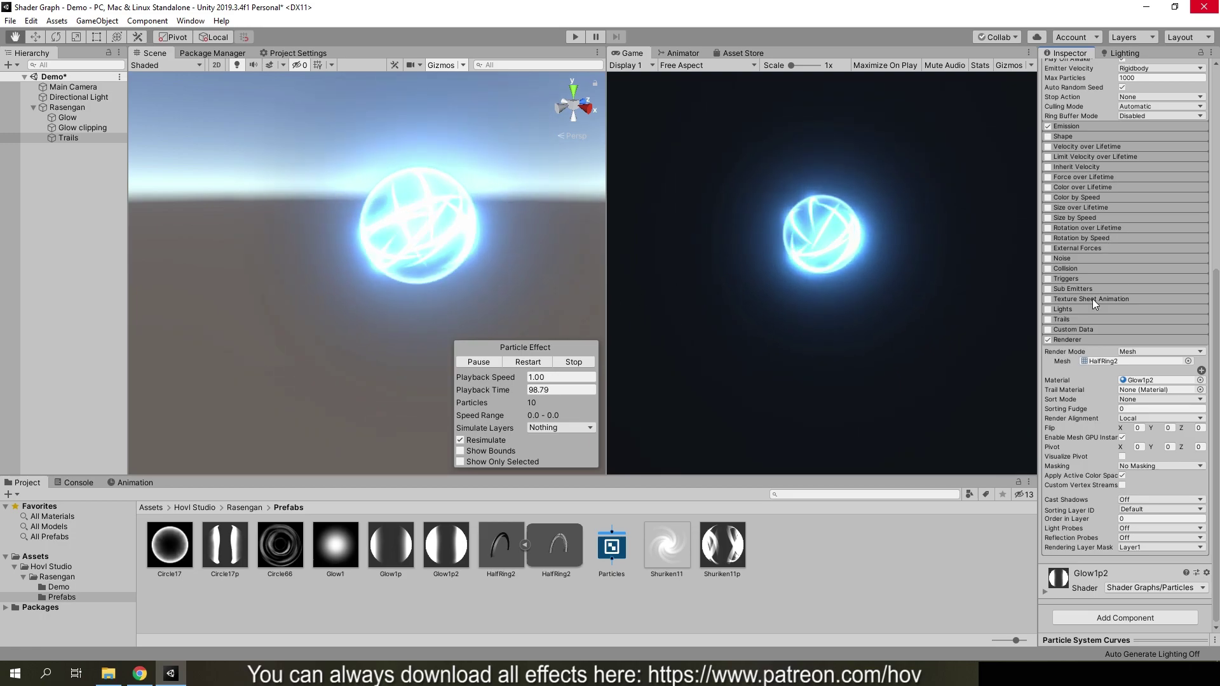
pyautogui.click(140, 673)
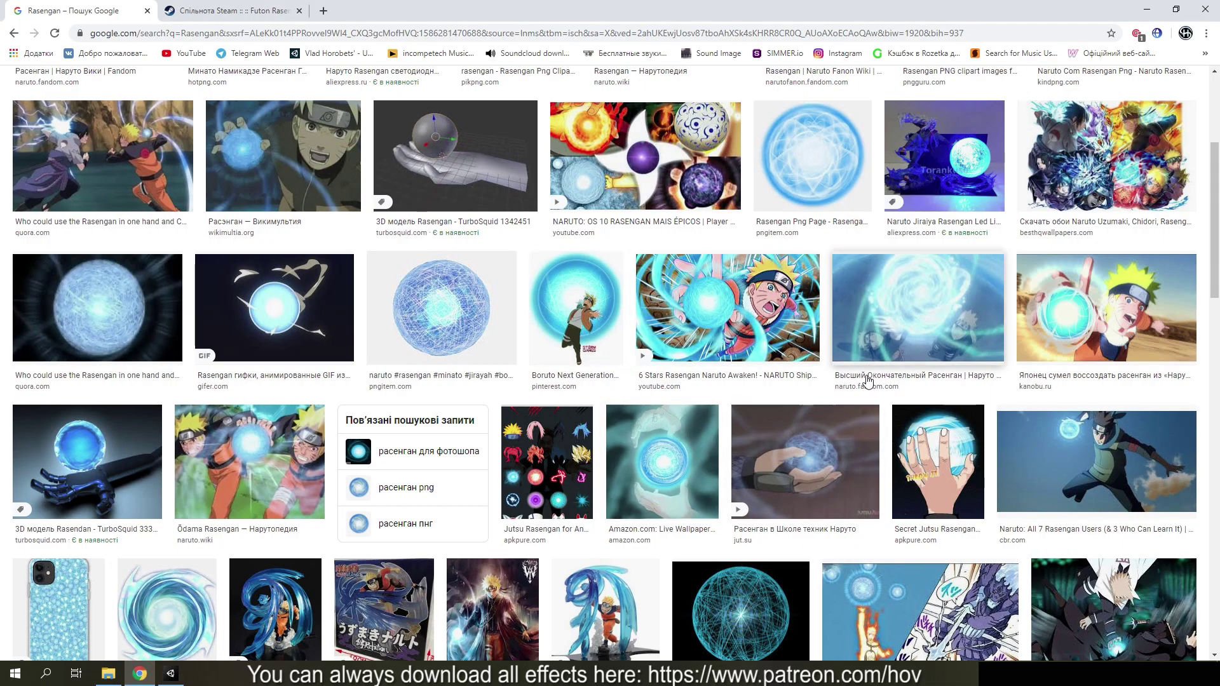
pyautogui.click(168, 677)
pyautogui.scroll(4, 1107, 239)
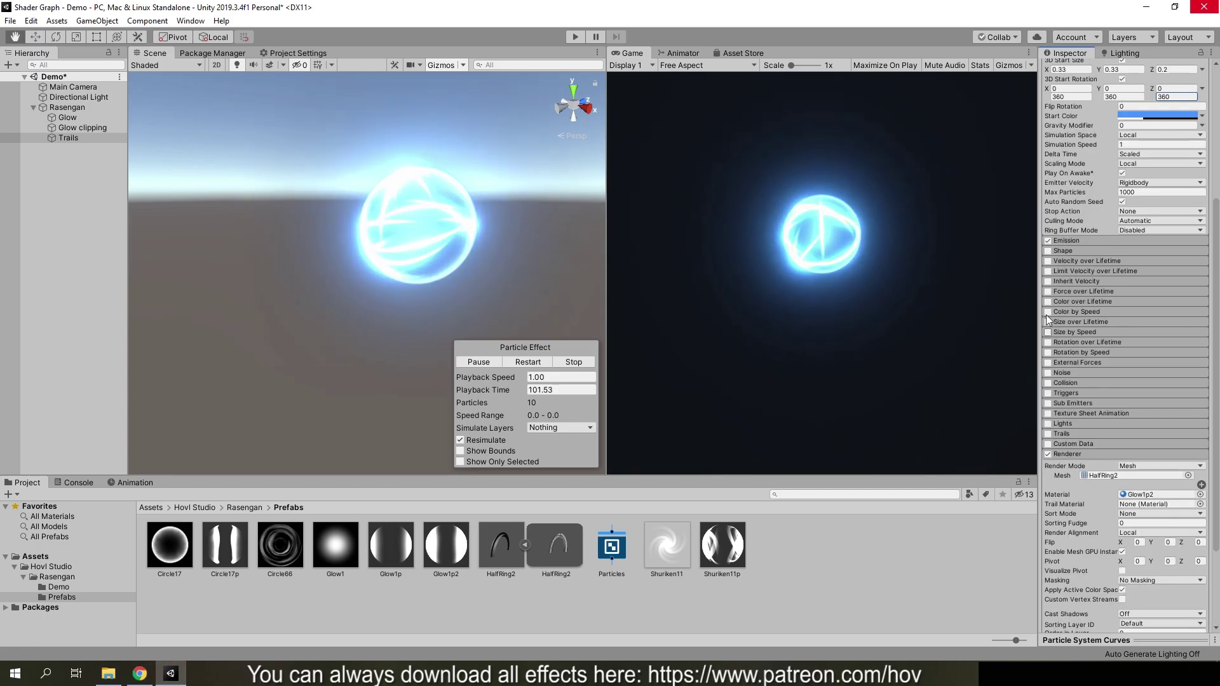
# Step: Enable Rotation over Lifetime on the Trails particles, spinning Y at -1000 and Z at -2000
pyautogui.click(1052, 343)
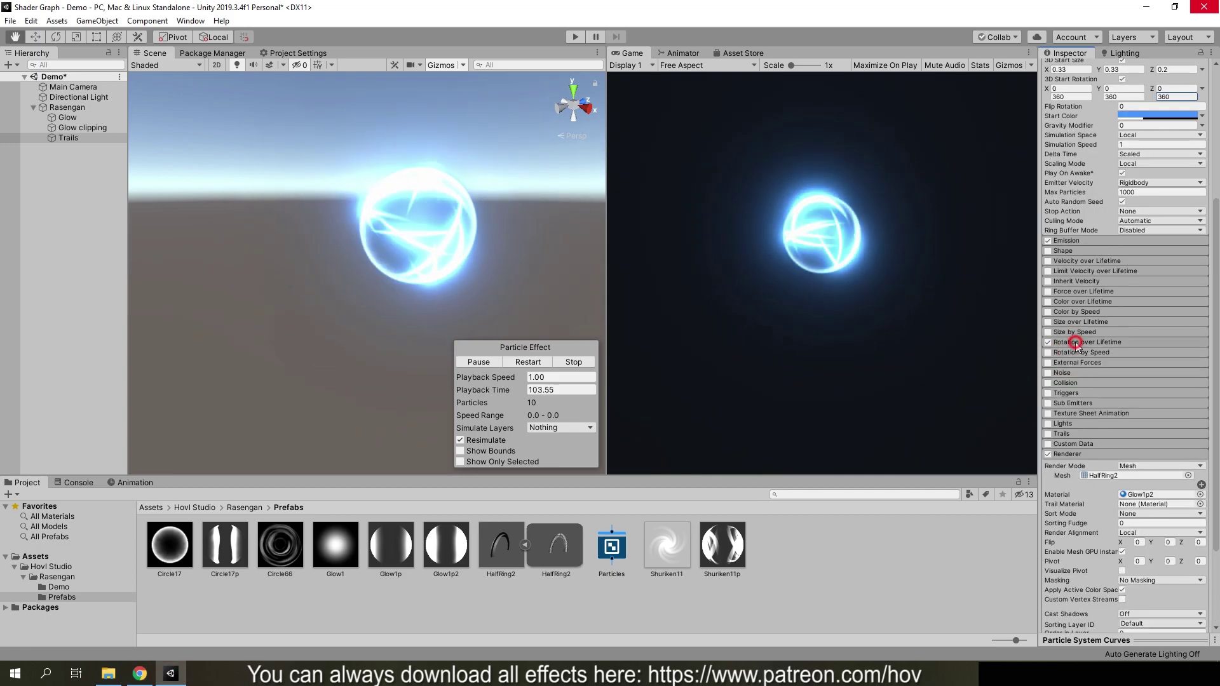
pyautogui.click(1184, 364)
pyautogui.write('-2')
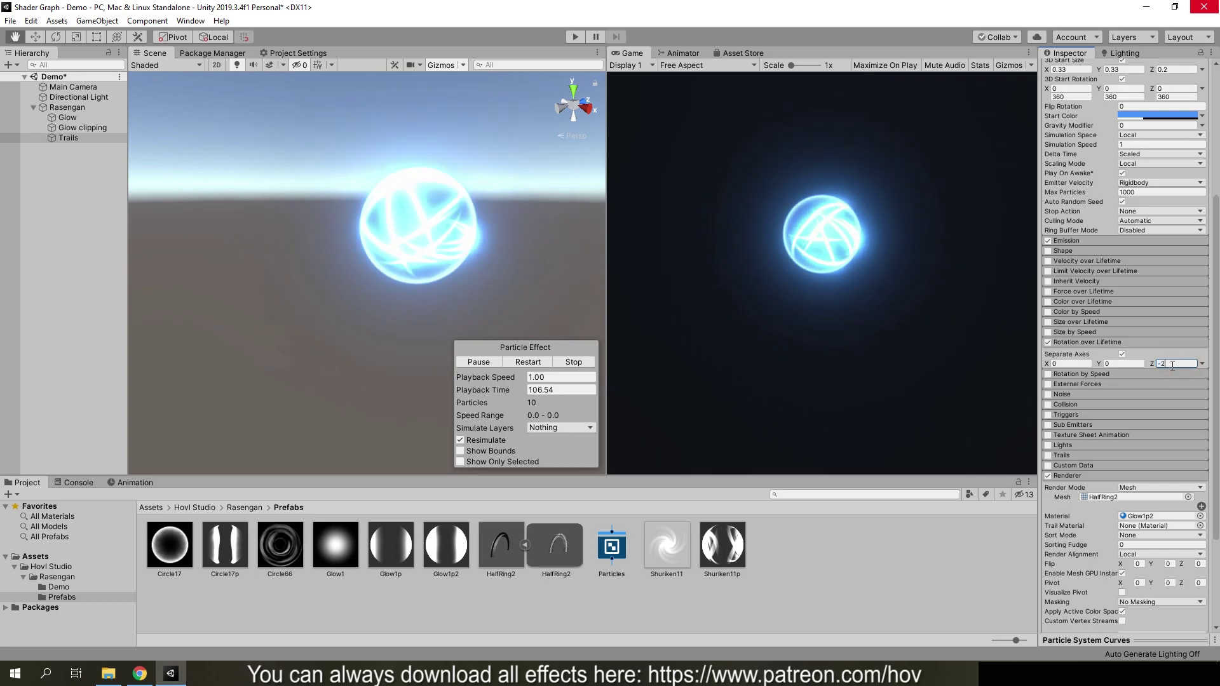
pyautogui.write('000')
pyautogui.click(1123, 364)
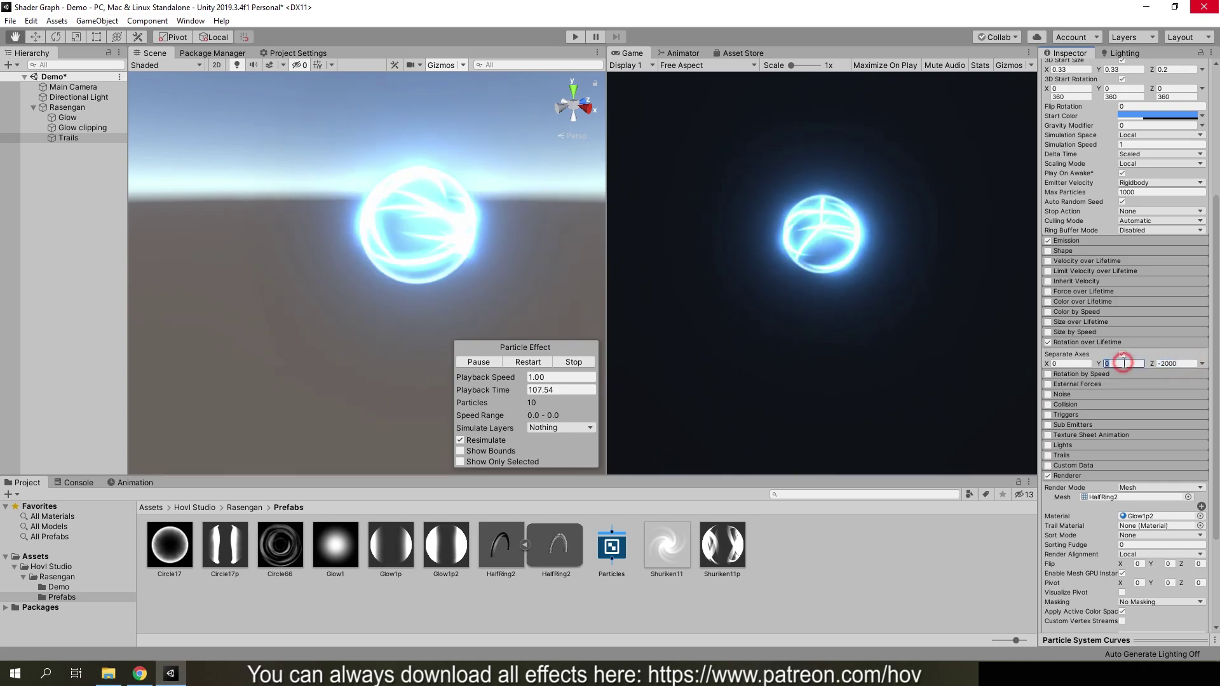
pyautogui.write('-1000')
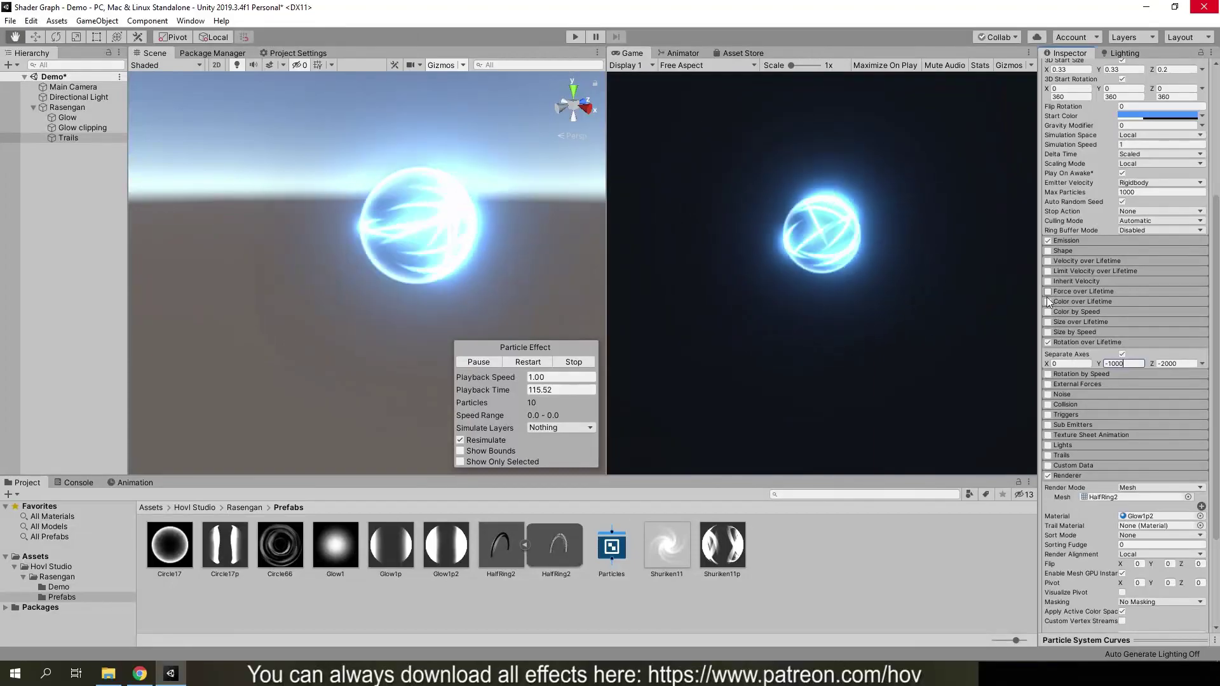
pyautogui.scroll(5, 1127, 562)
pyautogui.scroll(-5, 1051, 330)
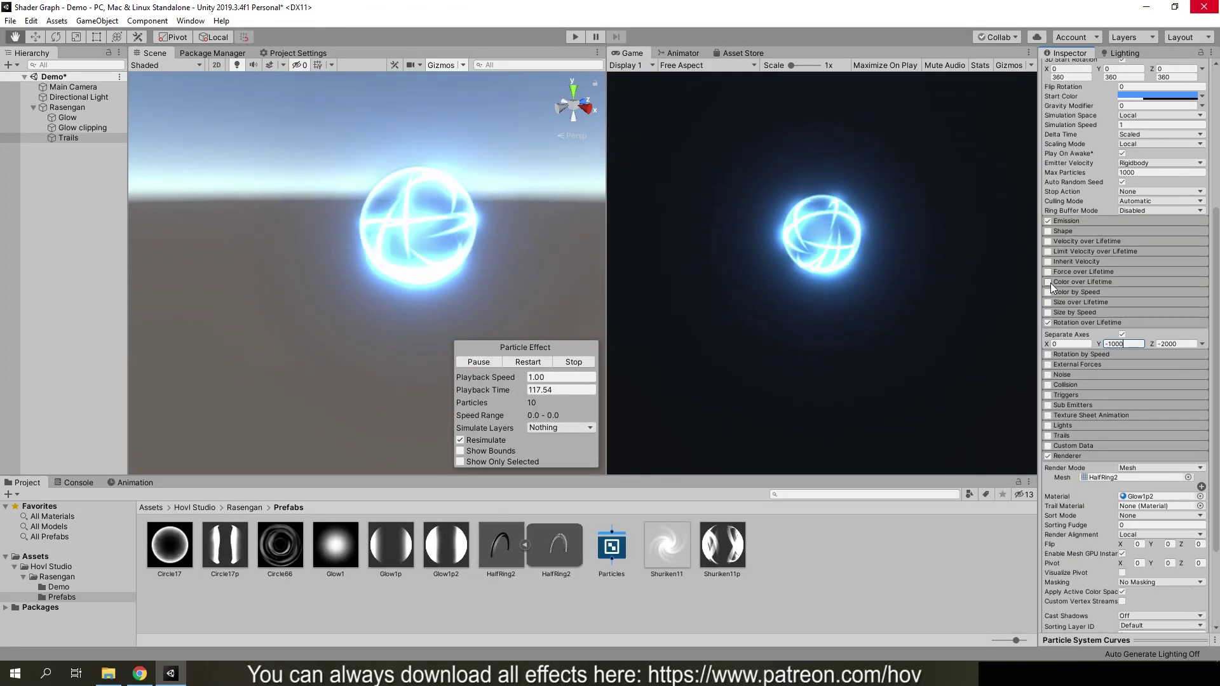
# Step: Enable Size over Lifetime as Random Between Two Curves, raising the lower curve to about 0.353
pyautogui.click(1048, 302)
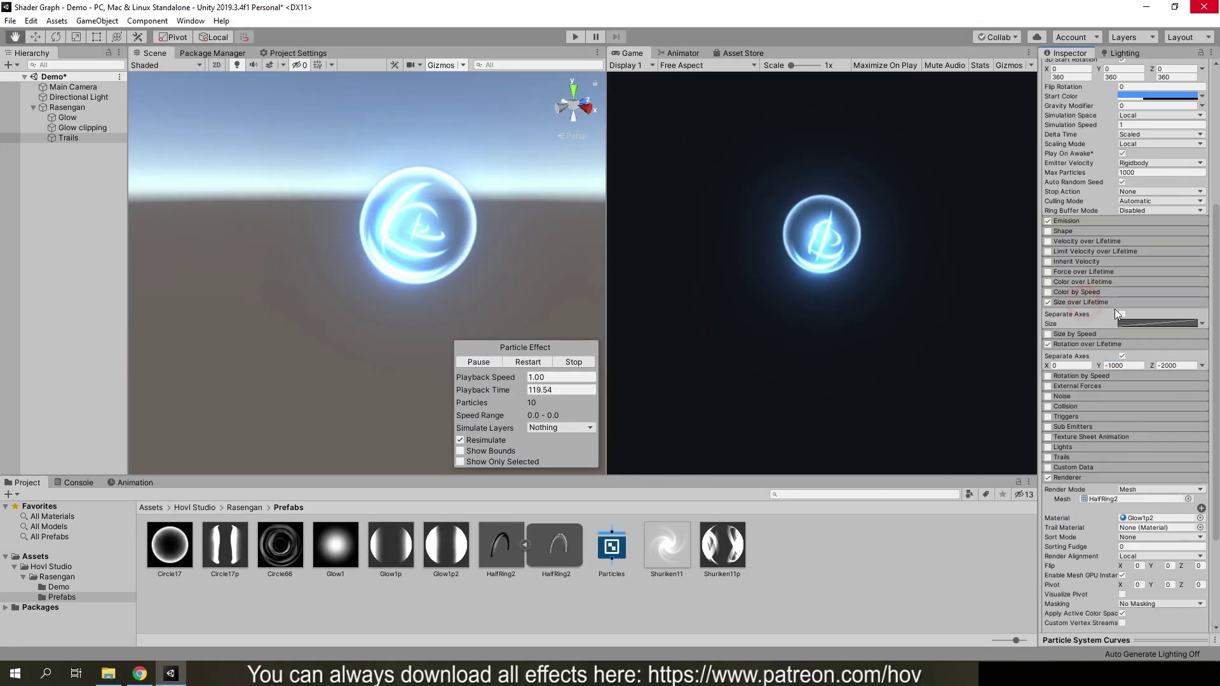
pyautogui.click(1181, 325)
pyautogui.moveTo(1053, 634); pyautogui.dragTo(1055, 445)
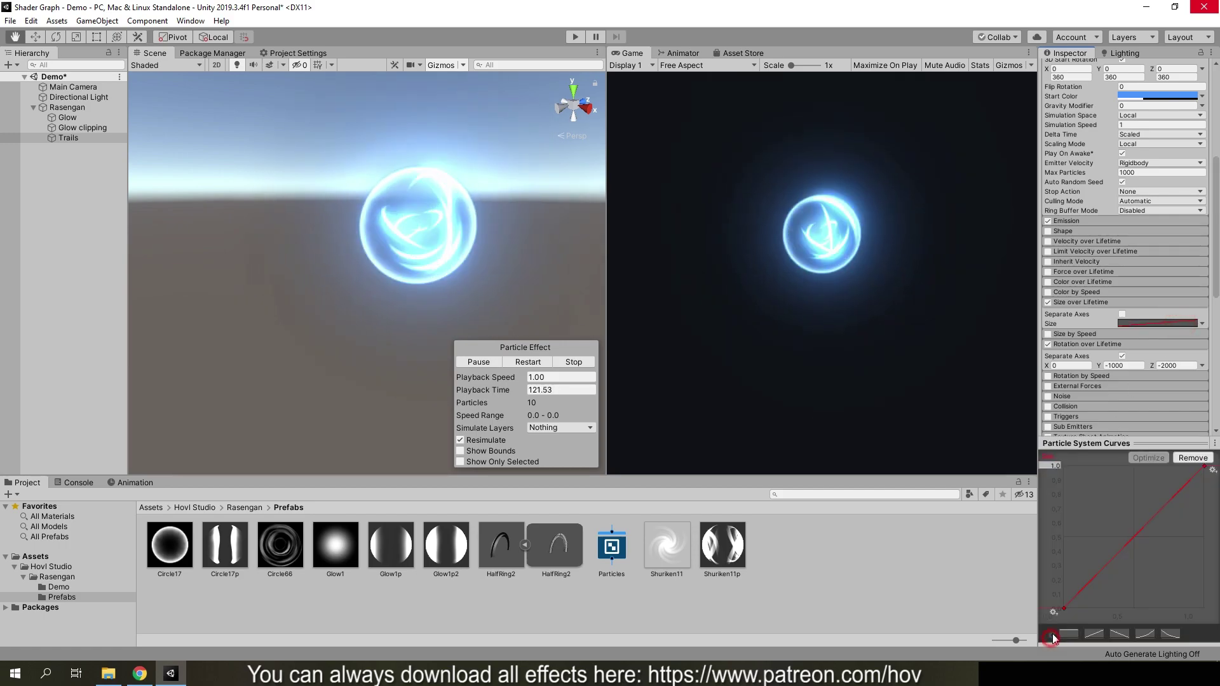
pyautogui.click(1202, 325)
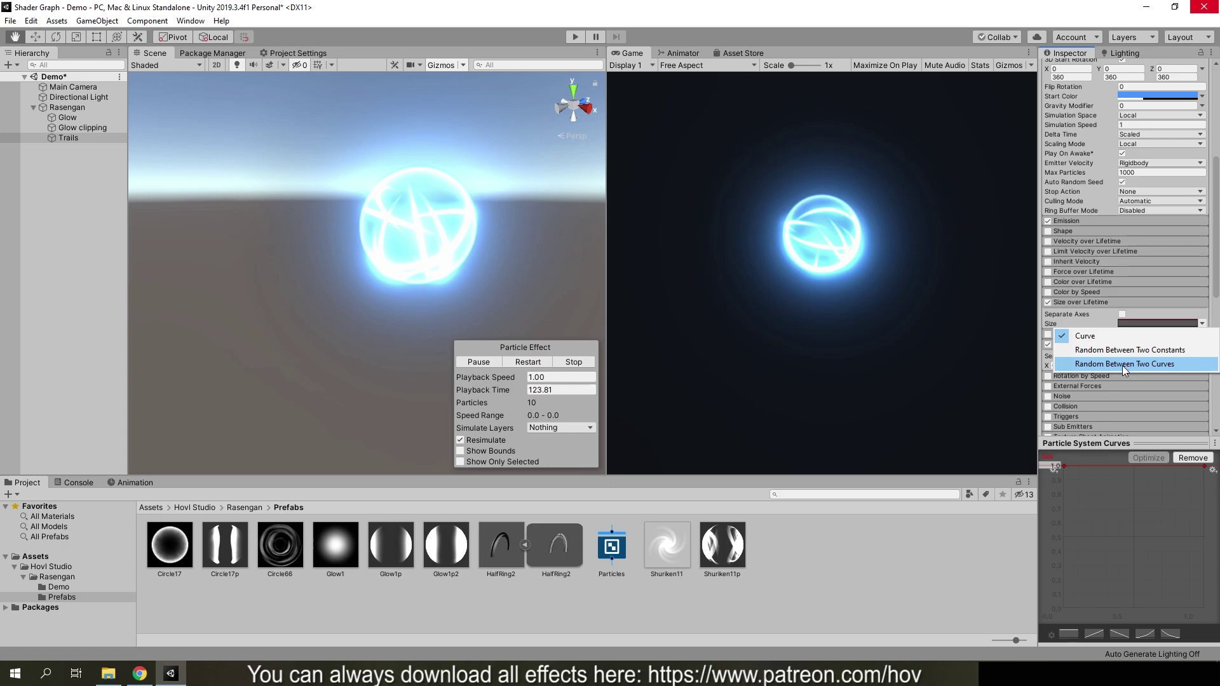
pyautogui.click(1122, 365)
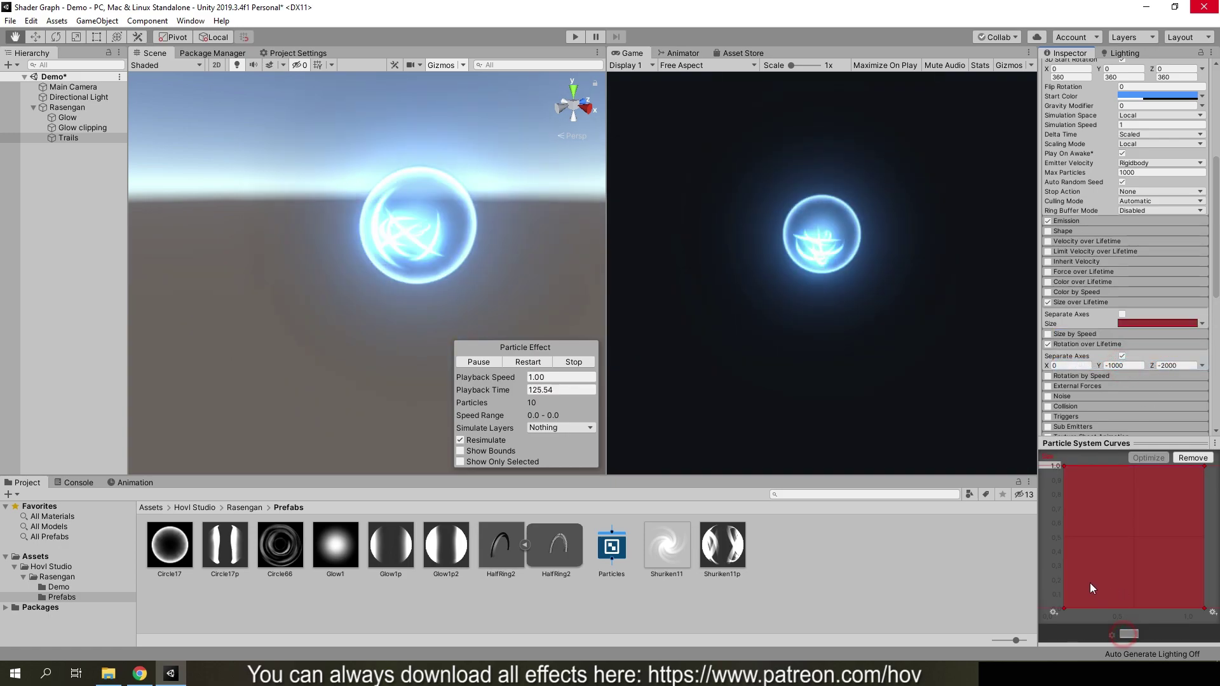
pyautogui.moveTo(1065, 614); pyautogui.dragTo(1060, 541)
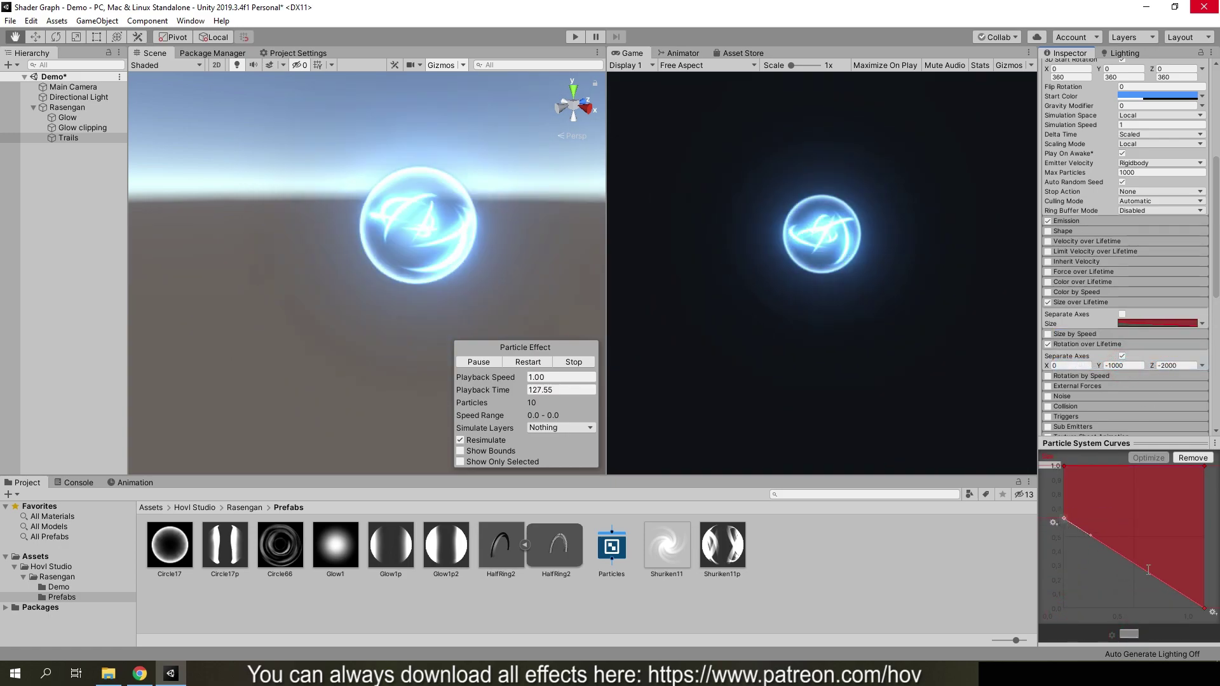
pyautogui.moveTo(1204, 529); pyautogui.dragTo(1204, 518)
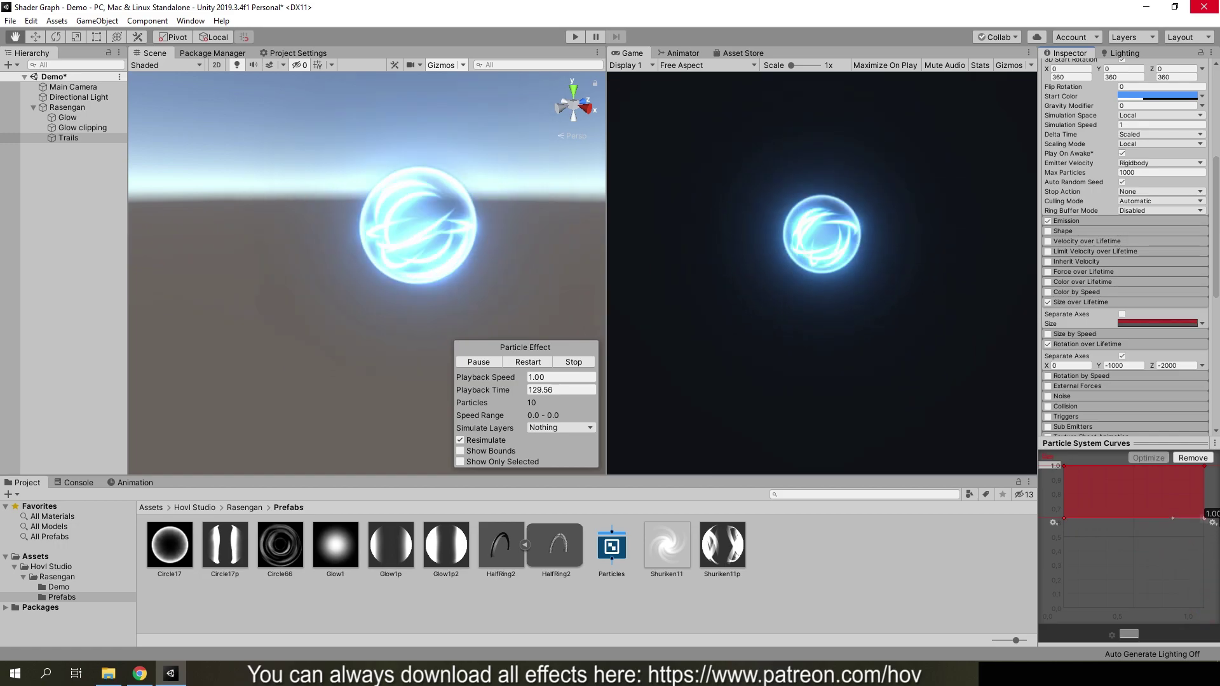
pyautogui.click(1087, 443)
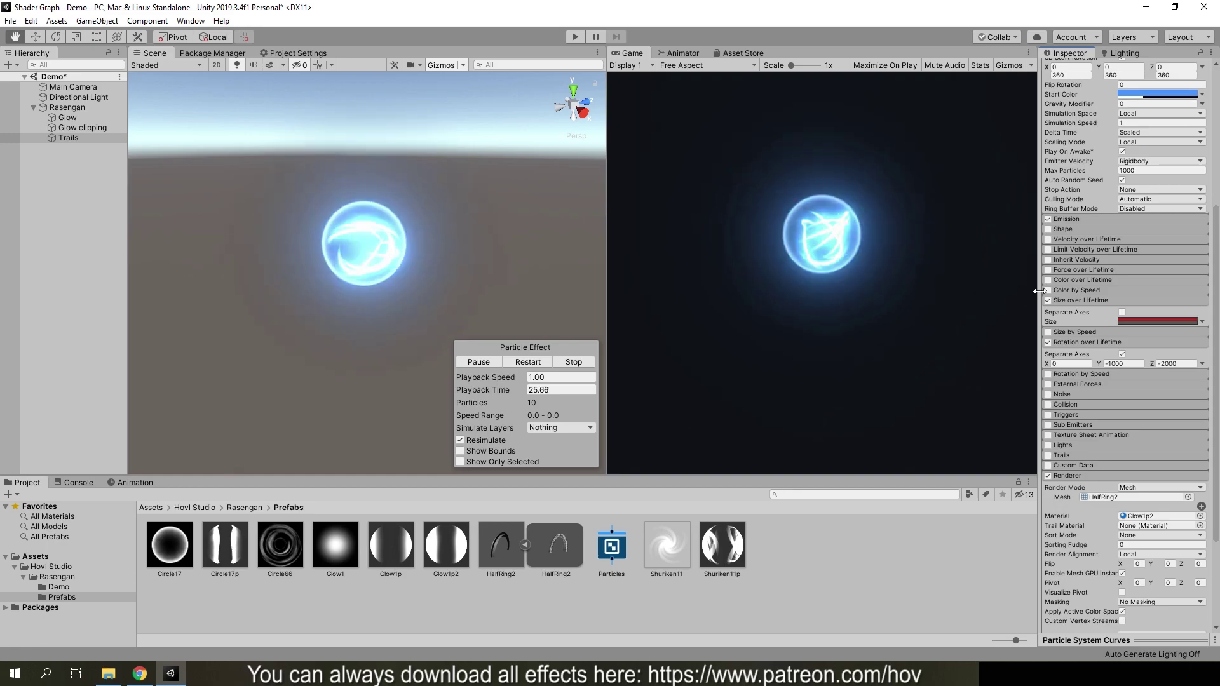
# Step: Enable Color over Lifetime with a fading alpha gradient, then select Rasengan
pyautogui.click(1084, 278)
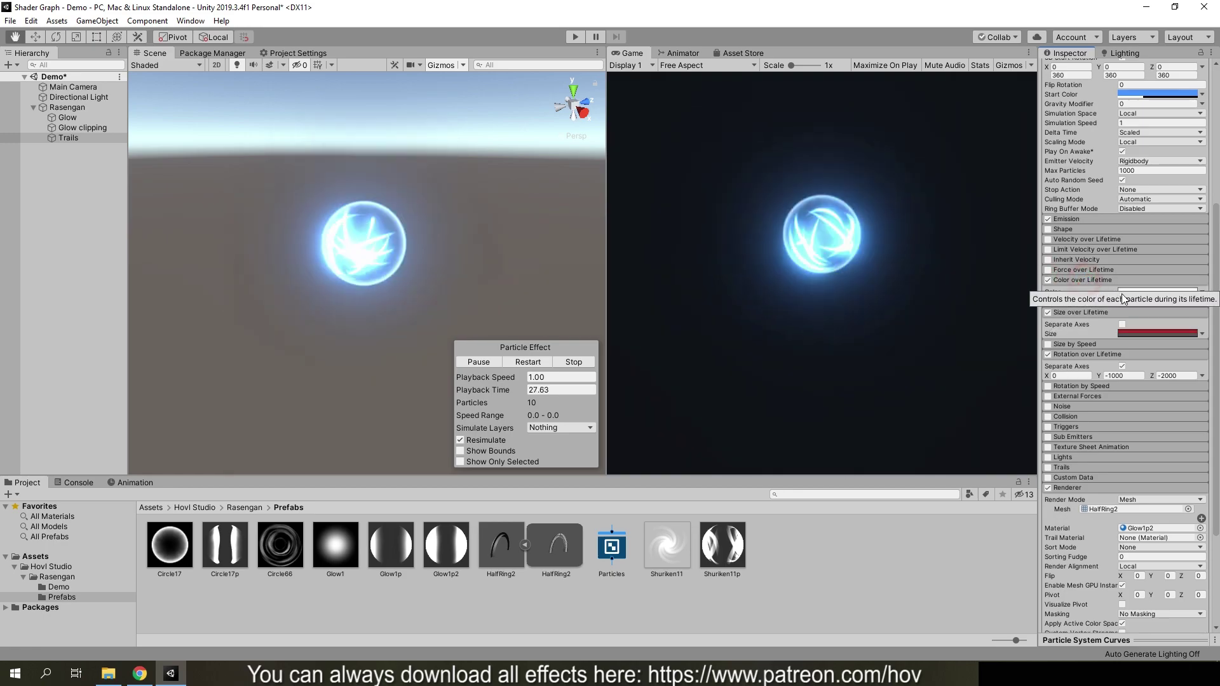
pyautogui.click(1133, 294)
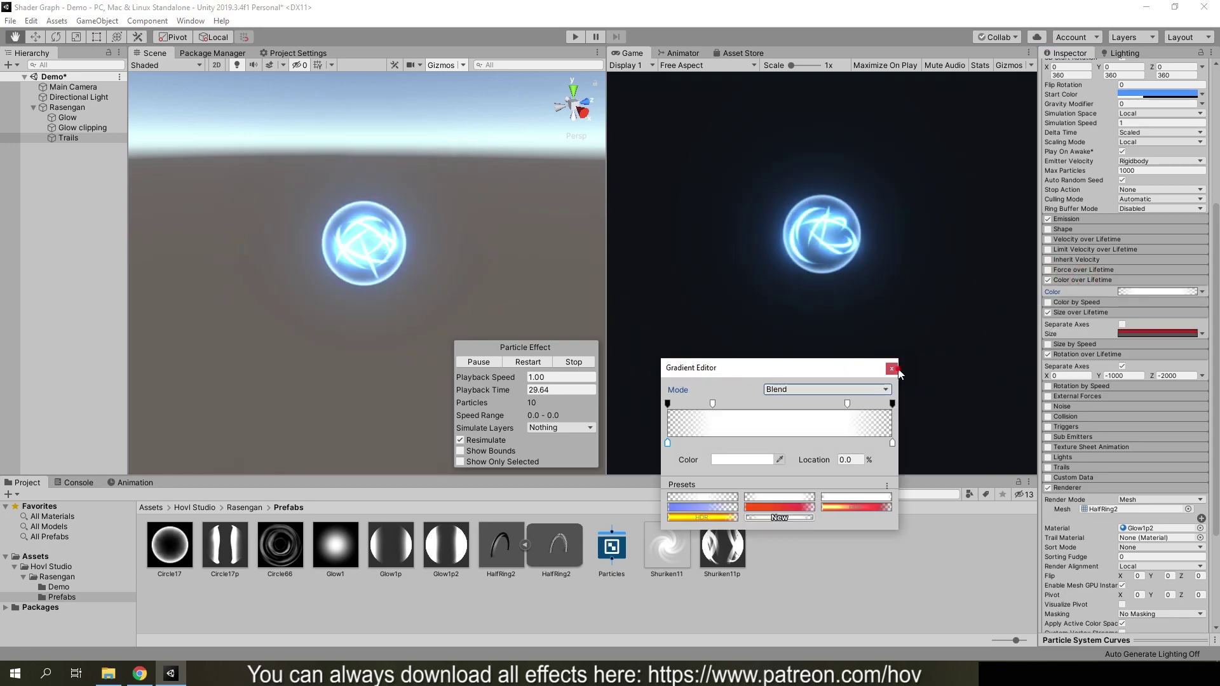
pyautogui.click(70, 185)
pyautogui.click(67, 108)
# Step: Add a child particle system under Rasengan and name it Sparks
pyautogui.rightClick(65, 108)
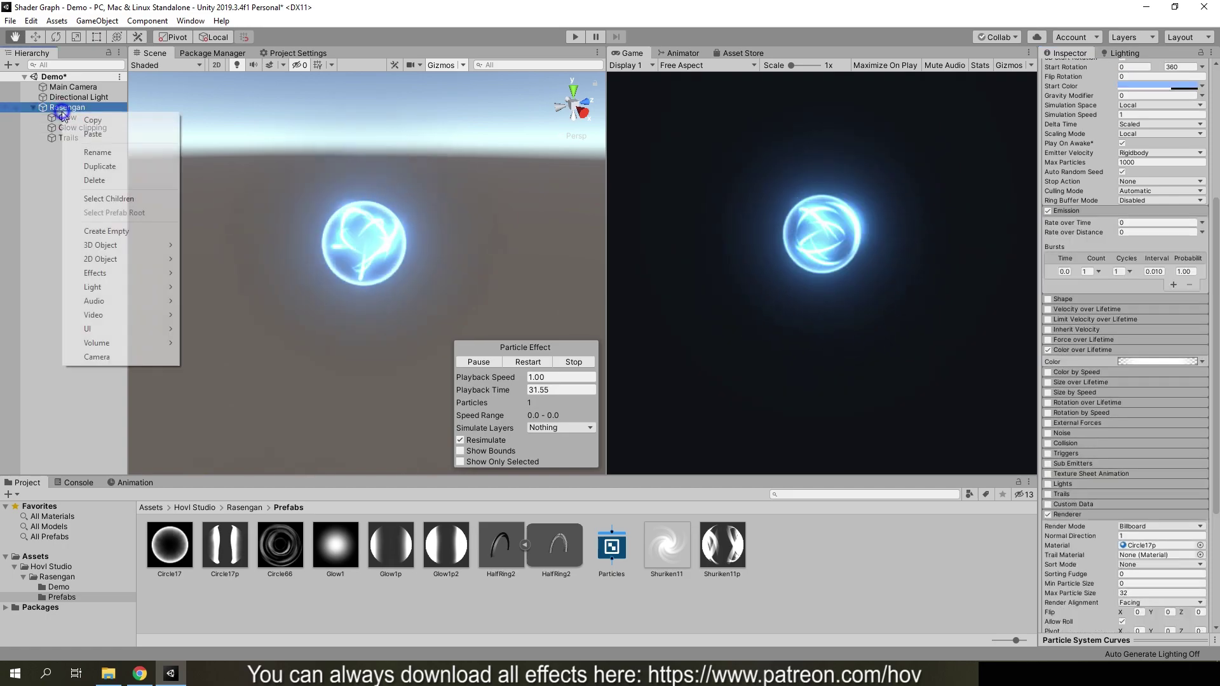
pyautogui.moveTo(100, 272)
pyautogui.click(210, 273)
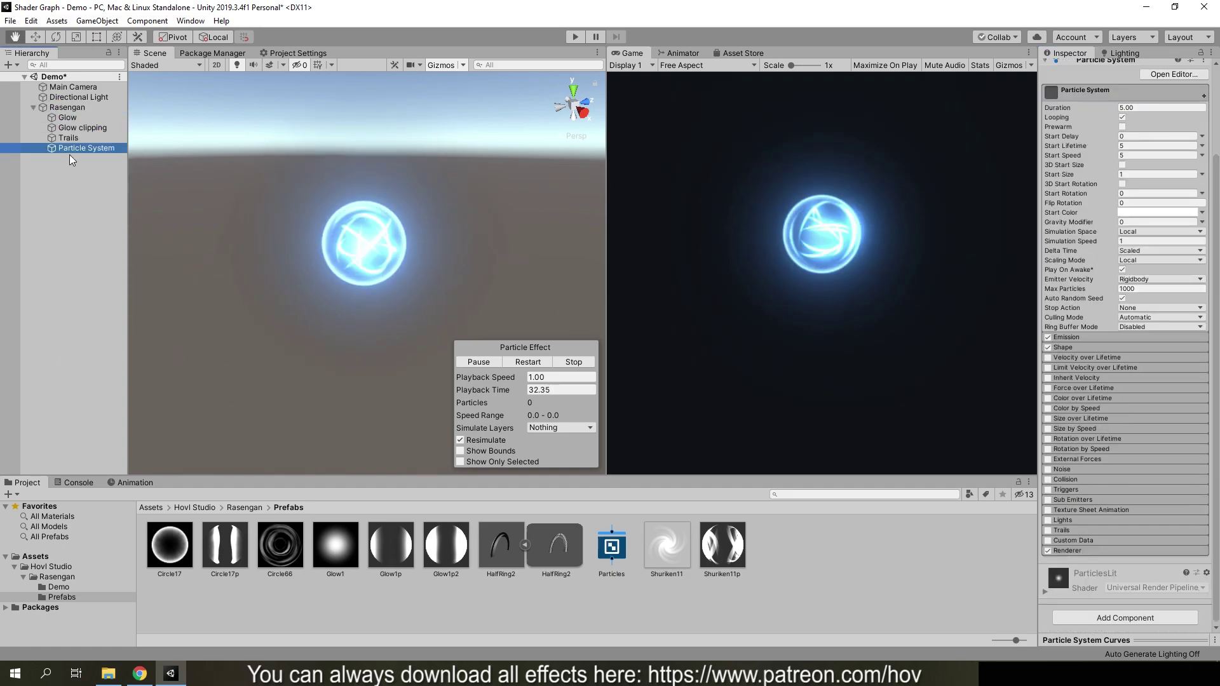
pyautogui.rightClick(71, 153)
pyautogui.click(104, 195)
pyautogui.write('Sparks')
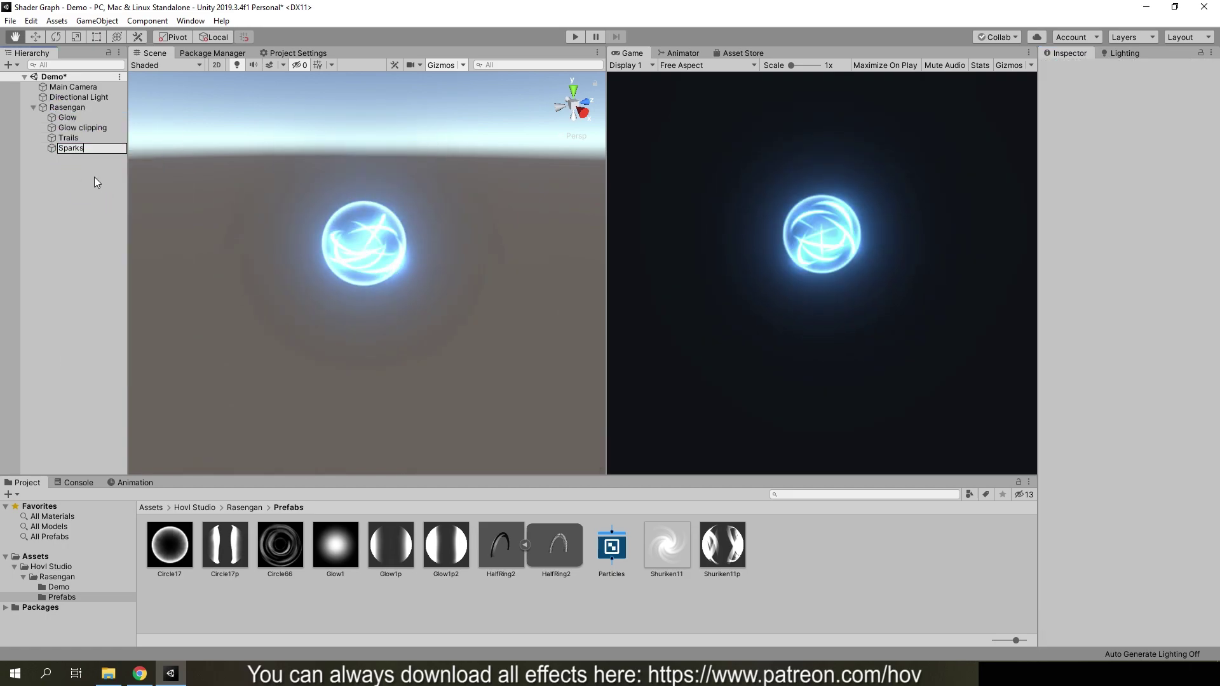
pyautogui.click(71, 148)
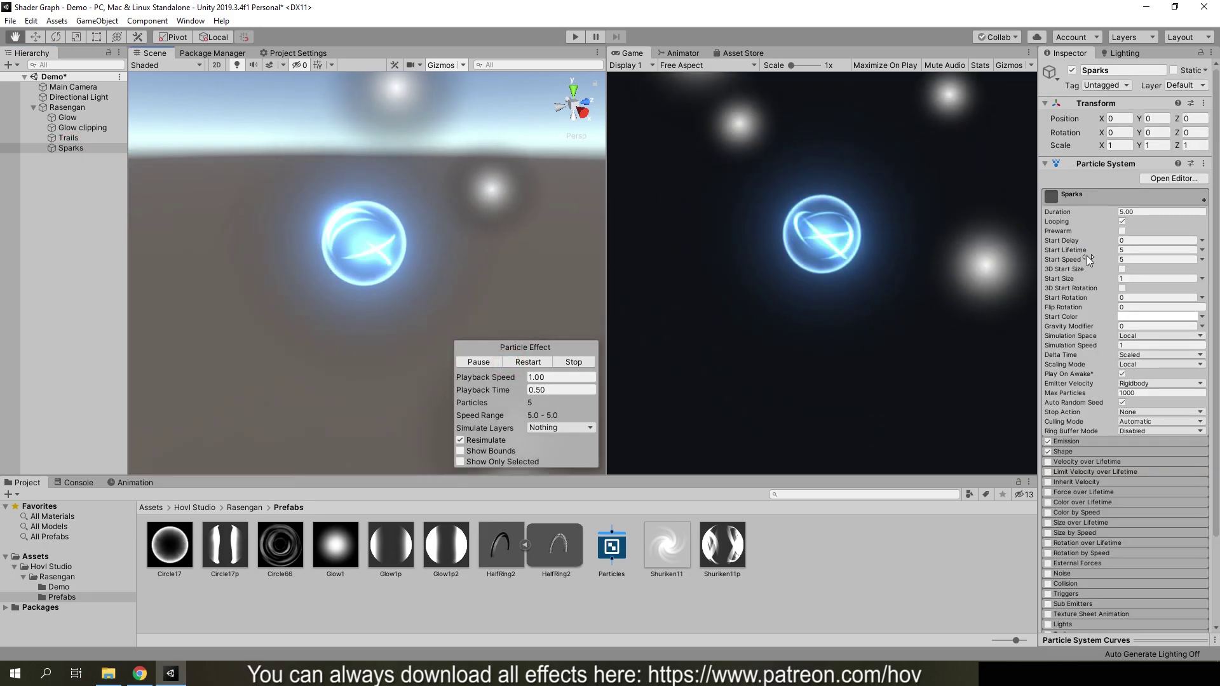
# Step: Set the Sparks Start Lifetime and Duration to 1
pyautogui.press('BackSpace')
pyautogui.write('1')
pyautogui.click(1131, 213)
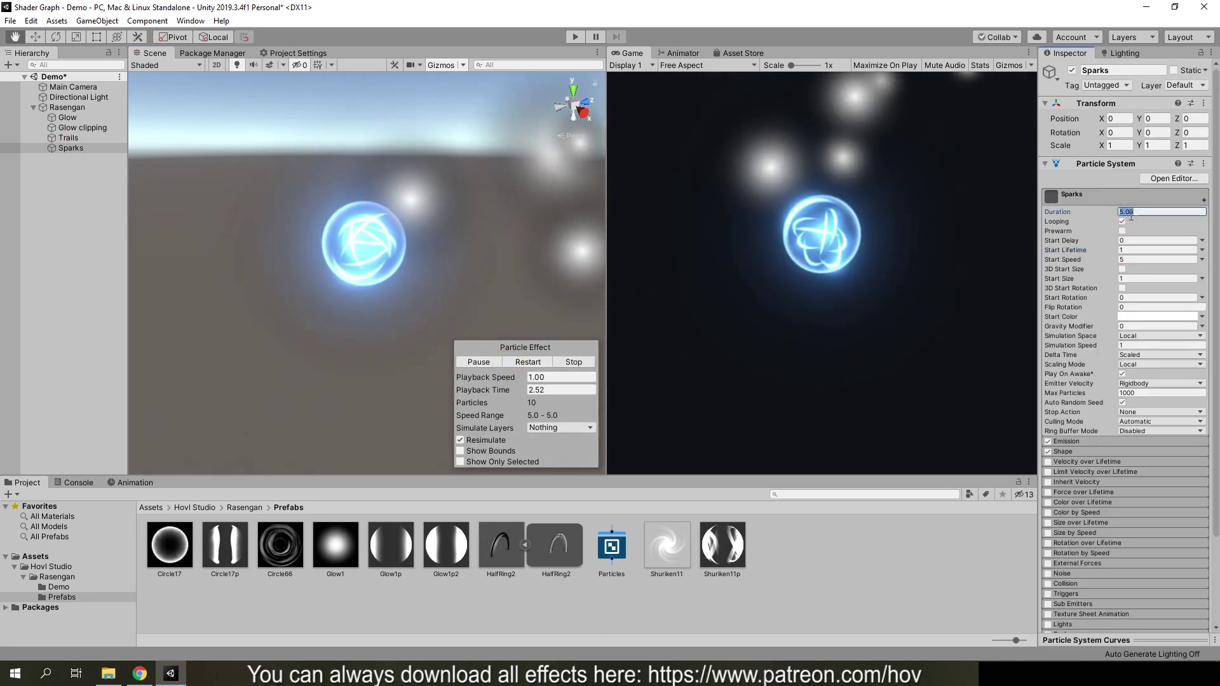
pyautogui.write('1')
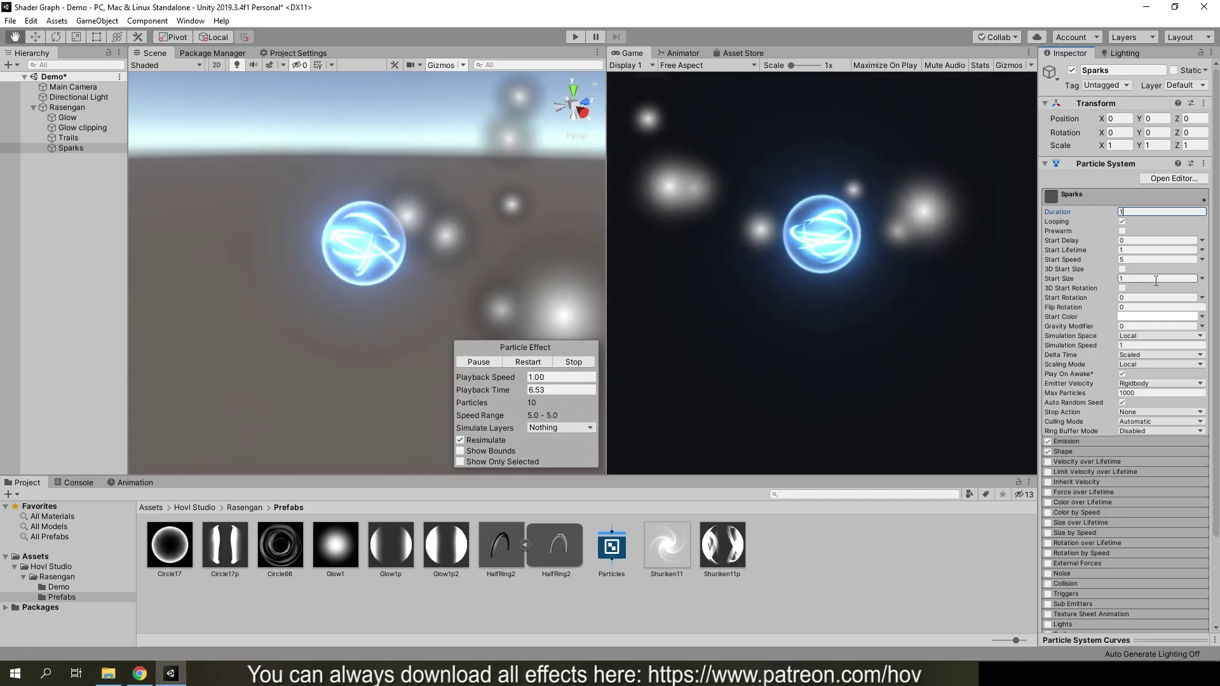
# Step: Make Sparks Start Size random between 0.02 and 0.04 and preview the result
pyautogui.click(1202, 278)
pyautogui.click(1176, 315)
pyautogui.click(1134, 278)
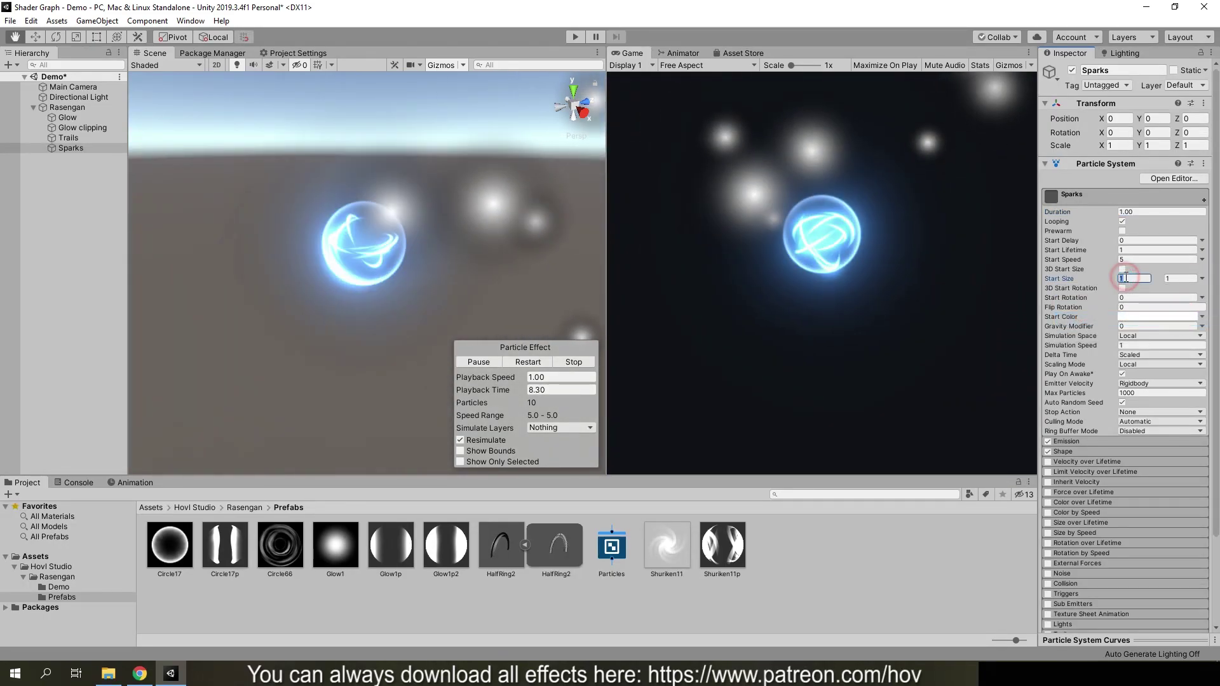
pyautogui.write('0.02')
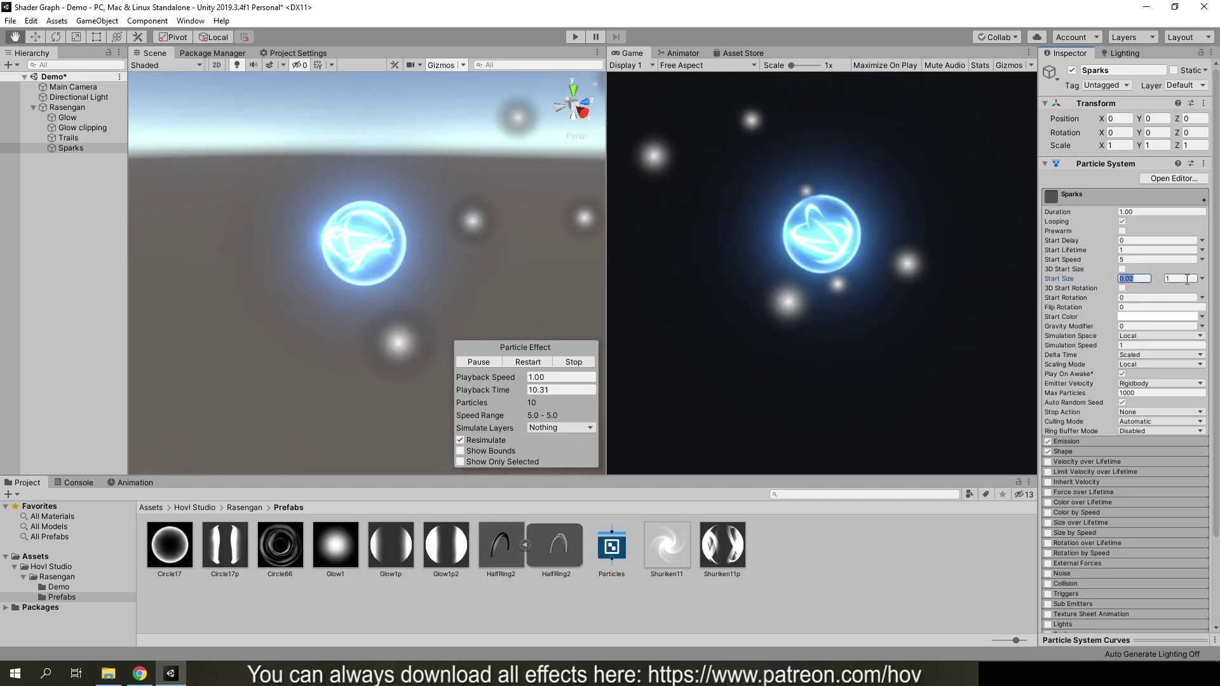
pyautogui.click(1187, 278)
pyautogui.write('0.02')
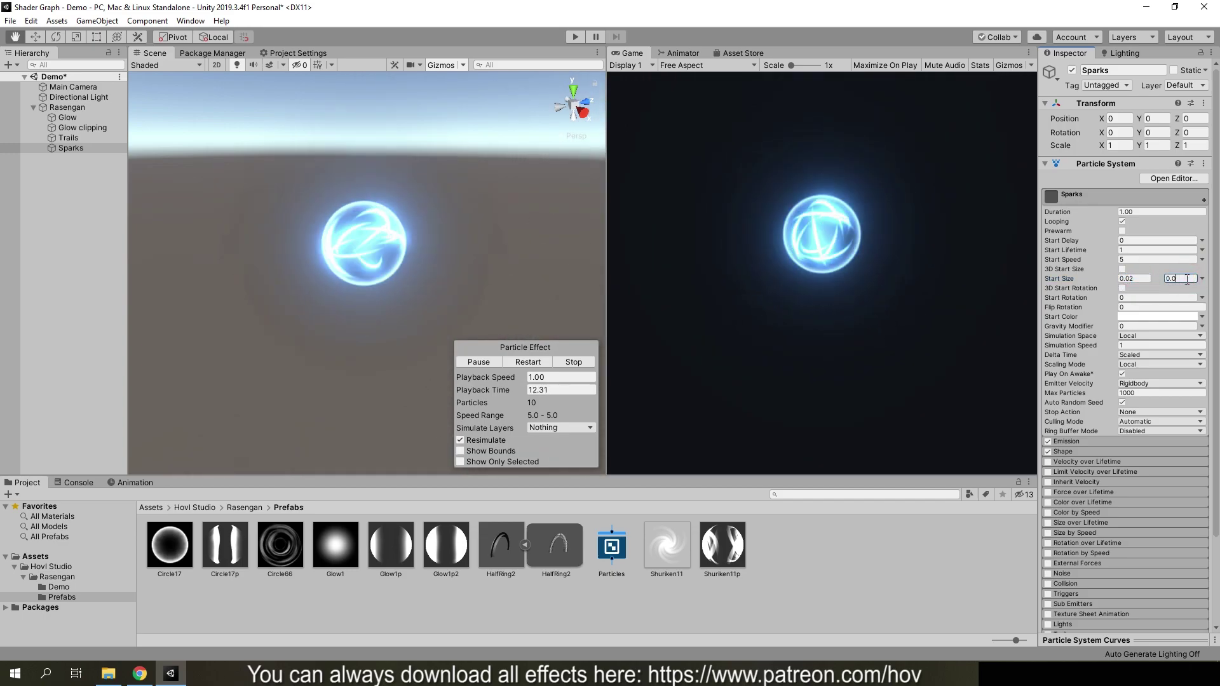
pyautogui.write('4')
pyautogui.click(522, 361)
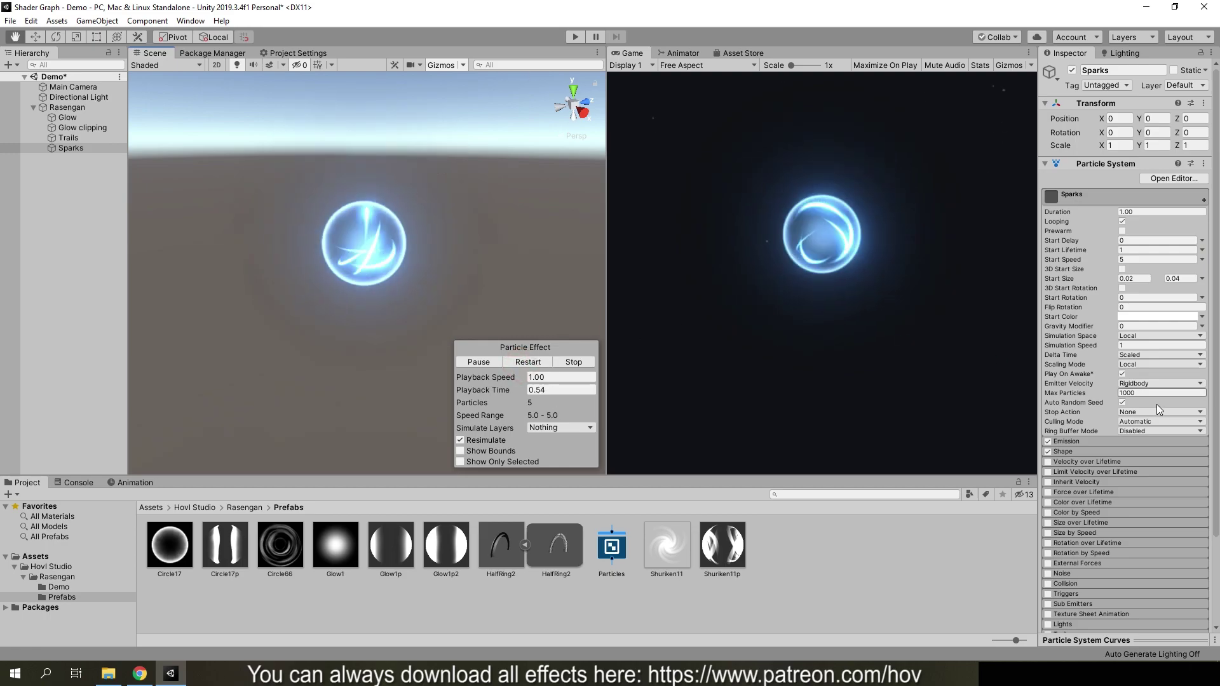
pyautogui.scroll(-3, 1156, 404)
pyautogui.click(1070, 552)
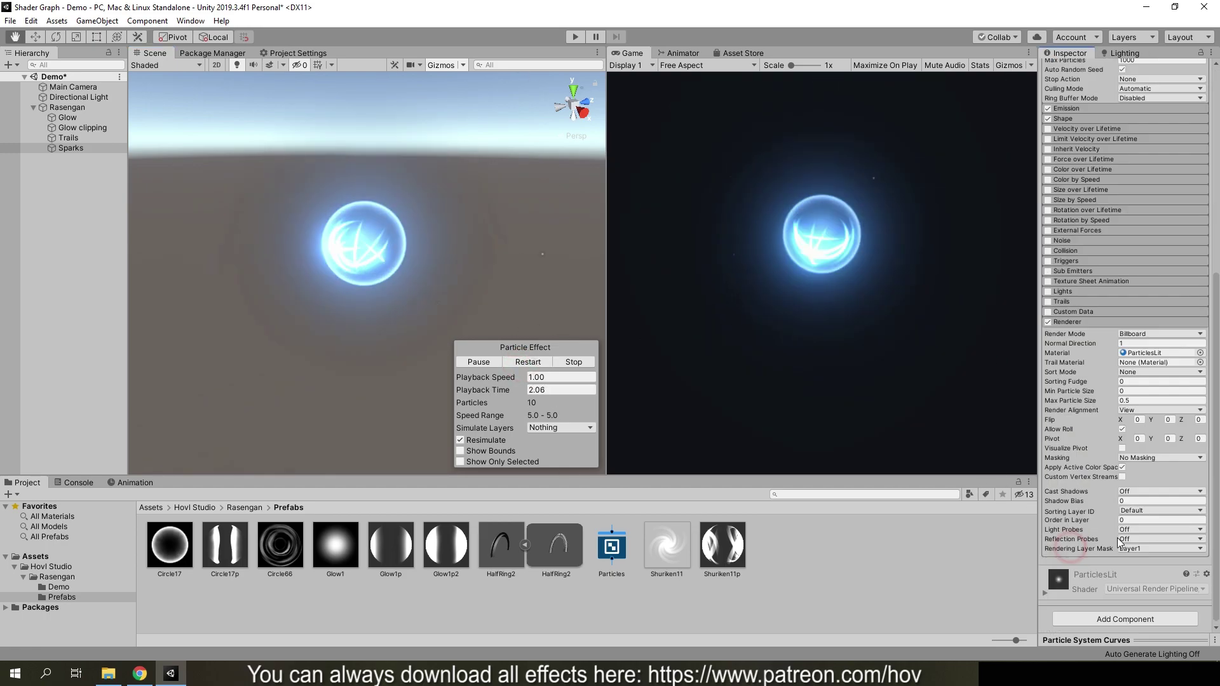
# Step: Assign the Glow1p2 material to the Sparks renderer
pyautogui.click(454, 547)
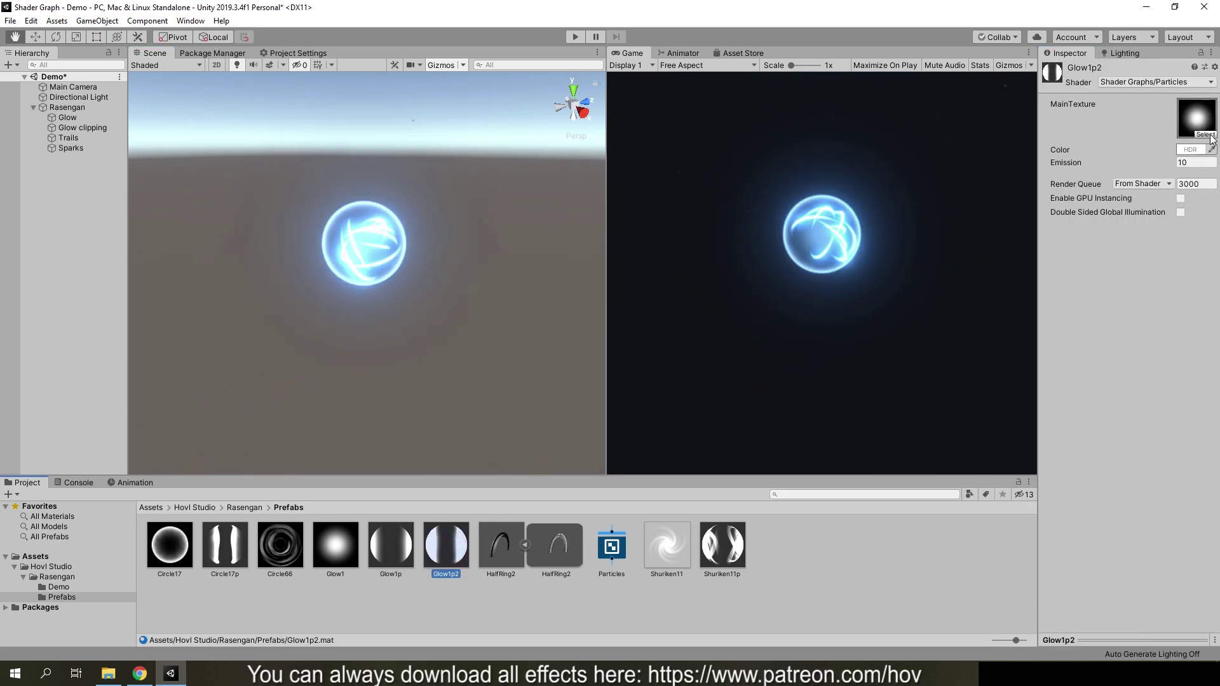
pyautogui.click(75, 148)
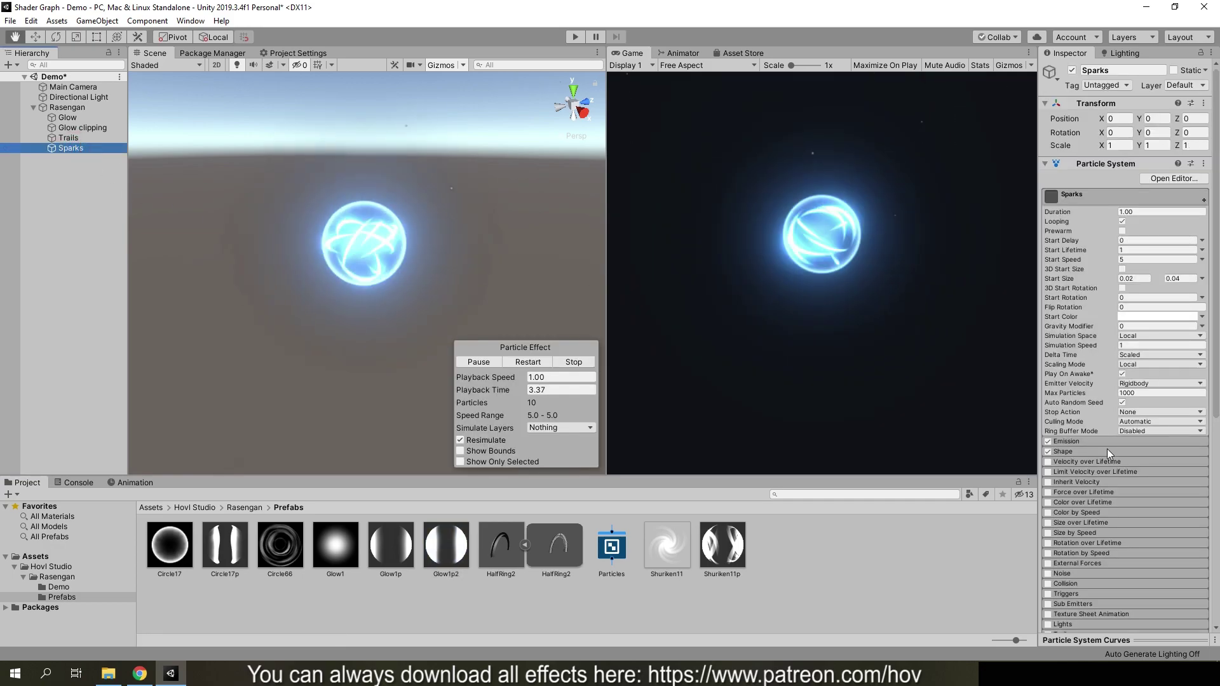
pyautogui.scroll(-10, 1107, 449)
pyautogui.click(471, 547)
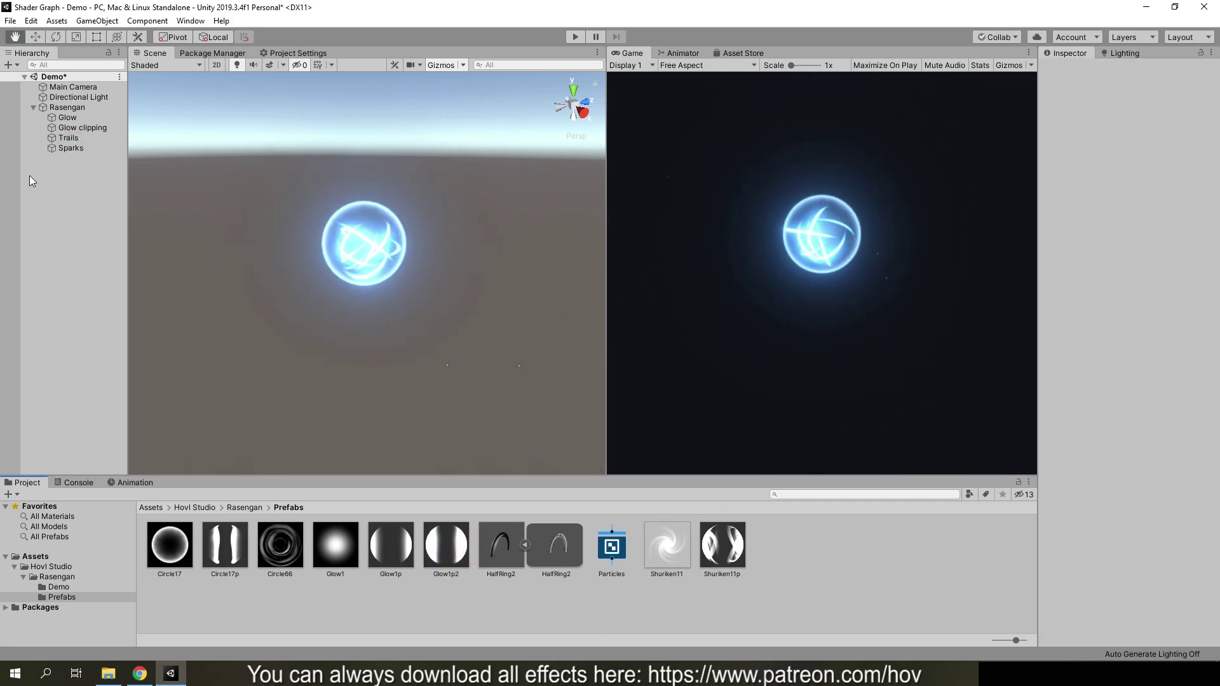
pyautogui.click(41, 148)
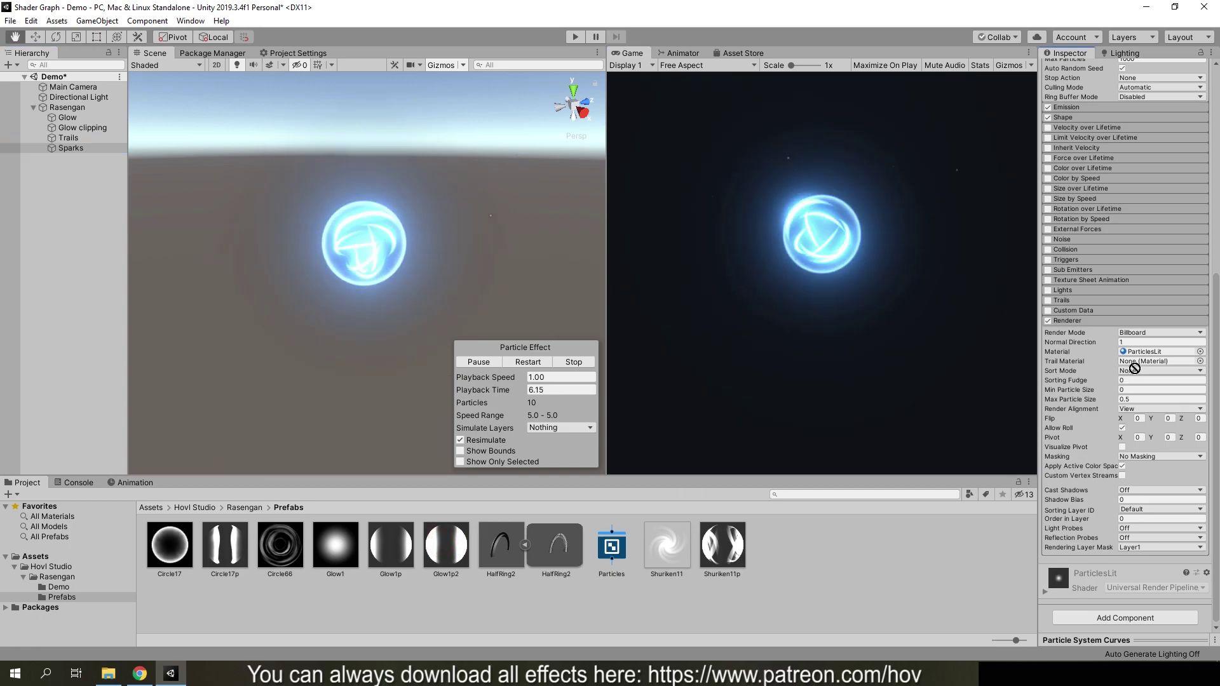
pyautogui.moveTo(503, 531); pyautogui.dragTo(1158, 352)
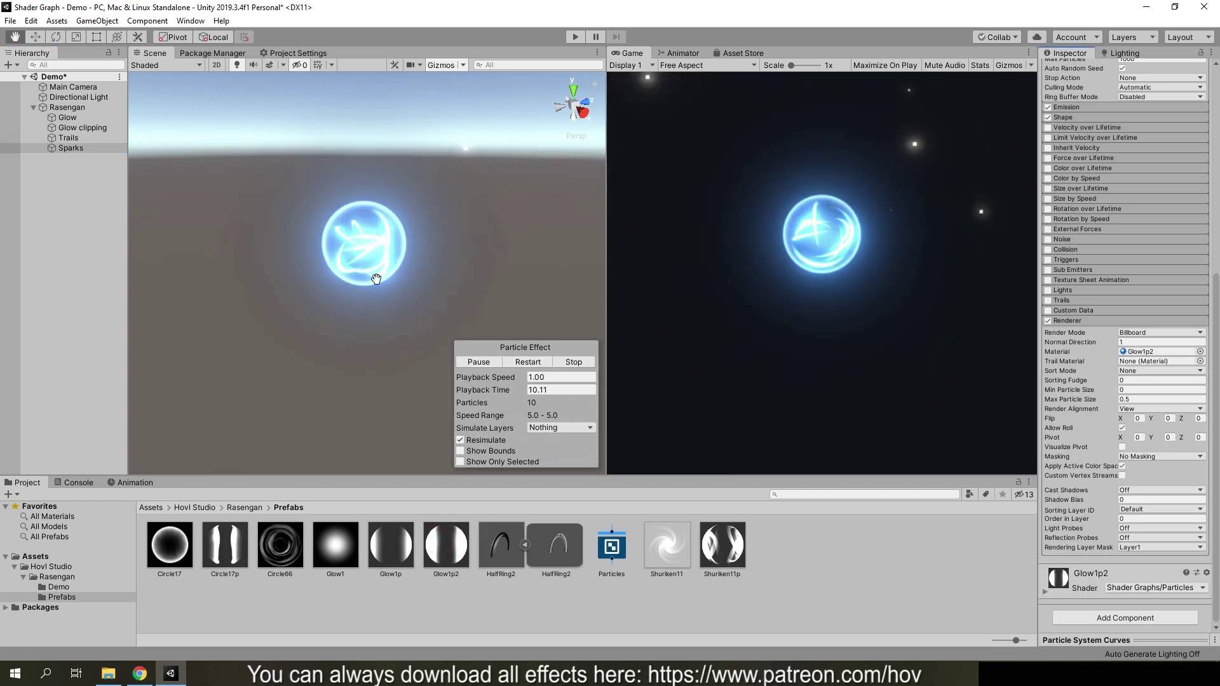
# Step: Set the Sparks render mode to Stretched Billboard with Length Scale 6
pyautogui.click(1134, 333)
pyautogui.click(1141, 359)
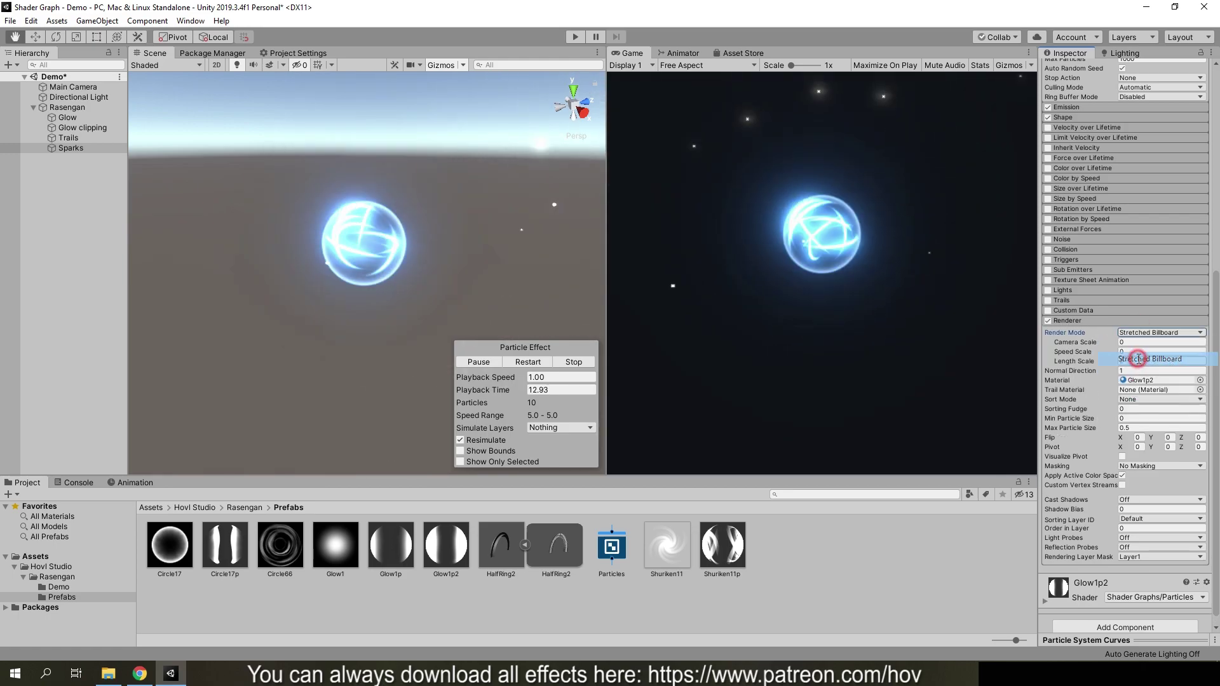
pyautogui.click(1130, 361)
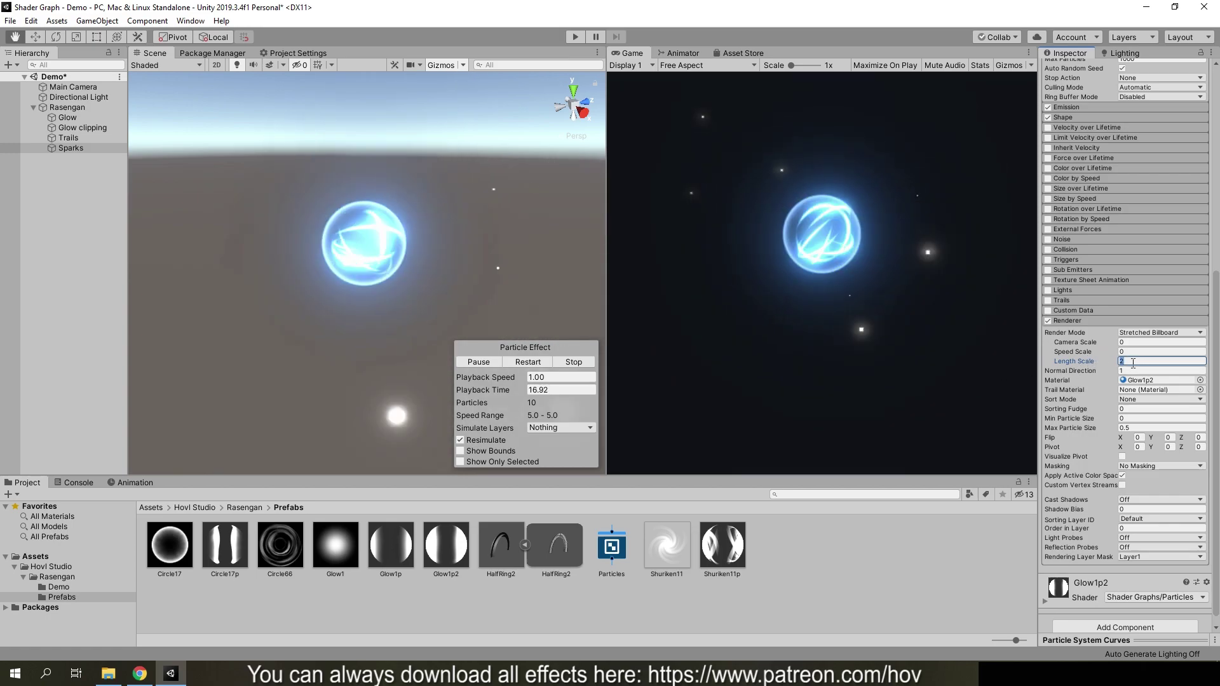
pyautogui.write('6')
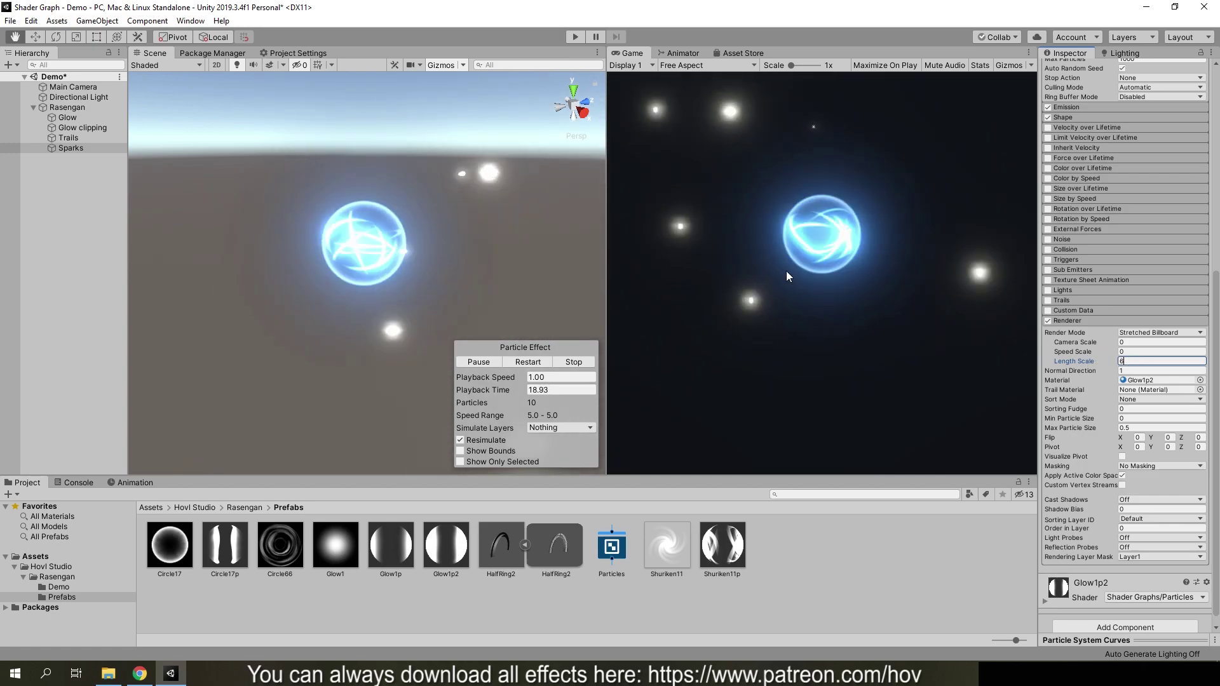
pyautogui.scroll(5, 1125, 305)
# Step: Tint the Sparks start colour light blue (86A0FF) with alpha 160
pyautogui.click(1138, 316)
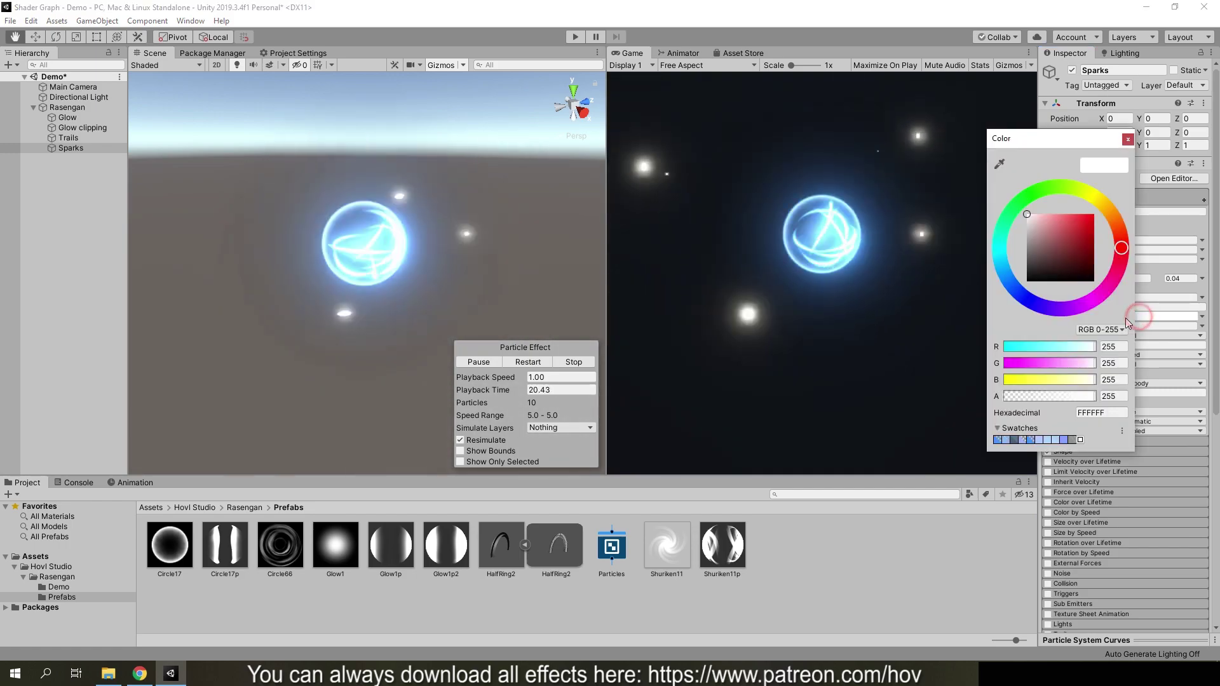
pyautogui.click(1065, 440)
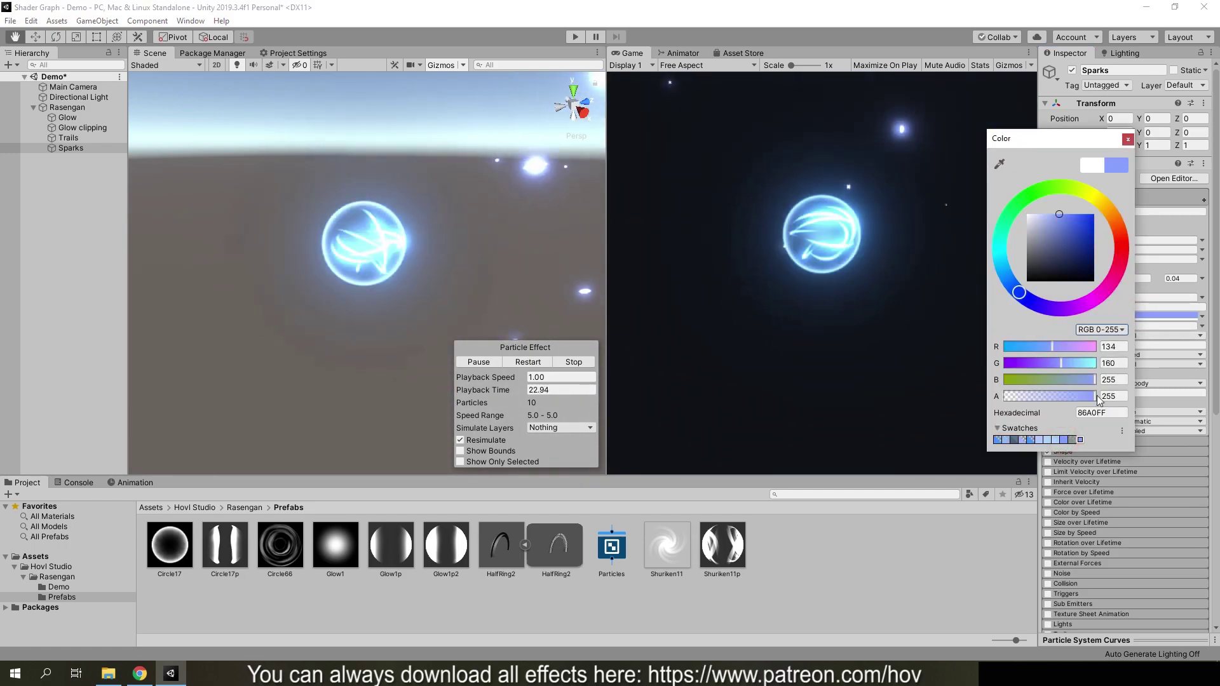
pyautogui.click(449, 229)
pyautogui.moveTo(449, 229)
pyautogui.keyDown('alt'); pyautogui.mouseDown()
pyautogui.moveTo(425, 259)
pyautogui.moveTo(458, 254)
pyautogui.mouseUp(); pyautogui.keyUp('alt')
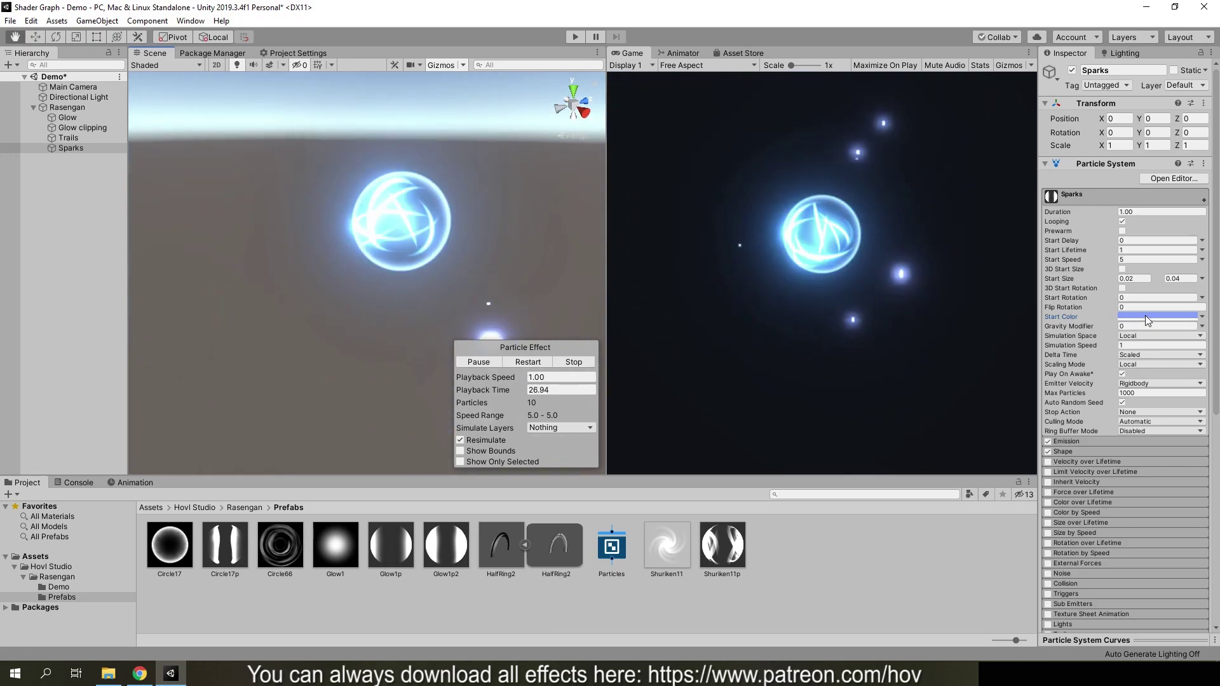
pyautogui.click(1145, 316)
pyautogui.click(1117, 396)
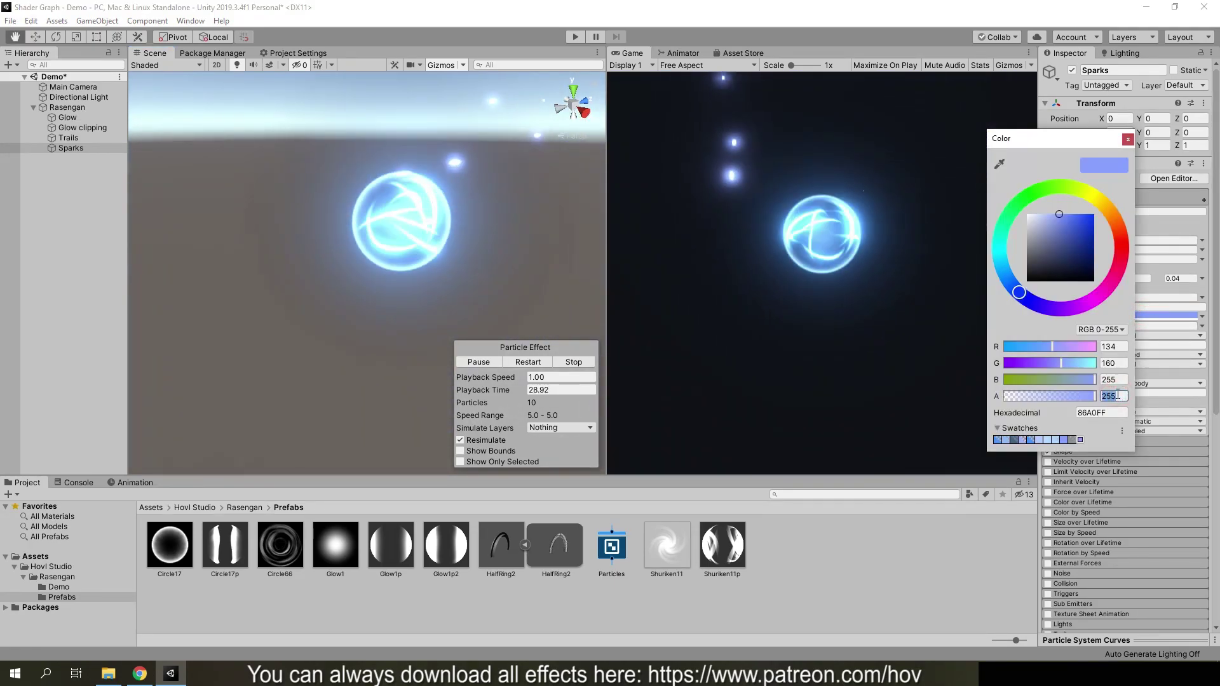
pyautogui.write('1')
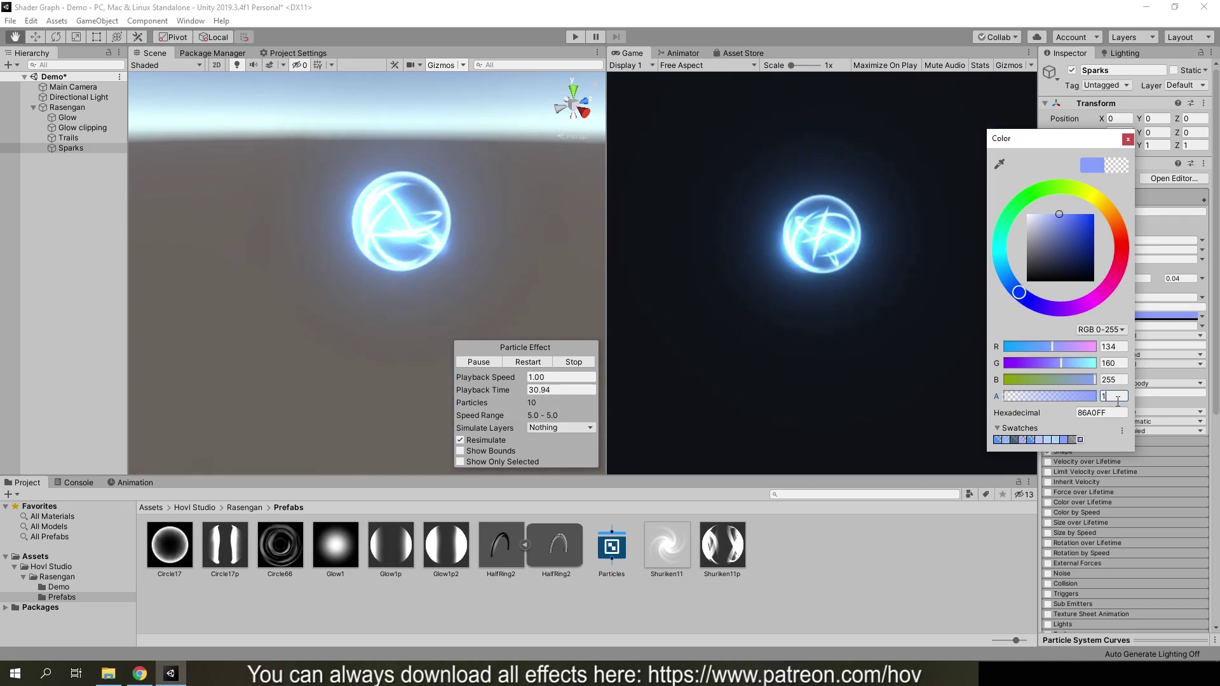
pyautogui.write('60')
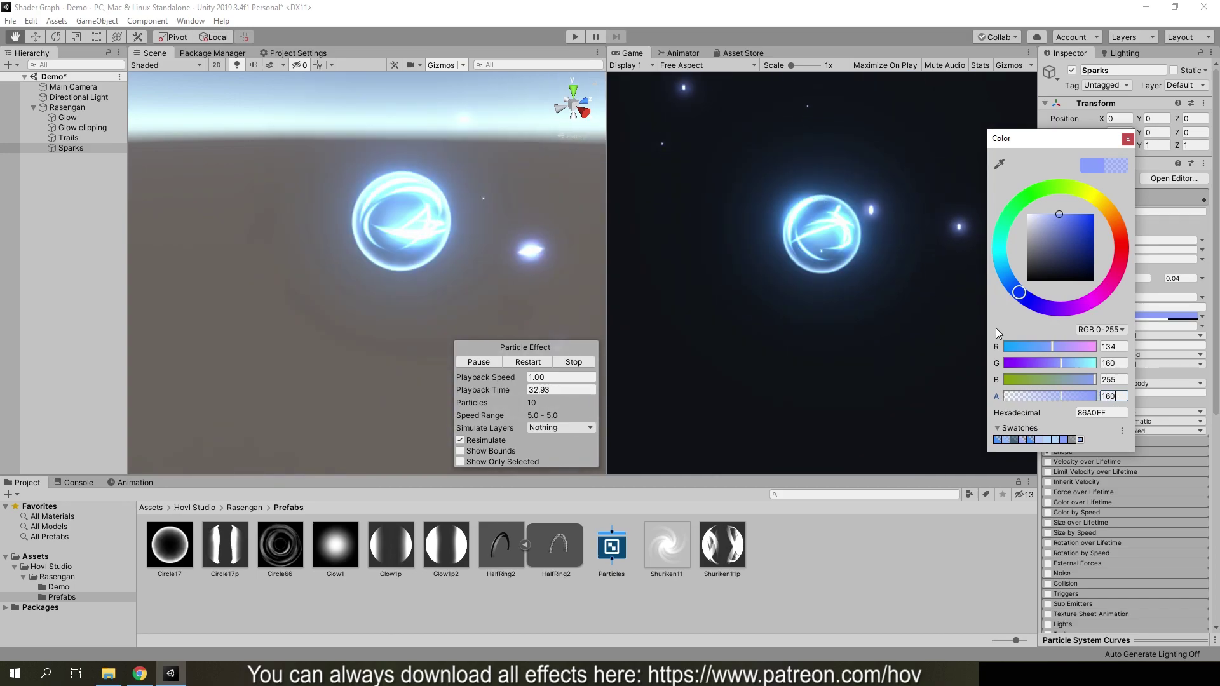
pyautogui.click(1128, 139)
# Step: Raise the Sparks emission rate to 40 per second and select Start Speed for editing
pyautogui.click(1066, 441)
pyautogui.write('4')
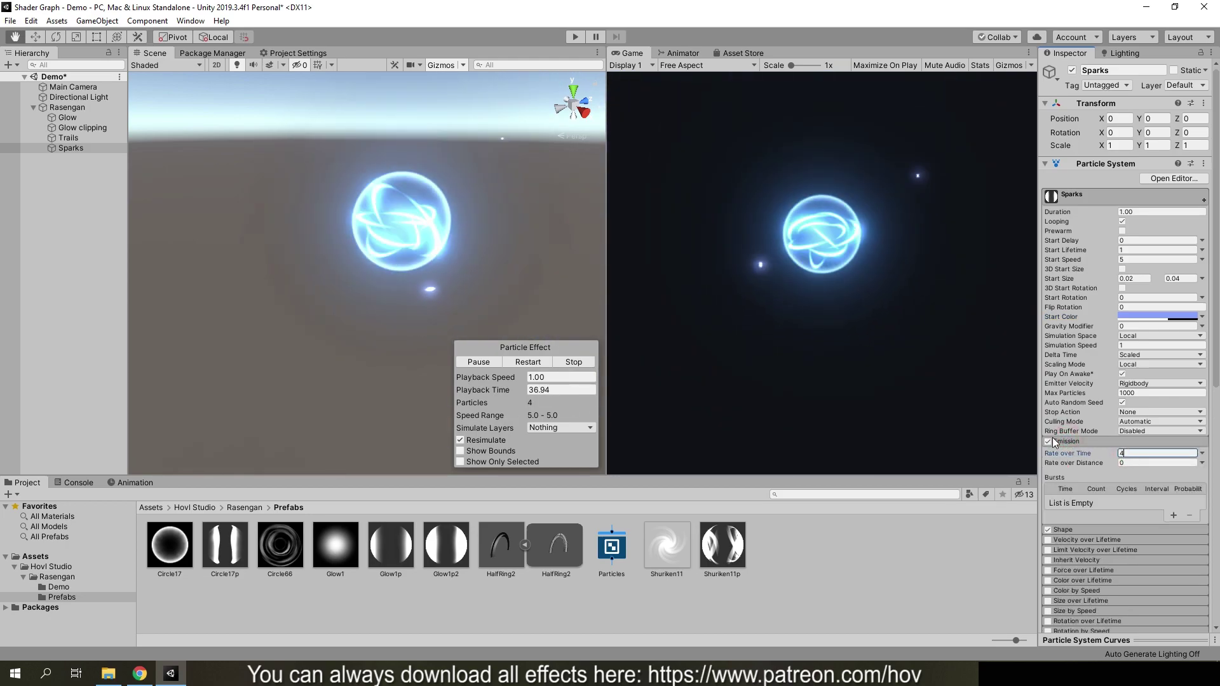
pyautogui.write('0')
pyautogui.click(539, 363)
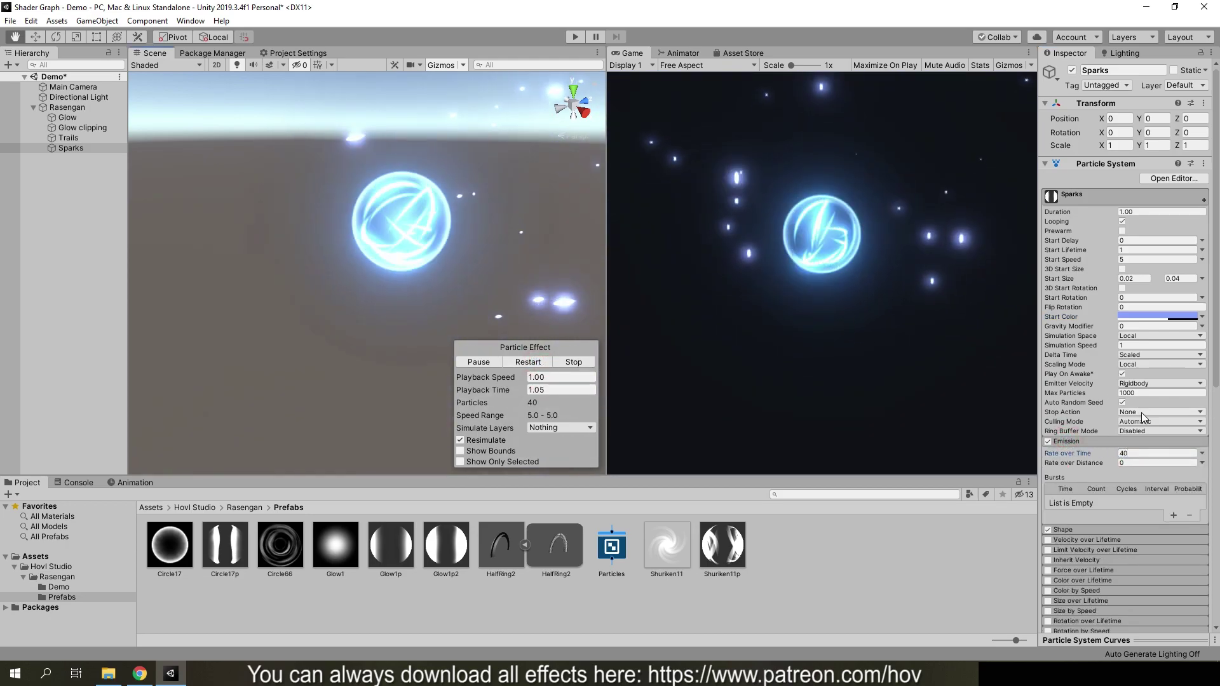
pyautogui.click(1078, 441)
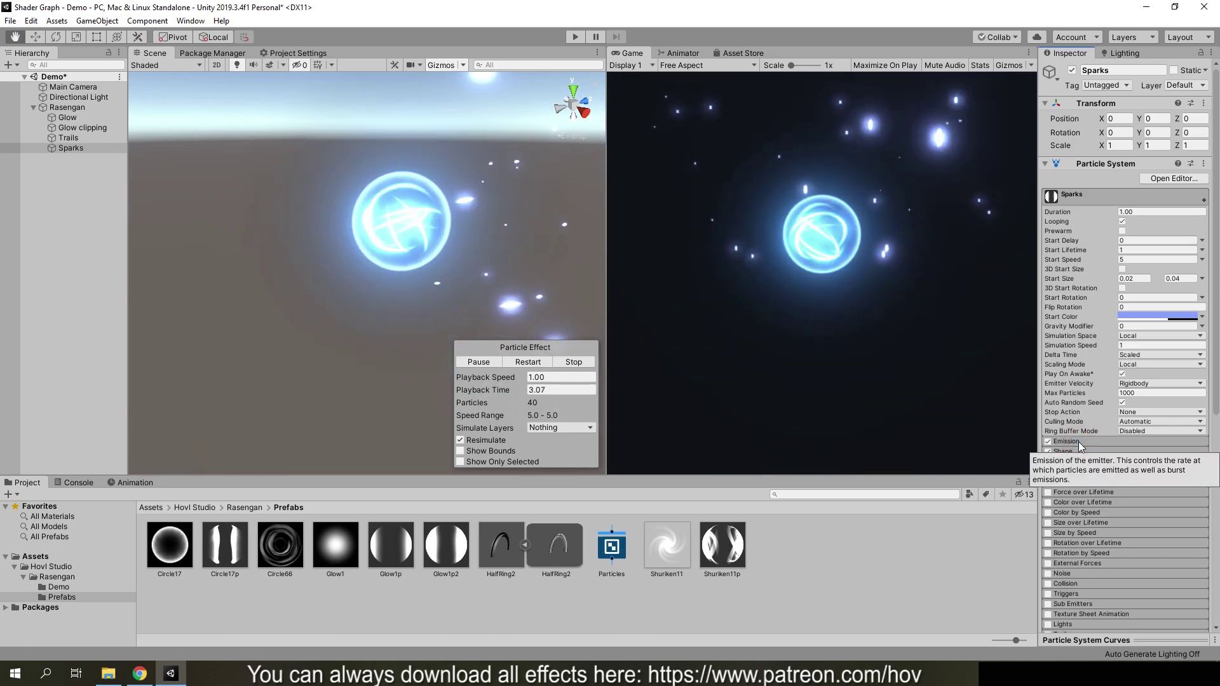
pyautogui.click(1137, 261)
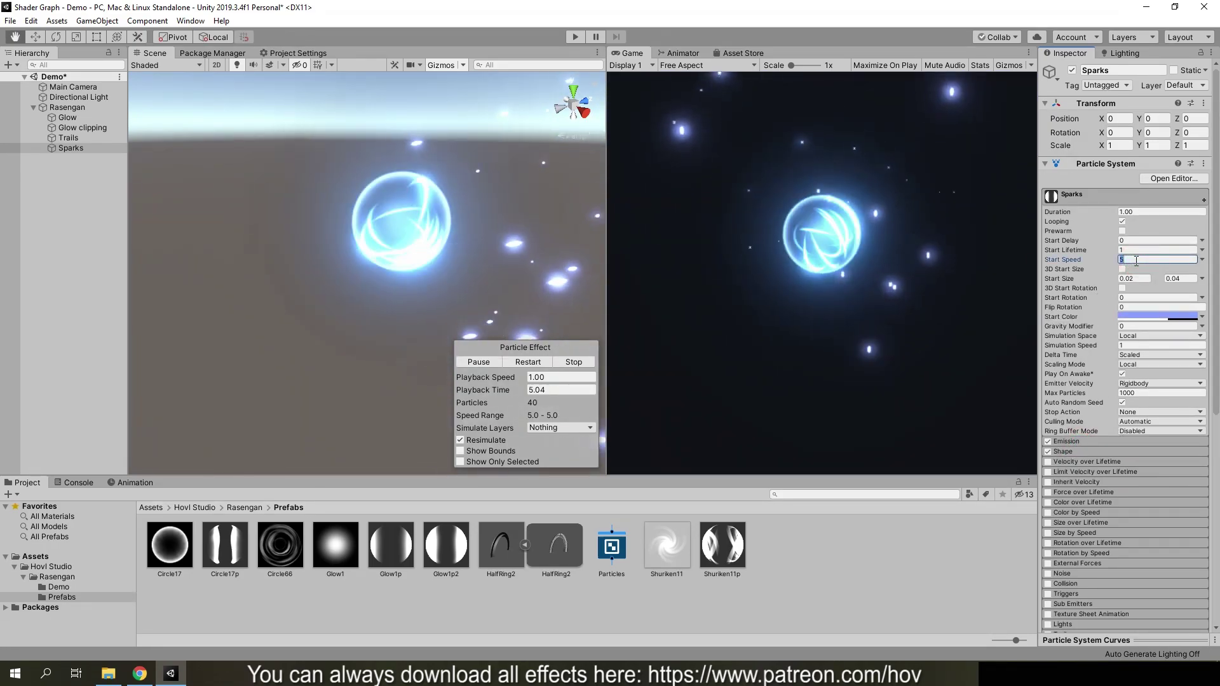
# Step: Set Start Speed to 0 and enable random orbital velocity with Y fixed at 10
pyautogui.write('0')
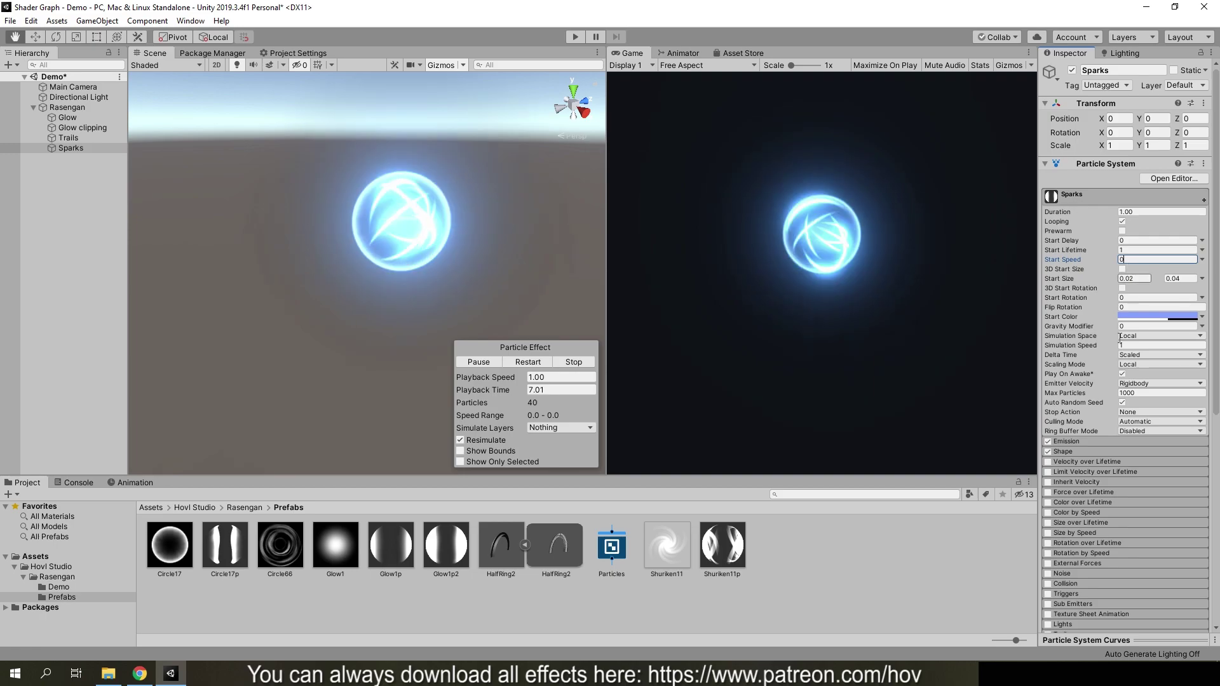
pyautogui.scroll(-6, 1083, 432)
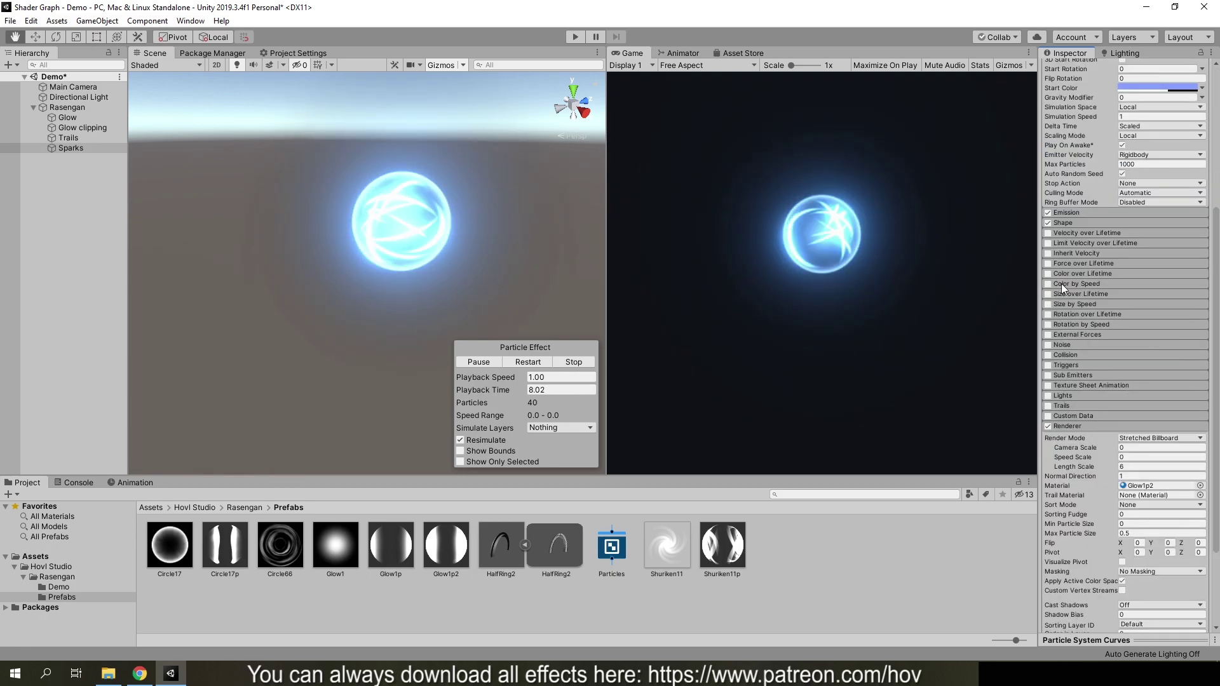
pyautogui.click(1077, 232)
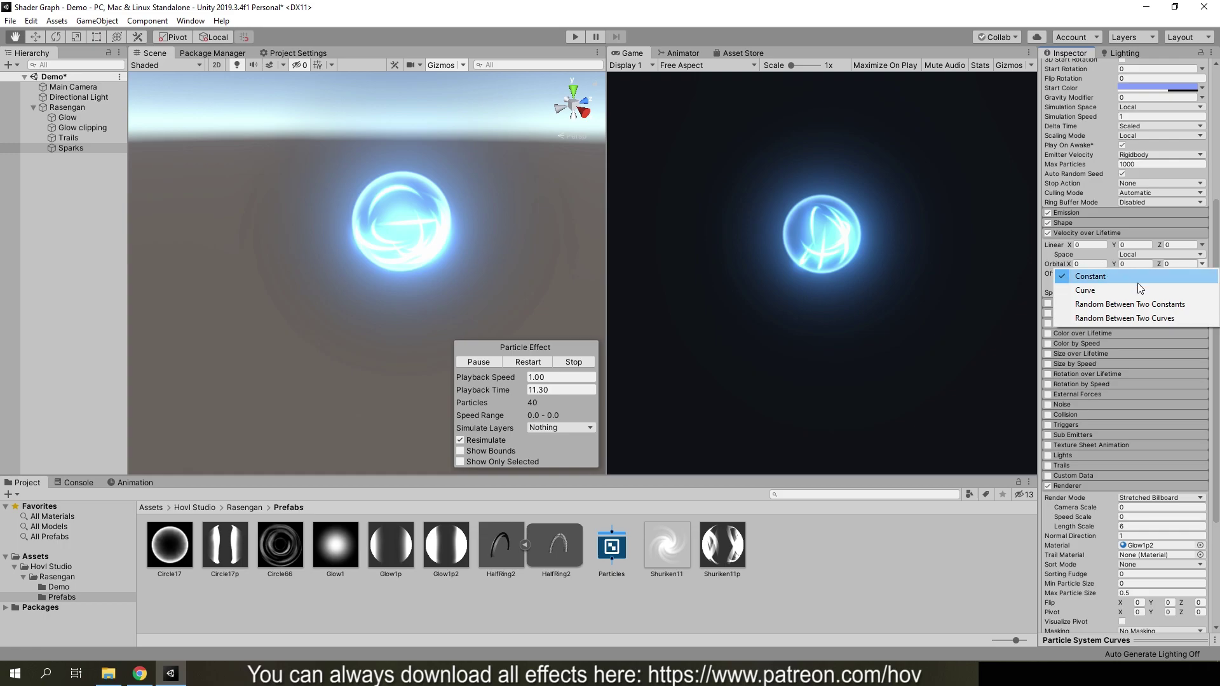
pyautogui.click(1141, 307)
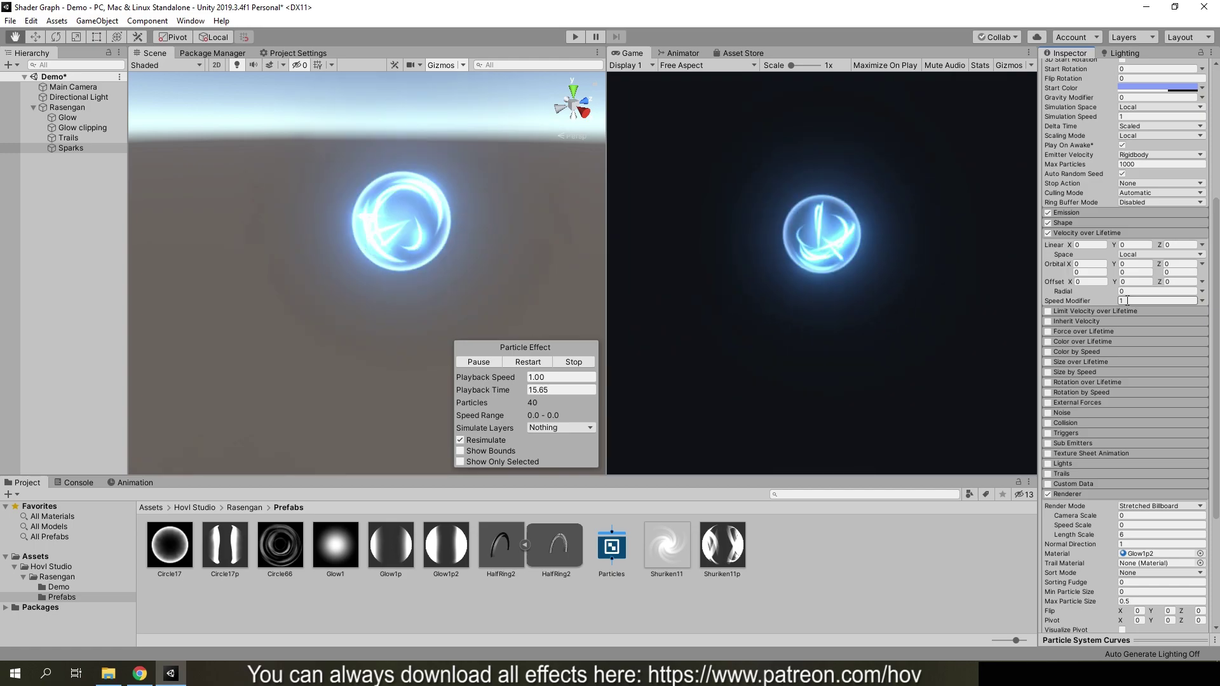
pyautogui.click(1135, 263)
pyautogui.write('10')
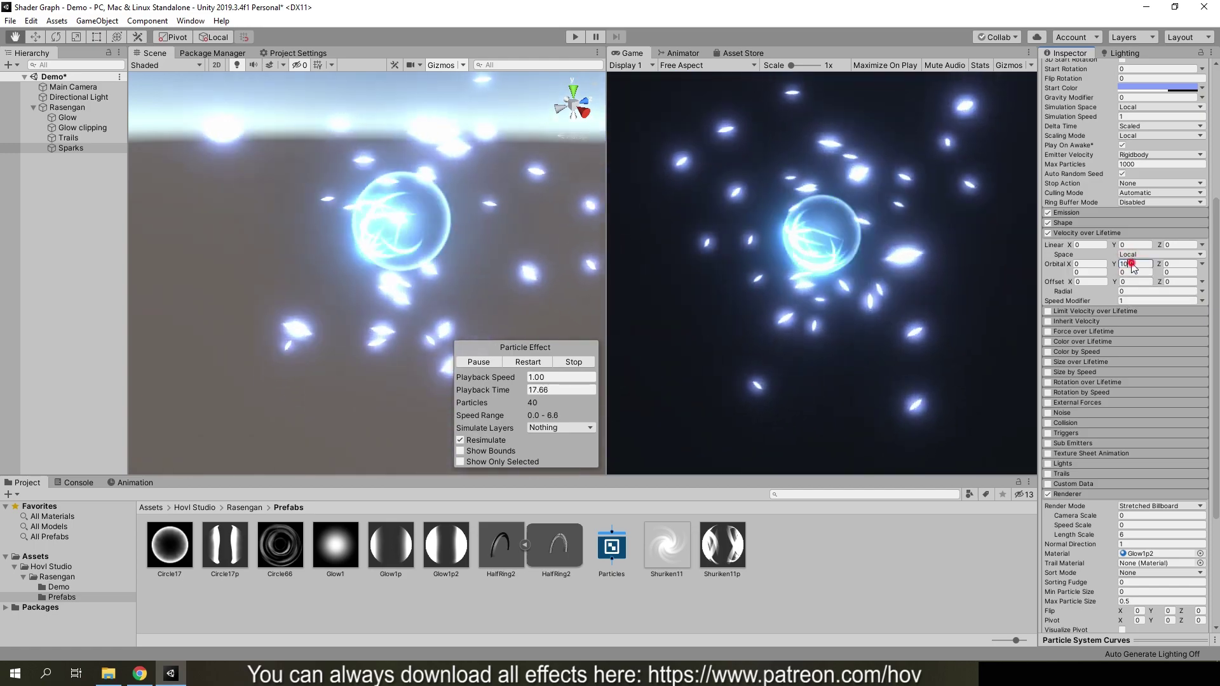
pyautogui.click(1130, 272)
pyautogui.write('10')
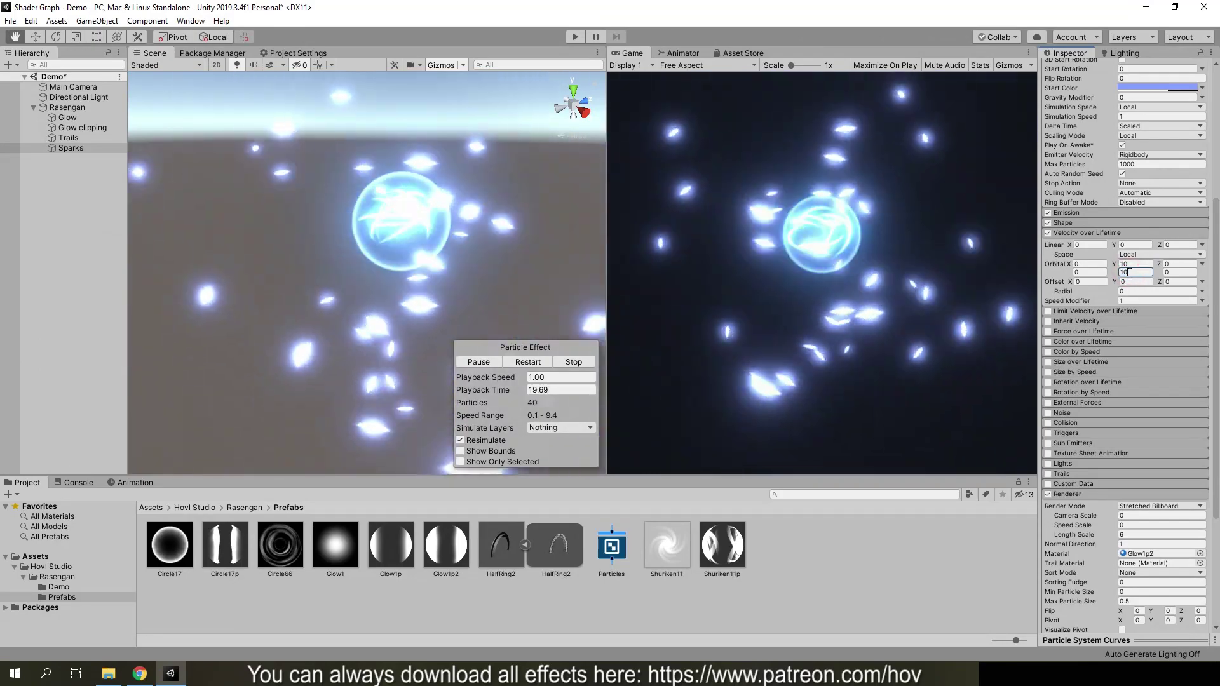
# Step: Set the orbital X and Z velocity ranges to -4 through 4
pyautogui.click(1088, 264)
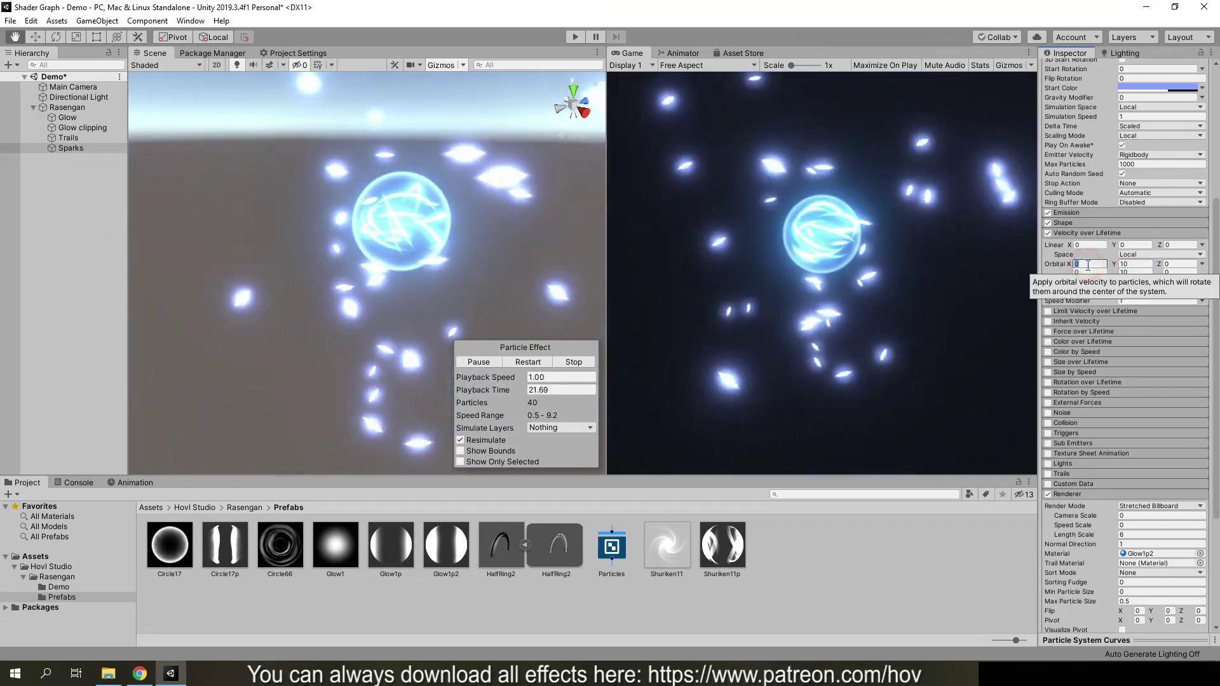
pyautogui.write('-4')
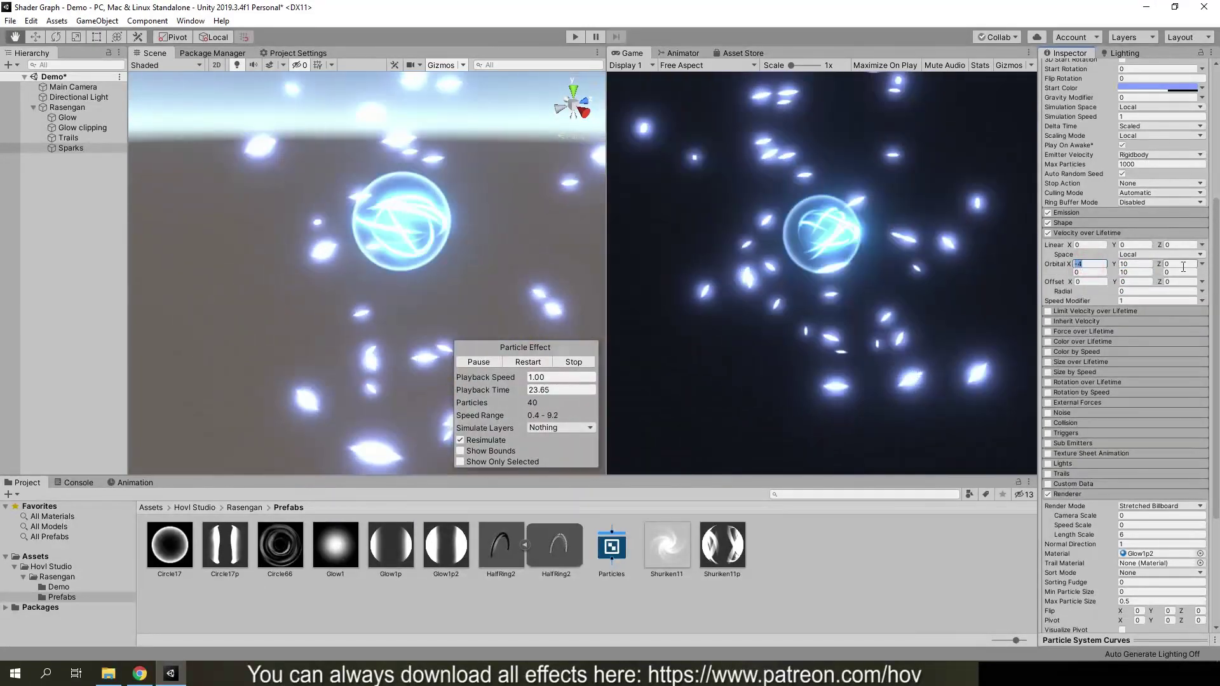
pyautogui.click(1184, 265)
pyautogui.write('-4')
pyautogui.press('Tab')
pyautogui.write('4')
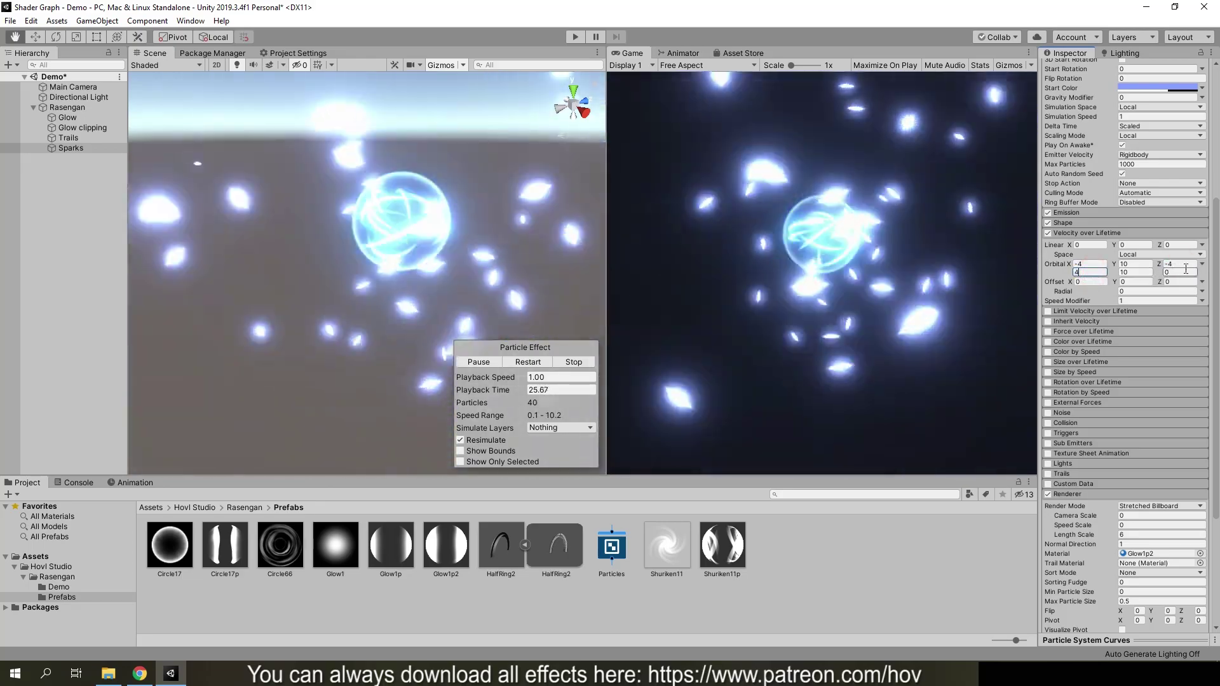
pyautogui.click(1183, 272)
pyautogui.write('4')
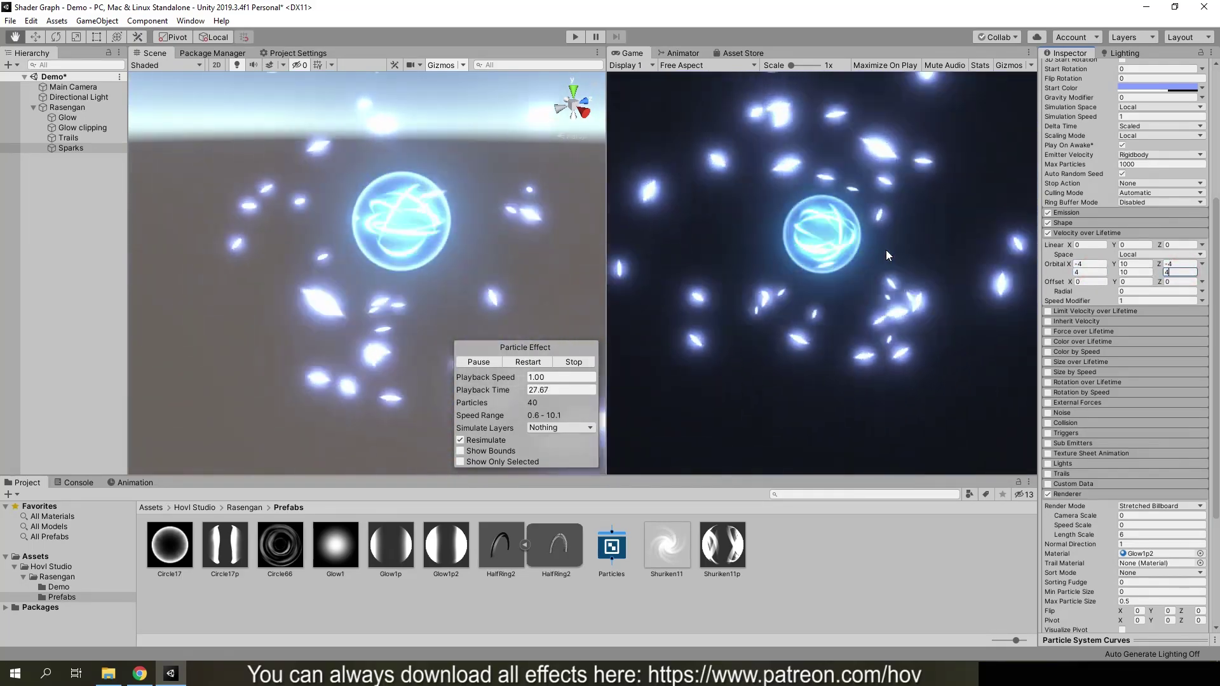
pyautogui.click(1077, 223)
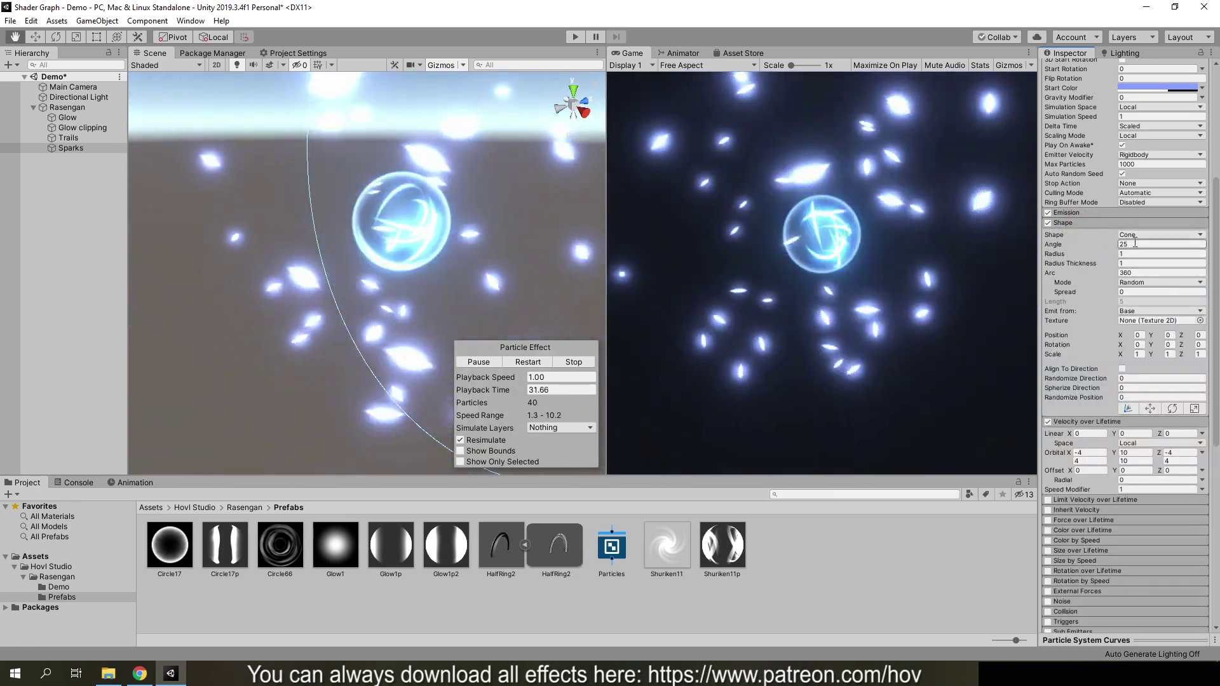
# Step: Switch the Sparks emitter shape to Circle and check the Rasengan reference art in Chrome
pyautogui.click(1135, 235)
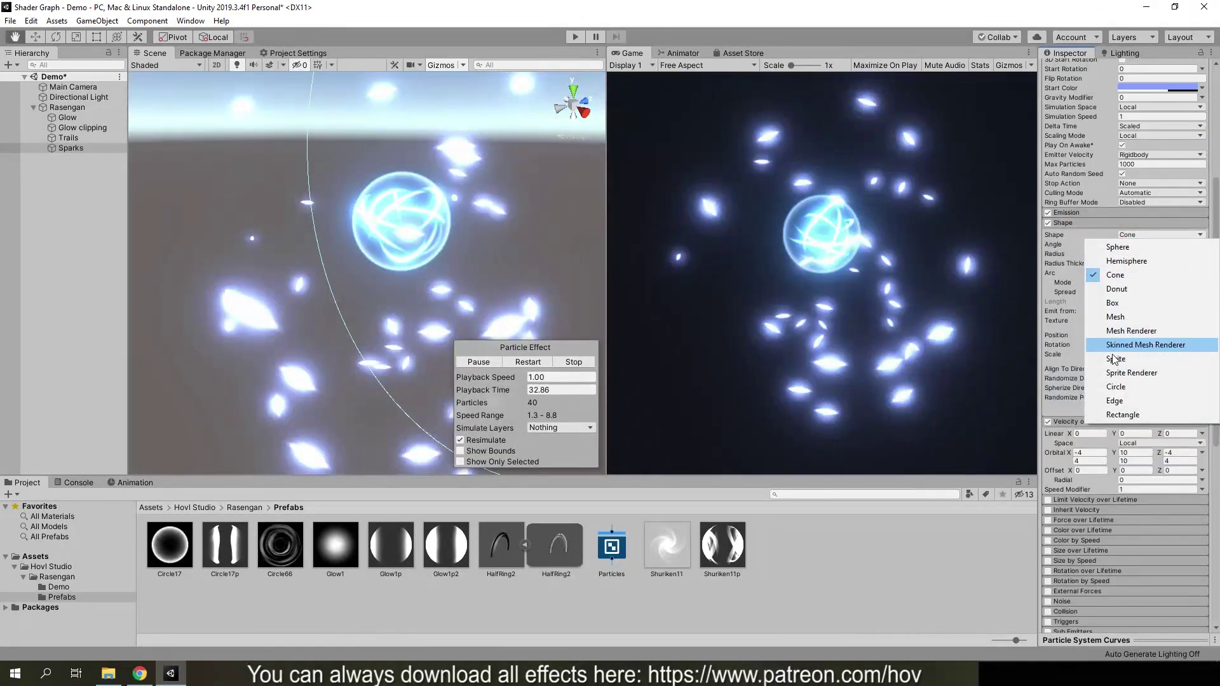
pyautogui.click(1121, 387)
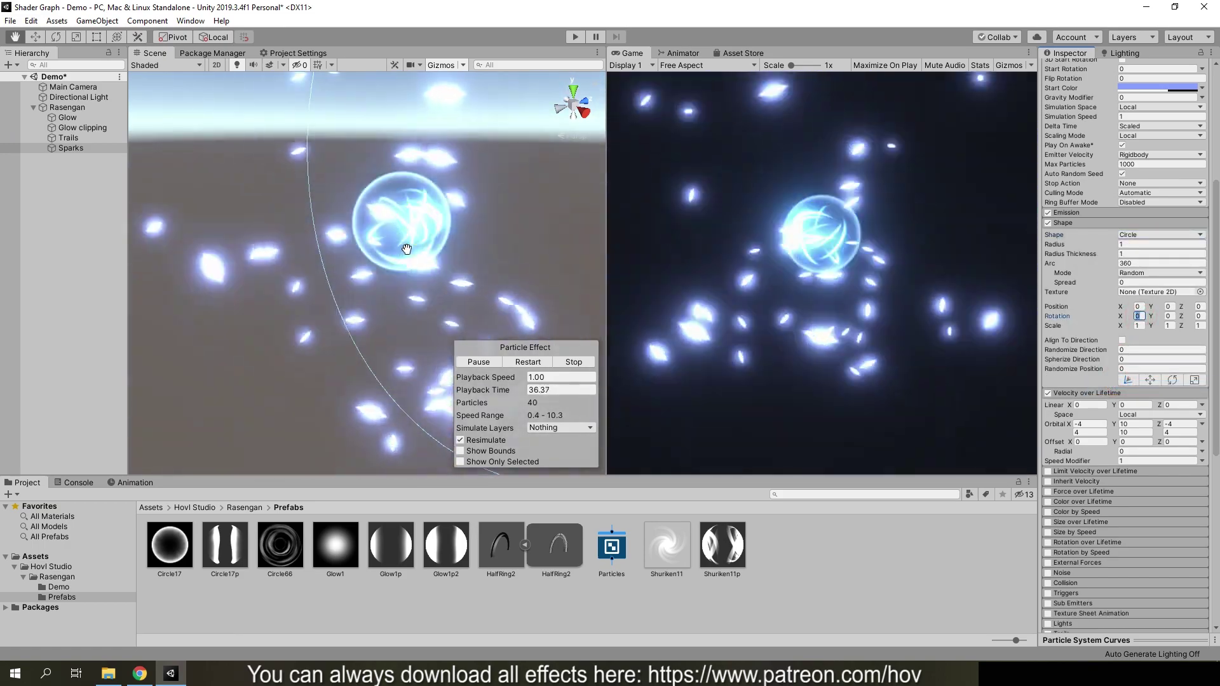
pyautogui.click(143, 676)
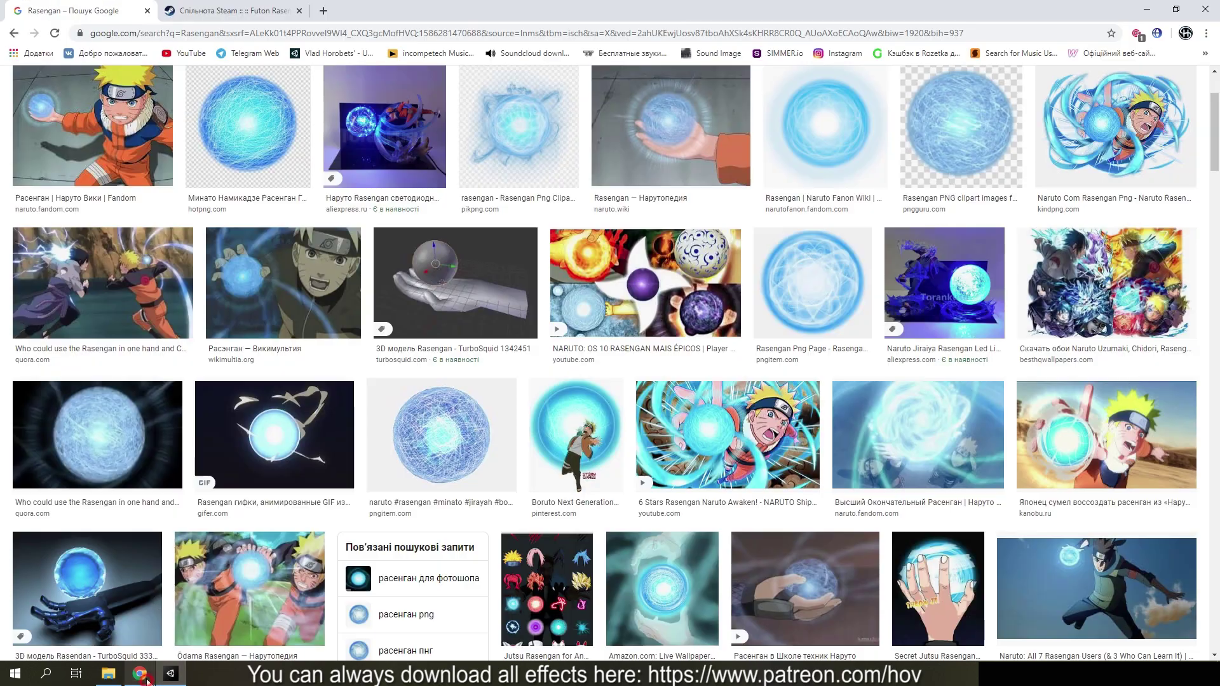
pyautogui.click(213, 6)
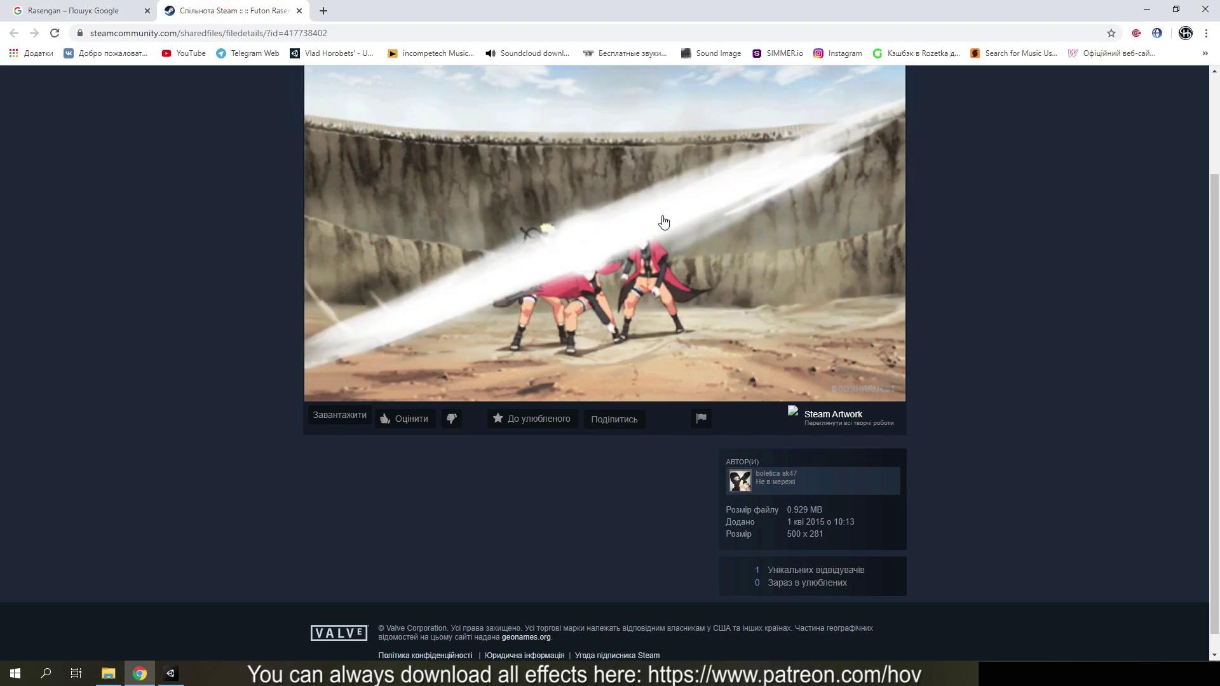
pyautogui.click(170, 674)
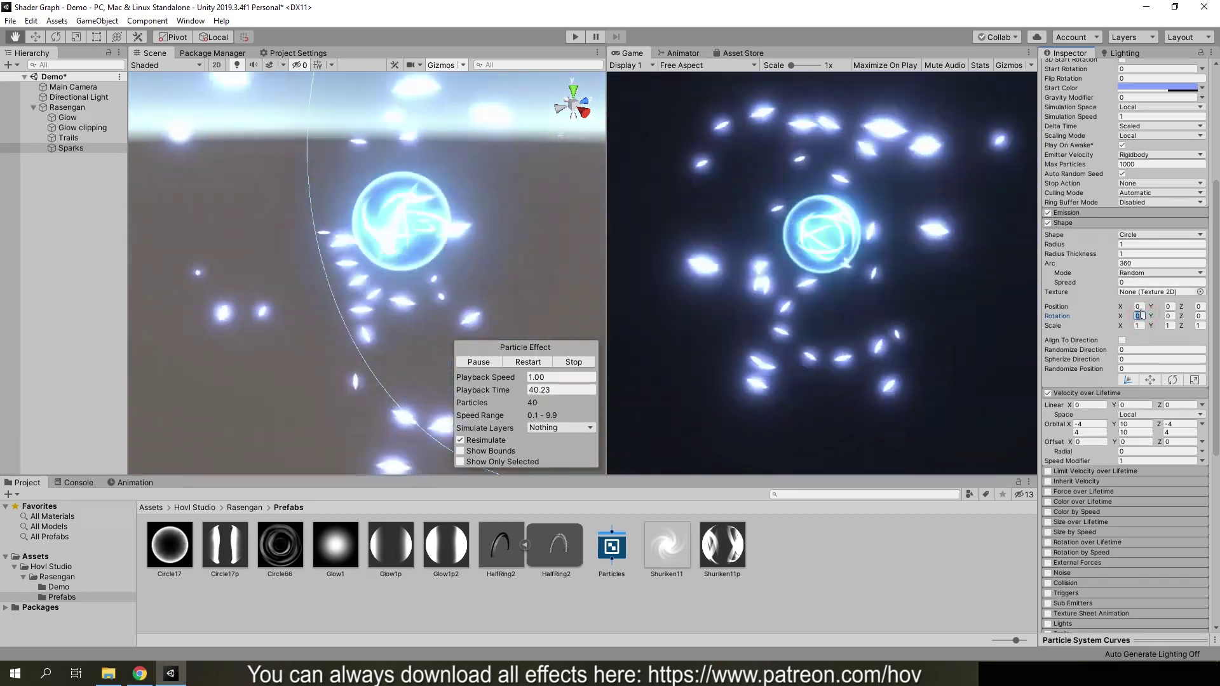
# Step: Rotate the circle emitter 90 on X and shrink its Radius to 0.1
pyautogui.write('90')
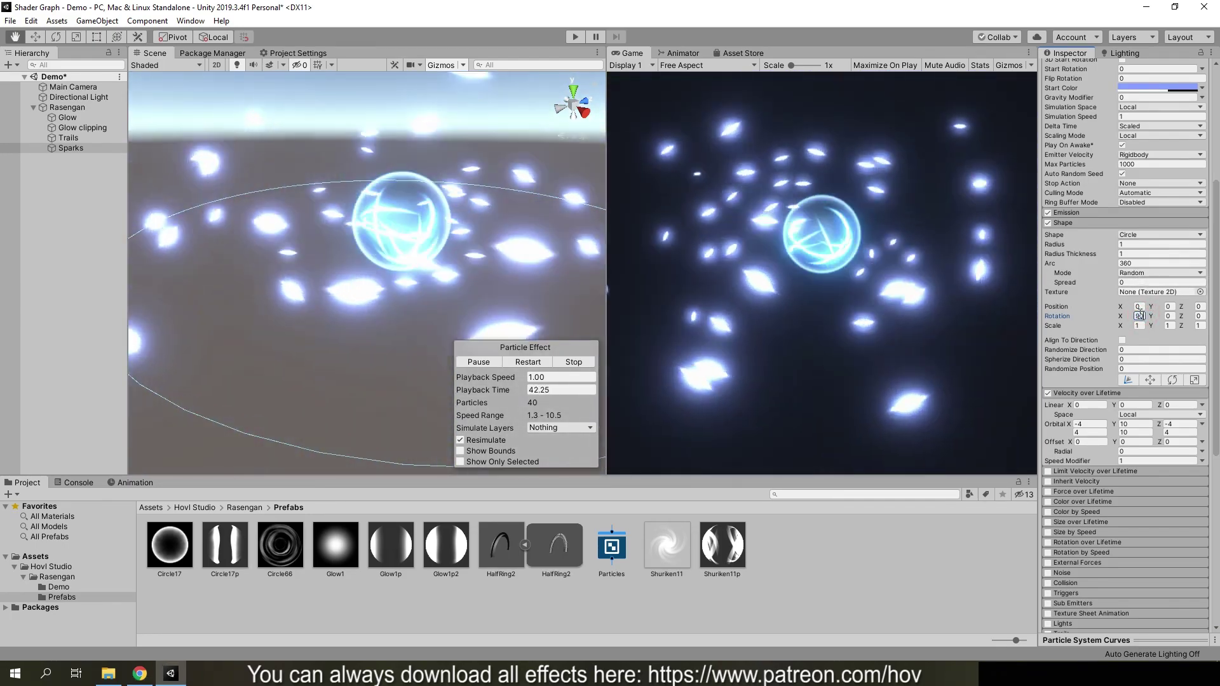
pyautogui.click(1133, 245)
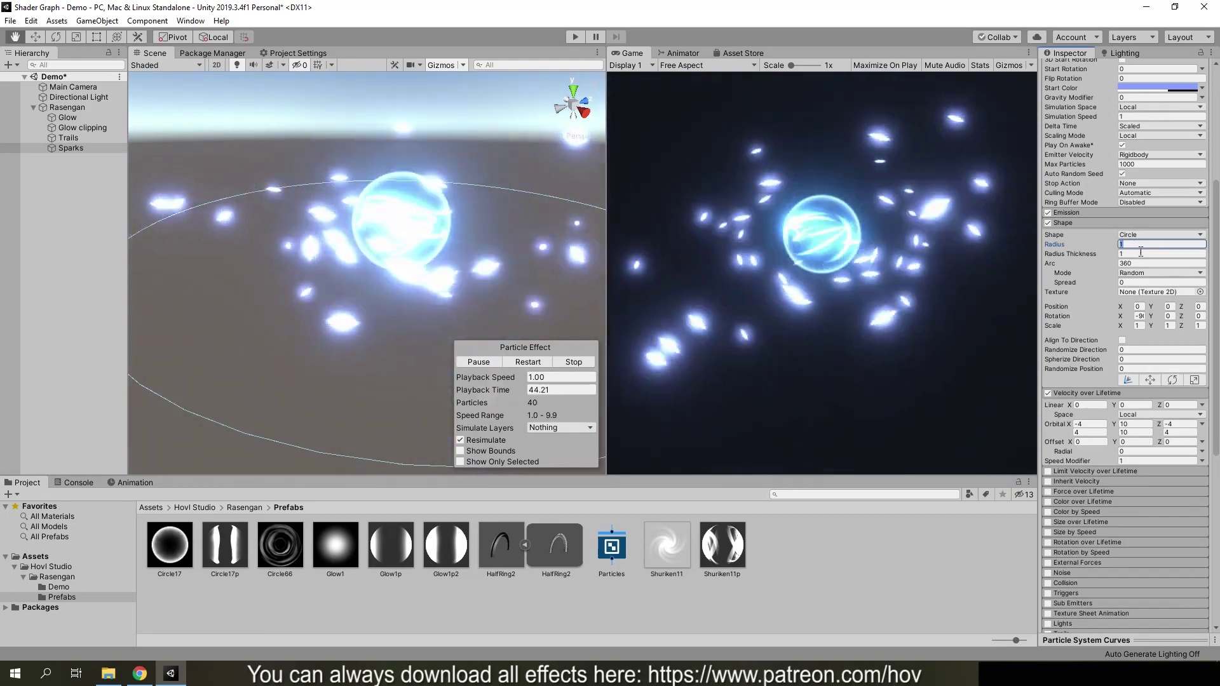
pyautogui.write('0.')
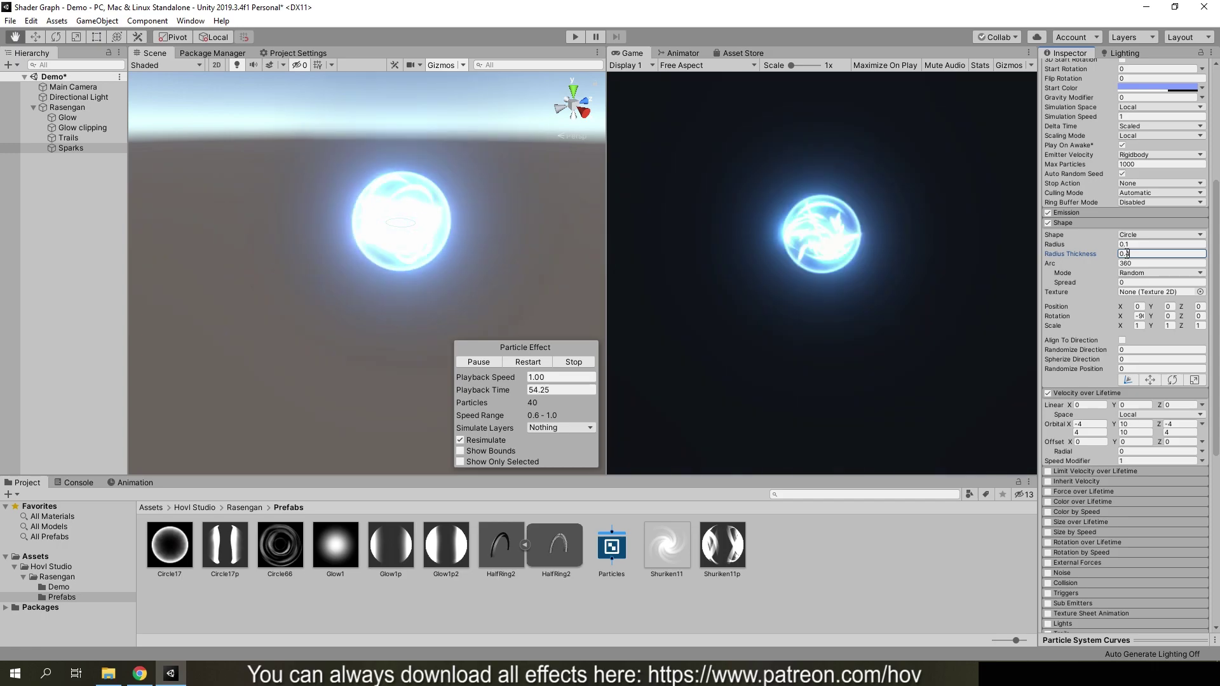
pyautogui.click(1065, 224)
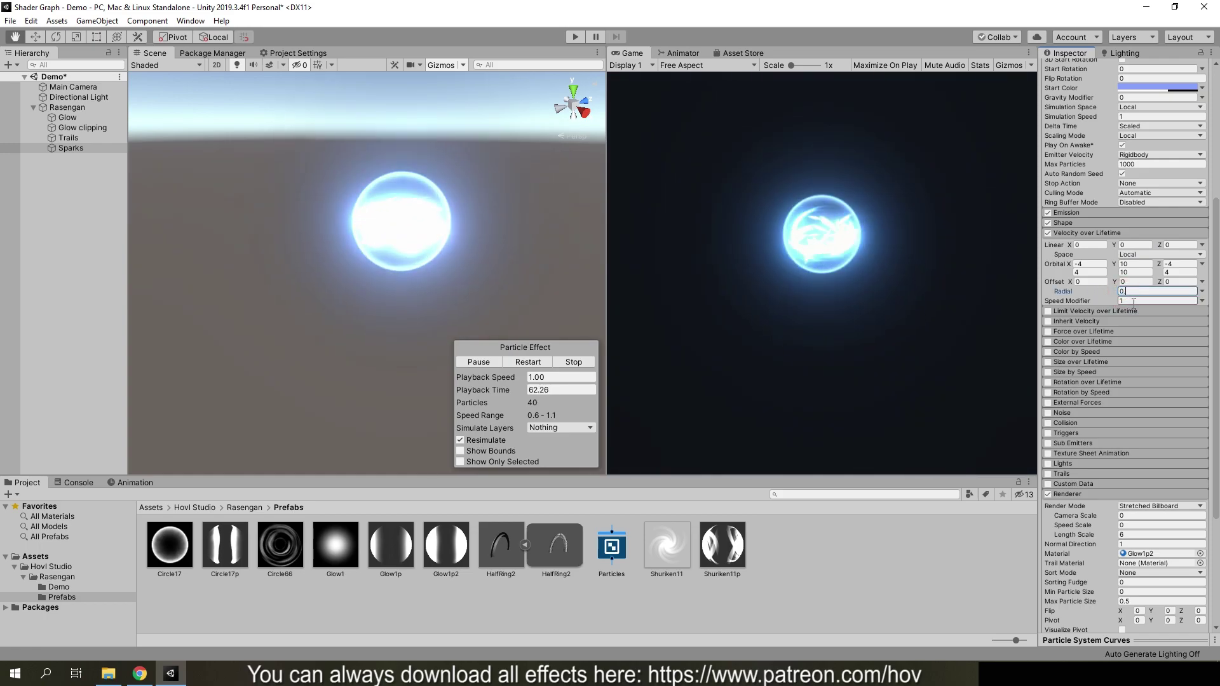
# Step: Randomise the Sparks orbit offset between -0.3 and 0.3 on X and Z
pyautogui.write('.2')
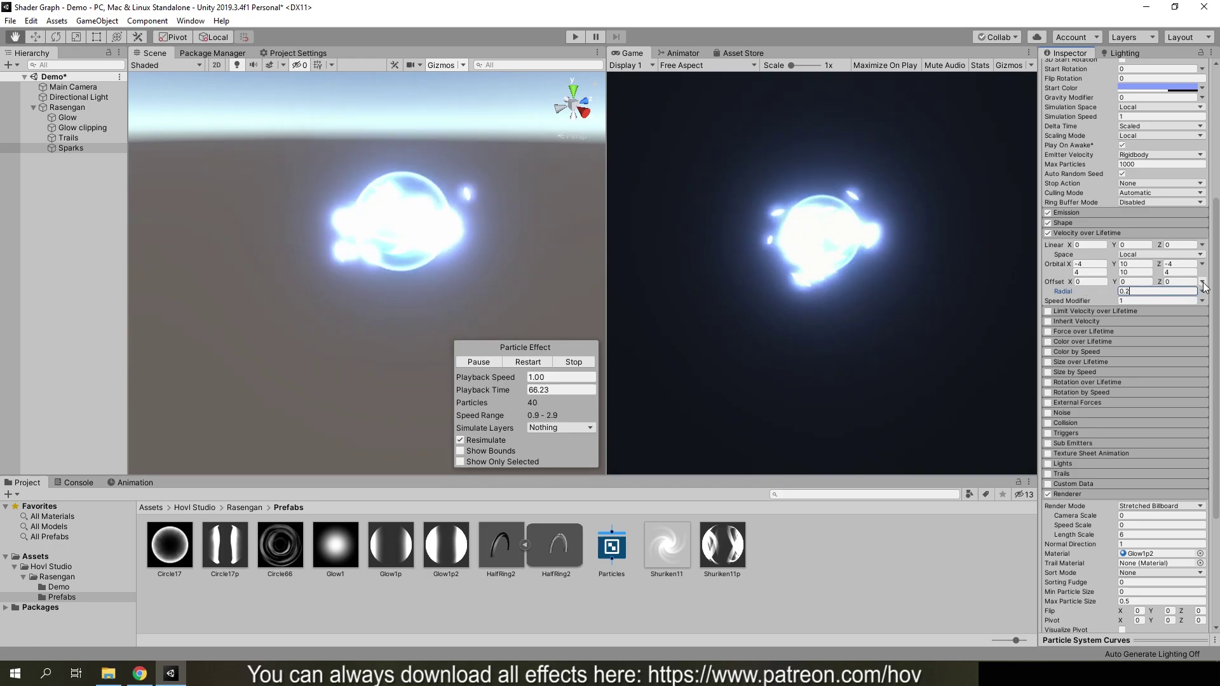
pyautogui.click(1166, 323)
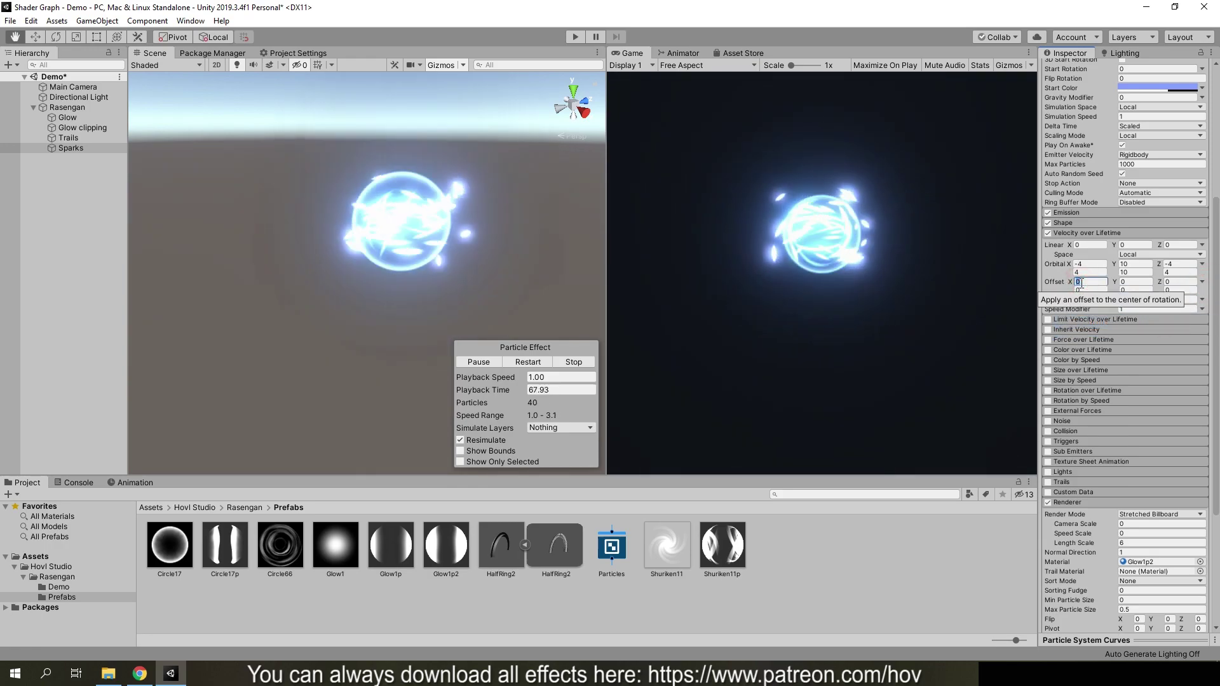
pyautogui.write('-0')
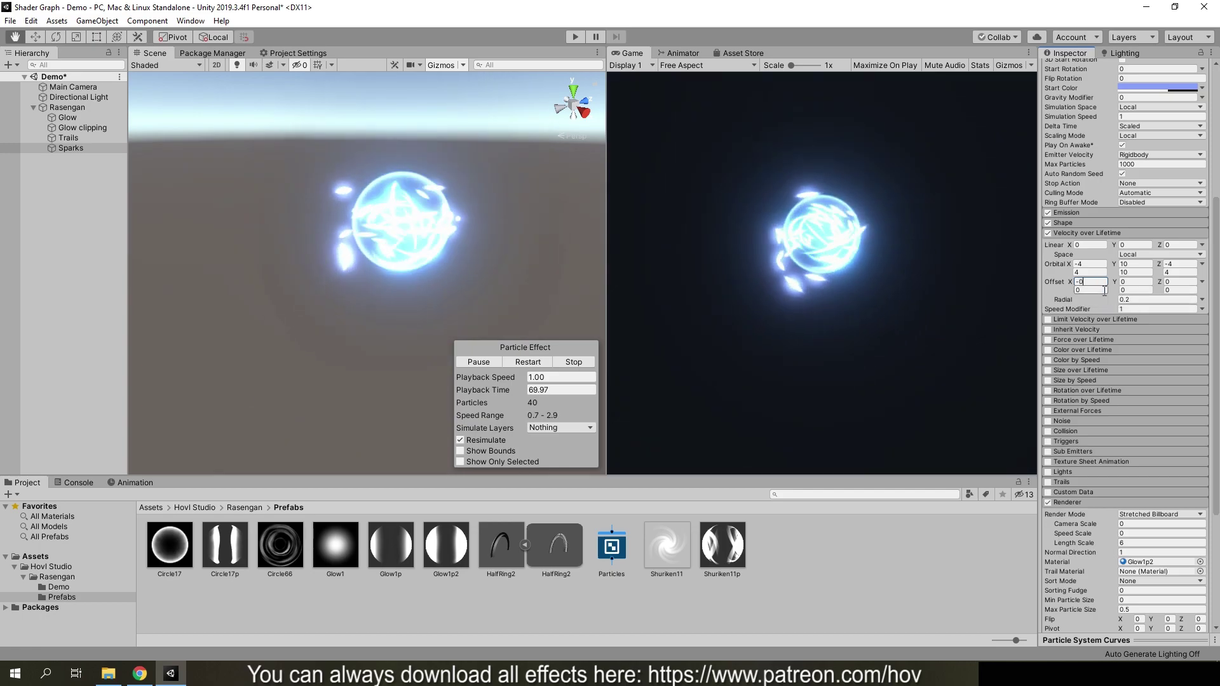
pyautogui.write('.3')
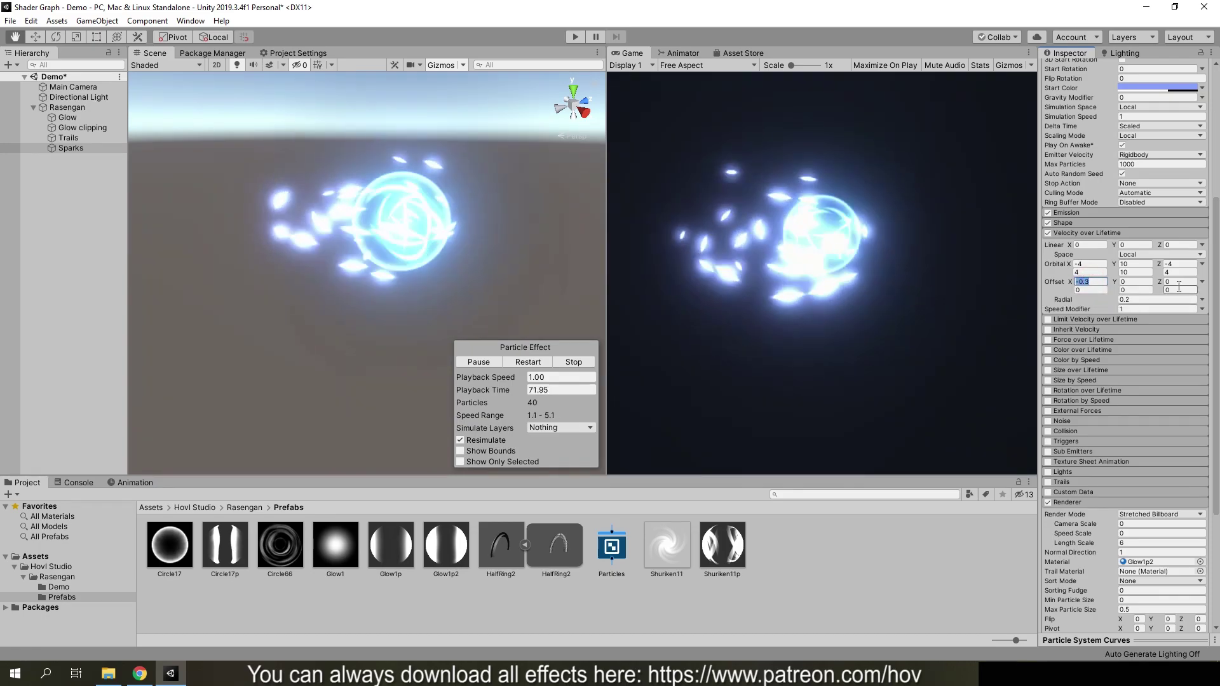
pyautogui.click(1176, 282)
pyautogui.write('-0.3')
pyautogui.click(1090, 290)
pyautogui.write('0.3')
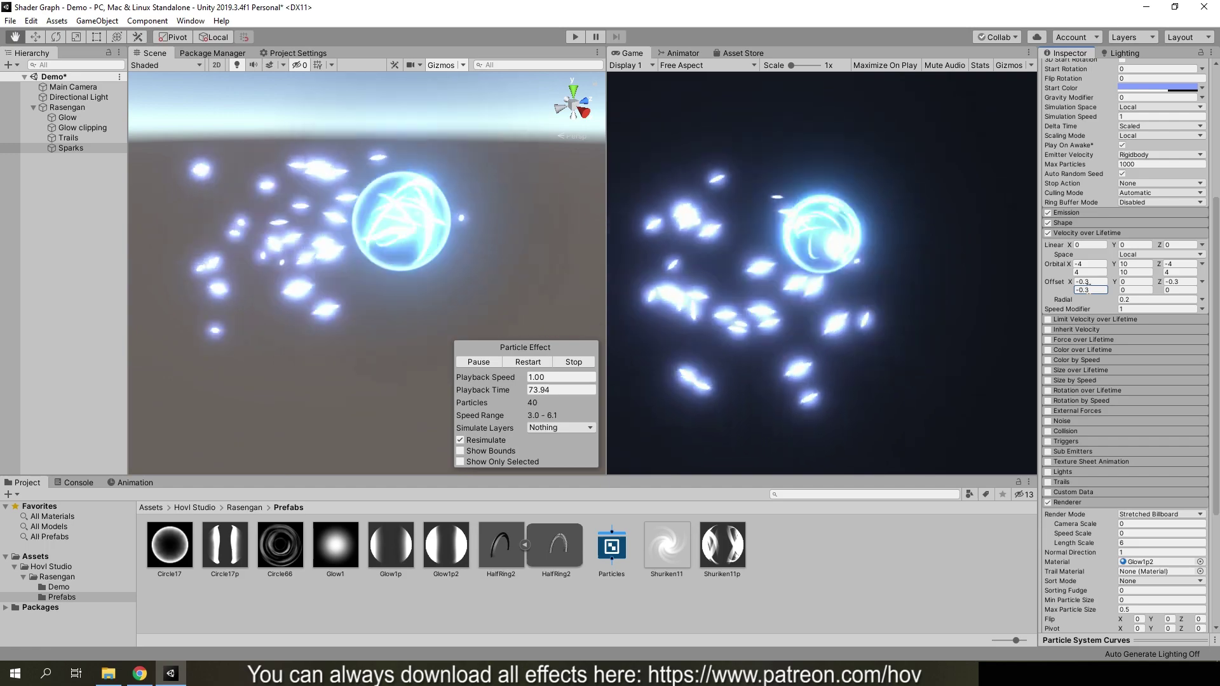
pyautogui.click(1170, 289)
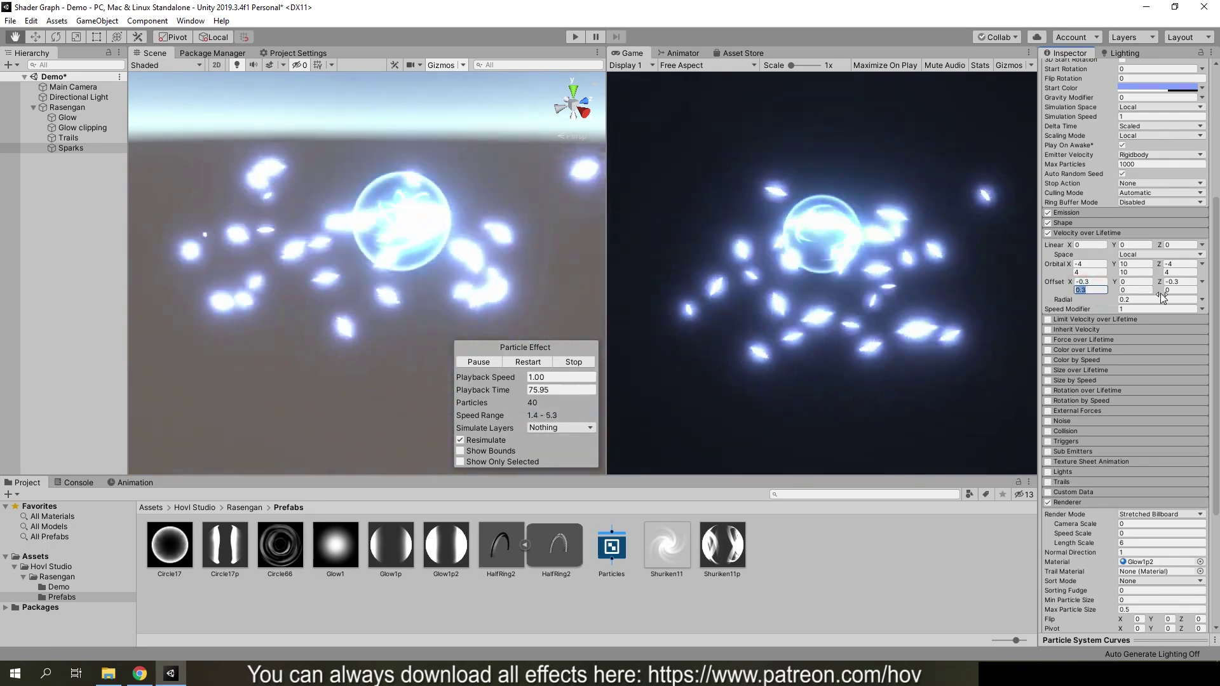
pyautogui.write('0.3')
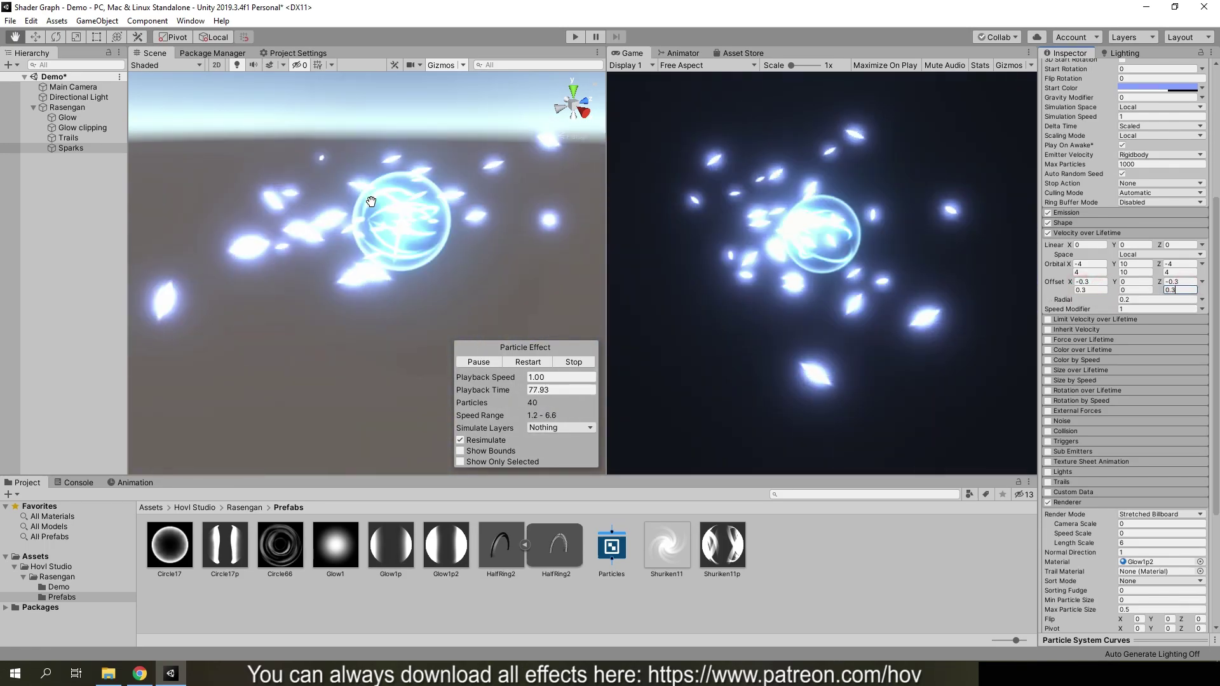
pyautogui.moveTo(424, 253); pyautogui.dragTo(415, 269)
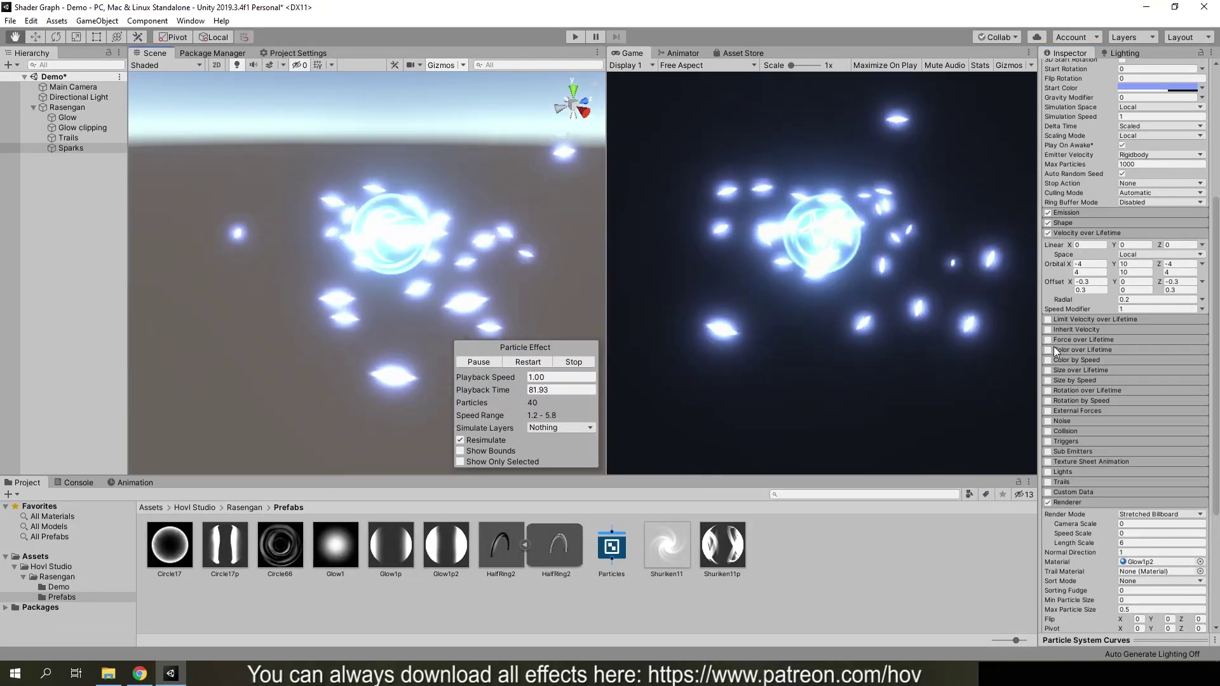
# Step: Enable Size over Lifetime on the Sparks using a rise-then-fall curve preset
pyautogui.click(1048, 370)
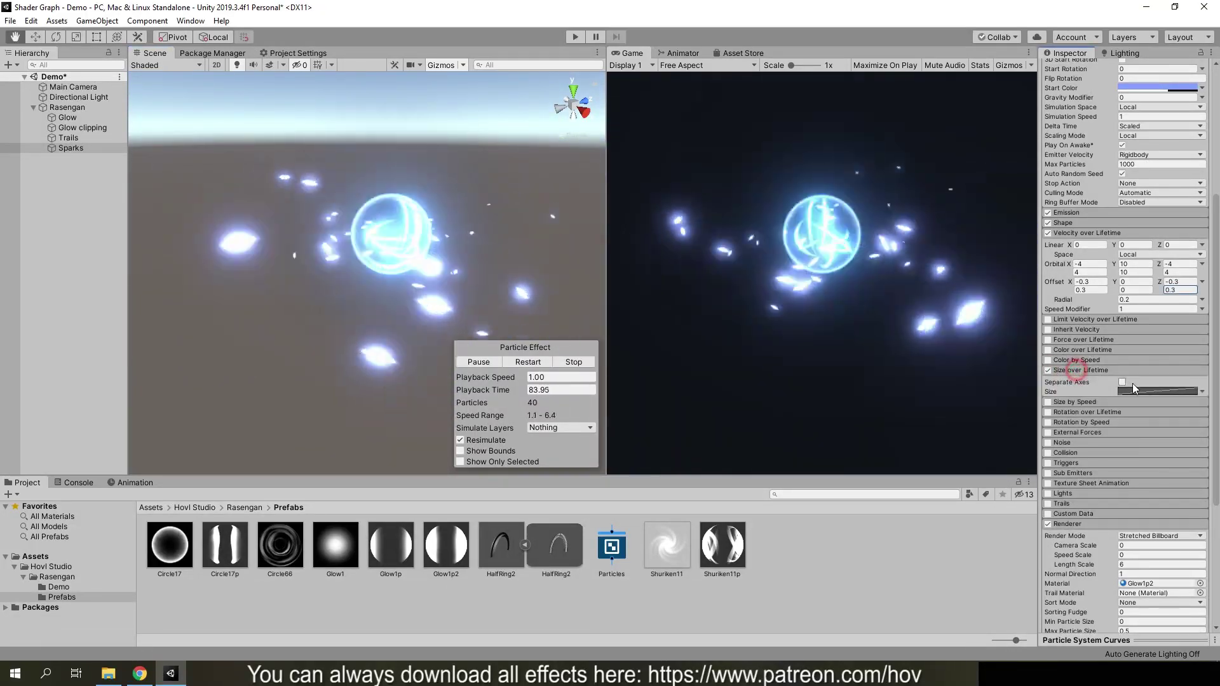
pyautogui.click(1138, 390)
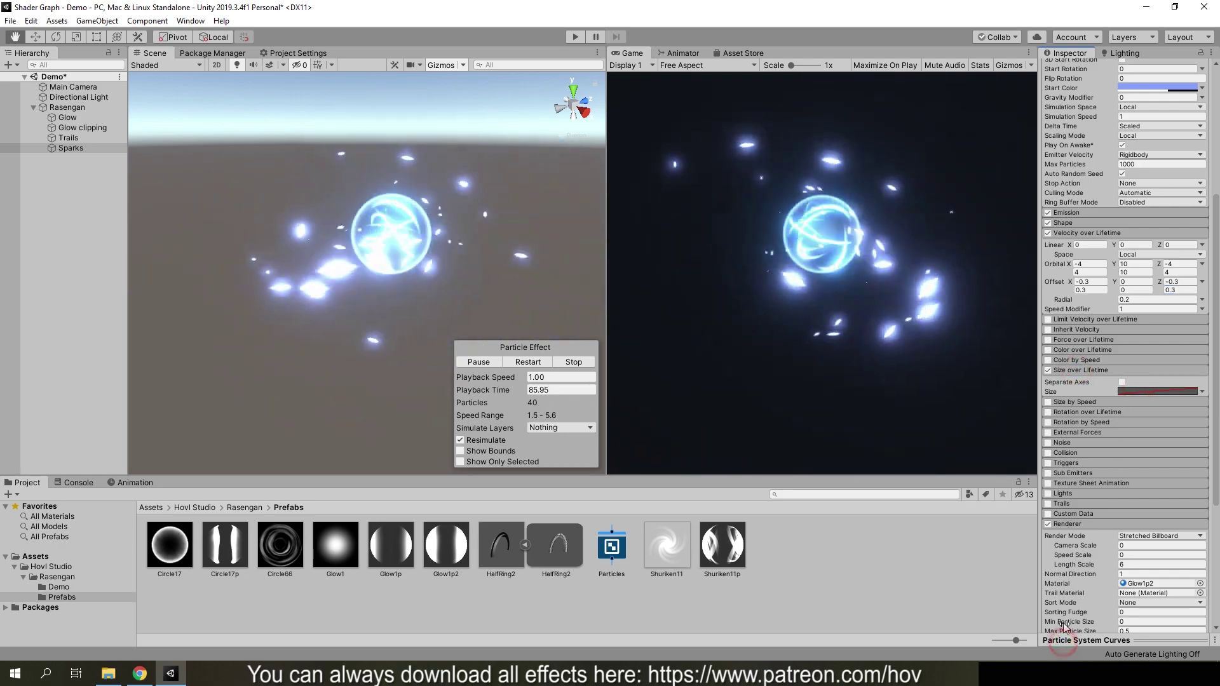
pyautogui.click(1053, 638)
pyautogui.click(1052, 635)
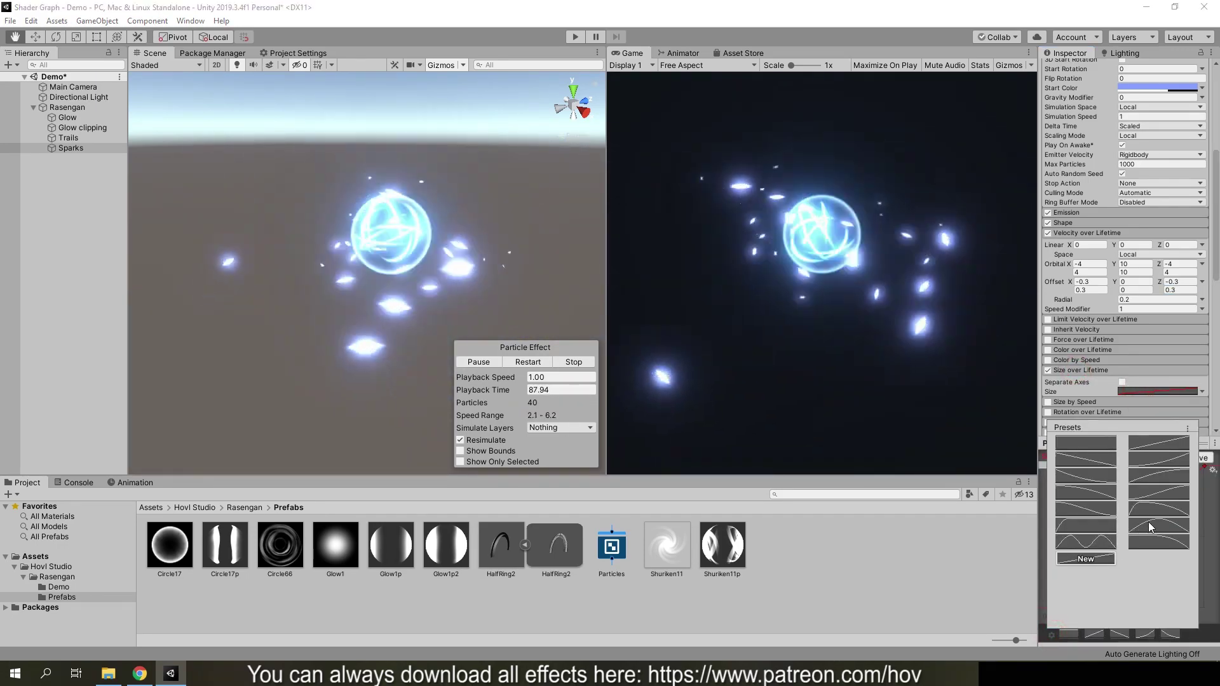
pyautogui.click(819, 346)
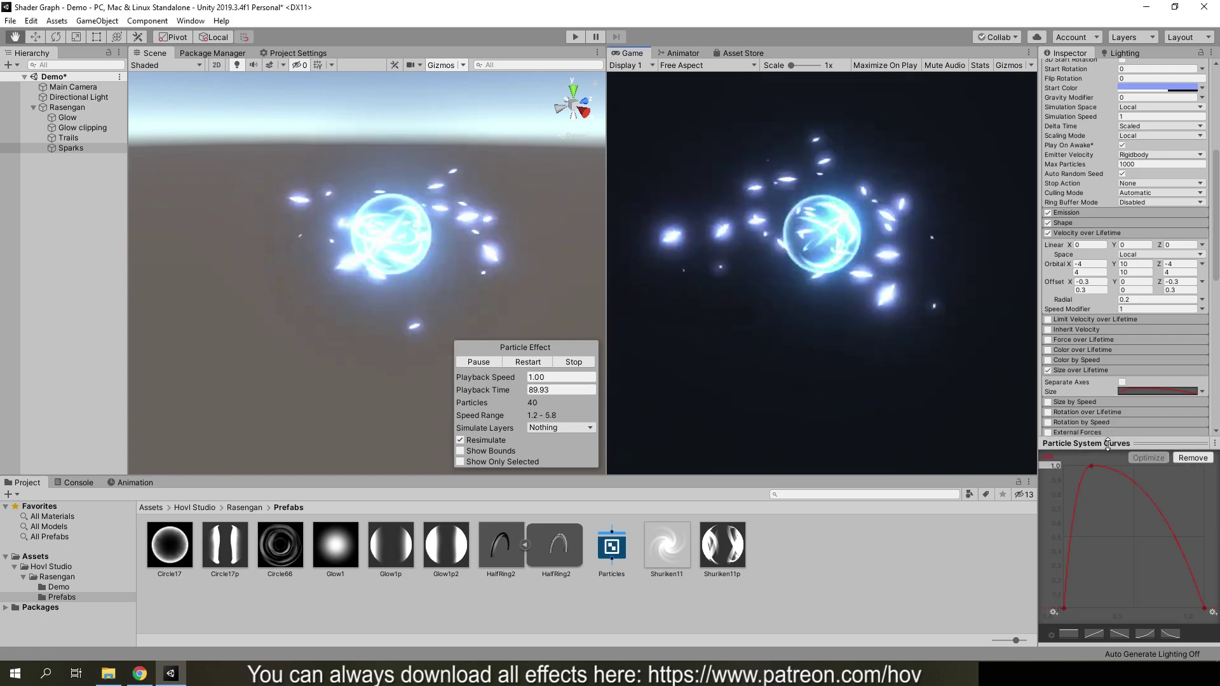
pyautogui.click(1142, 390)
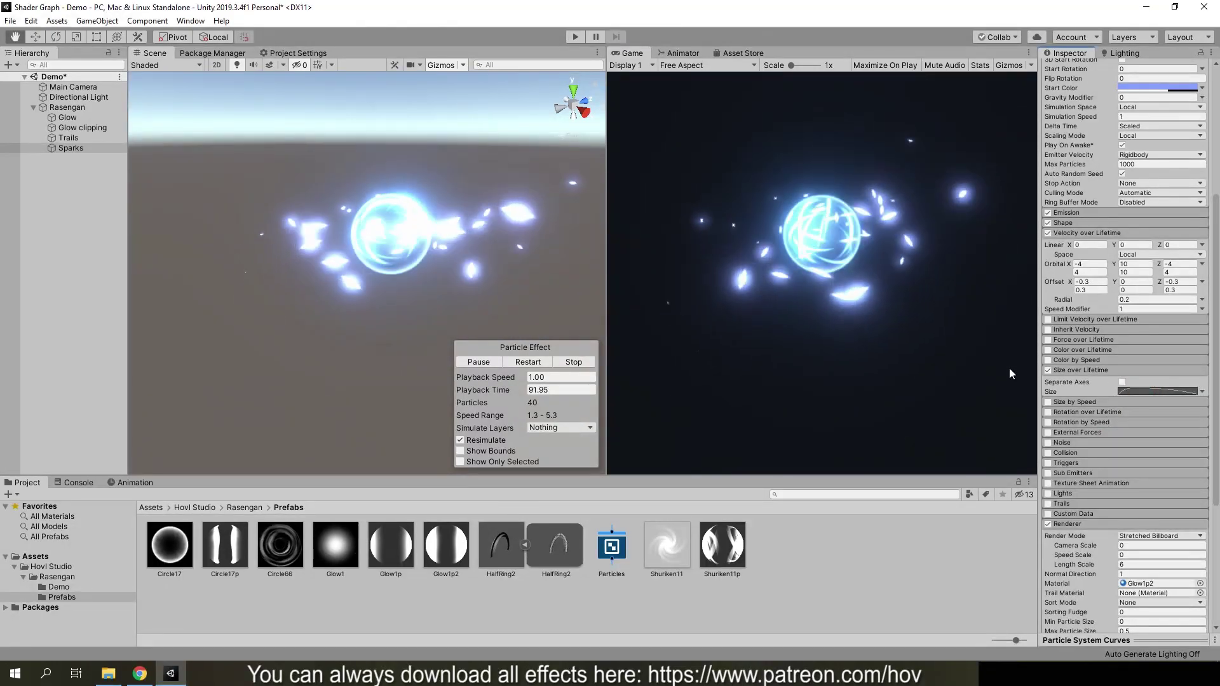
# Step: Set the sparks' Shape Randomize Position to 0.02 and restart the effect to preview it
pyautogui.click(1069, 223)
pyautogui.click(1069, 224)
pyautogui.click(1069, 225)
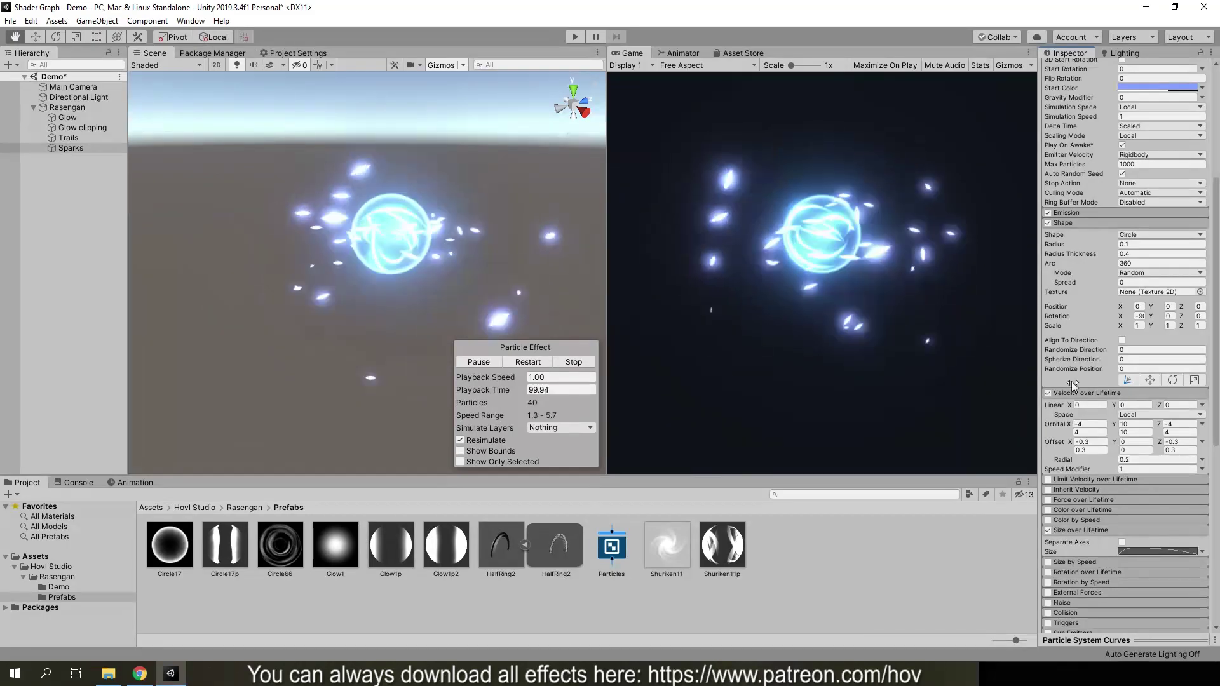
pyautogui.click(1129, 369)
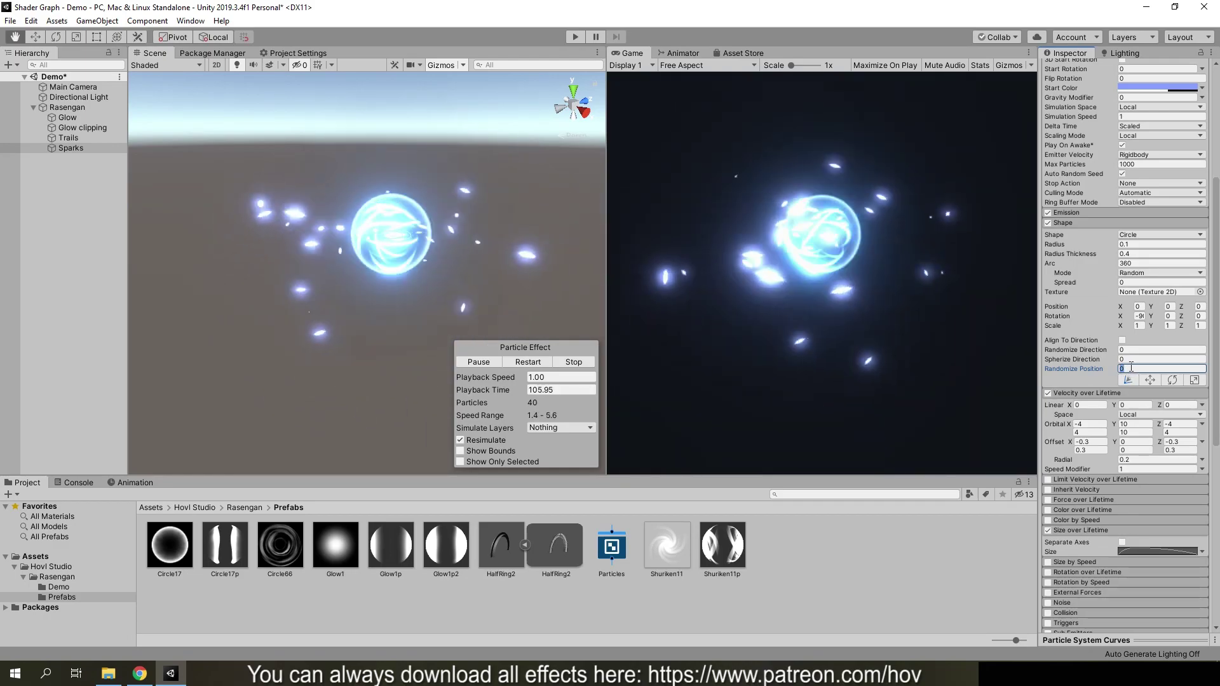
pyautogui.write('0.')
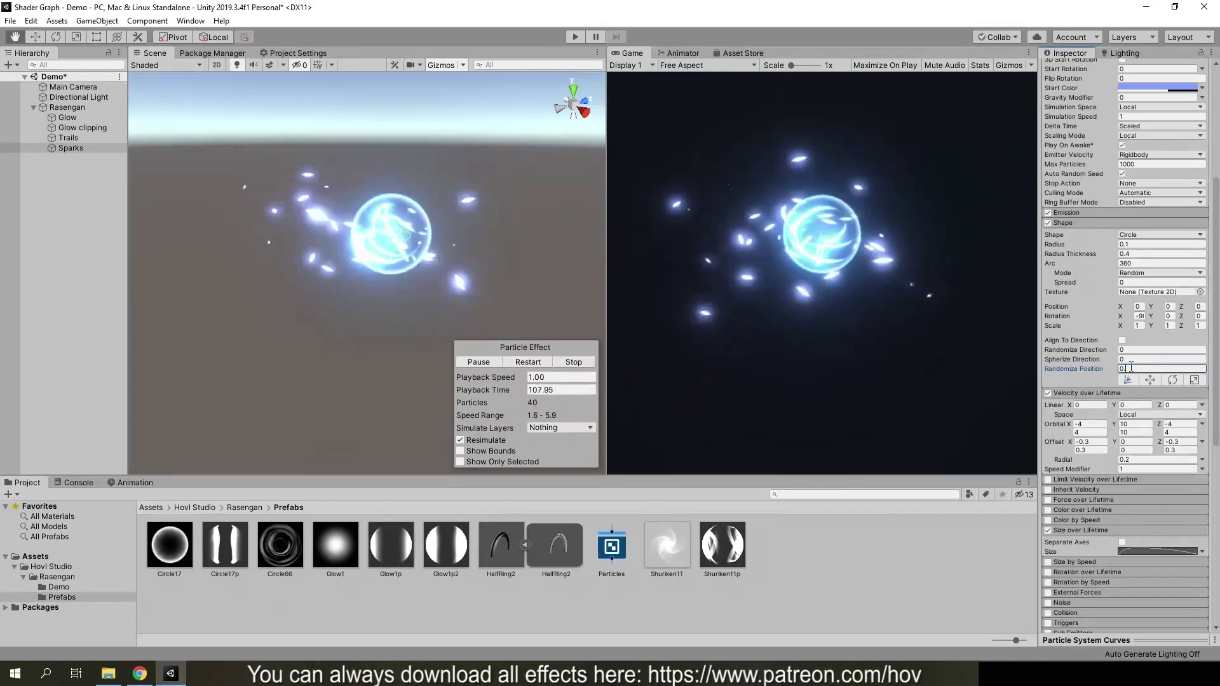
pyautogui.write('1')
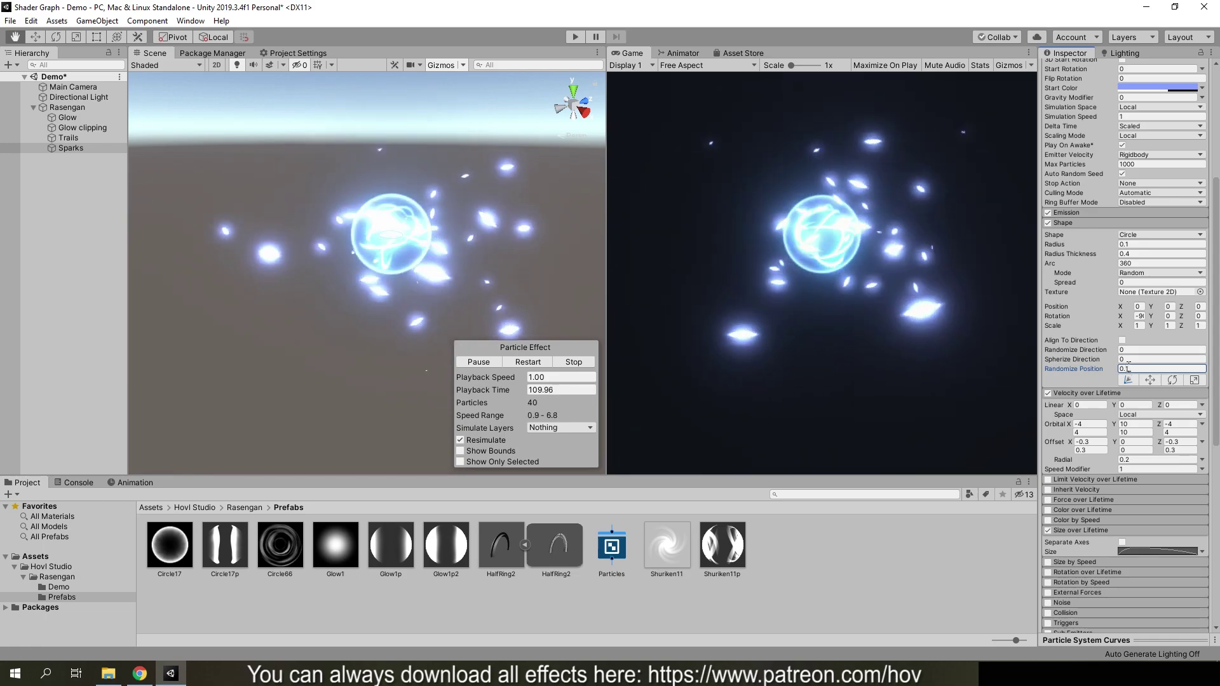
pyautogui.press('BackSpace')
pyautogui.write('0')
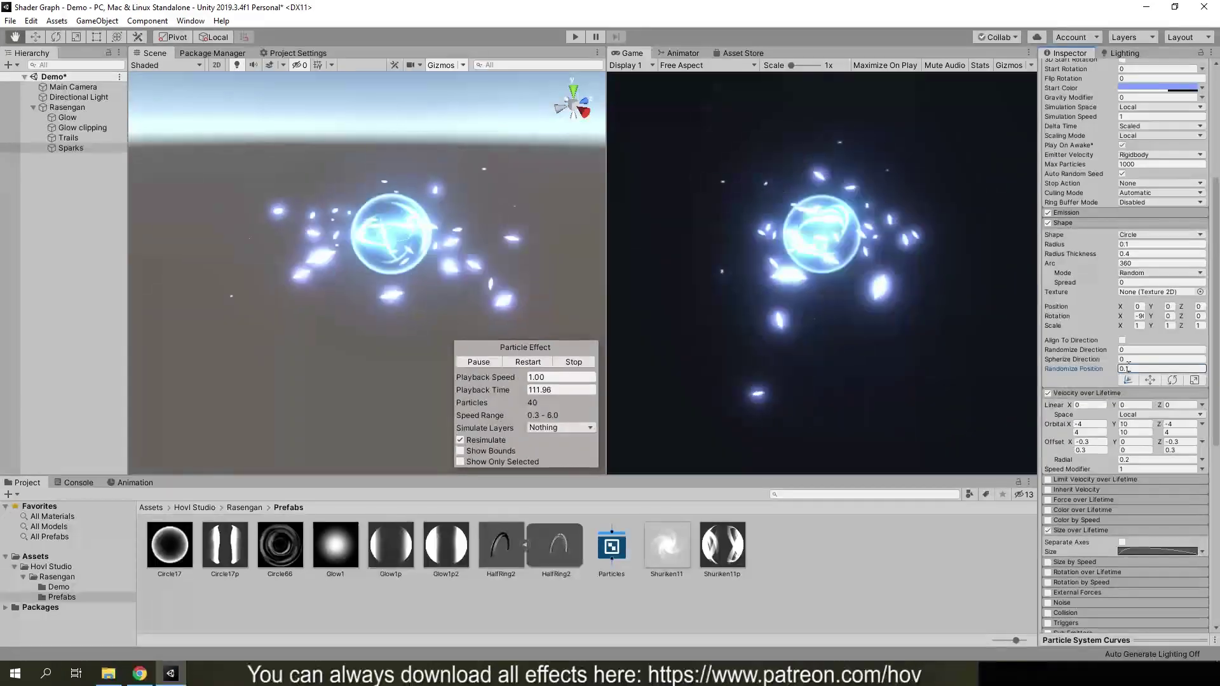
pyautogui.write('2')
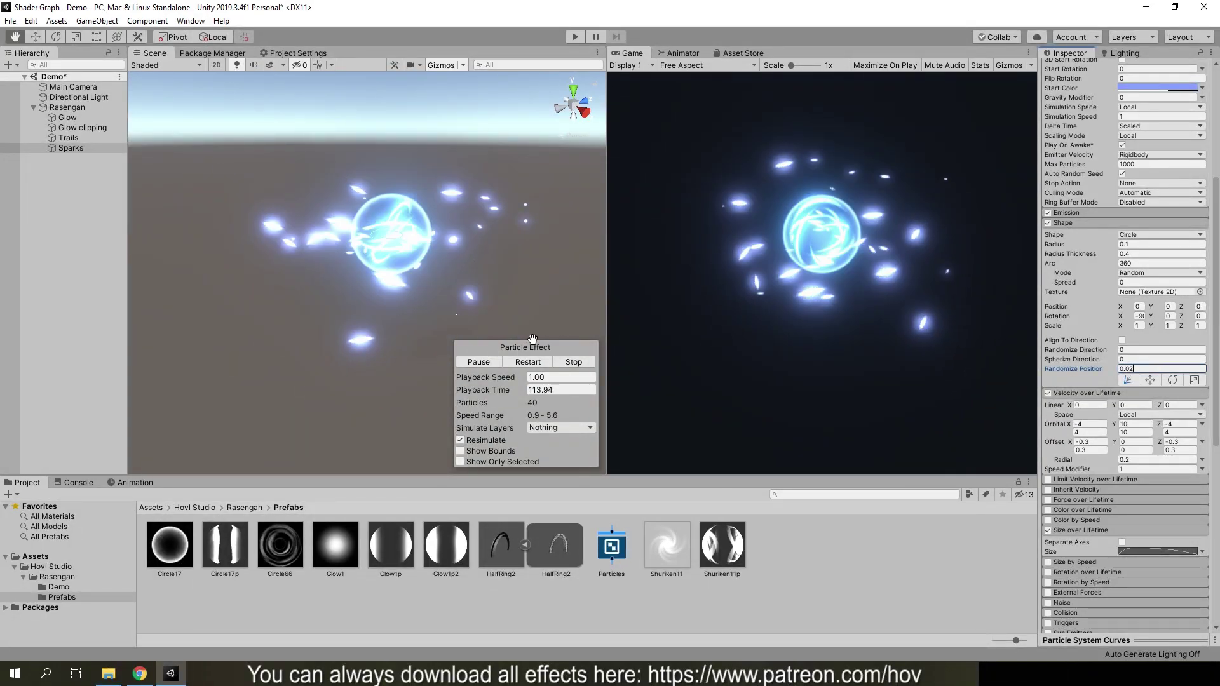
pyautogui.click(528, 363)
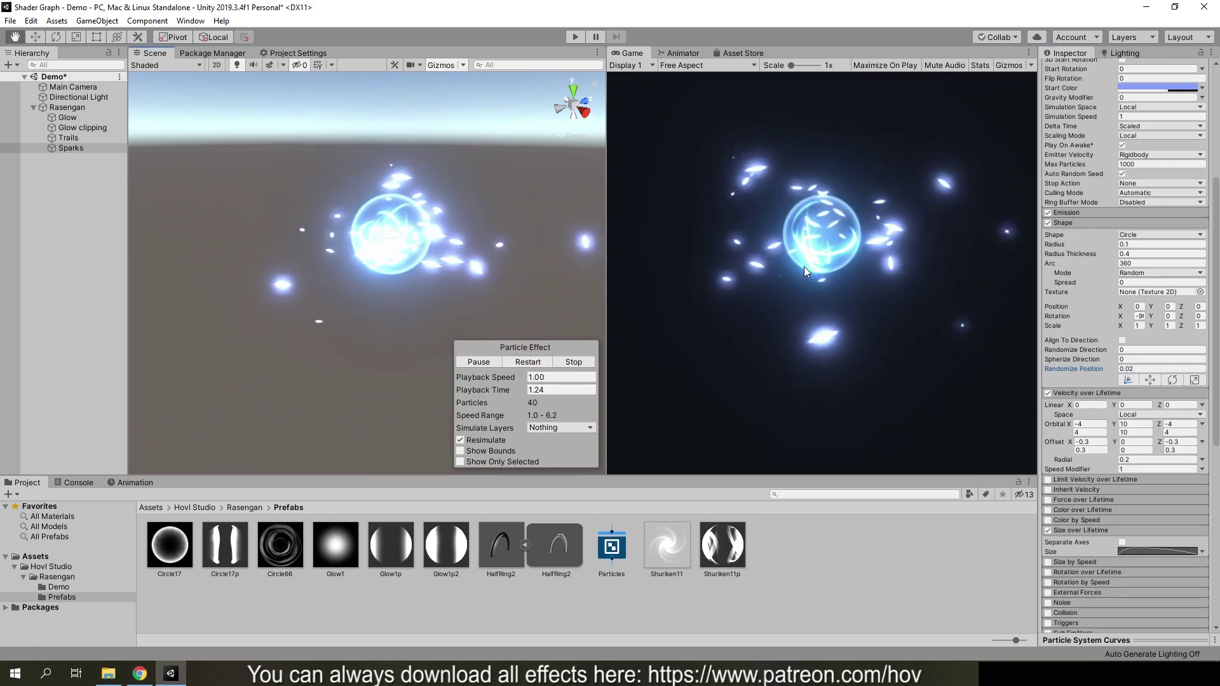
pyautogui.keyDown('alt'); pyautogui.moveTo(568, 238); pyautogui.dragTo(521, 272); pyautogui.keyUp('alt')
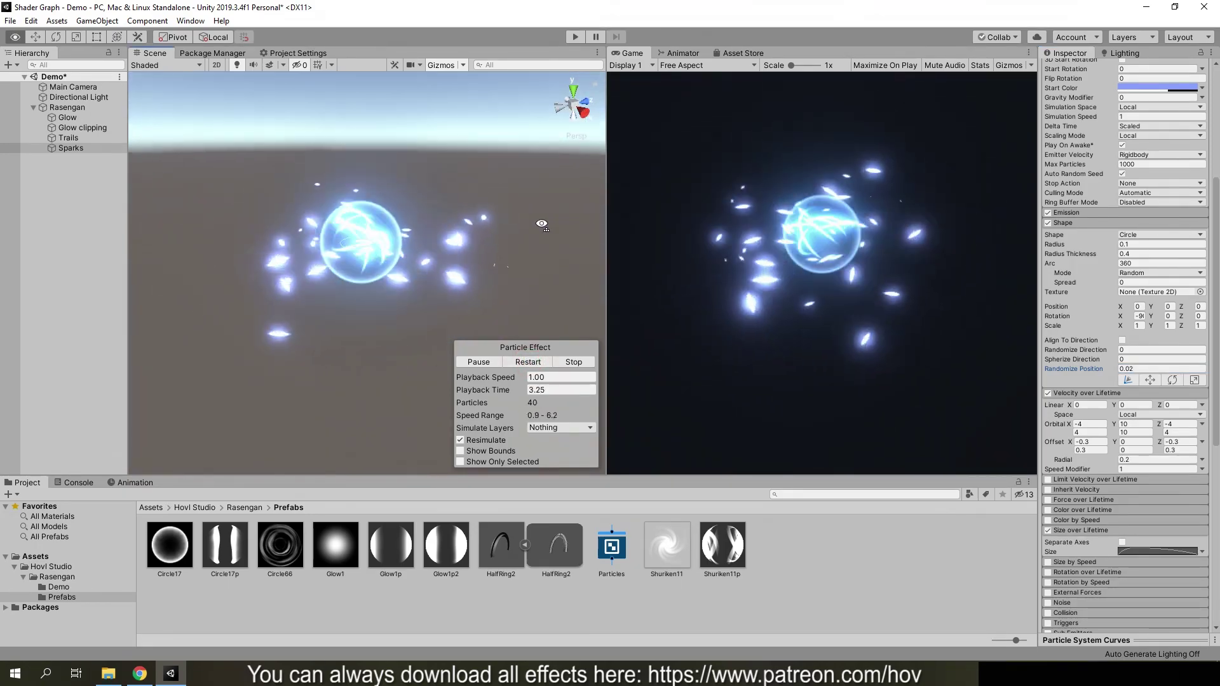
# Step: Check the browser reference, view the Shuriken11 swirl texture, then select the Shuriken11p material
pyautogui.click(140, 674)
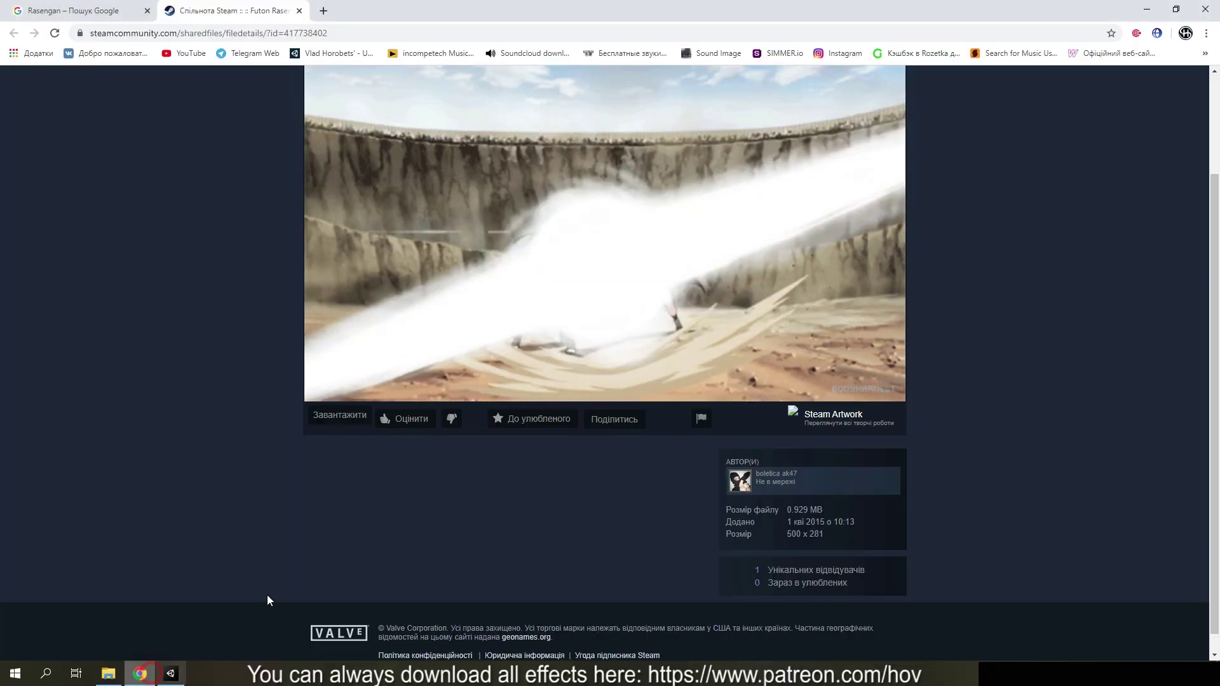
pyautogui.hotkey('alt', 'Tab')
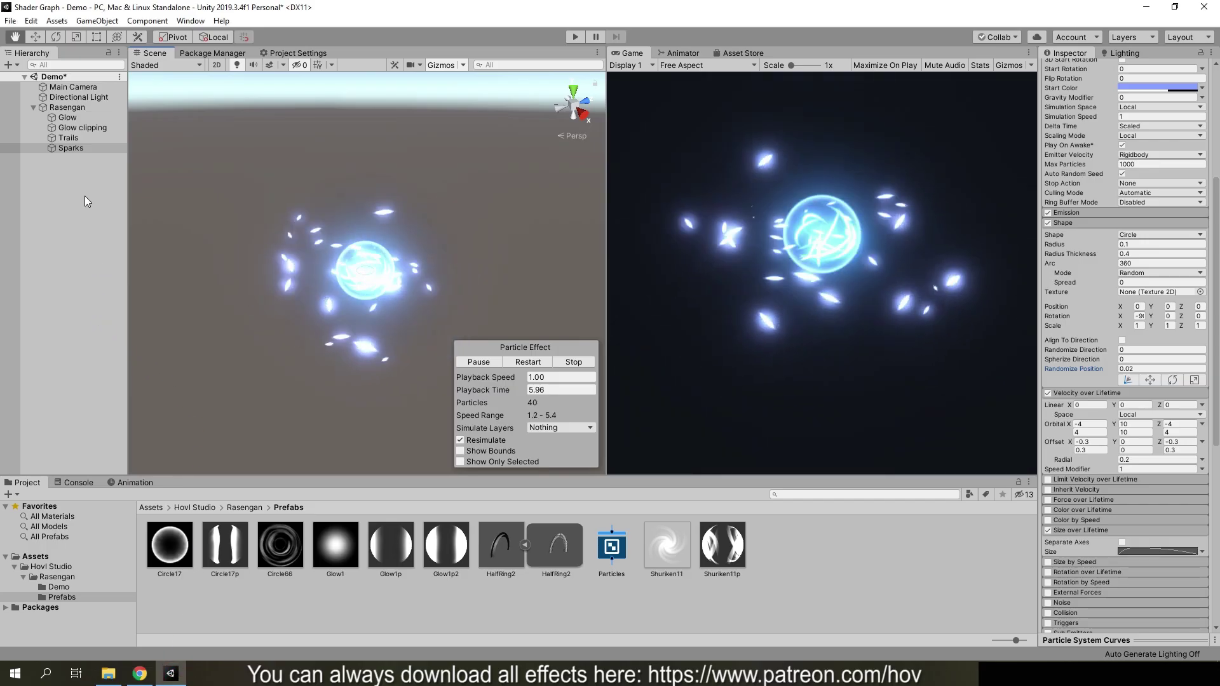
pyautogui.click(60, 159)
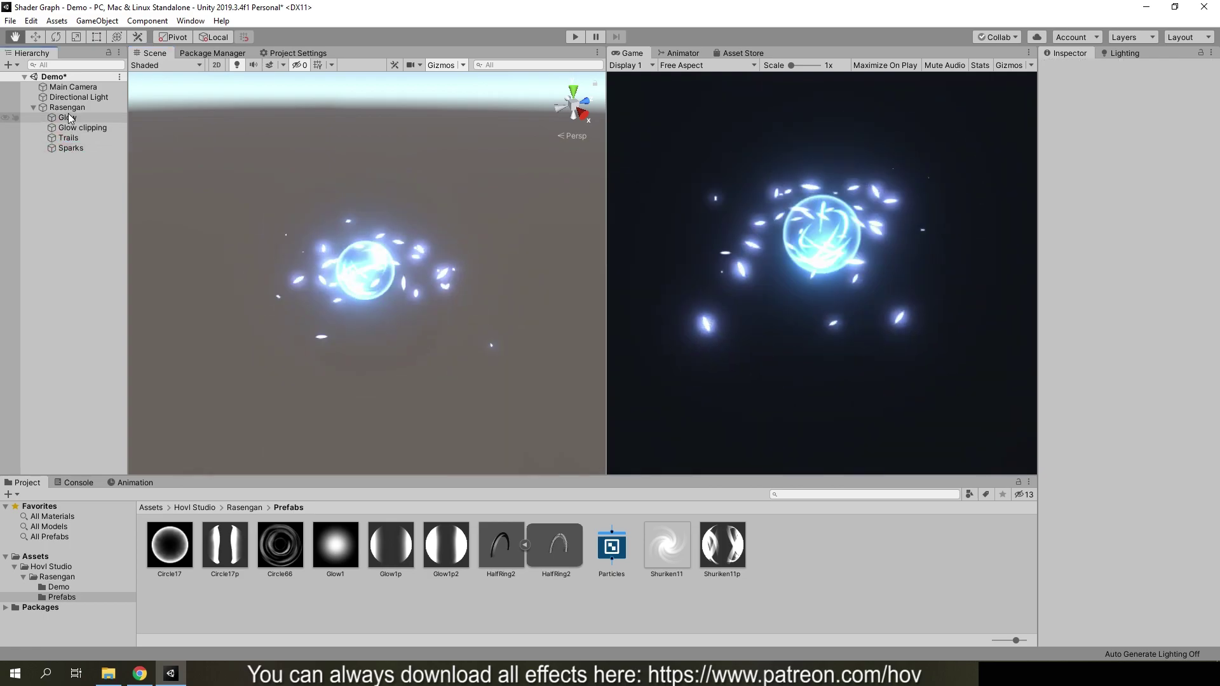
pyautogui.click(70, 119)
pyautogui.doubleClick(682, 559)
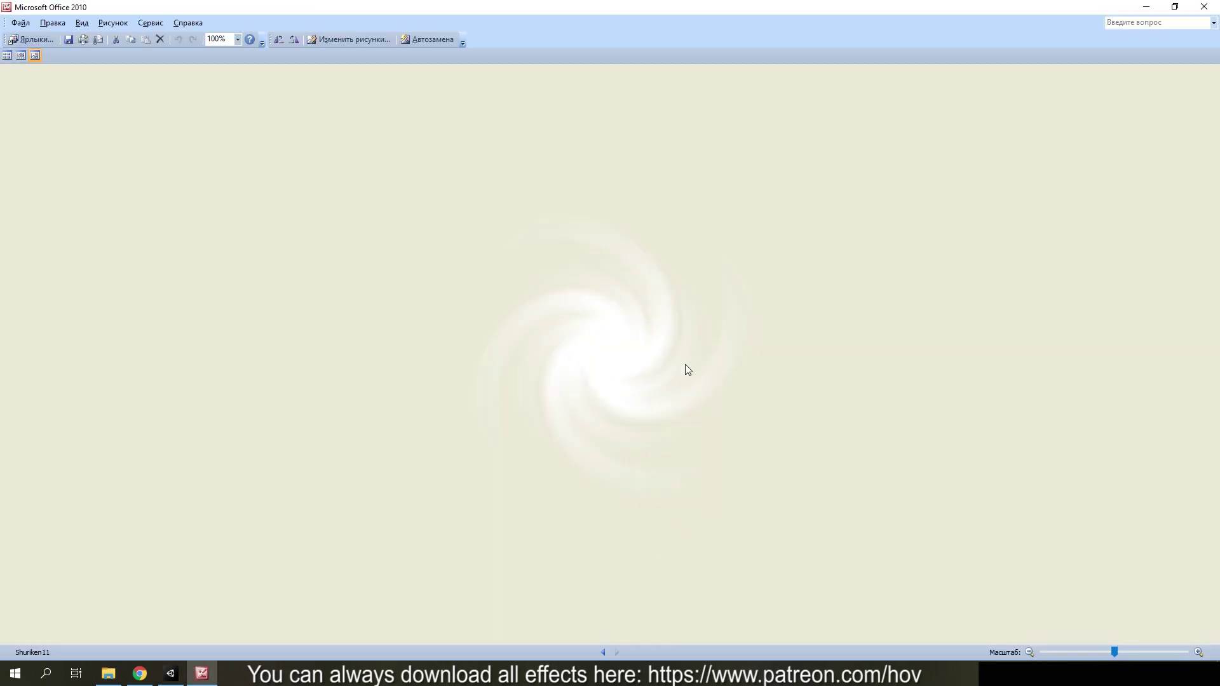
pyautogui.click(1204, 7)
pyautogui.click(731, 542)
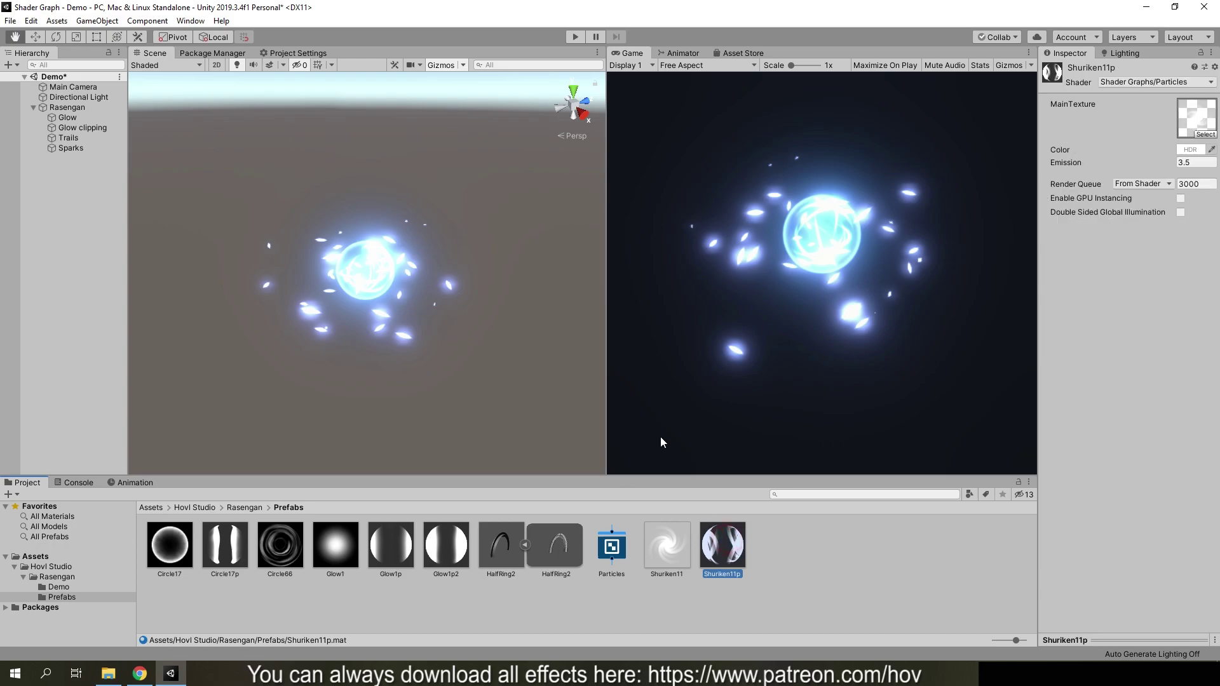
# Step: Add a new Effects > Particle System as a child of Rasengan
pyautogui.click(72, 108)
pyautogui.rightClick(72, 109)
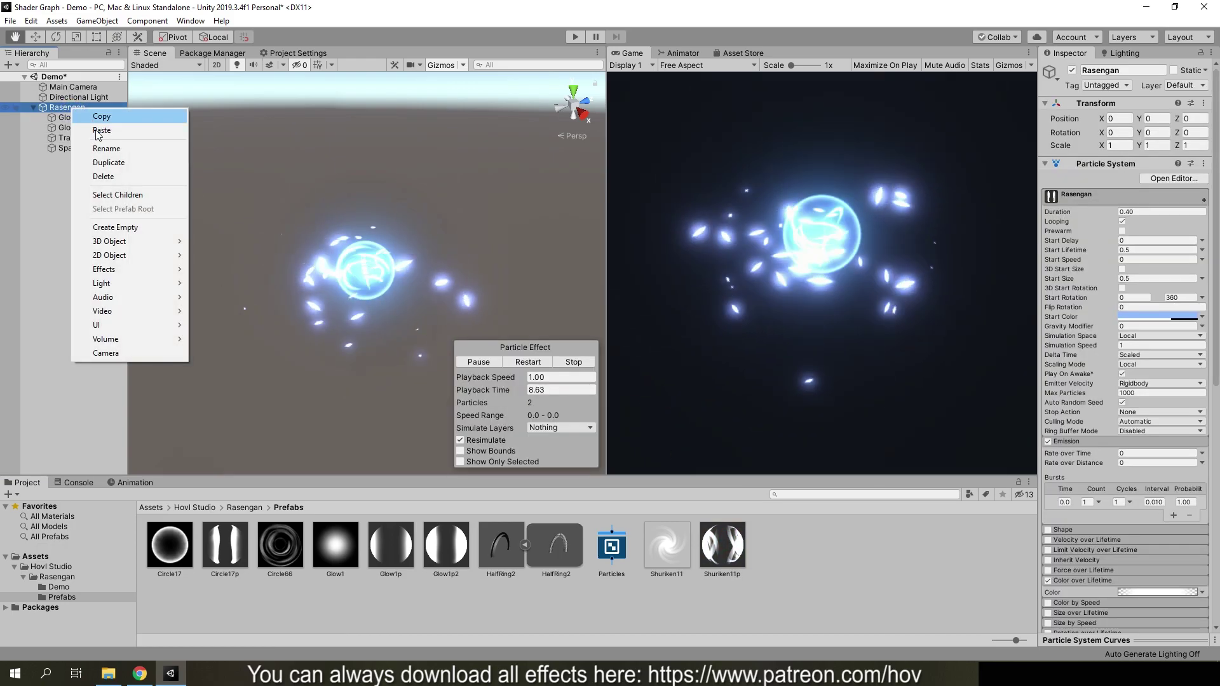
pyautogui.click(216, 269)
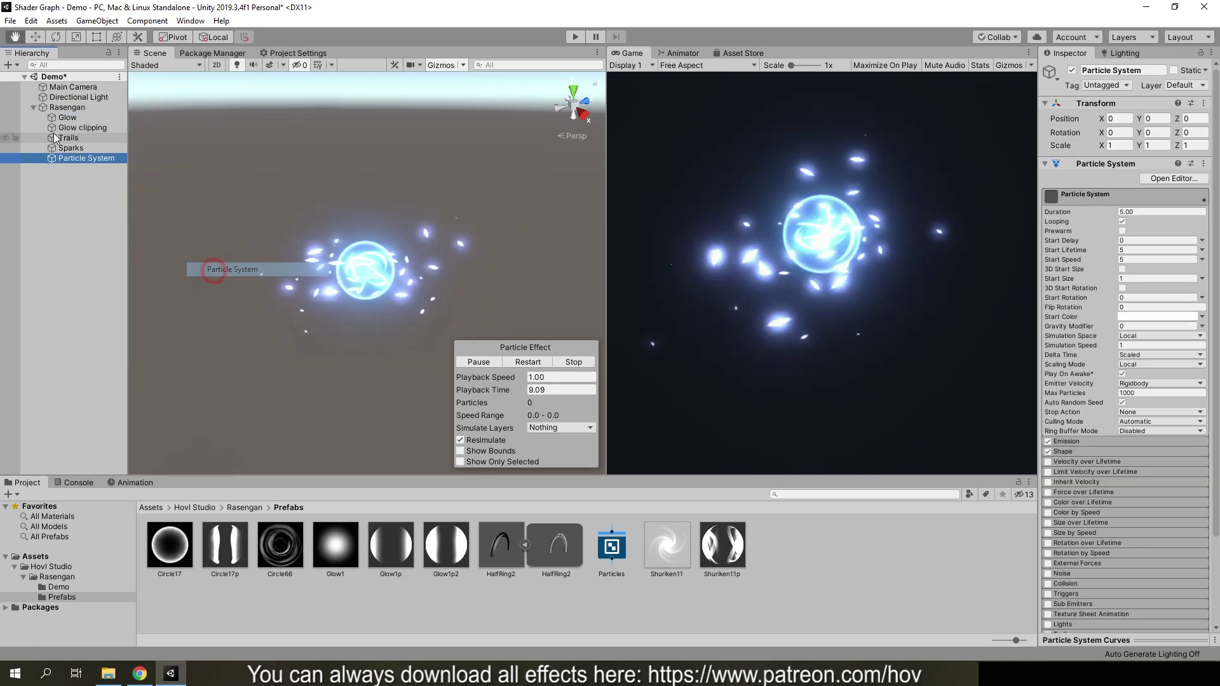
# Step: Rename the new particle system to Shuriken and select it
pyautogui.rightClick(76, 159)
pyautogui.click(117, 202)
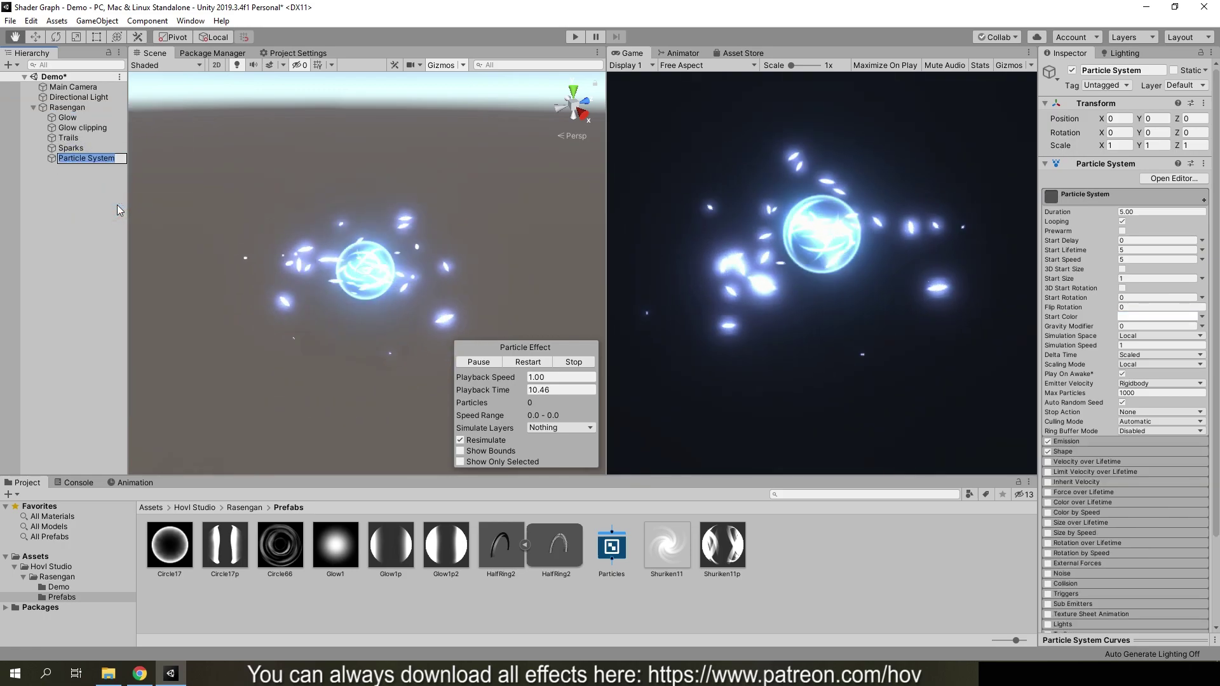
pyautogui.write('R')
pyautogui.press('BackSpace')
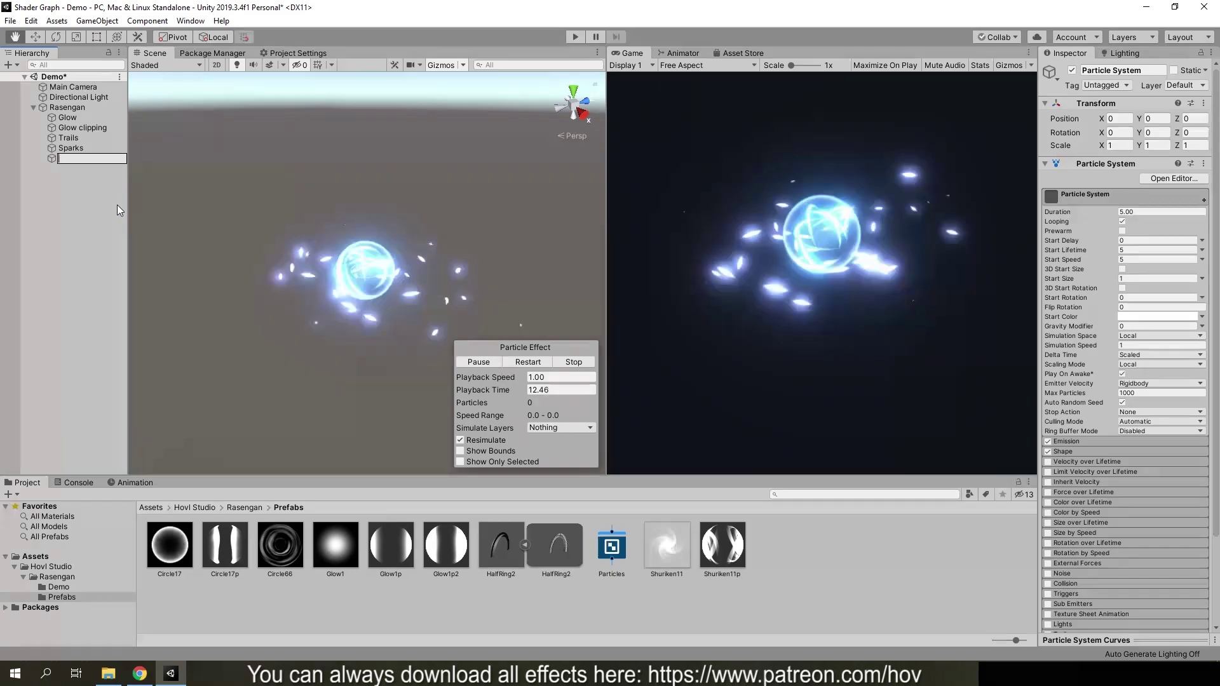
pyautogui.write('Shuriken')
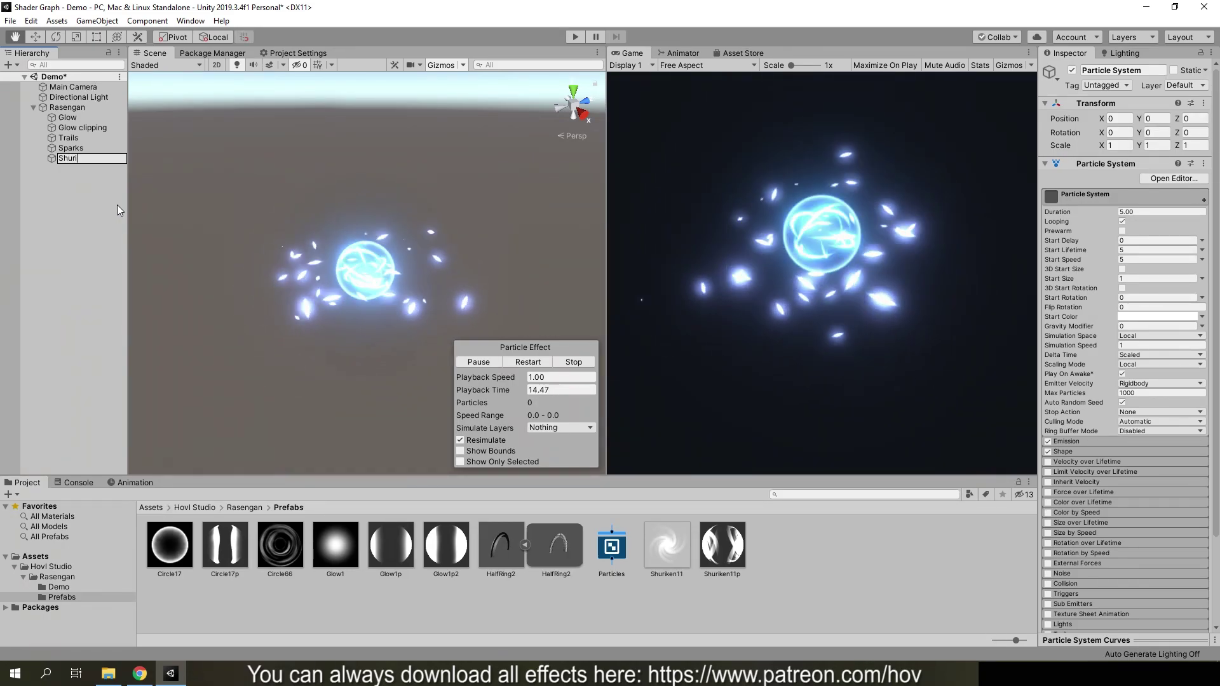
pyautogui.click(90, 198)
pyautogui.click(82, 158)
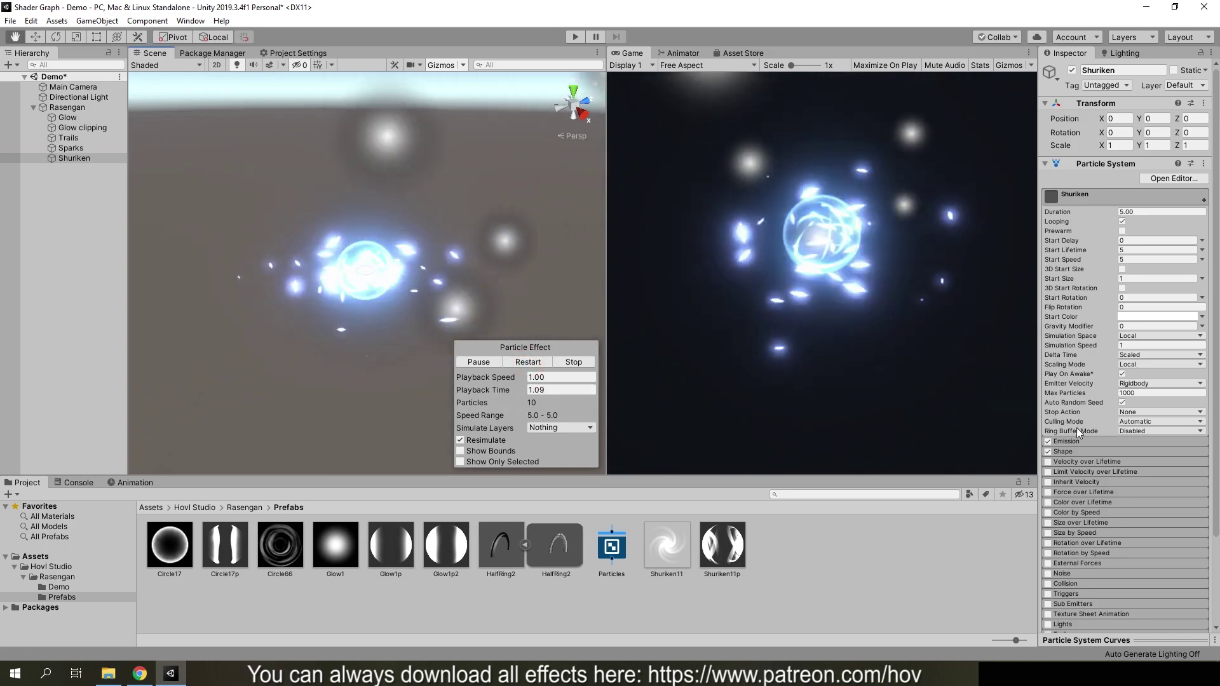
# Step: Disable the Shape module, set Start Speed to 0 and Start Size to 2
pyautogui.click(1049, 453)
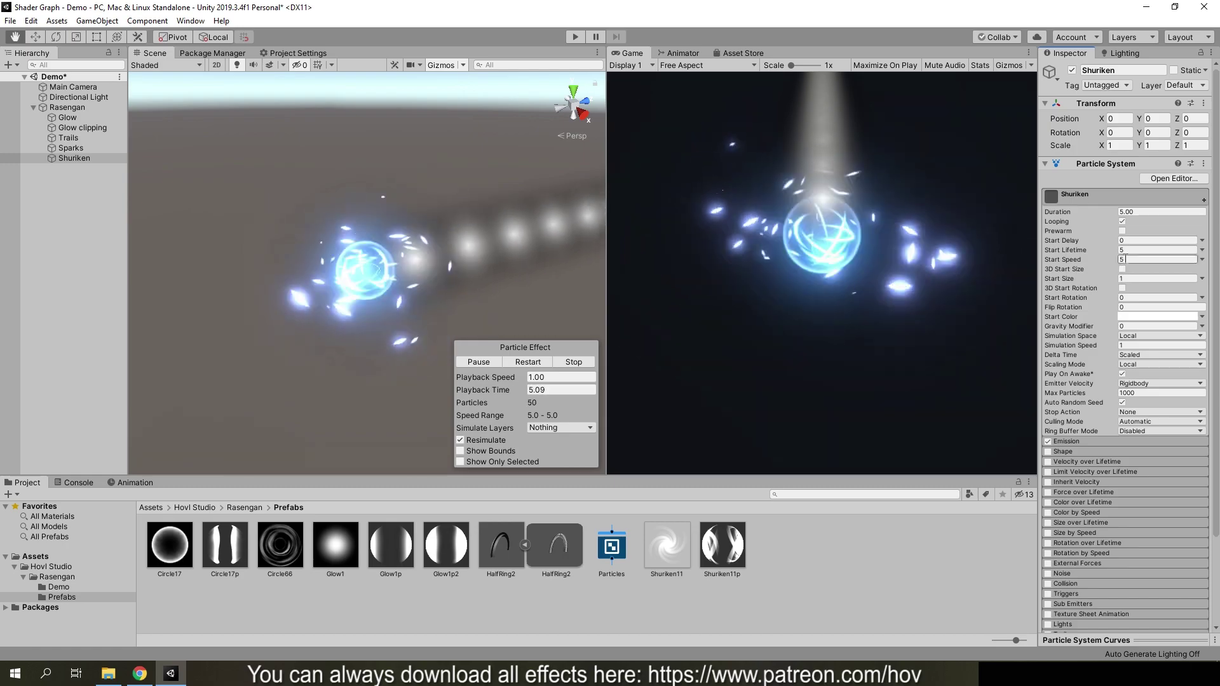
pyautogui.press('BackSpace')
pyautogui.write('0')
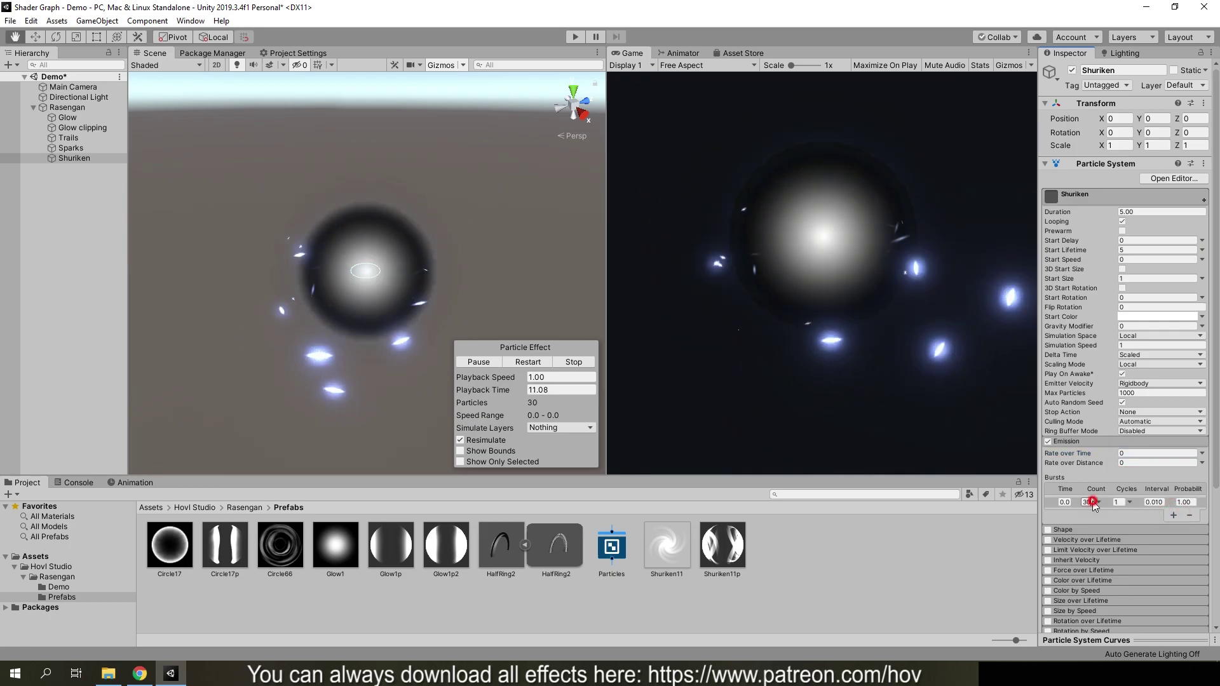
pyautogui.click(1081, 442)
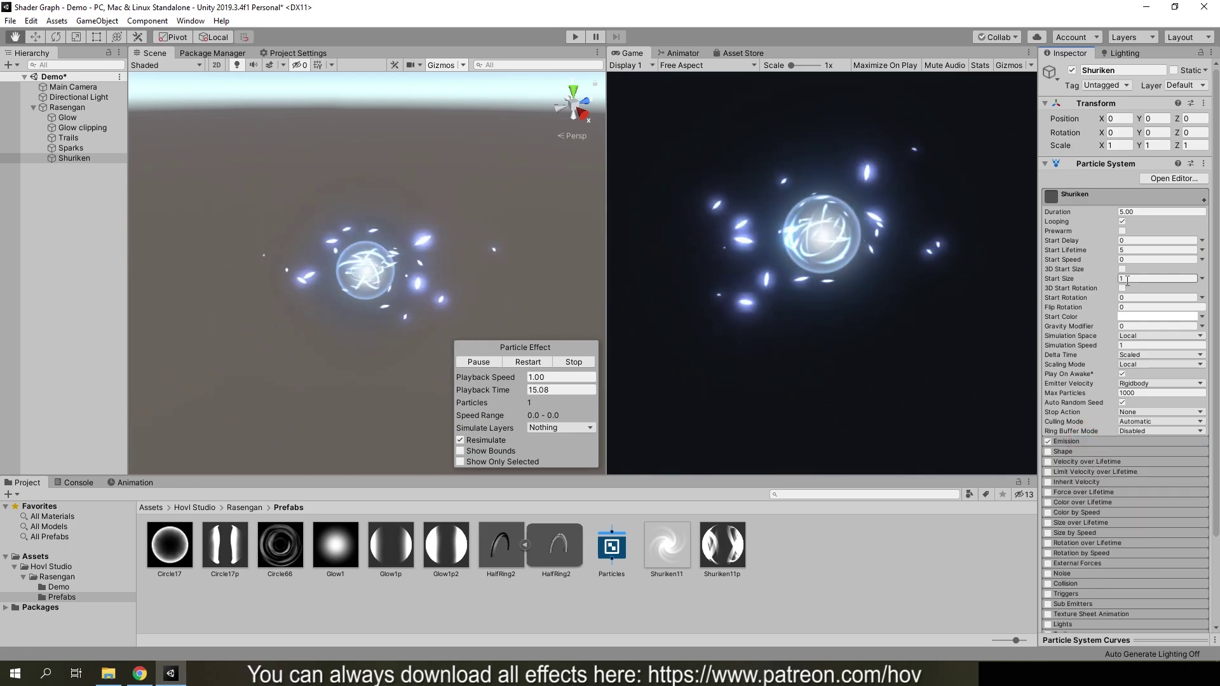
pyautogui.write('2')
pyautogui.scroll(-3, 1109, 459)
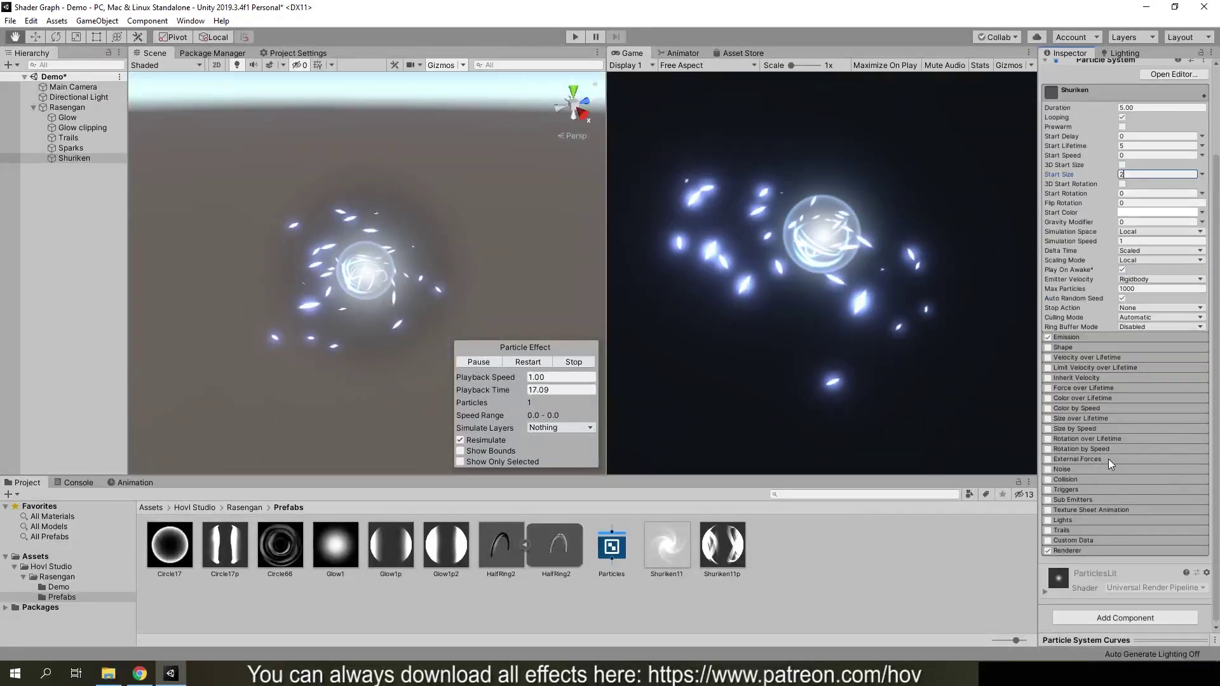
# Step: Assign the Shuriken11p material in the Renderer and view the swirl from above
pyautogui.click(1094, 552)
pyautogui.scroll(-5, 1094, 540)
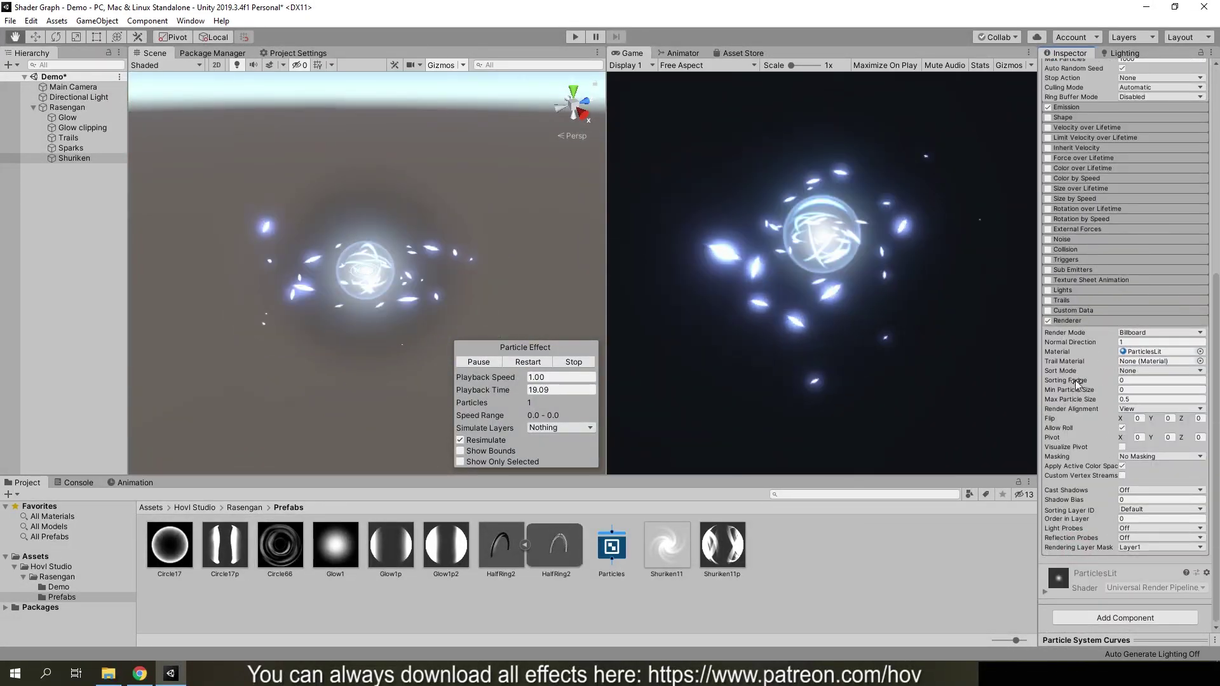
pyautogui.moveTo(739, 548)
pyautogui.mouseDown()
pyautogui.moveTo(1140, 364)
pyautogui.moveTo(1124, 358)
pyautogui.mouseUp()
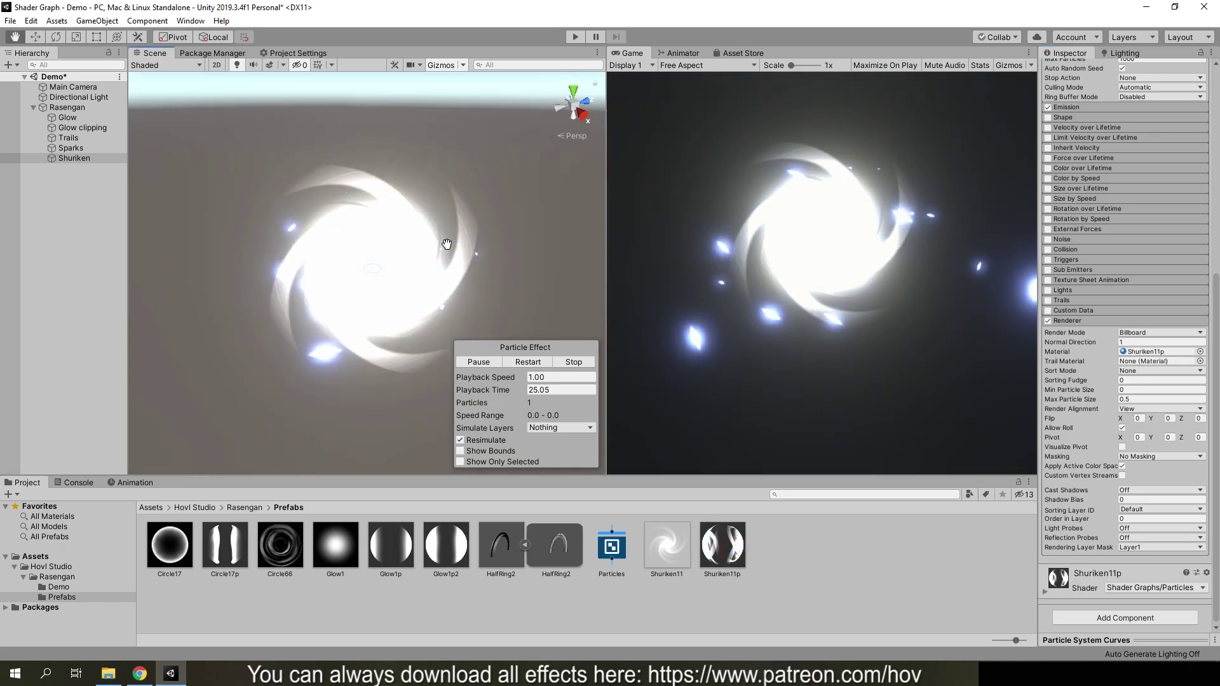
pyautogui.keyDown('alt'); pyautogui.moveTo(447, 244); pyautogui.dragTo(638, 372); pyautogui.keyUp('alt')
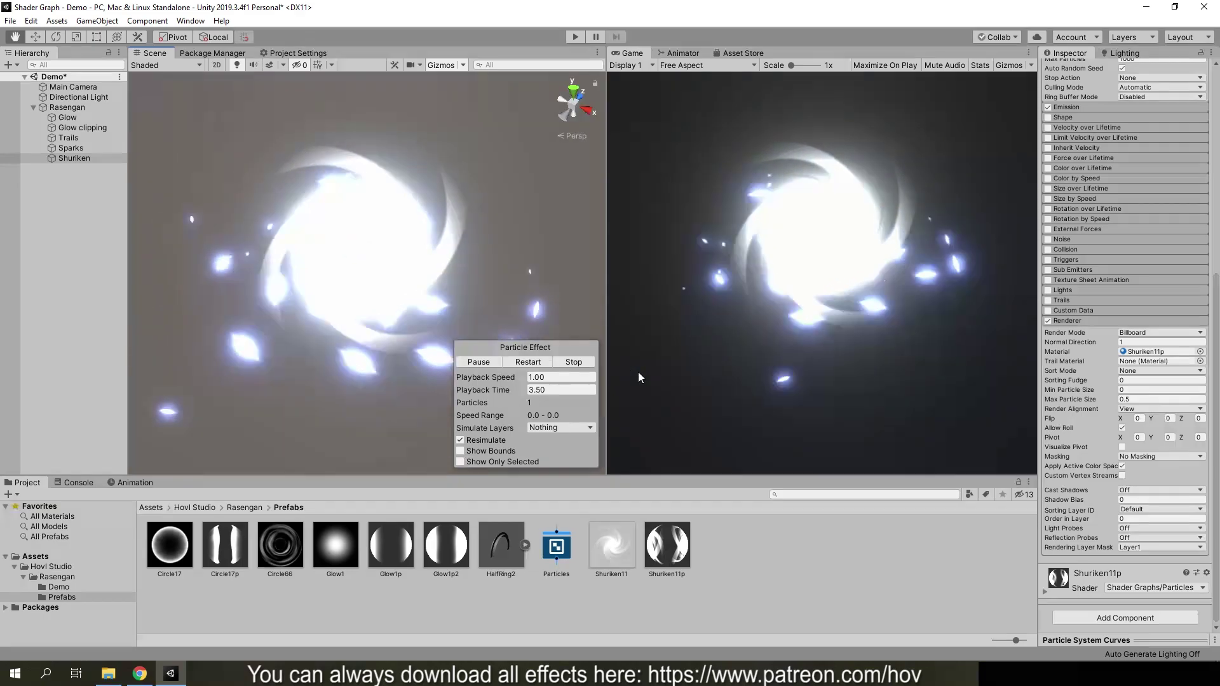
# Step: Set Render Alignment to Local and 3D Start Rotation X to -90, comparing with the reference GIF
pyautogui.click(1131, 408)
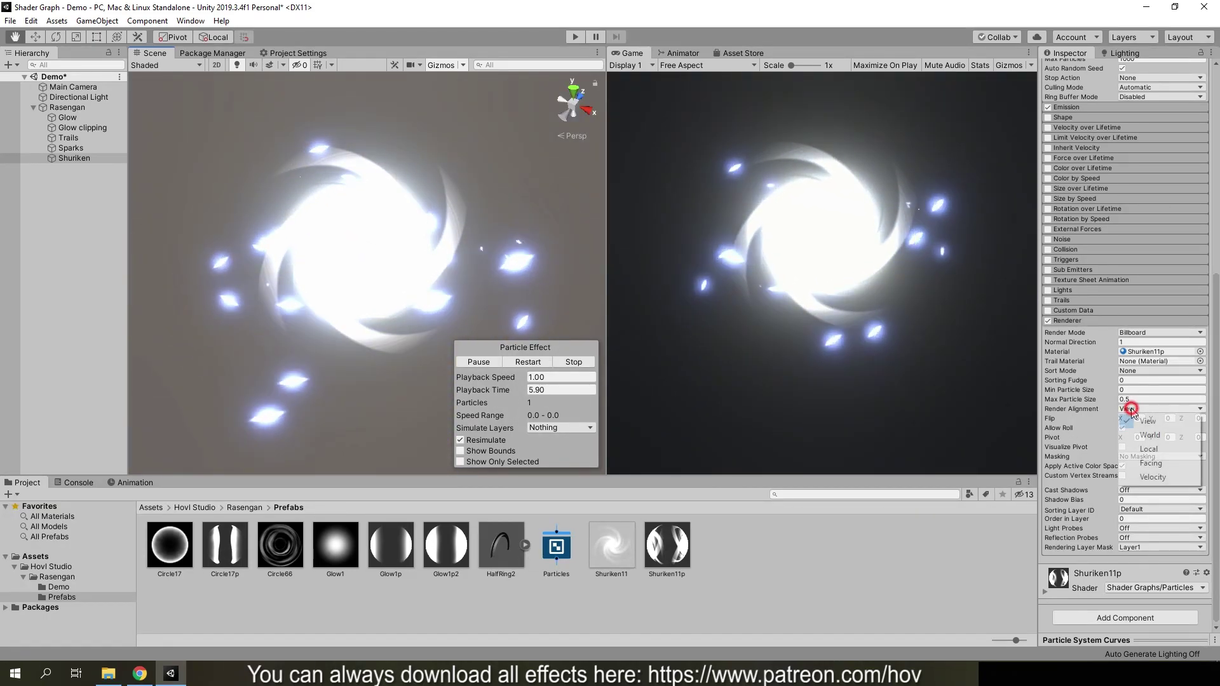
pyautogui.click(1149, 449)
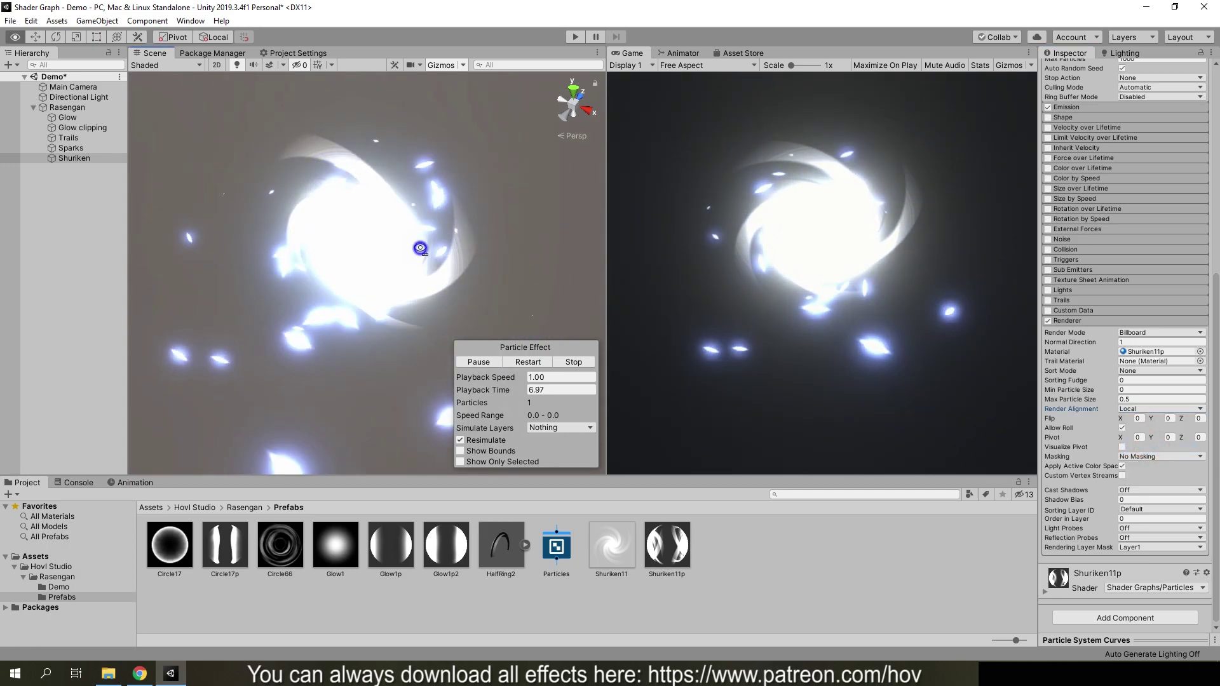
pyautogui.scroll(10, 1107, 313)
pyautogui.click(1122, 288)
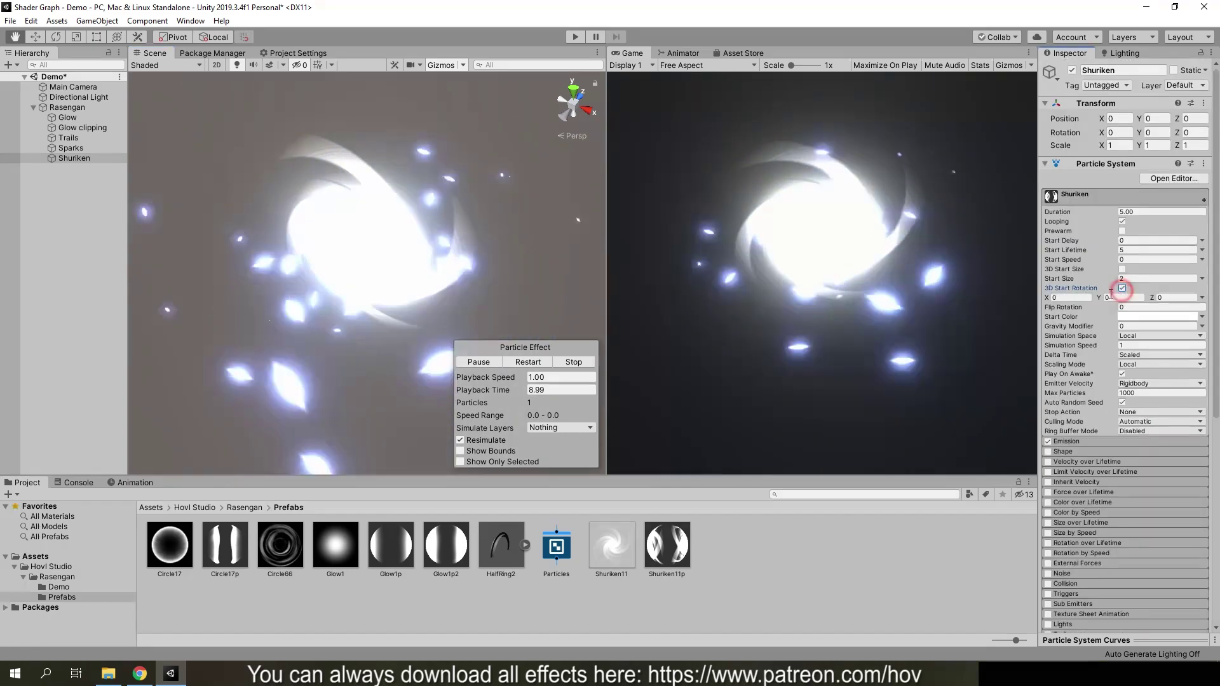
pyautogui.click(1088, 297)
pyautogui.write('-90')
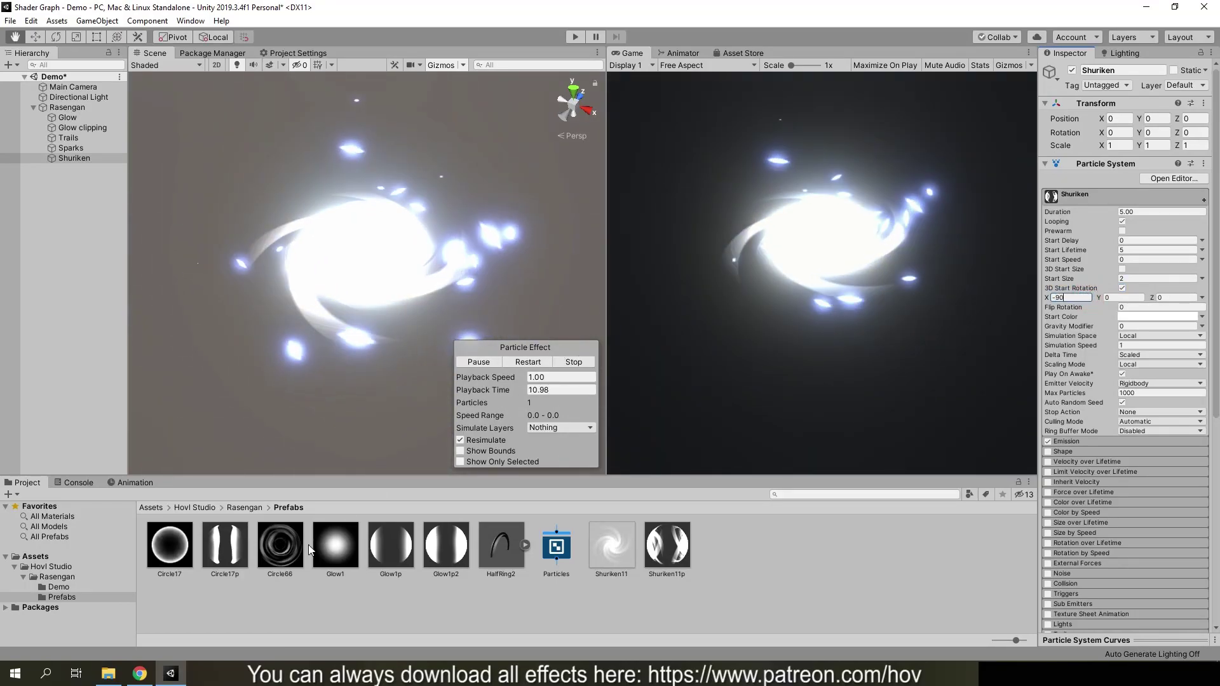
pyautogui.click(153, 679)
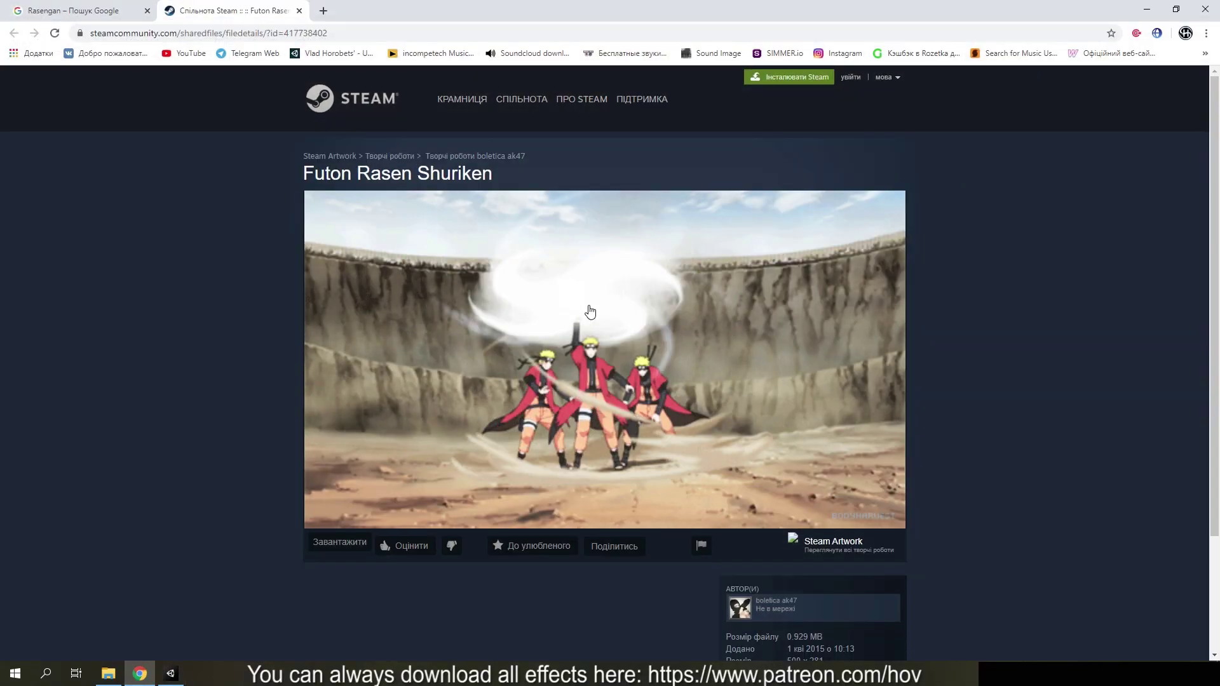
pyautogui.click(171, 673)
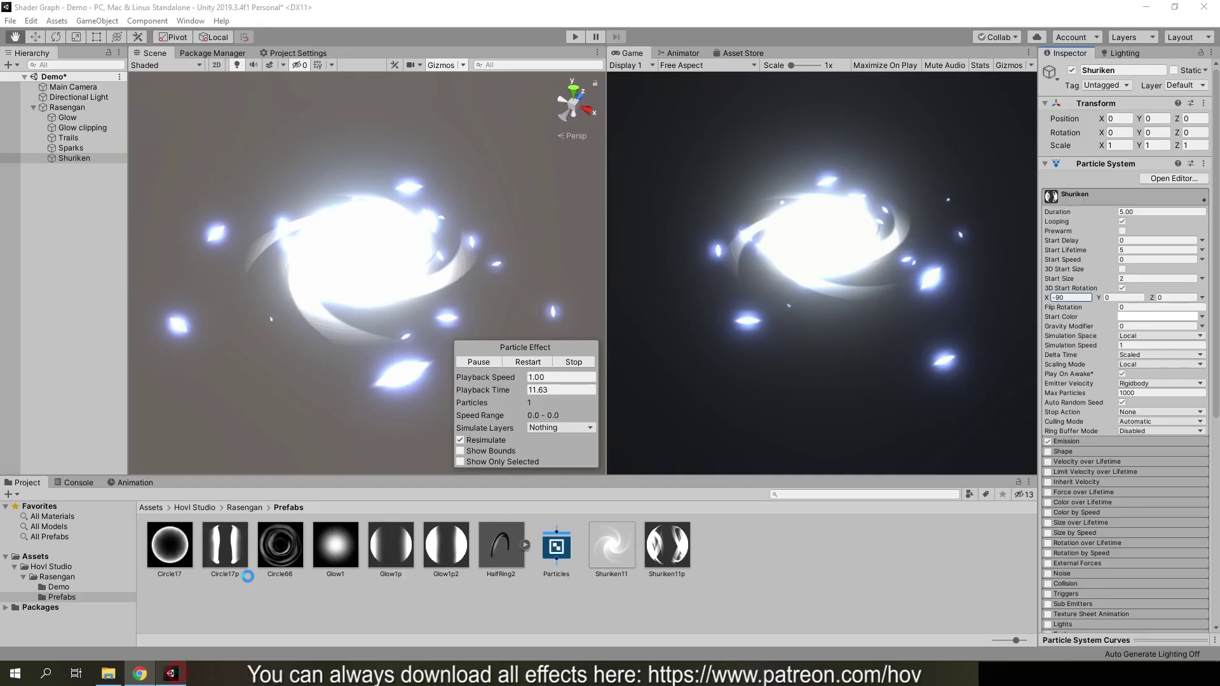
# Step: Set Duration to 0.1, make Start Lifetime random between two constants, and enable Color over Lifetime
pyautogui.click(1140, 212)
pyautogui.write('0.')
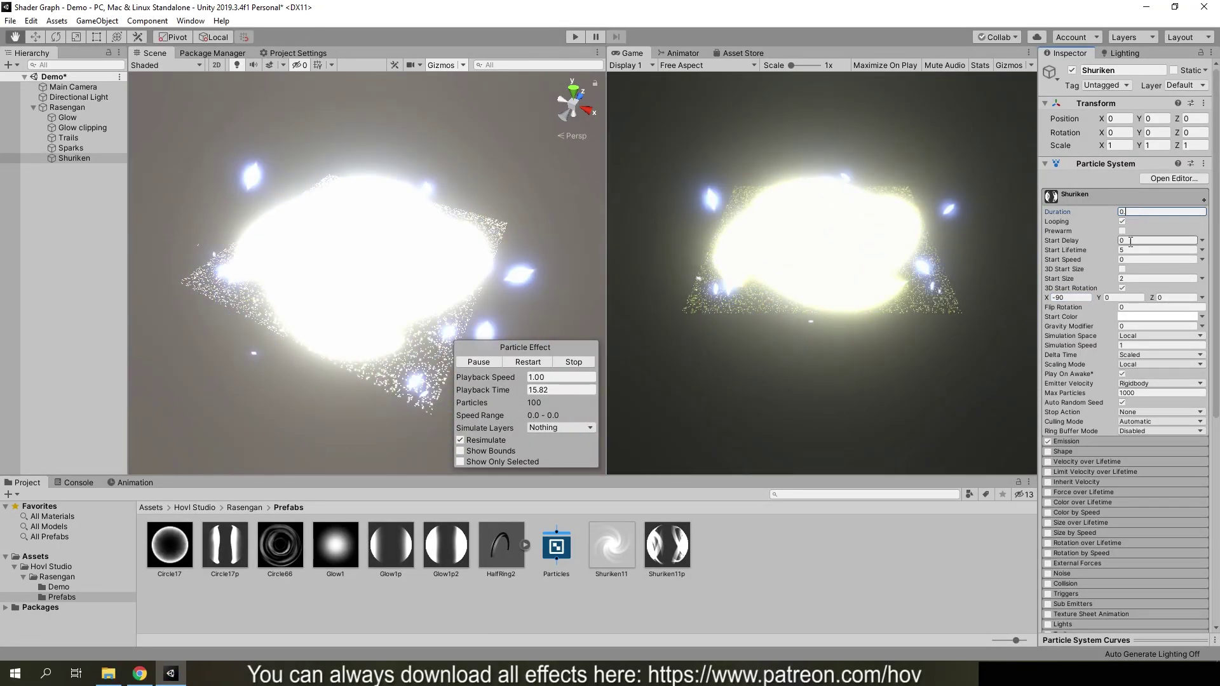
pyautogui.write('0.1')
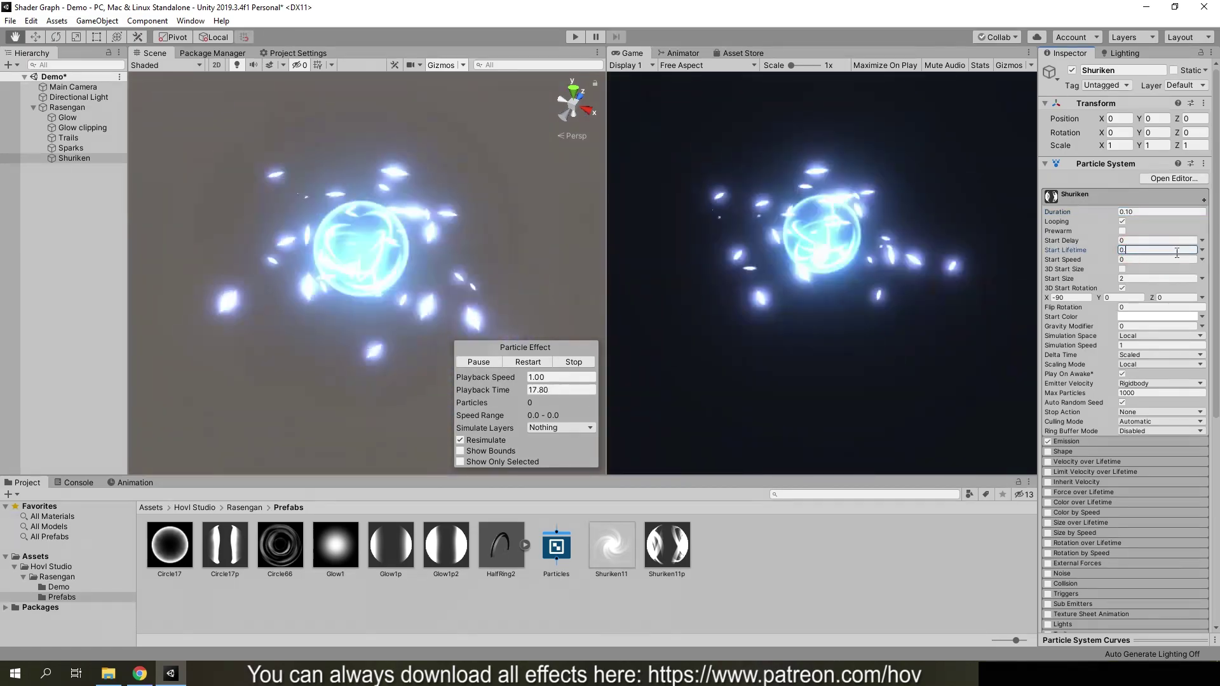
pyautogui.click(1202, 249)
pyautogui.click(1095, 297)
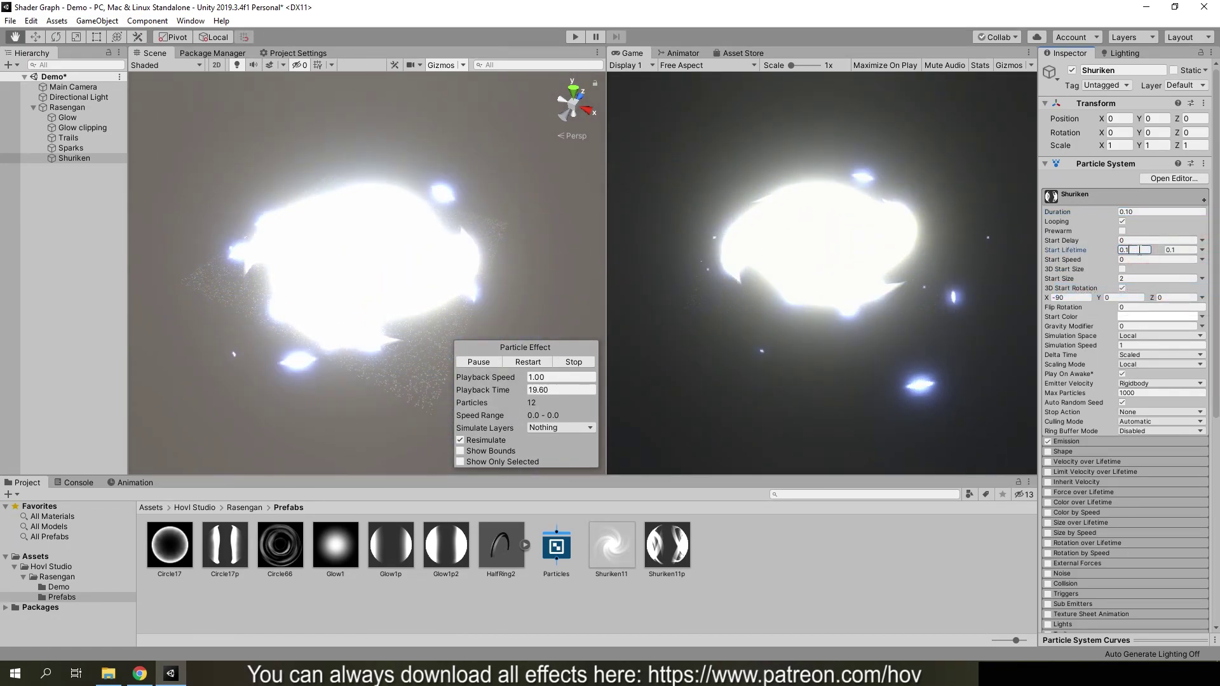
pyautogui.scroll(-5, 1094, 228)
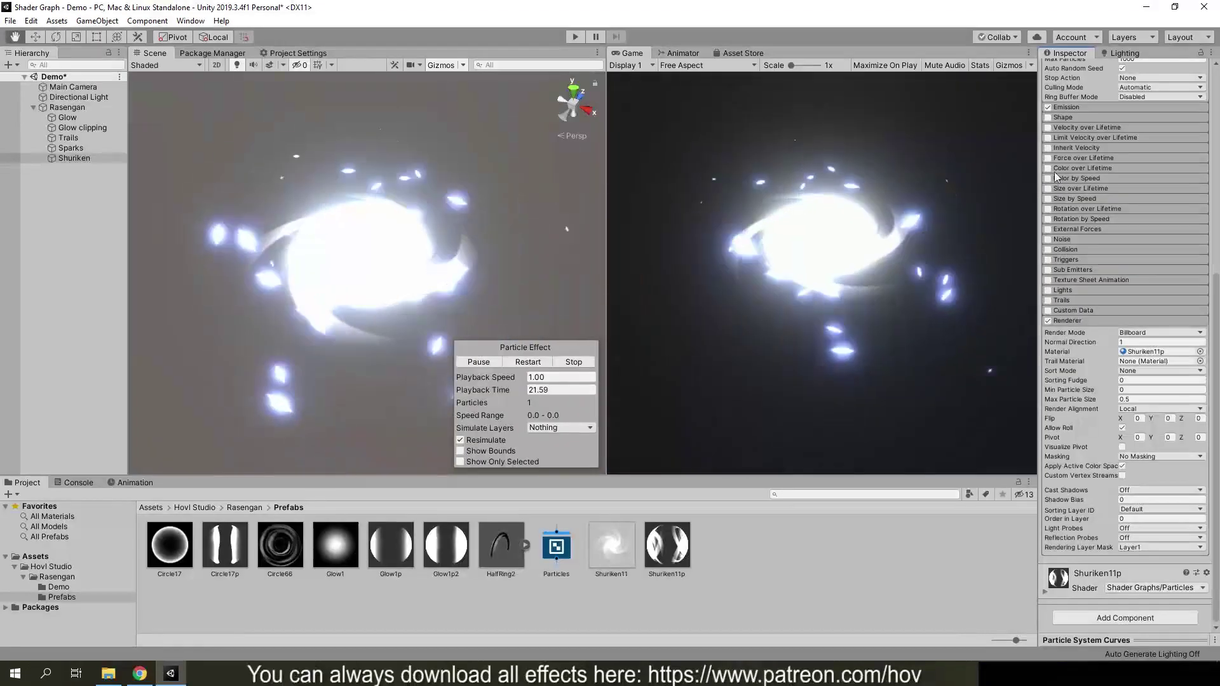
pyautogui.click(1074, 168)
pyautogui.click(1150, 181)
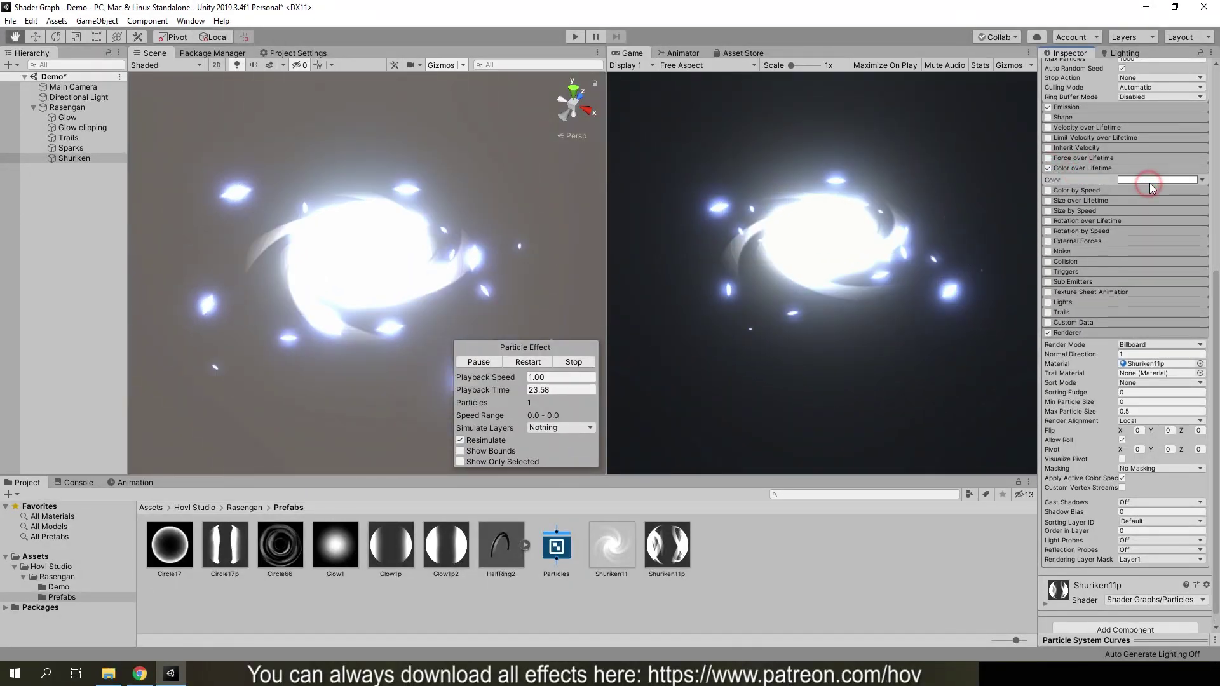
# Step: Apply the transparent-to-white fade gradient and set Max Particle Size to 32
pyautogui.click(702, 497)
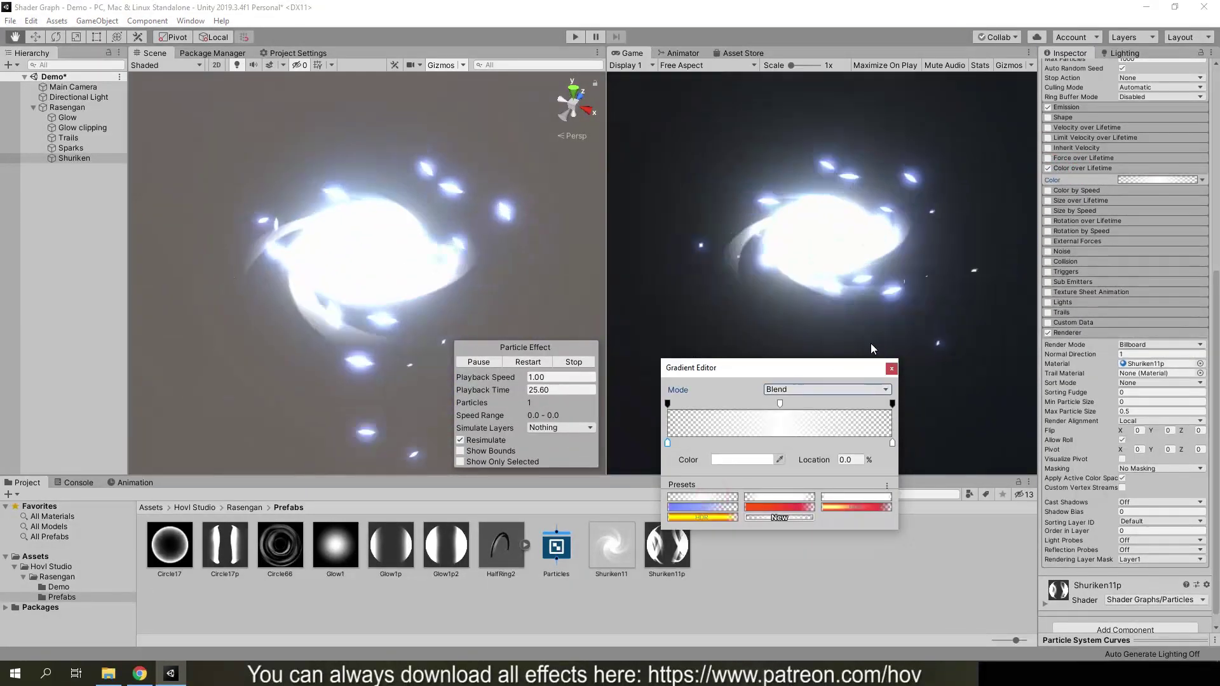
pyautogui.keyDown('alt'); pyautogui.click(413, 274); pyautogui.keyUp('alt')
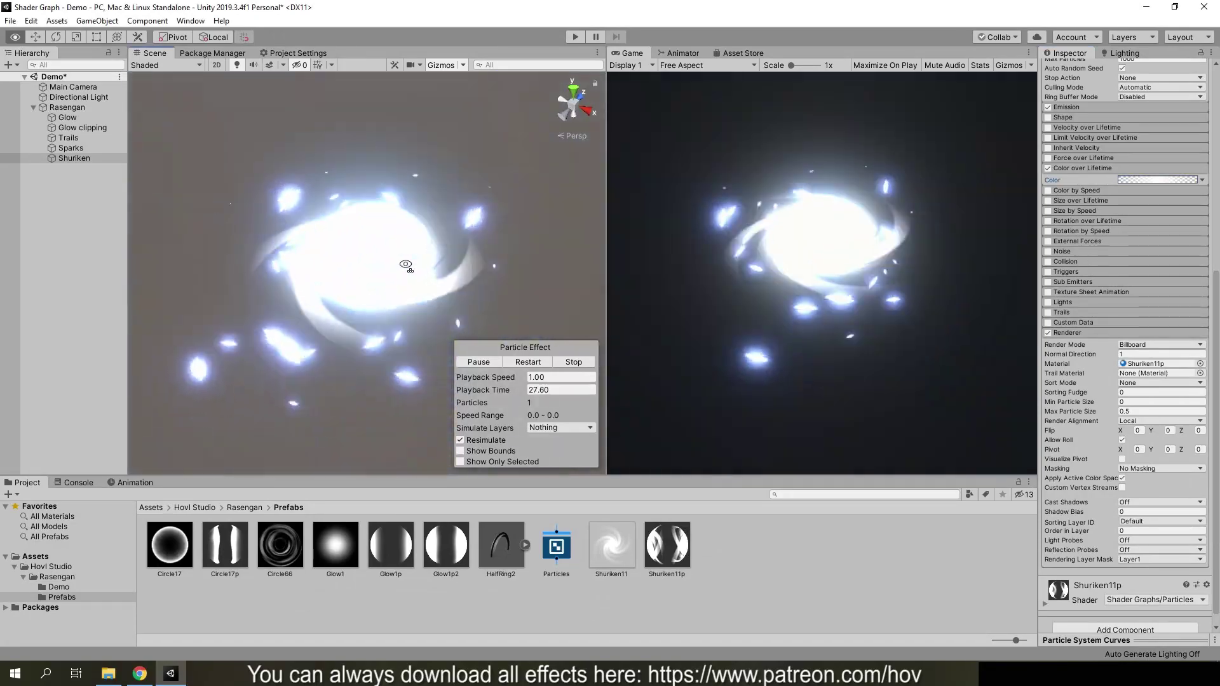
pyautogui.click(1137, 410)
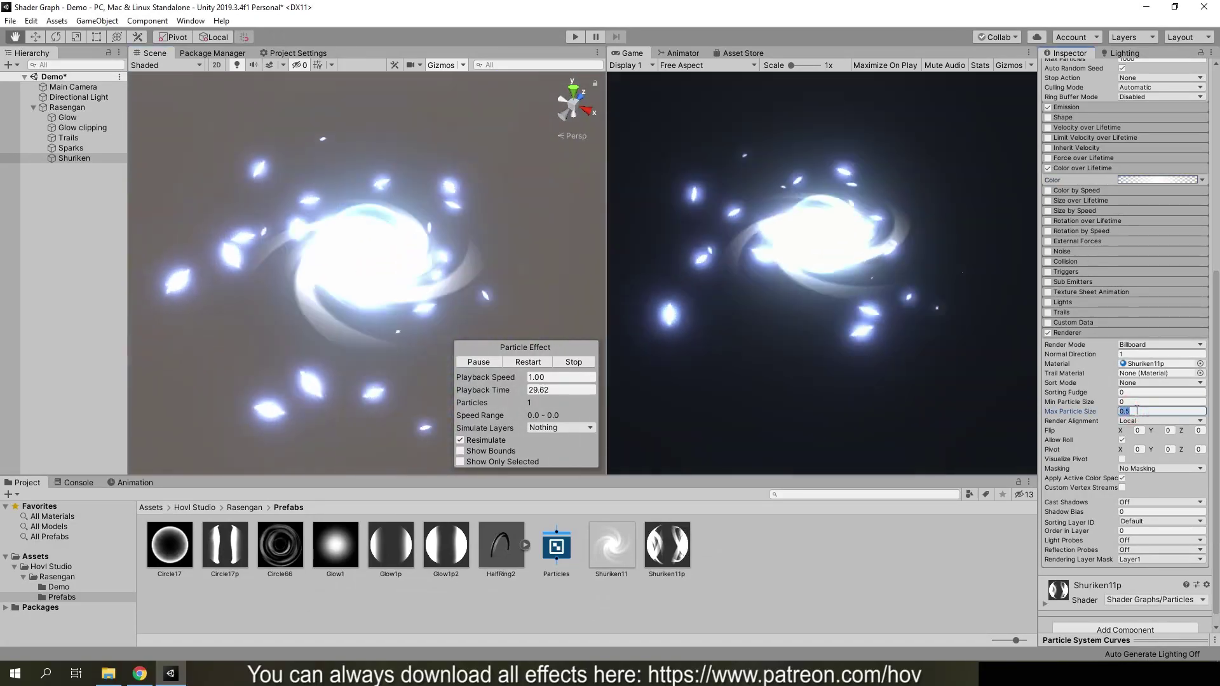
pyautogui.write('32')
pyautogui.keyDown('alt'); pyautogui.click(416, 283); pyautogui.keyUp('alt')
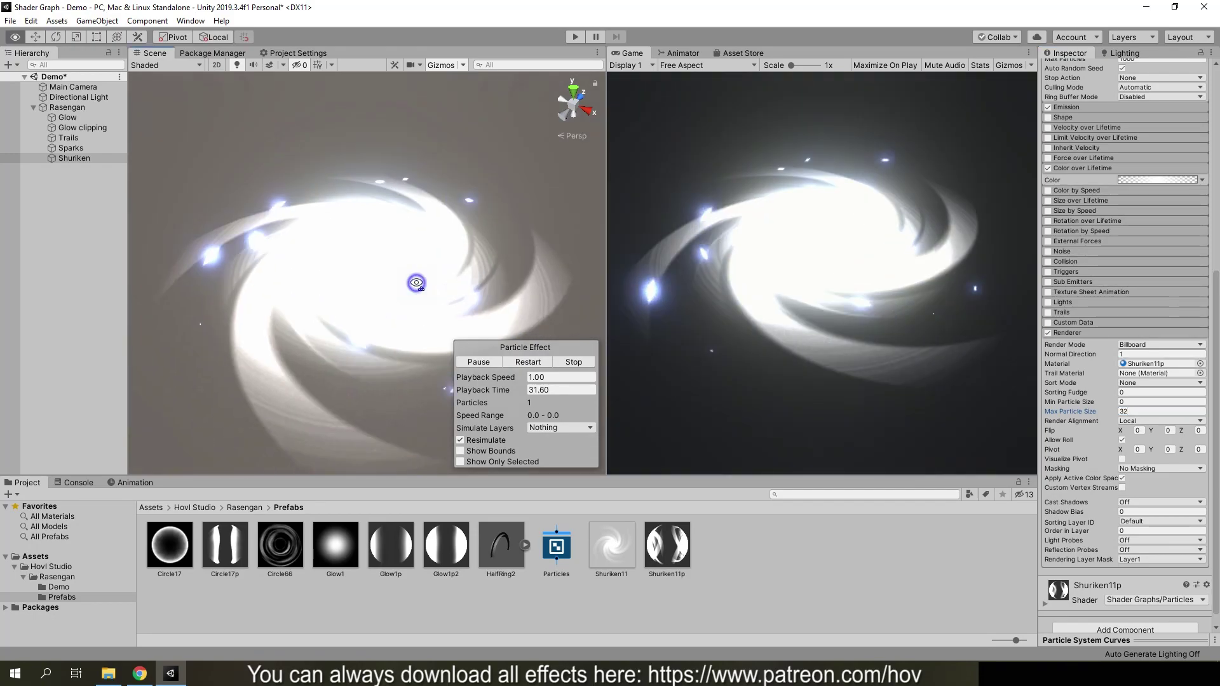
# Step: Tint the swirl's Start Color light blue
pyautogui.scroll(10, 1157, 334)
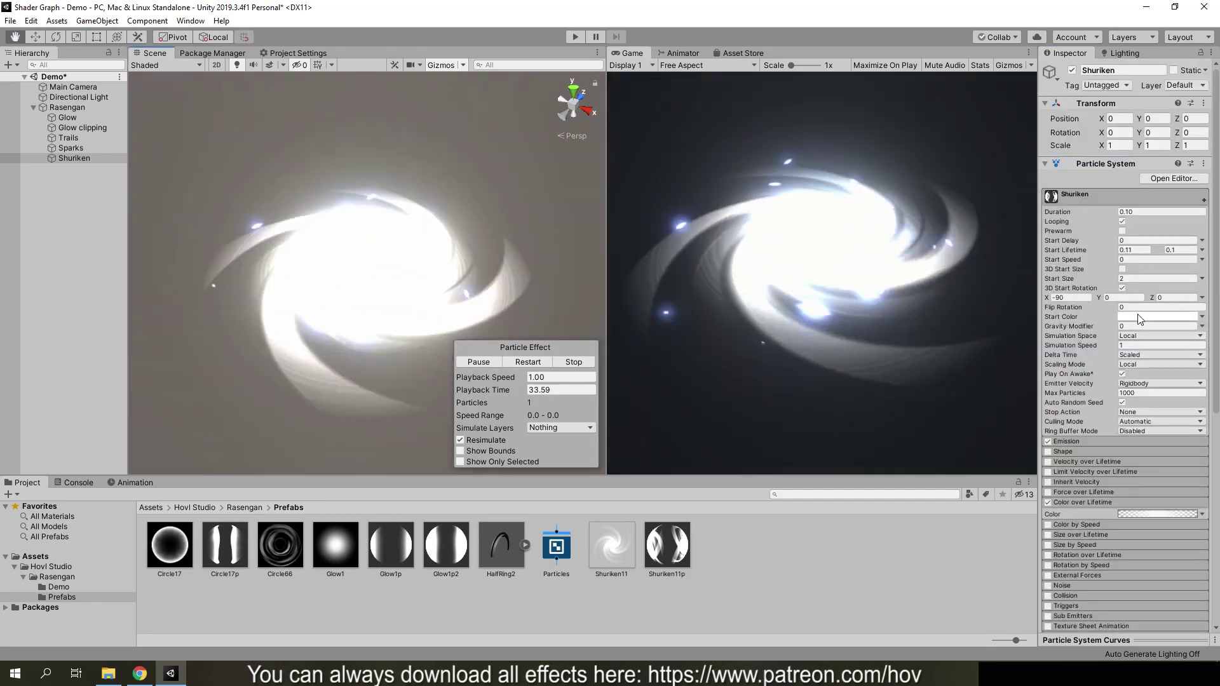
pyautogui.click(1139, 317)
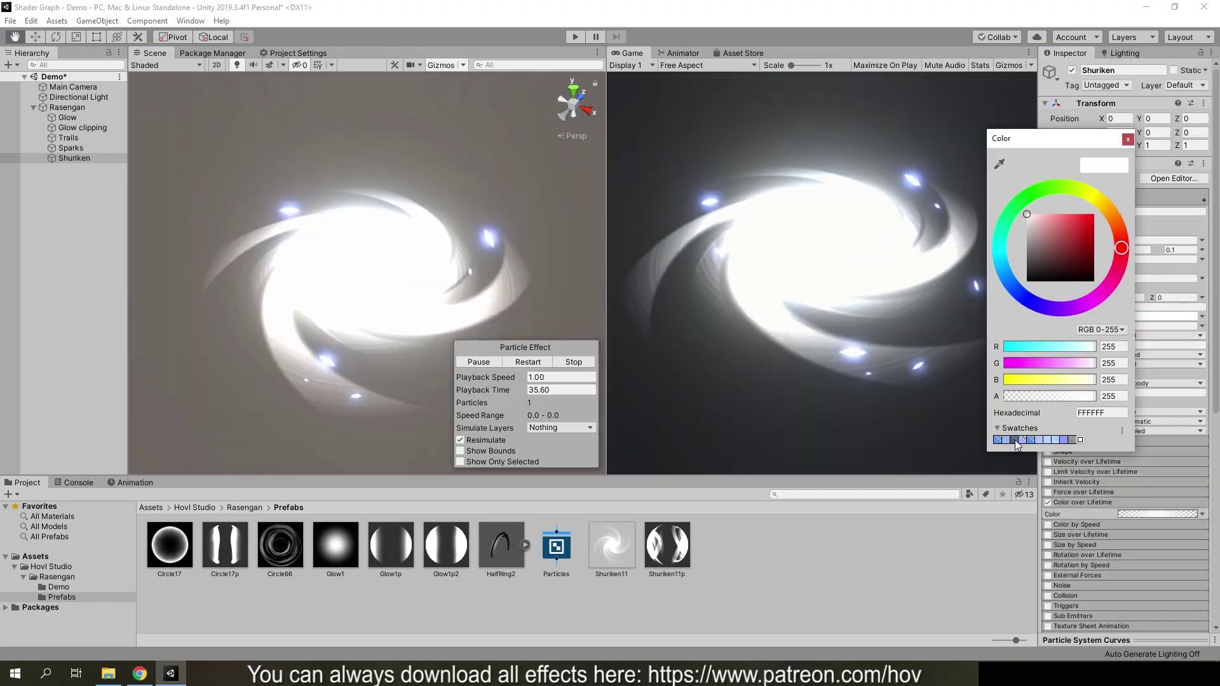
pyautogui.click(1017, 440)
pyautogui.keyDown('alt'); pyautogui.click(436, 286); pyautogui.keyUp('alt')
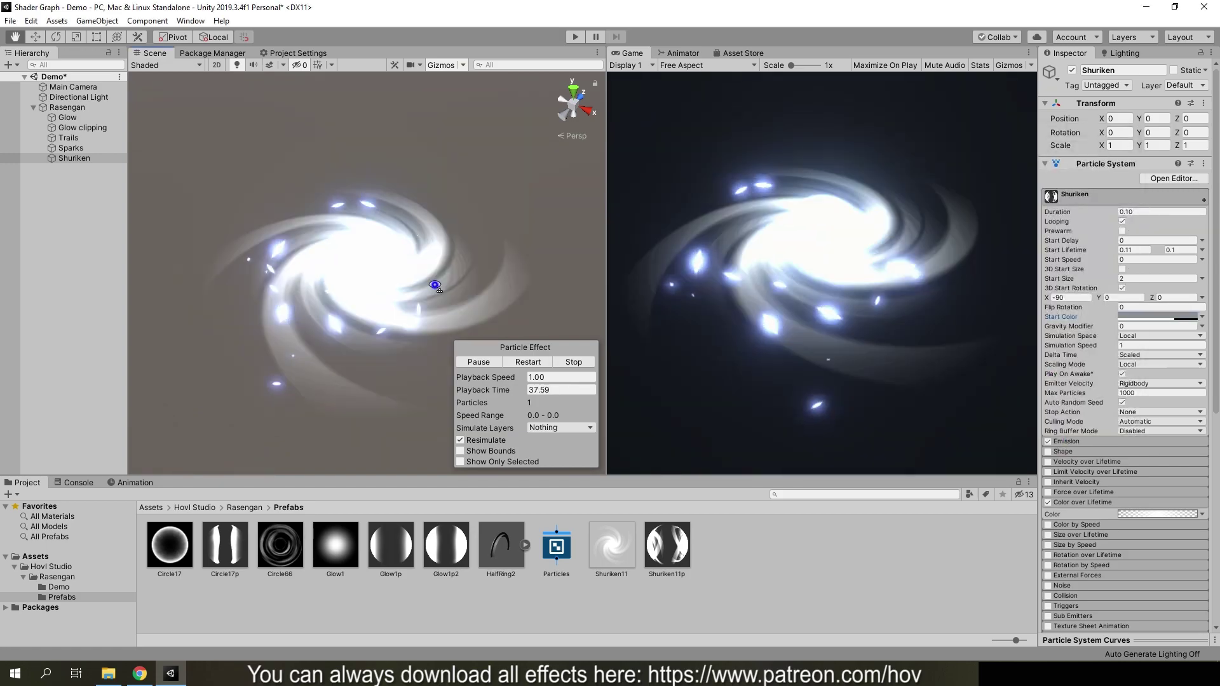
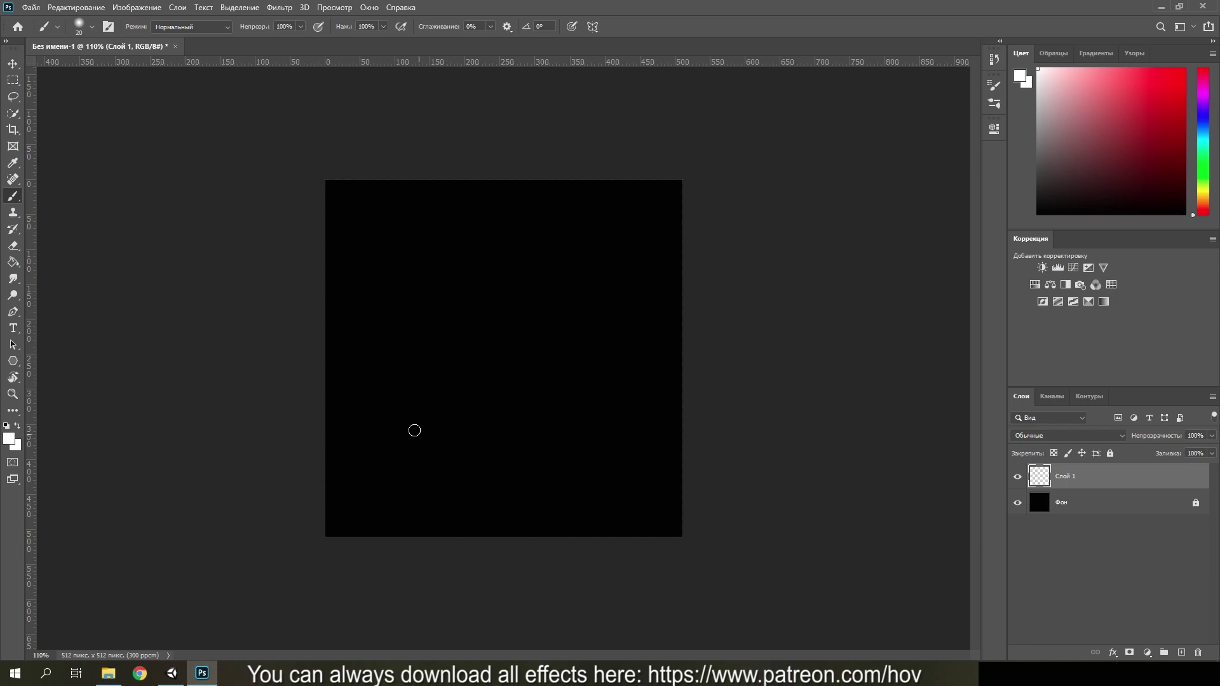
# Step: Adjust the soft brush settings and apply a Radial Blur to the white dots
pyautogui.click(92, 28)
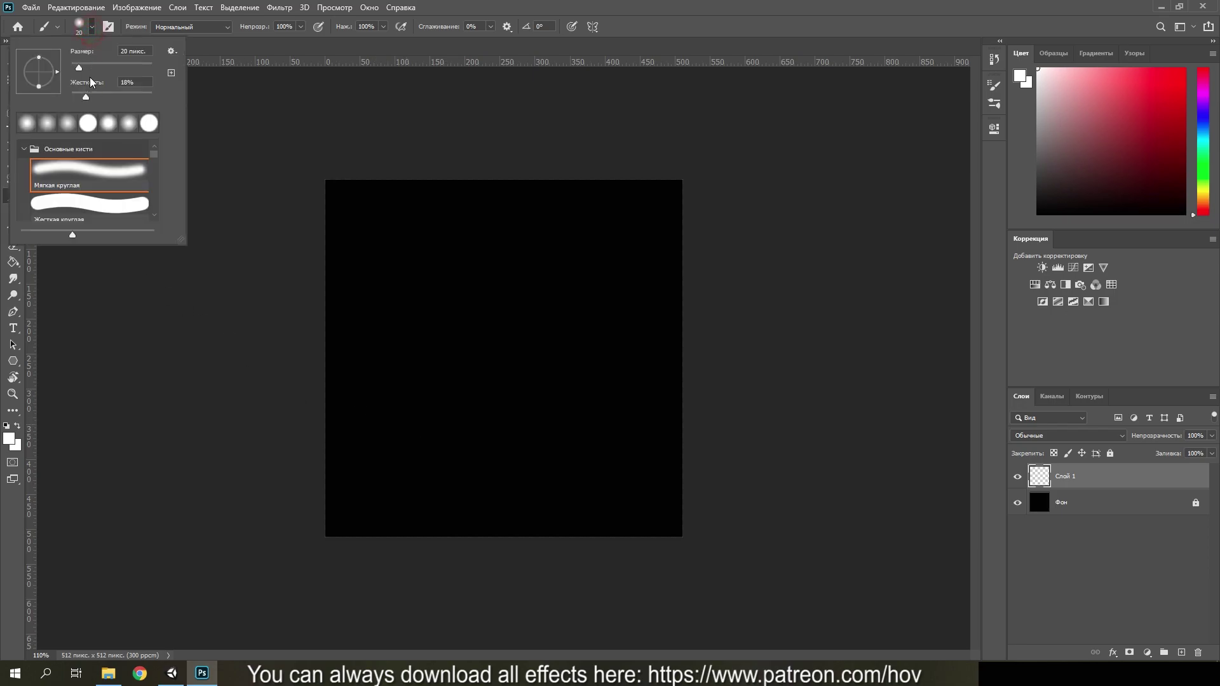
pyautogui.click(408, 291)
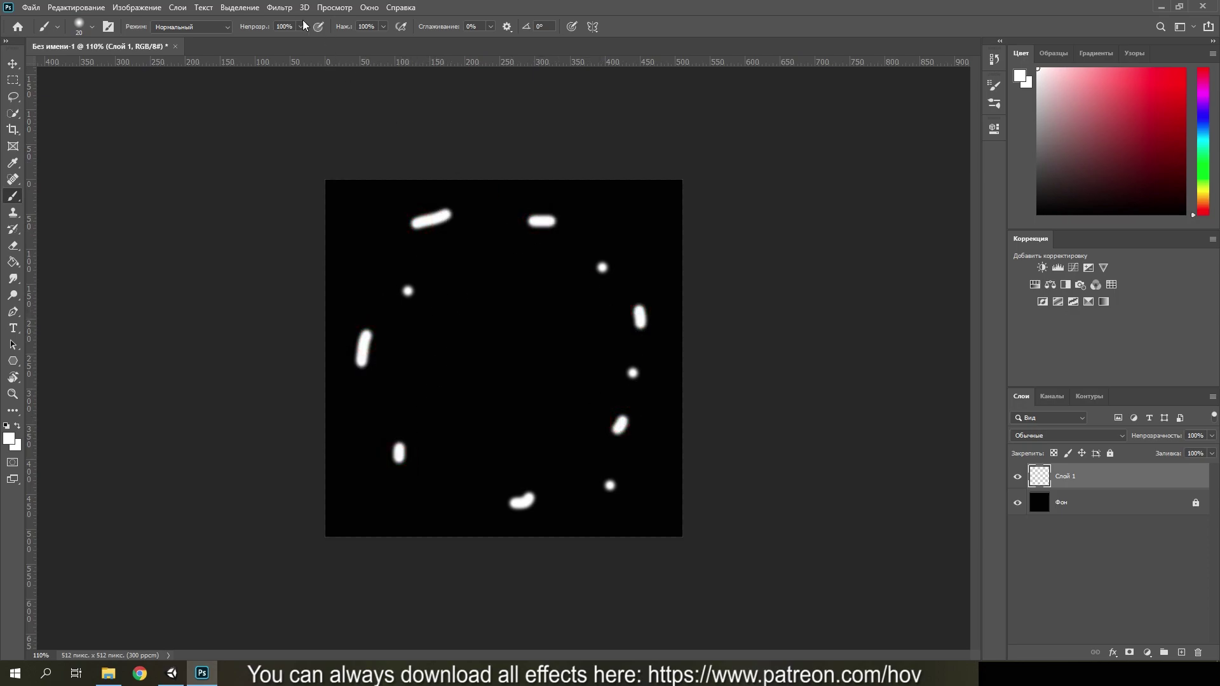
pyautogui.click(279, 8)
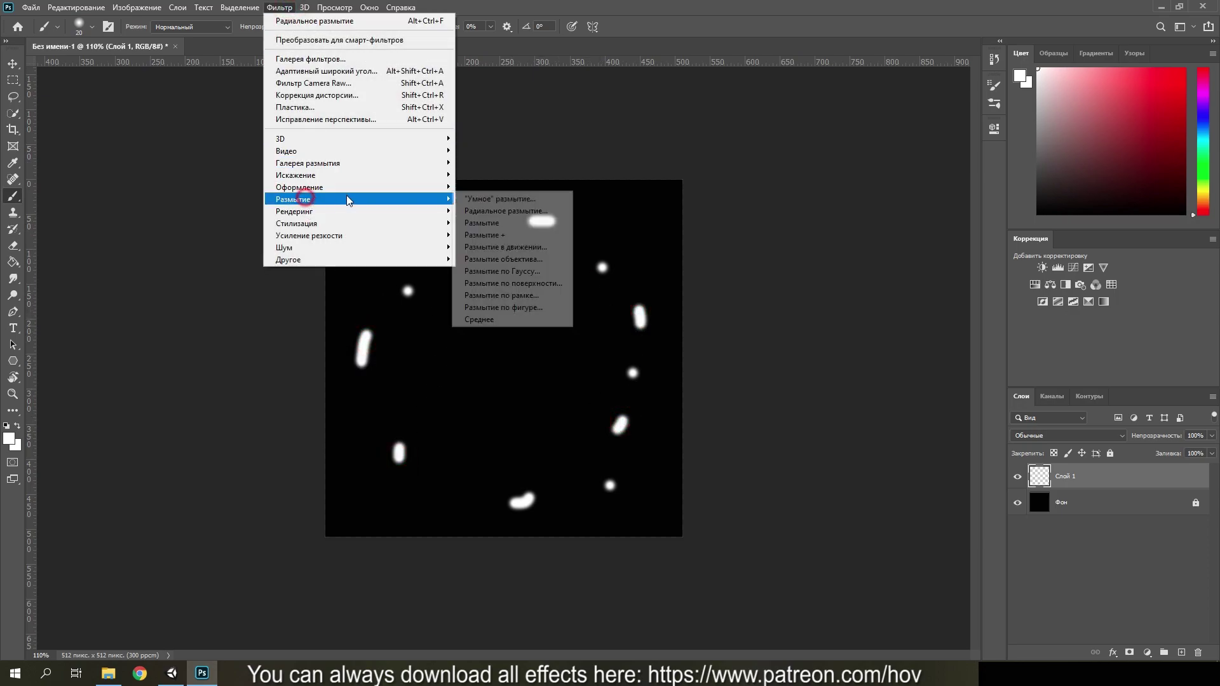
pyautogui.click(493, 211)
pyautogui.click(651, 197)
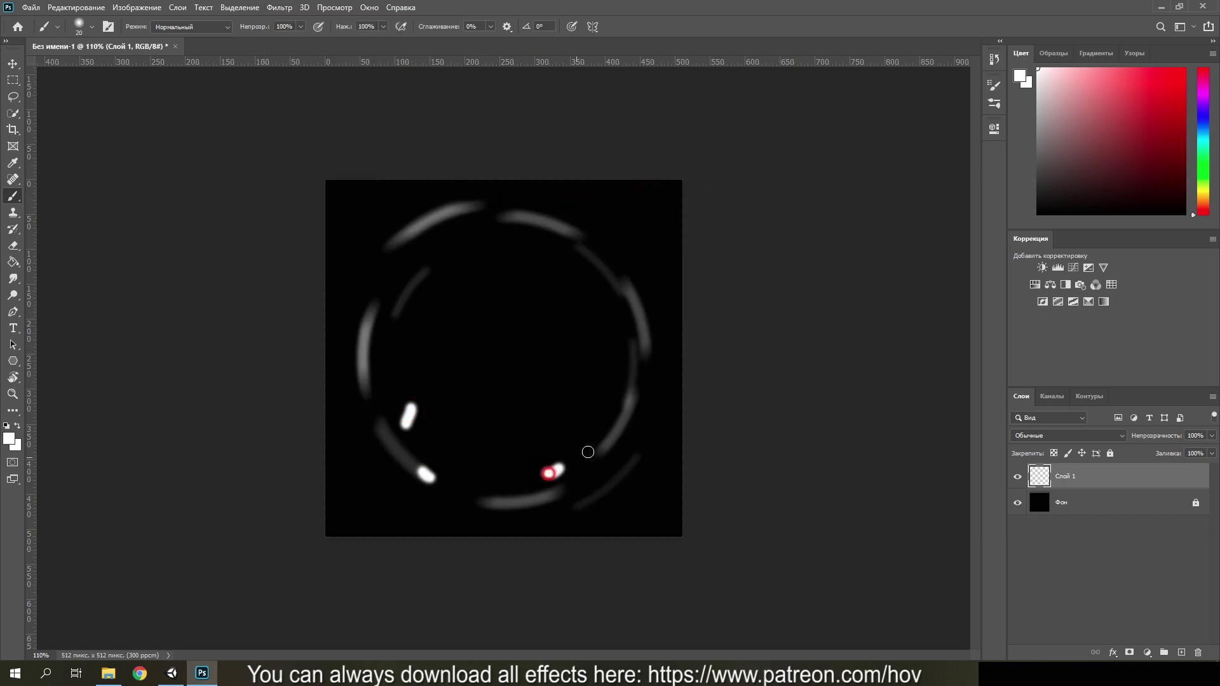
# Step: Paint more white dots around the ring and reapply the radial blur
pyautogui.click(280, 7)
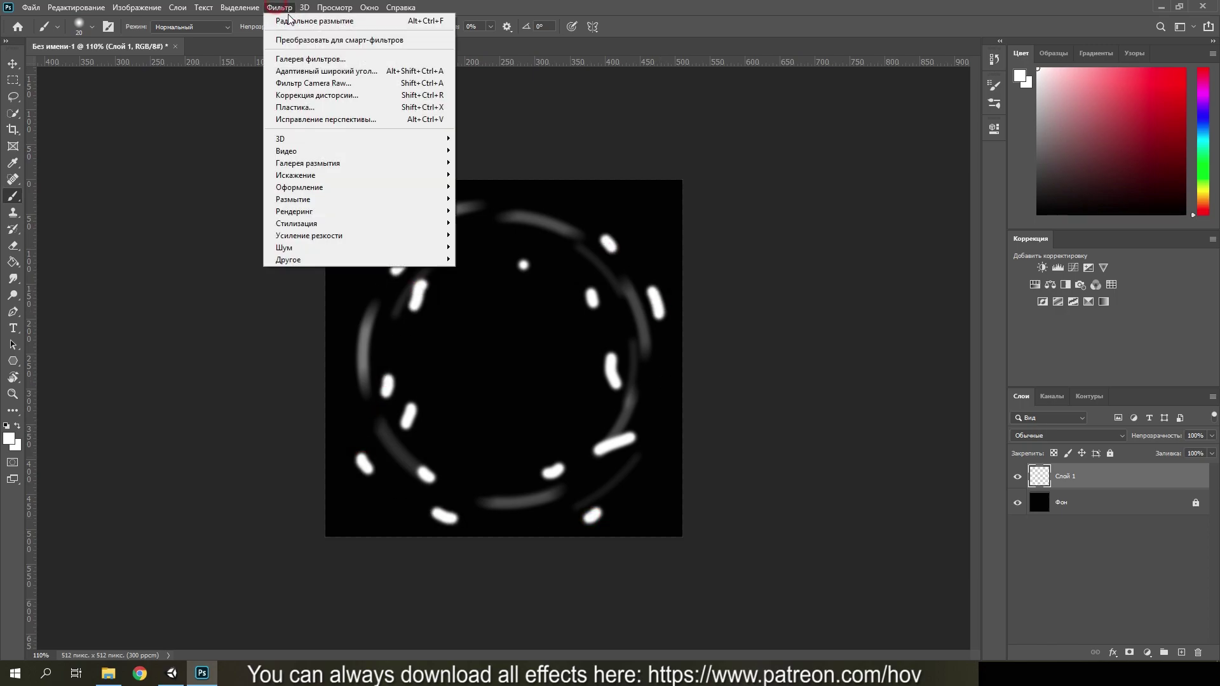
pyautogui.click(299, 17)
pyautogui.click(373, 279)
pyautogui.click(345, 356)
pyautogui.click(377, 364)
pyautogui.click(280, 7)
pyautogui.click(298, 17)
pyautogui.click(614, 430)
pyautogui.click(561, 470)
pyautogui.click(563, 487)
pyautogui.click(629, 335)
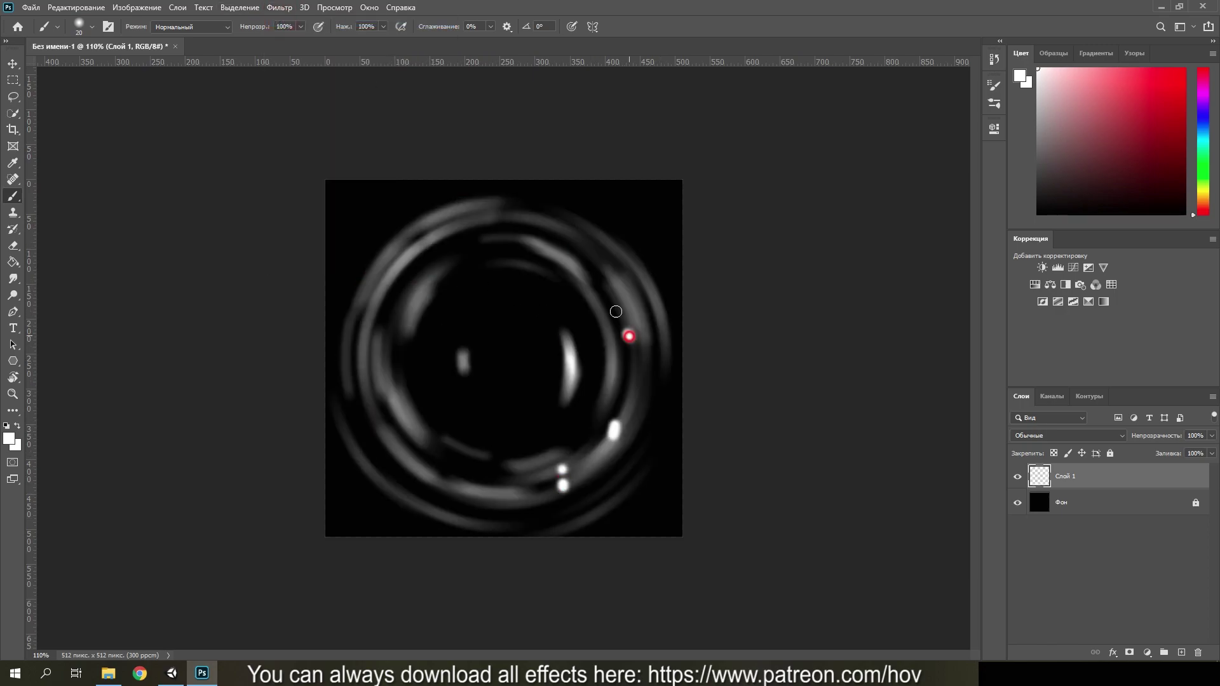
# Step: Add white dots at the upper left and on the inner ring, then reapply the radial blur (Ctrl+Alt+F)
pyautogui.click(401, 240)
pyautogui.click(412, 272)
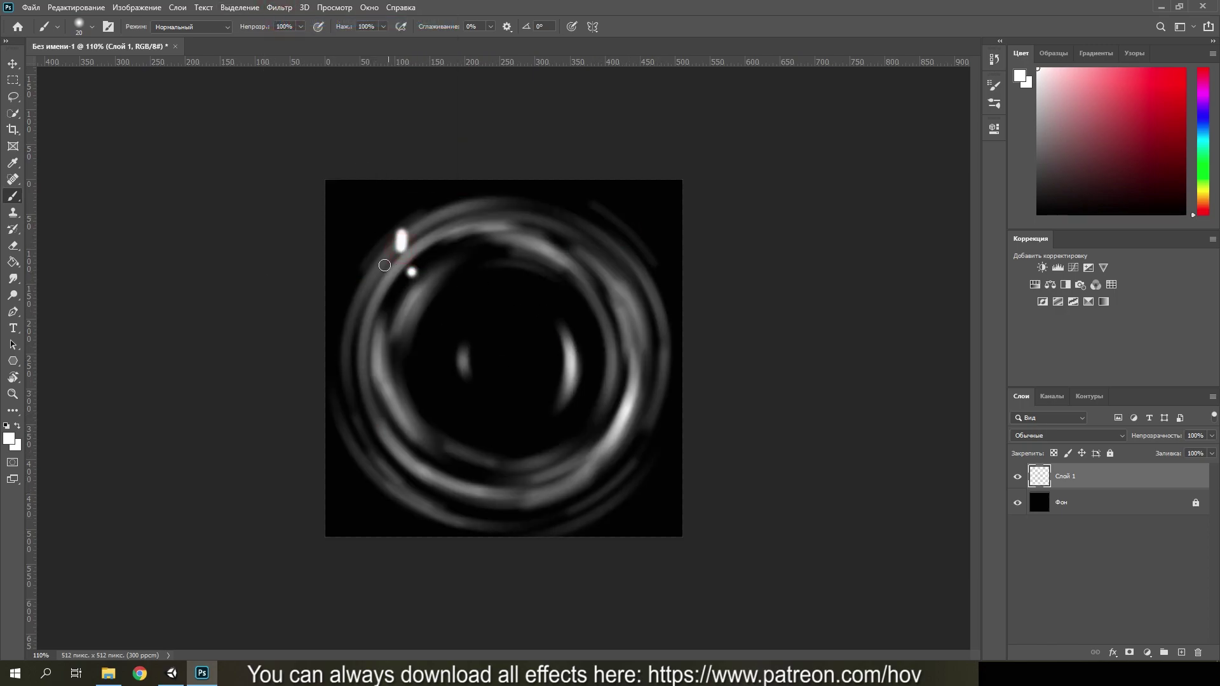
pyautogui.click(462, 281)
pyautogui.click(280, 7)
pyautogui.click(299, 16)
pyautogui.click(280, 7)
pyautogui.click(299, 17)
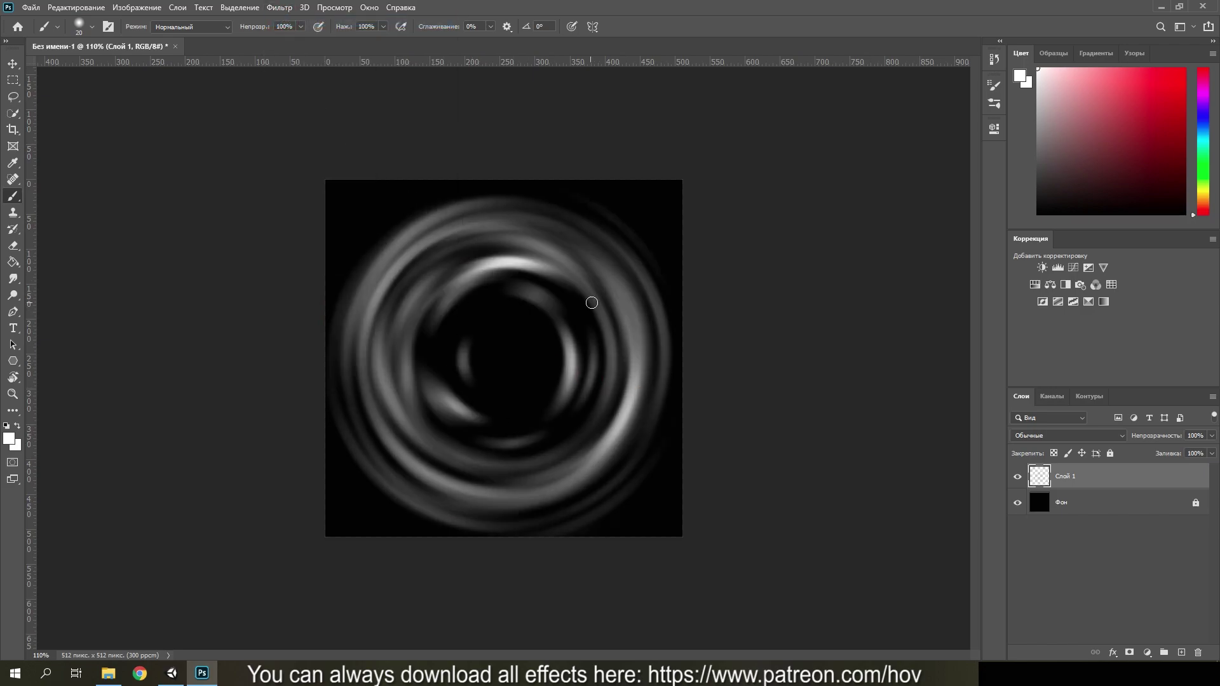
pyautogui.click(279, 7)
pyautogui.click(299, 16)
pyautogui.click(510, 435)
pyautogui.click(538, 424)
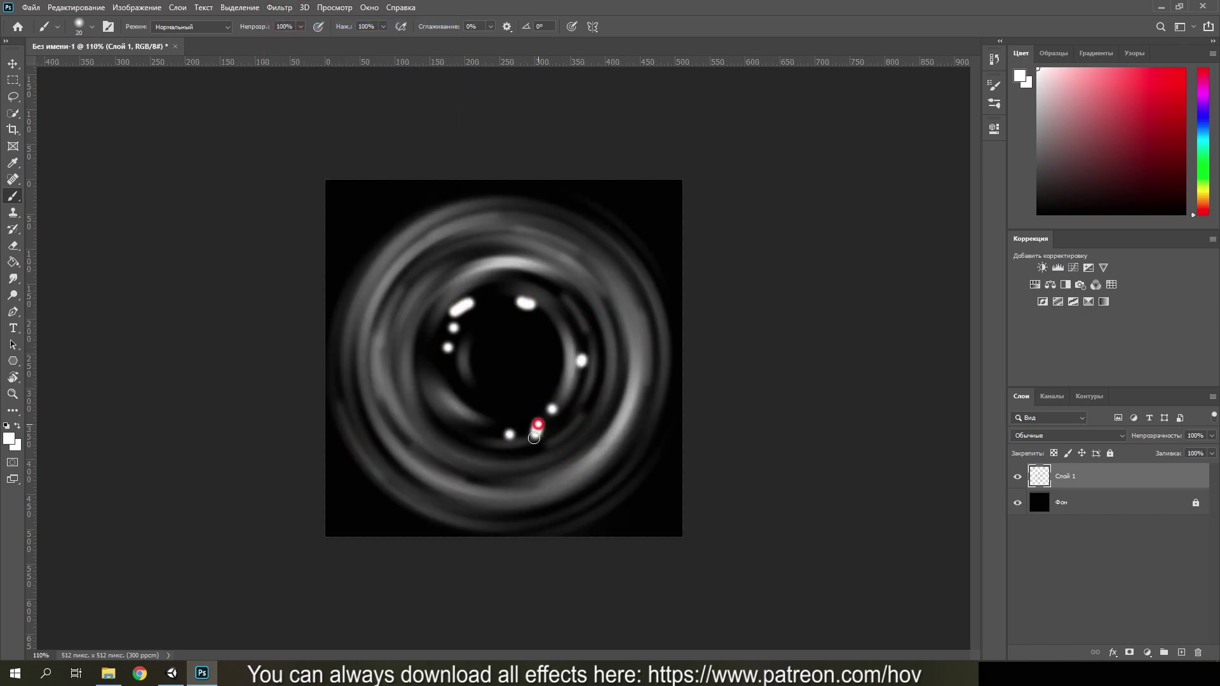
pyautogui.hotkey('ctrl', 'alt', 'f')
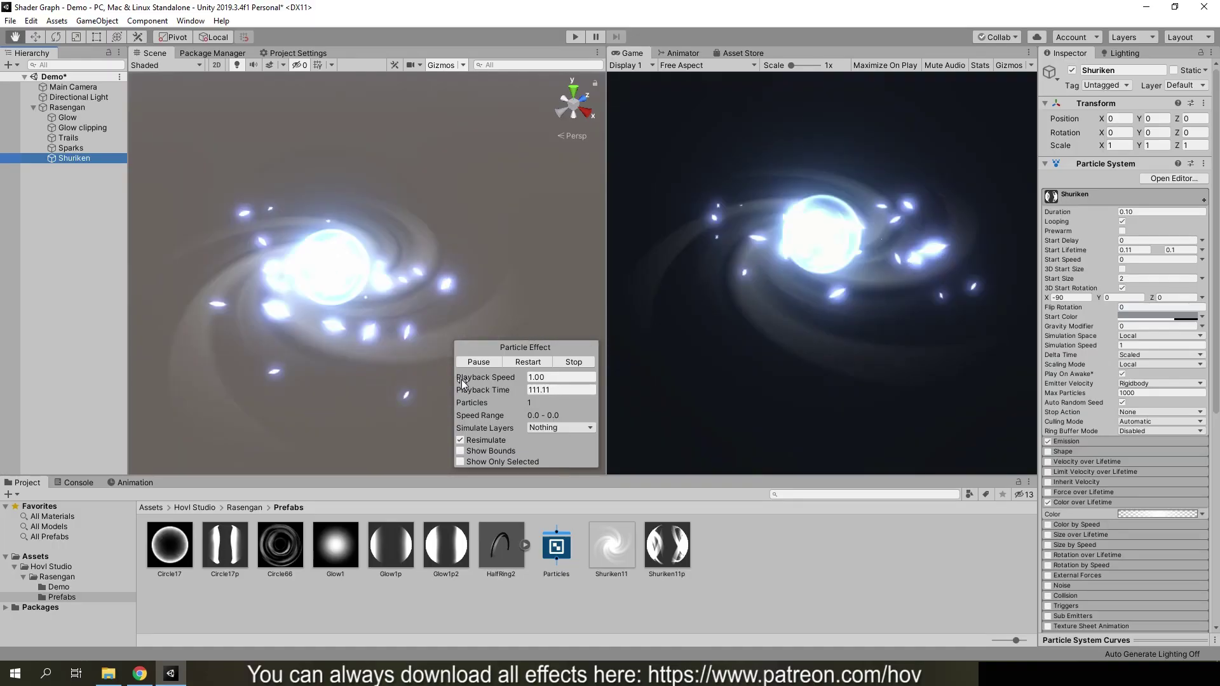
# Step: Open the Particles shader graph and enlarge the graph and game view panels
pyautogui.click(556, 548)
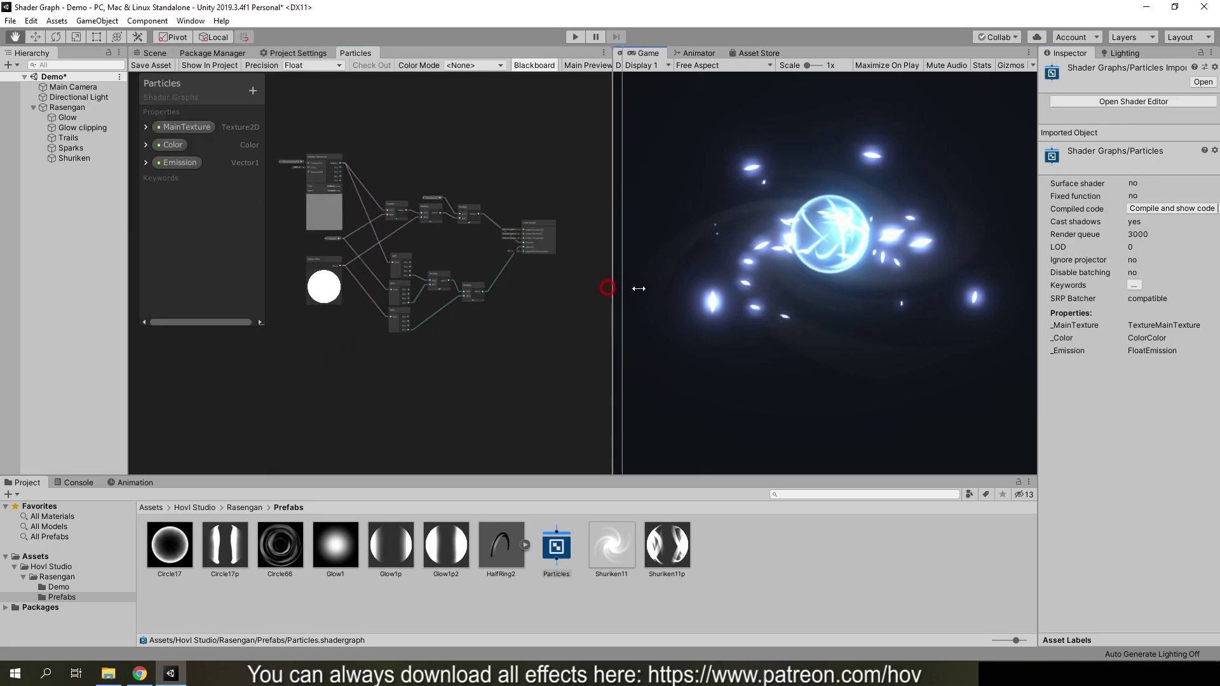
pyautogui.moveTo(609, 287); pyautogui.dragTo(672, 288)
pyautogui.click(134, 485)
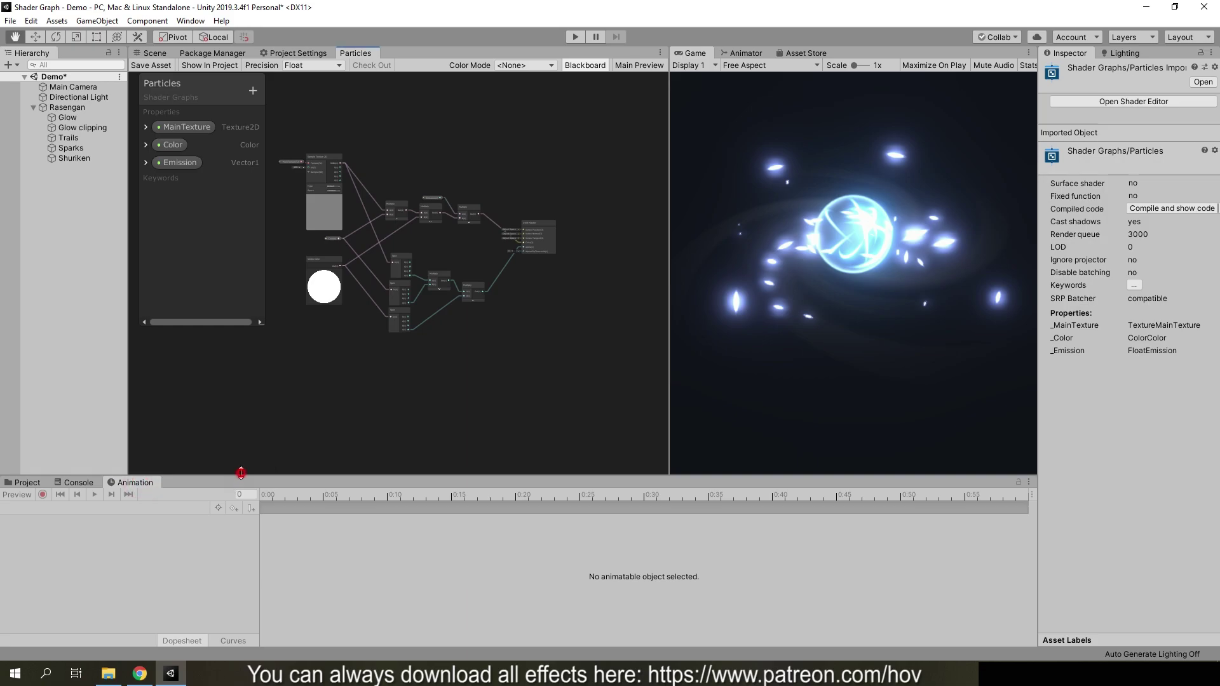
pyautogui.moveTo(237, 490); pyautogui.dragTo(234, 508)
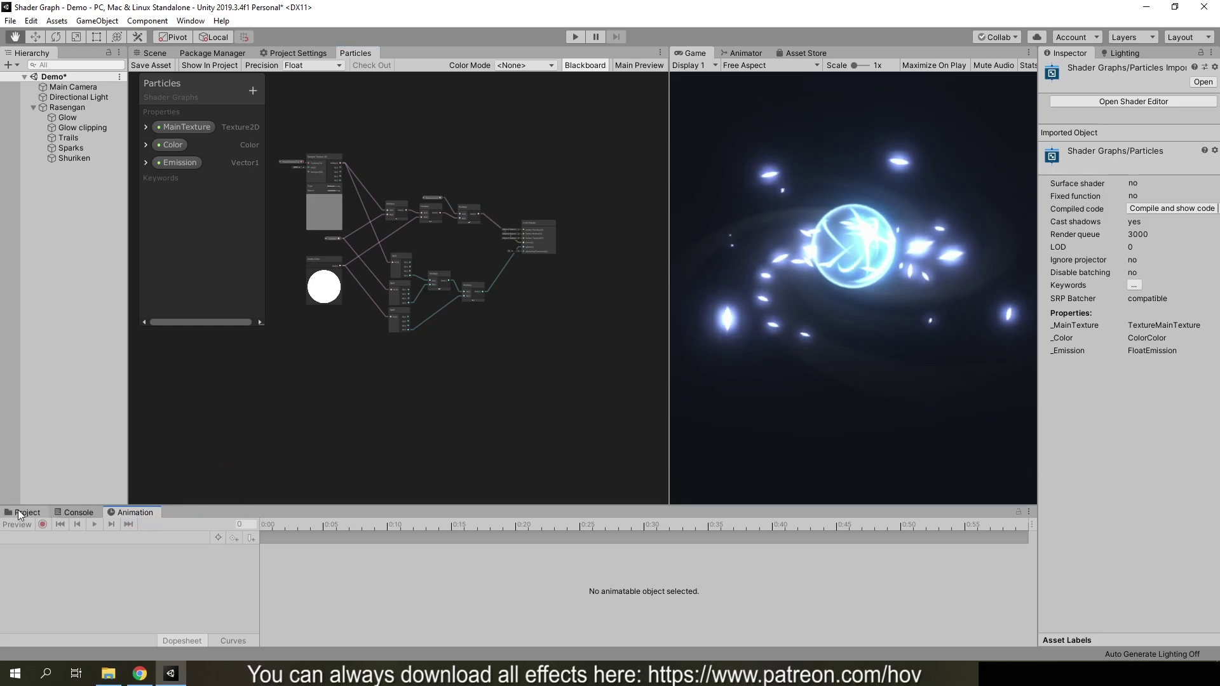
pyautogui.click(19, 515)
pyautogui.scroll(5, 353, 200)
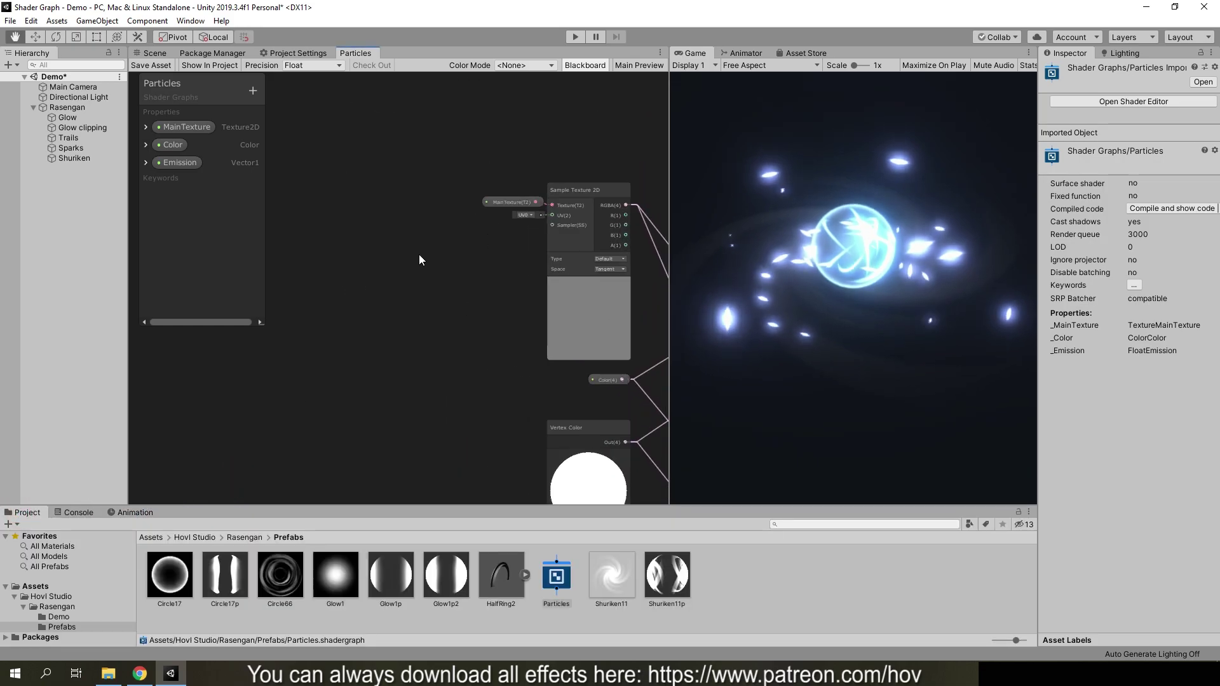
pyautogui.scroll(2, 419, 255)
# Step: Add a Rotate node and connect its output to the Sample Texture 2D UV input
pyautogui.rightClick(396, 215)
pyautogui.click(419, 221)
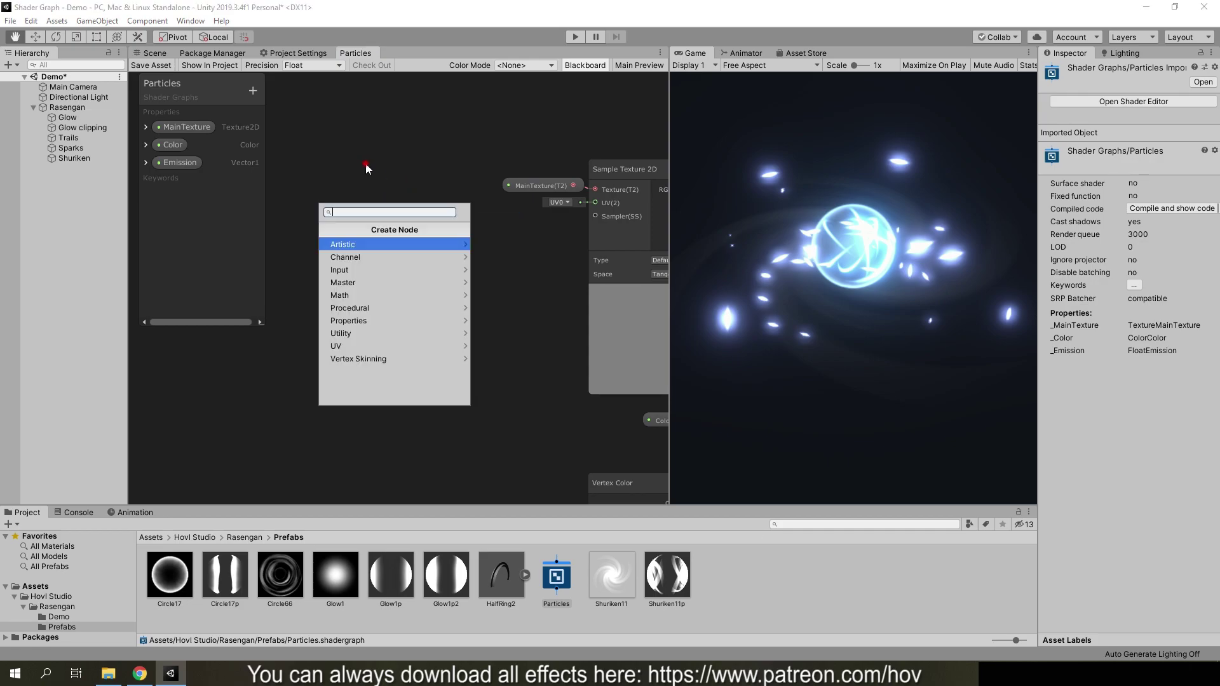
pyautogui.click(365, 163)
pyautogui.press('space')
pyautogui.write('rot')
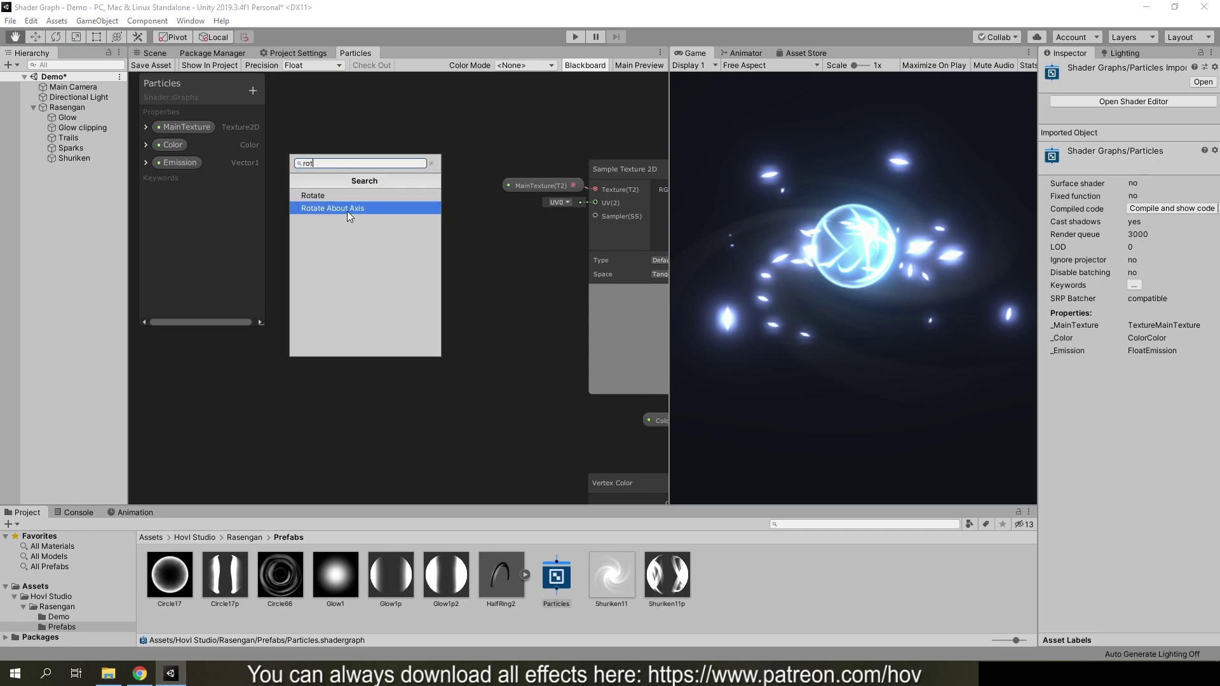
pyautogui.click(318, 195)
pyautogui.moveTo(472, 207); pyautogui.dragTo(593, 204)
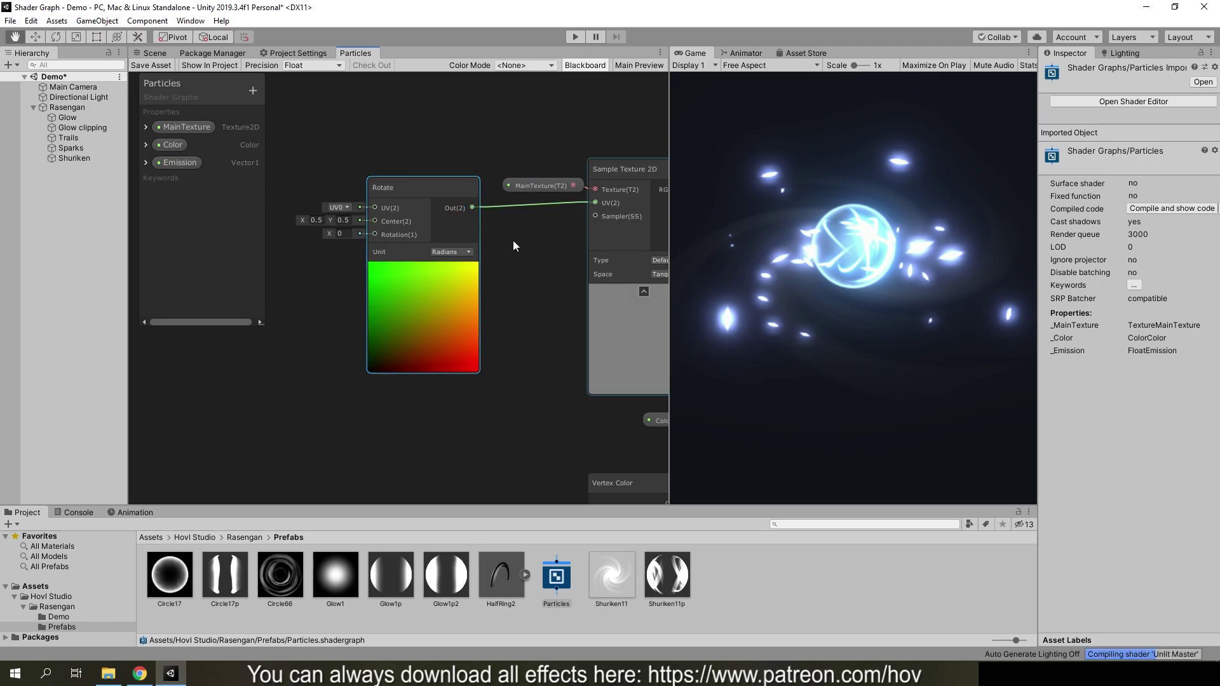
pyautogui.scroll(-2, 285, 327)
pyautogui.moveTo(292, 365); pyautogui.dragTo(445, 364, button='middle')
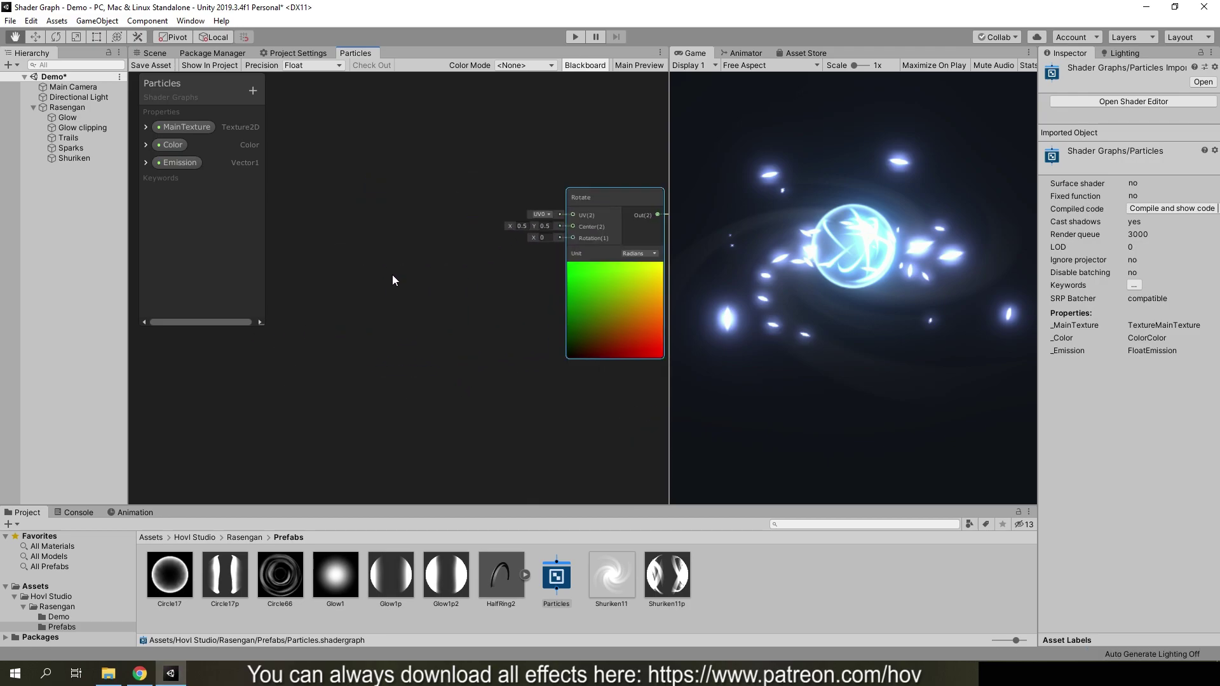
pyautogui.click(252, 91)
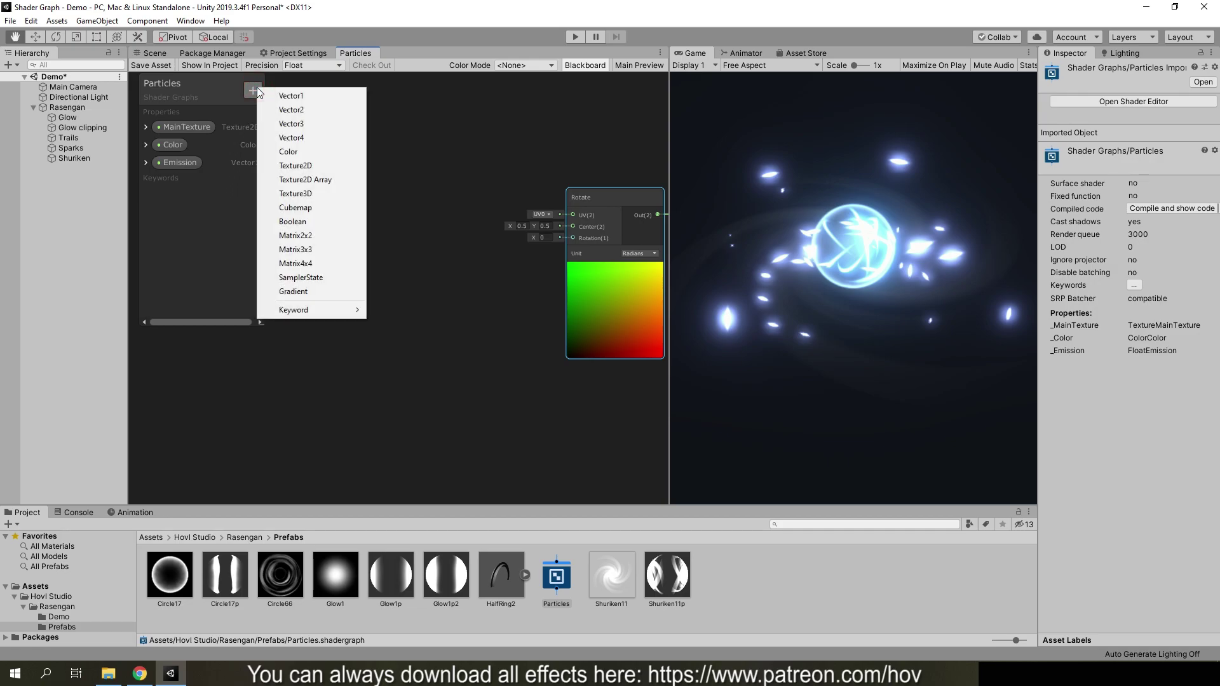
# Step: Add a Vector1 Rotation speed property and place its node left of Rotate
pyautogui.click(321, 95)
pyautogui.write('Rotation speed')
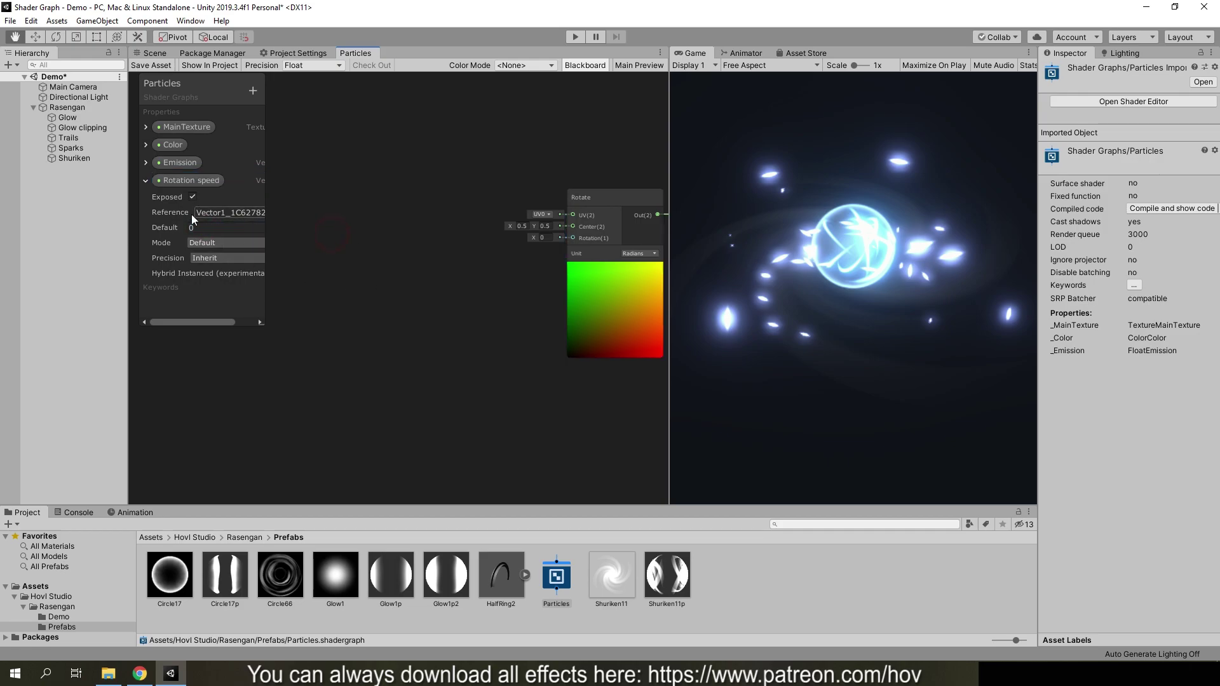
pyautogui.click(147, 182)
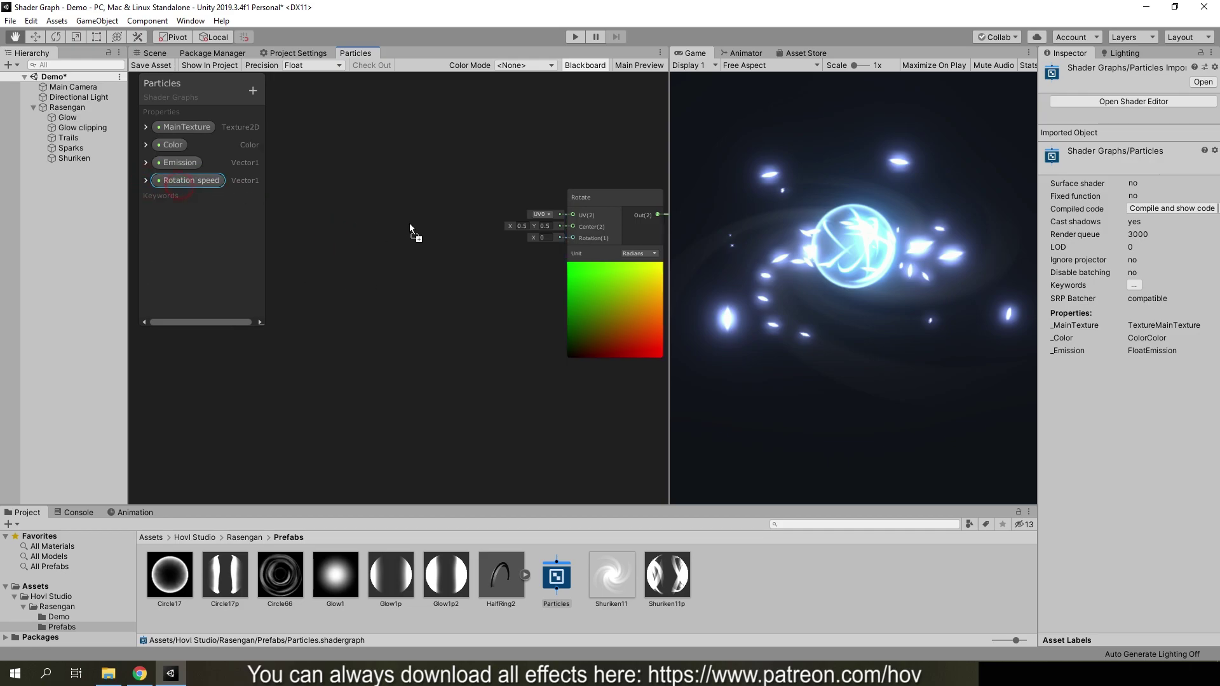
pyautogui.moveTo(409, 223); pyautogui.dragTo(394, 202)
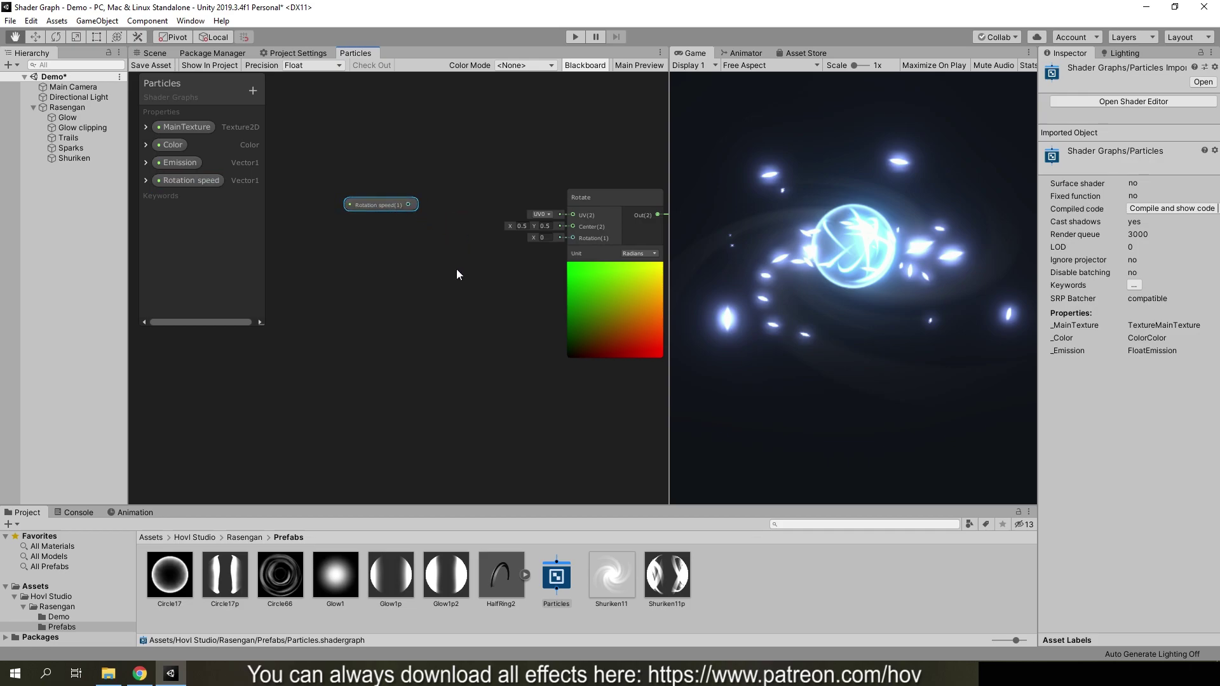
pyautogui.moveTo(456, 274); pyautogui.dragTo(405, 288, button='middle')
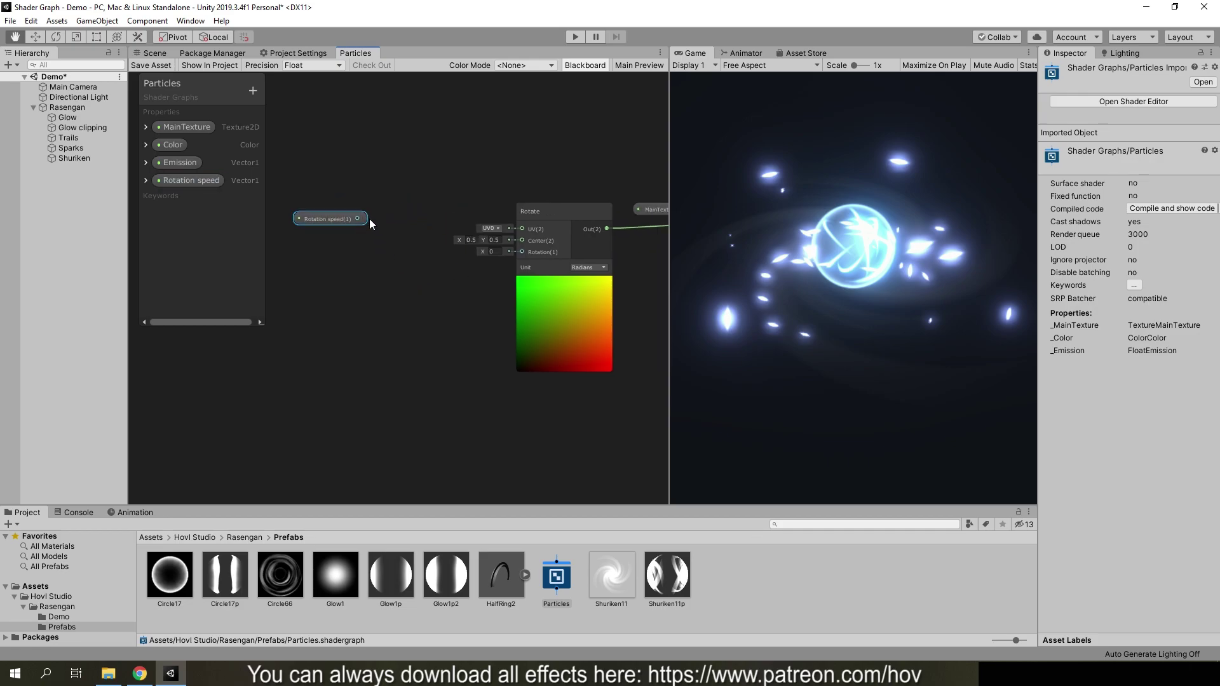
pyautogui.moveTo(323, 224); pyautogui.dragTo(305, 212)
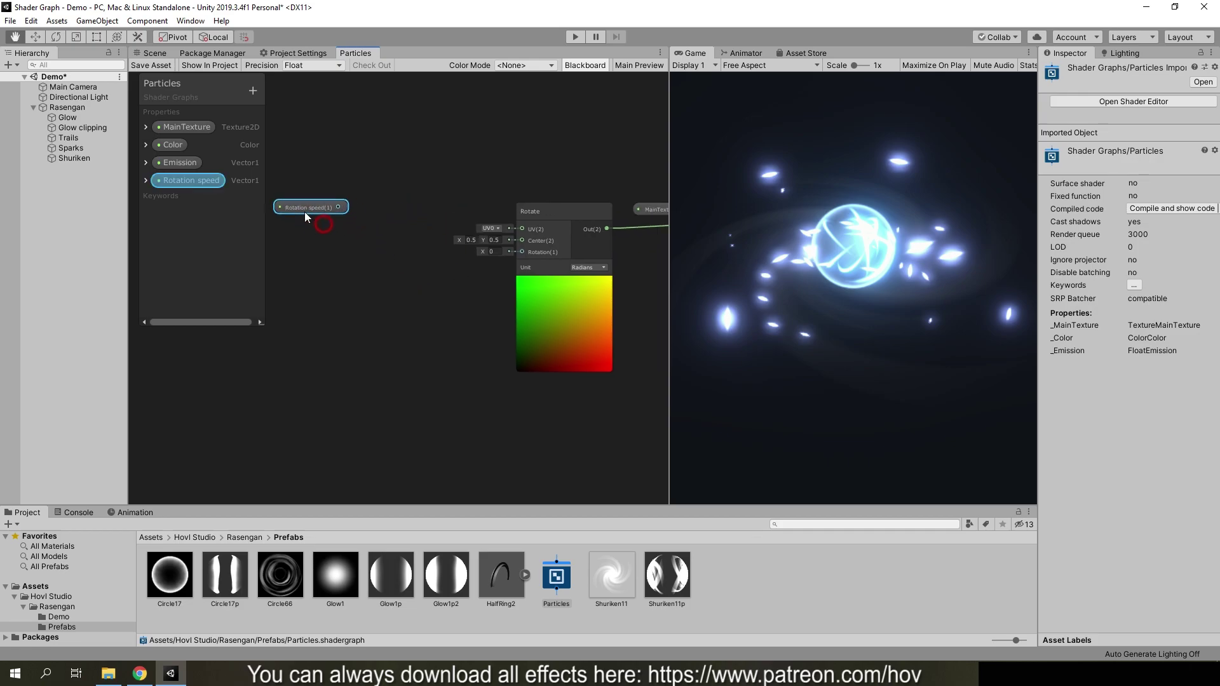
# Step: Add a Multiply node below Rotation speed and collapse its preview
pyautogui.rightClick(350, 272)
pyautogui.rightClick(355, 255)
pyautogui.press('space')
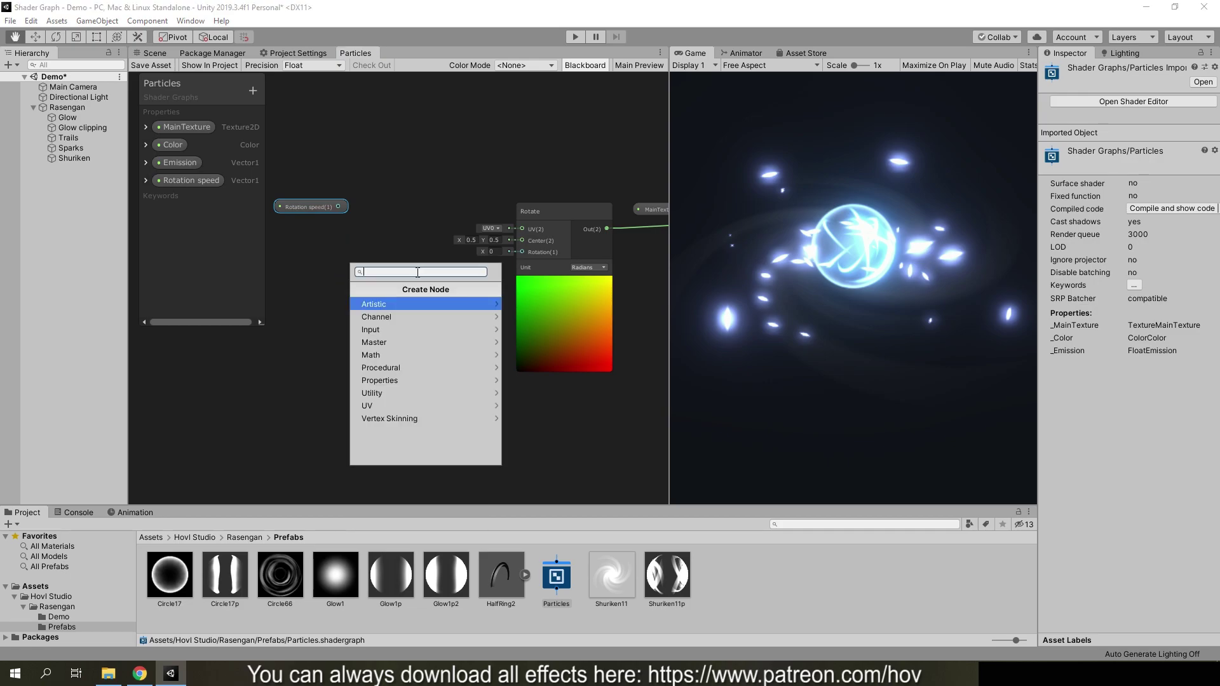
pyautogui.click(400, 256)
pyautogui.press('space')
pyautogui.write('mul')
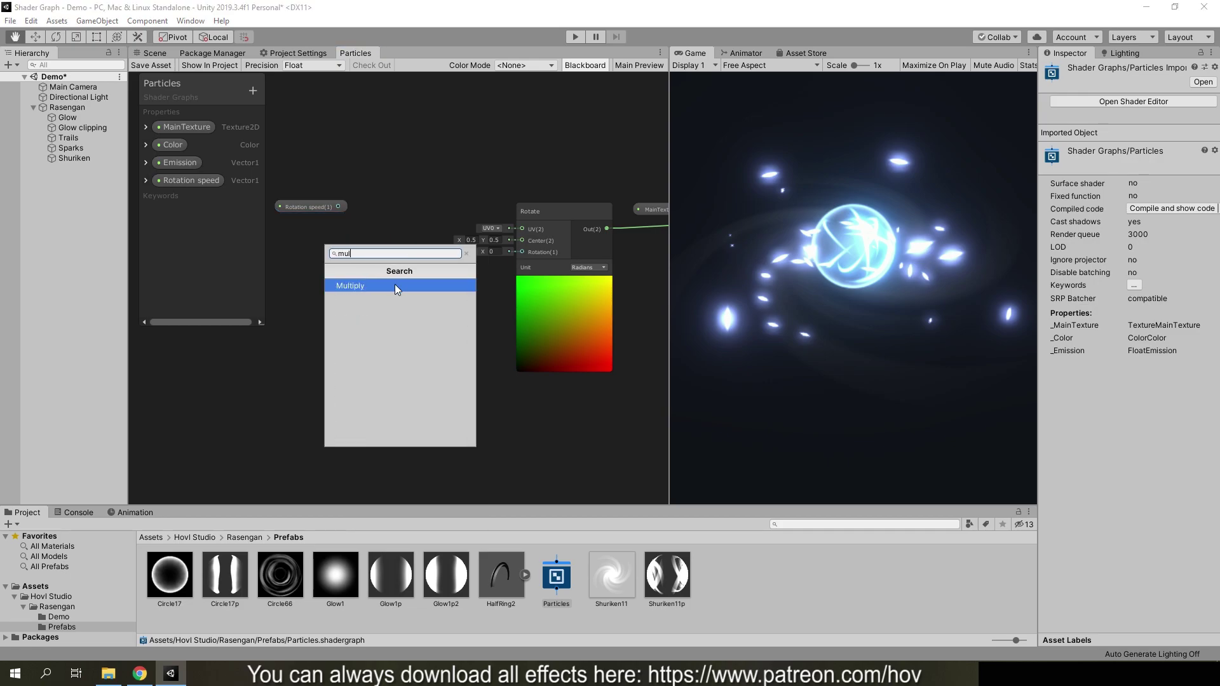
pyautogui.click(380, 281)
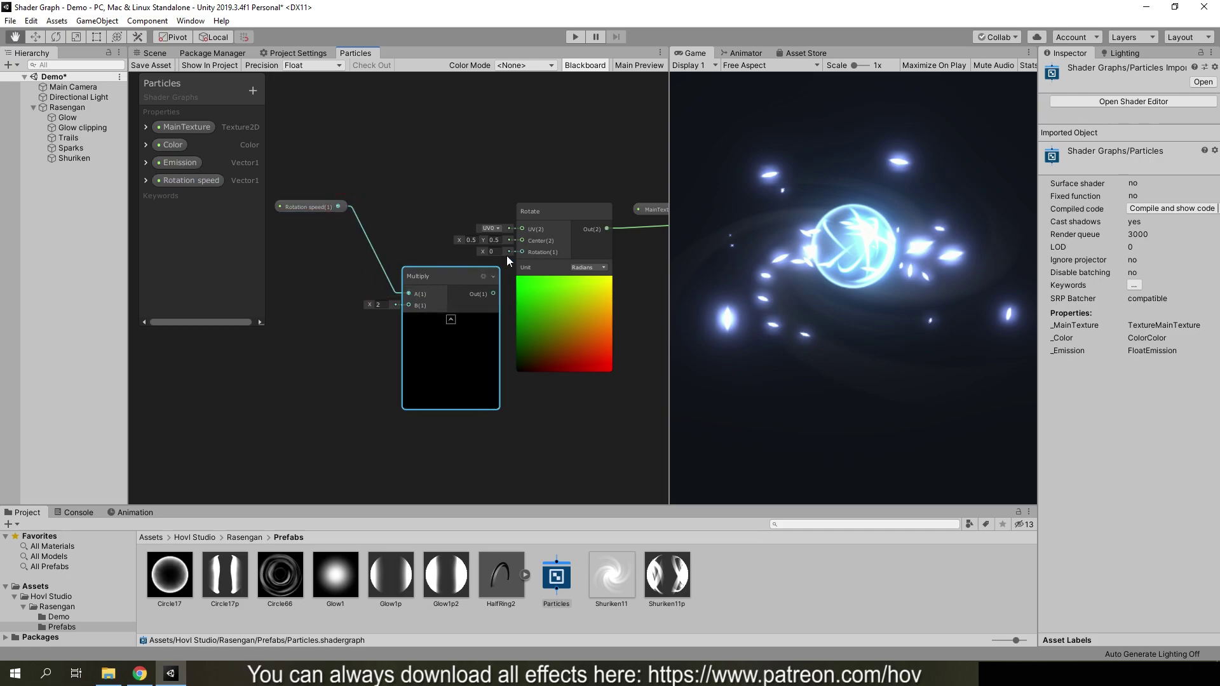
pyautogui.click(451, 319)
pyautogui.scroll(2, 547, 255)
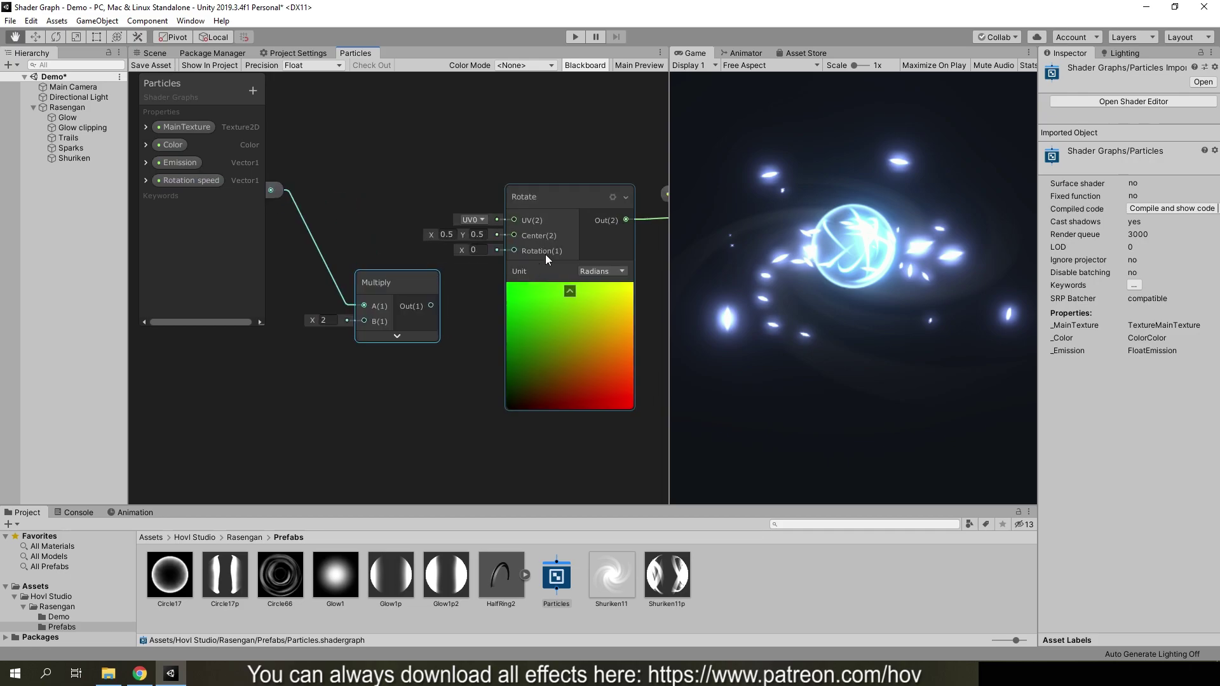
pyautogui.moveTo(349, 303); pyautogui.dragTo(482, 313, button='middle')
# Step: Add a Time node into Multiply's B input and feed Multiply into Rotate's Rotation
pyautogui.rightClick(324, 322)
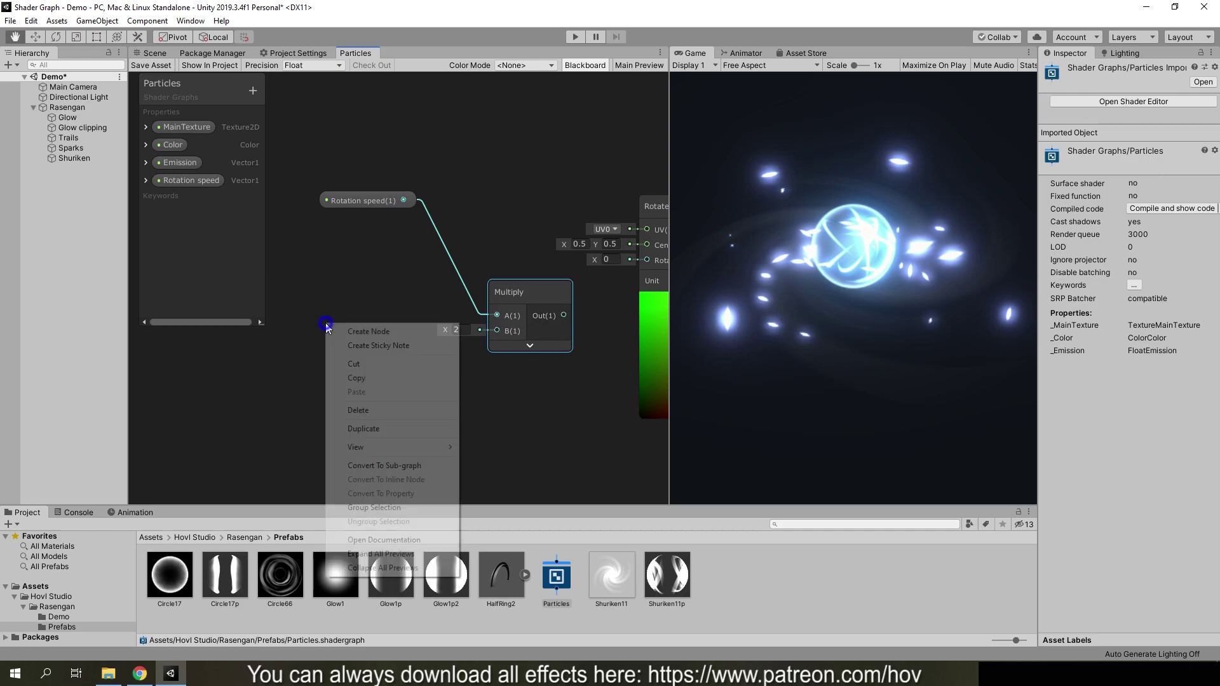
pyautogui.click(343, 328)
pyautogui.write('tim')
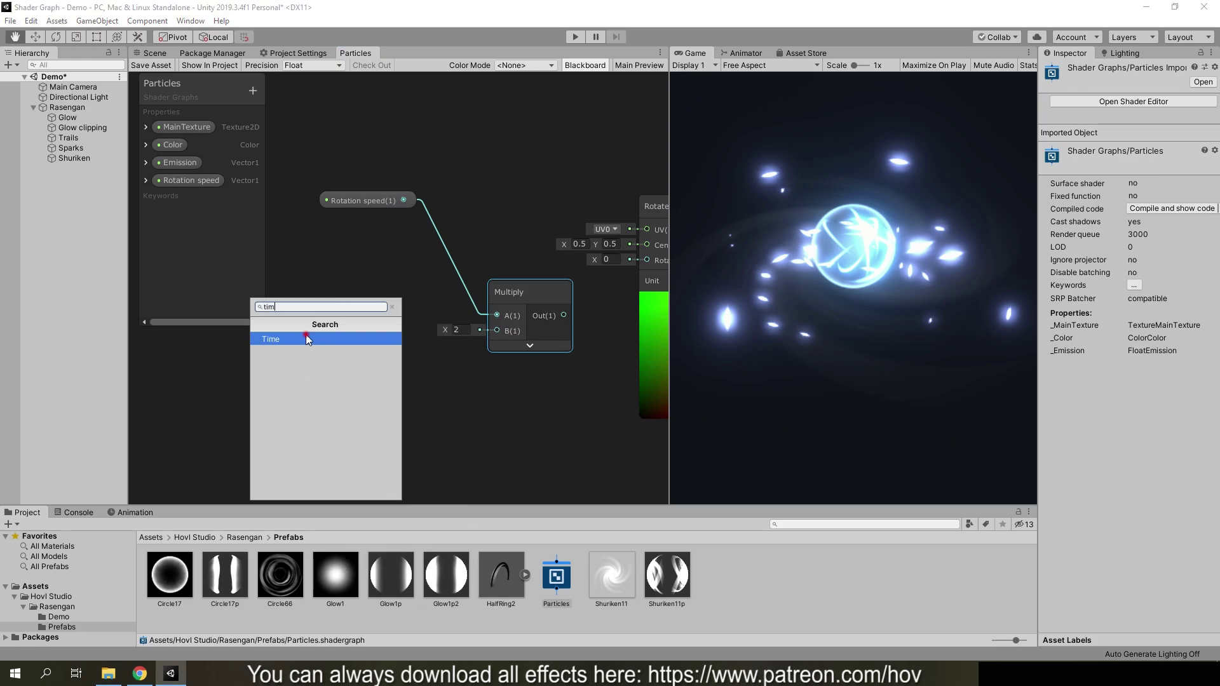
pyautogui.click(307, 339)
pyautogui.moveTo(401, 355); pyautogui.dragTo(494, 330)
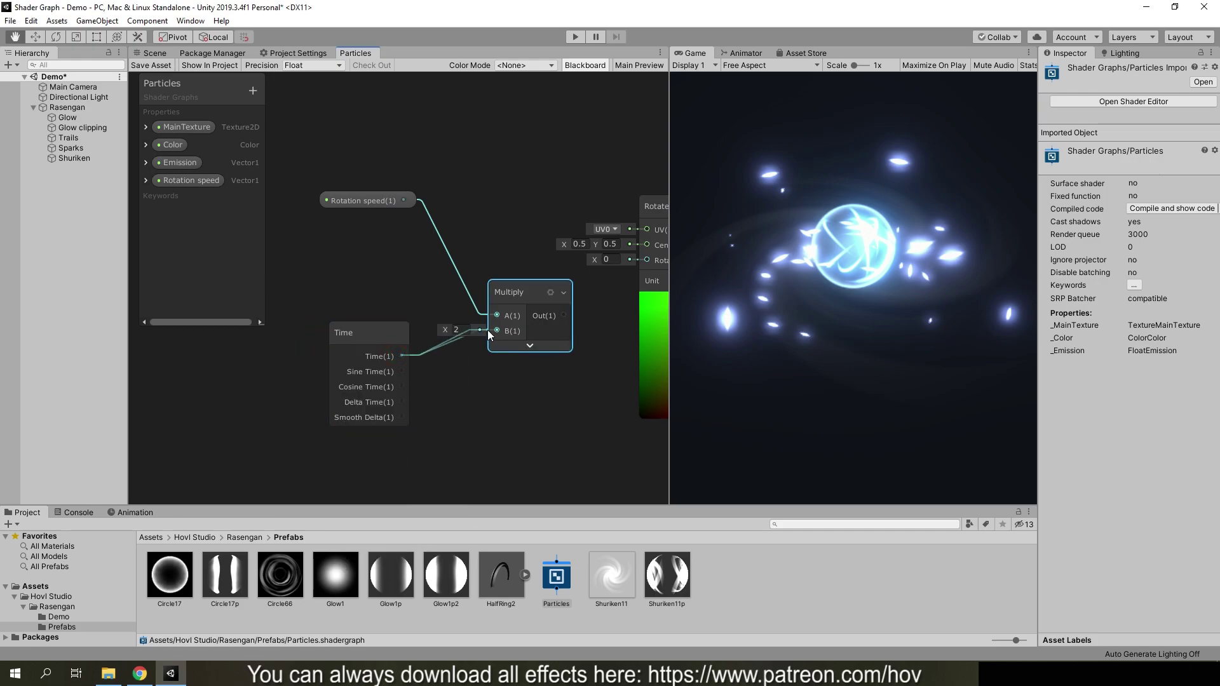
pyautogui.moveTo(486, 330); pyautogui.dragTo(400, 356, button='middle')
pyautogui.moveTo(443, 348); pyautogui.dragTo(527, 293)
pyautogui.write('-')
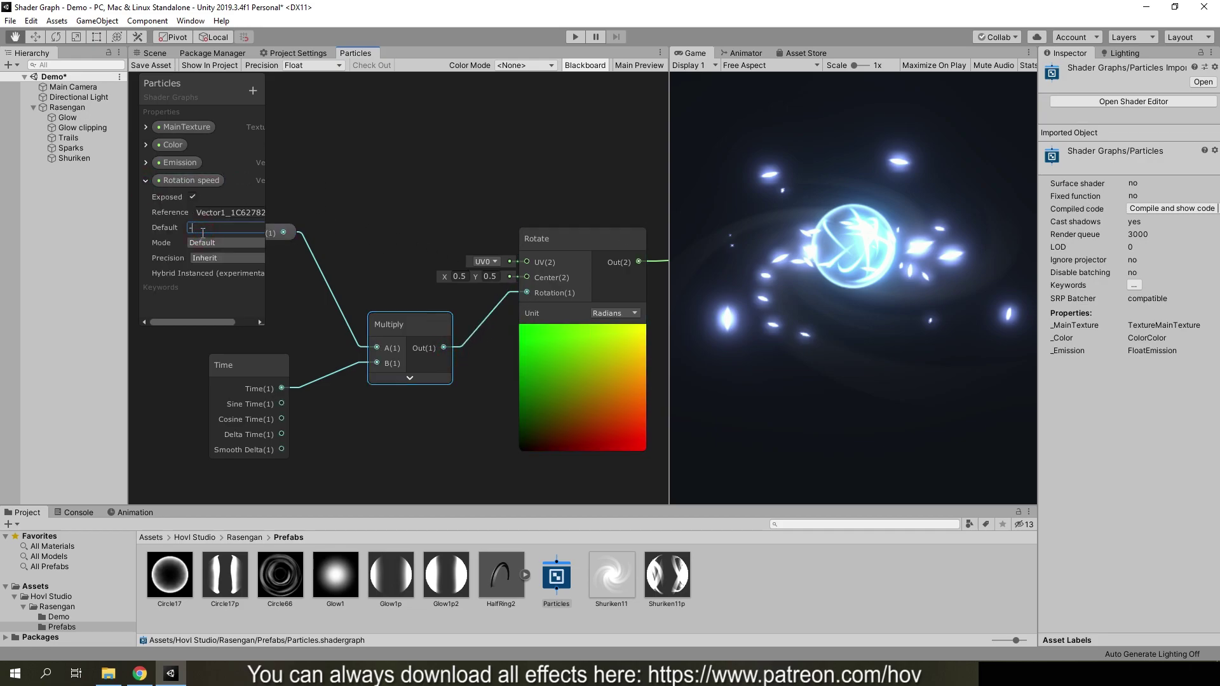
# Step: Set Rotation speed's default to -6, save the graph, and preview it on Shuriken
pyautogui.write('6')
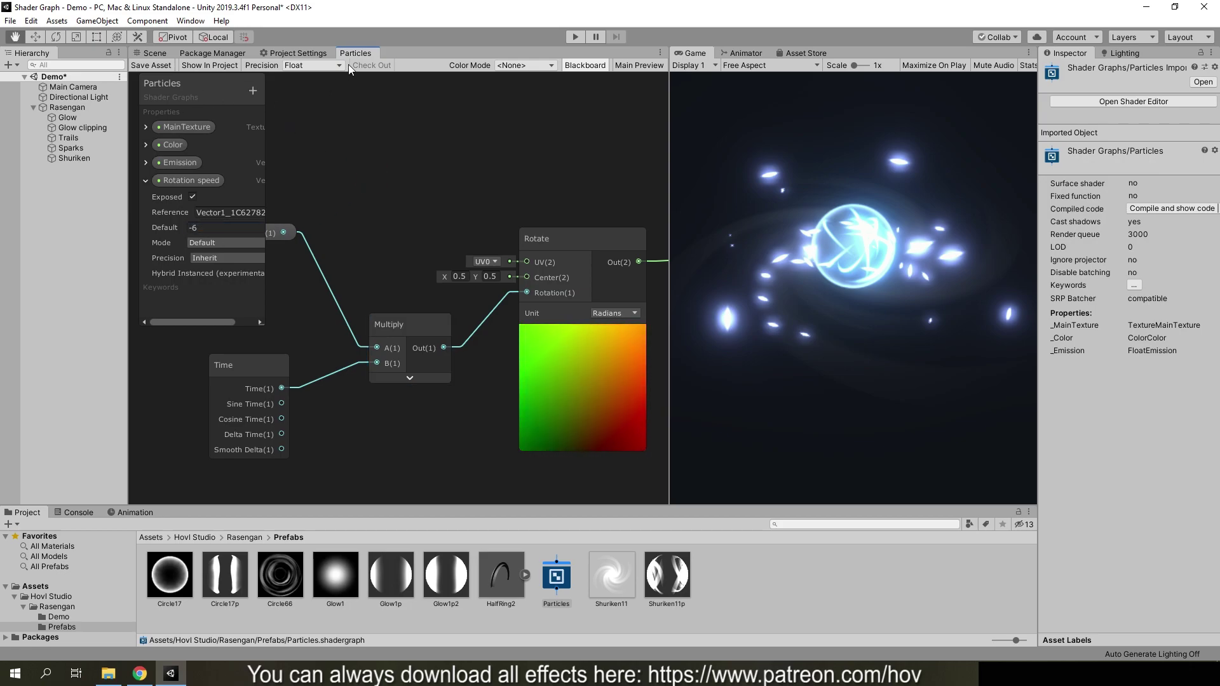
pyautogui.click(150, 66)
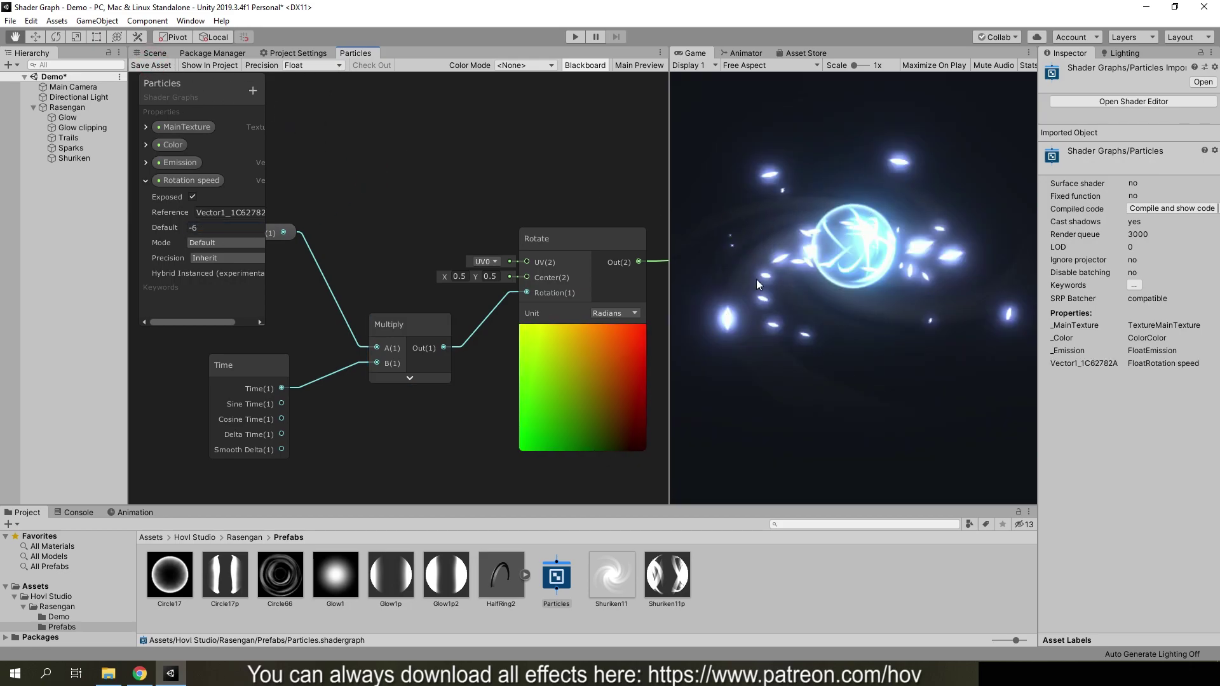
pyautogui.click(84, 158)
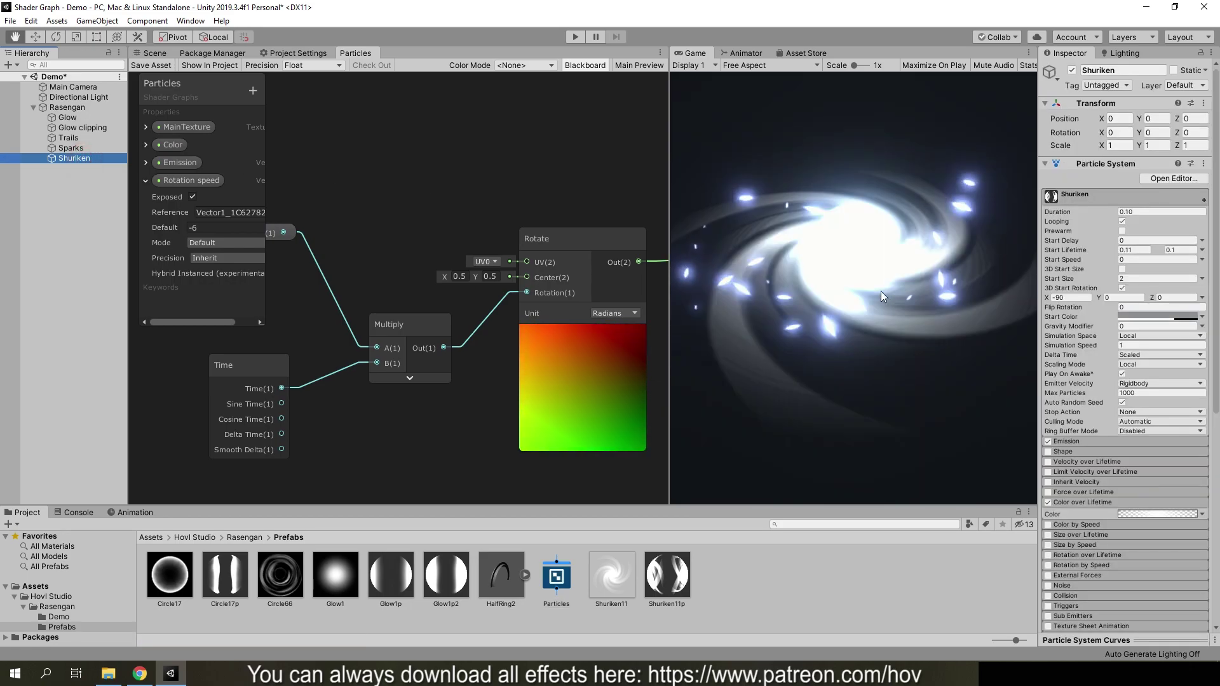
pyautogui.scroll(-2, 510, 363)
pyautogui.moveTo(435, 363); pyautogui.dragTo(410, 320)
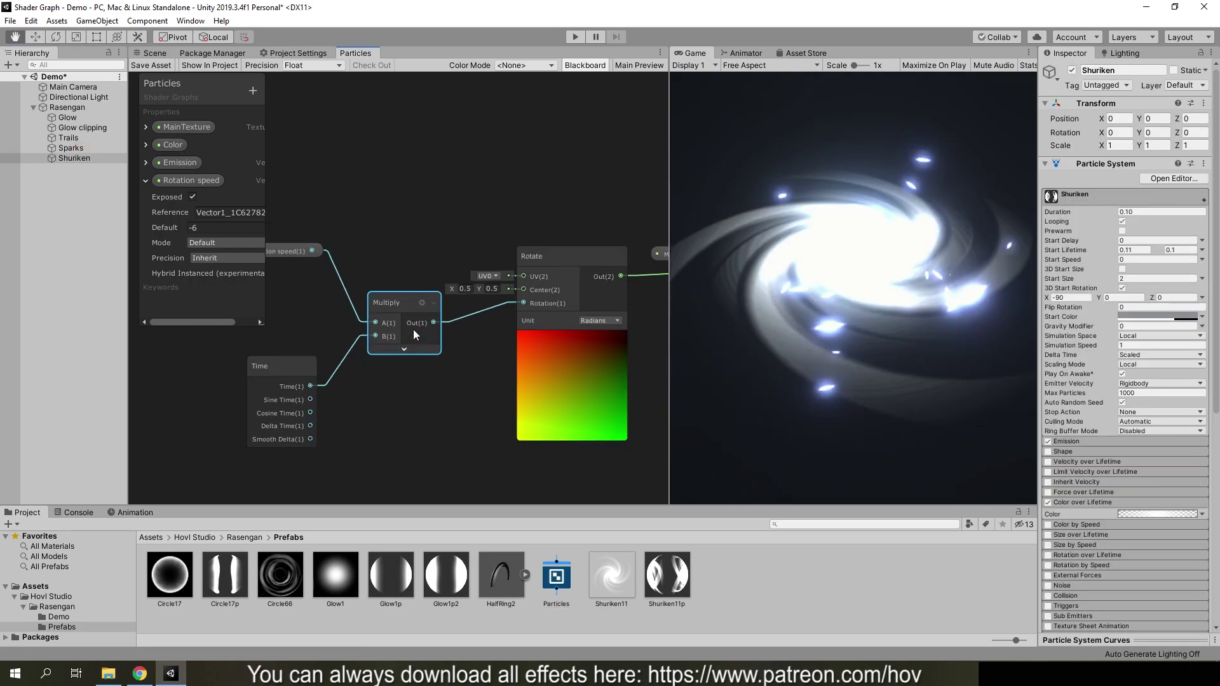
# Step: Move the Time node up beside Multiply and collapse the Rotation speed settings
pyautogui.scroll(-3, 438, 359)
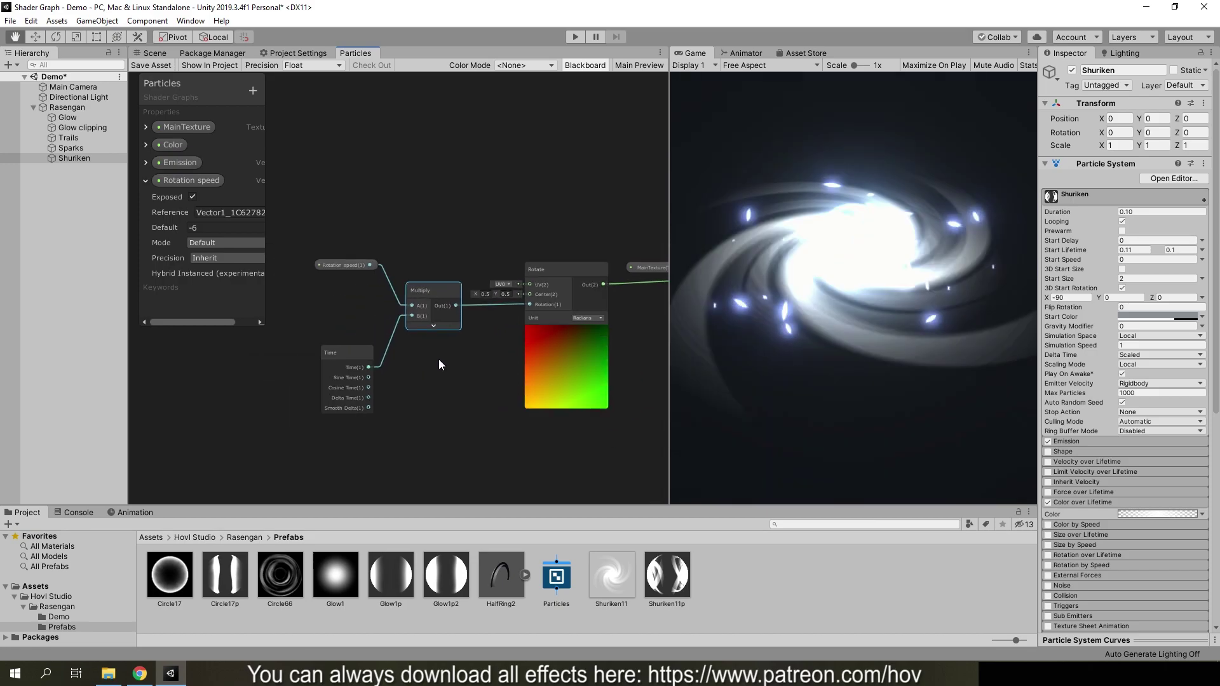
pyautogui.moveTo(382, 340); pyautogui.dragTo(388, 292)
pyautogui.scroll(-2, 432, 375)
pyautogui.moveTo(433, 375); pyautogui.dragTo(446, 280, button='middle')
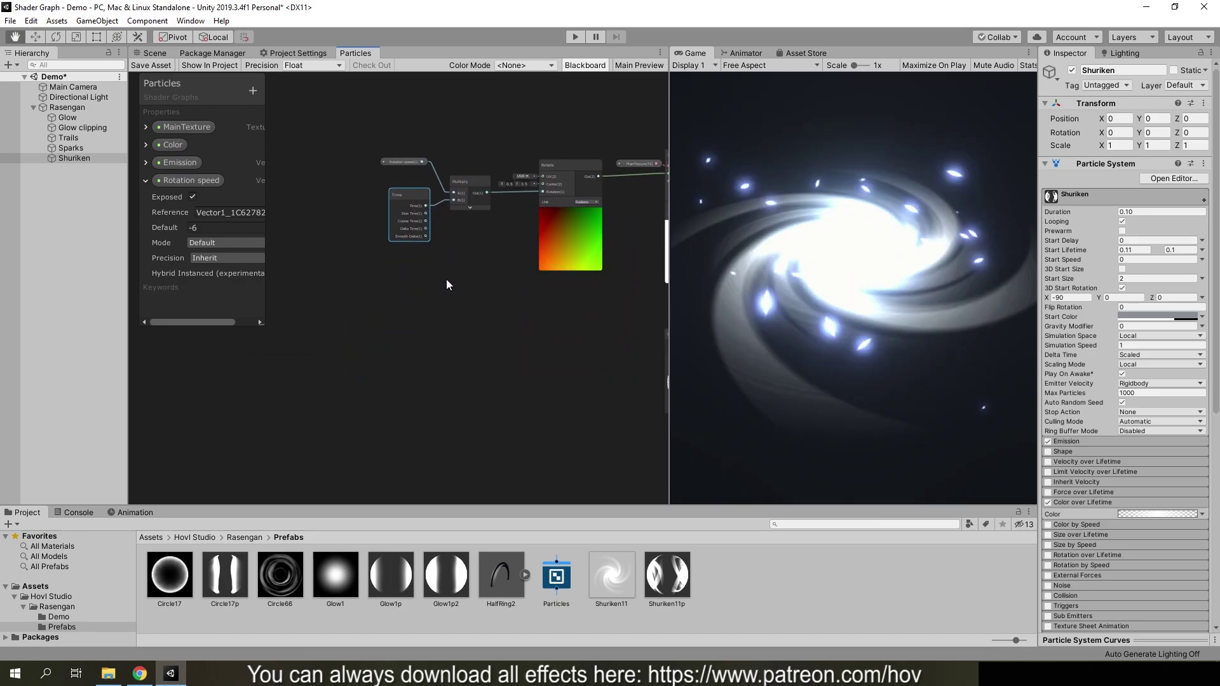
pyautogui.moveTo(512, 349); pyautogui.dragTo(454, 319, button='middle')
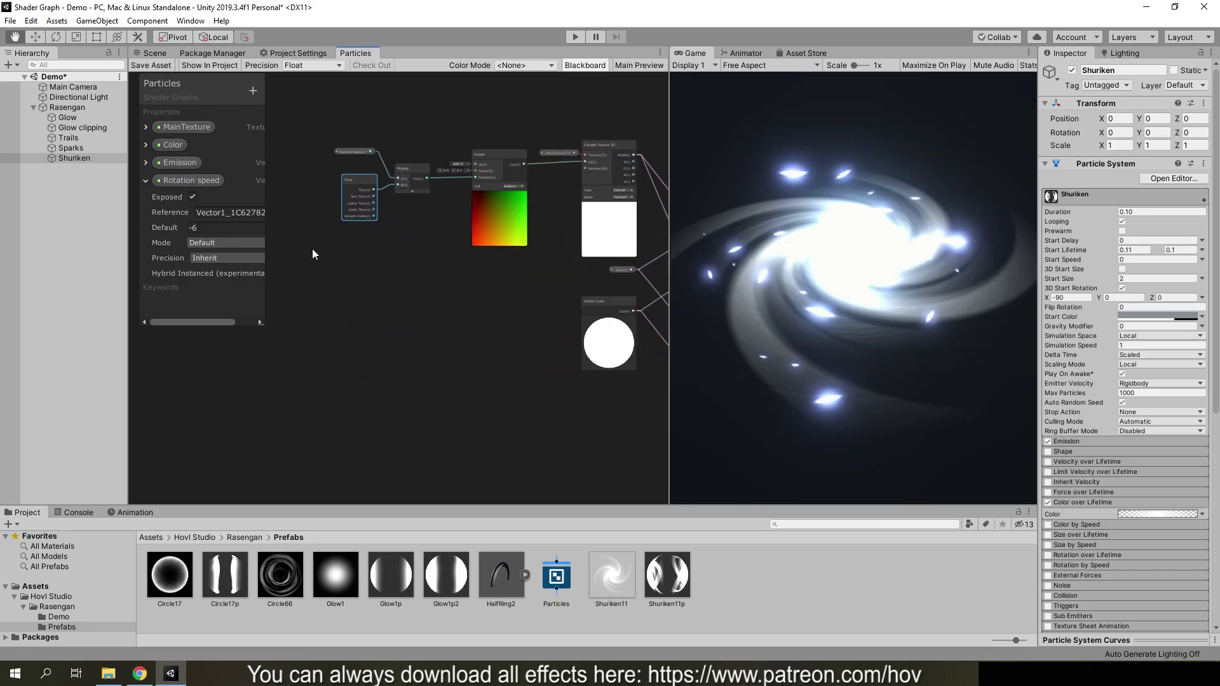
pyautogui.click(145, 180)
# Step: Add a Texture2D property named Noise and assign it a default texture
pyautogui.click(253, 96)
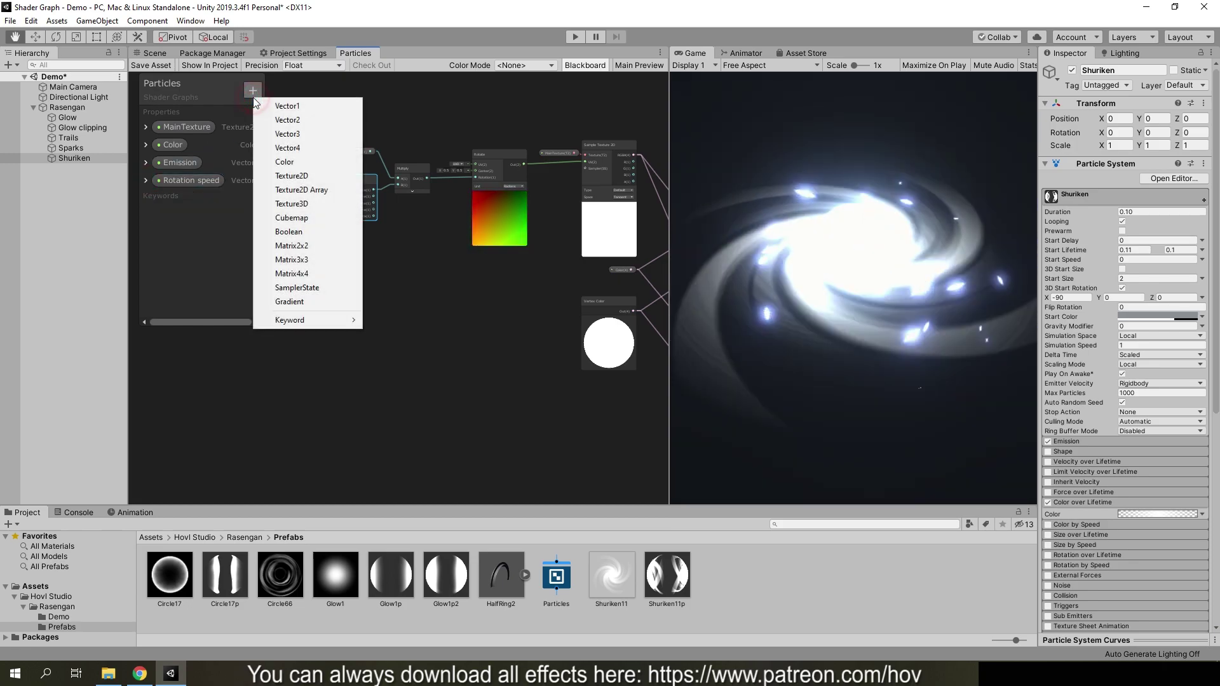
pyautogui.click(299, 177)
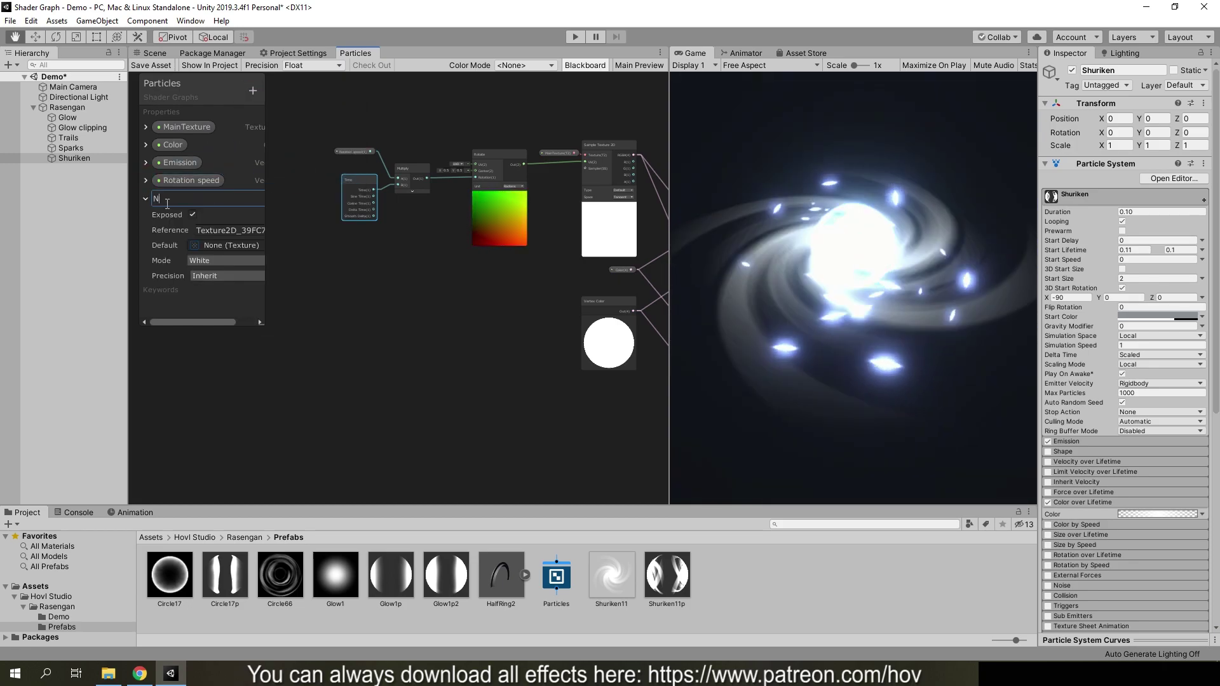
pyautogui.write('Noise')
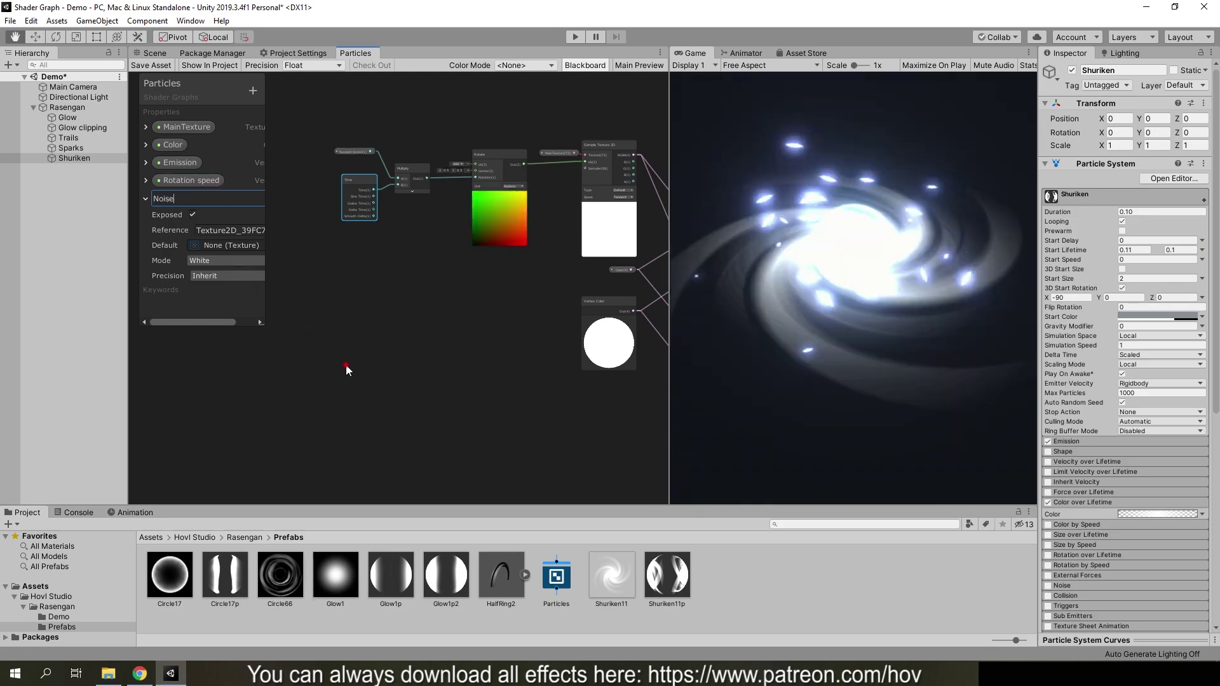
pyautogui.click(146, 199)
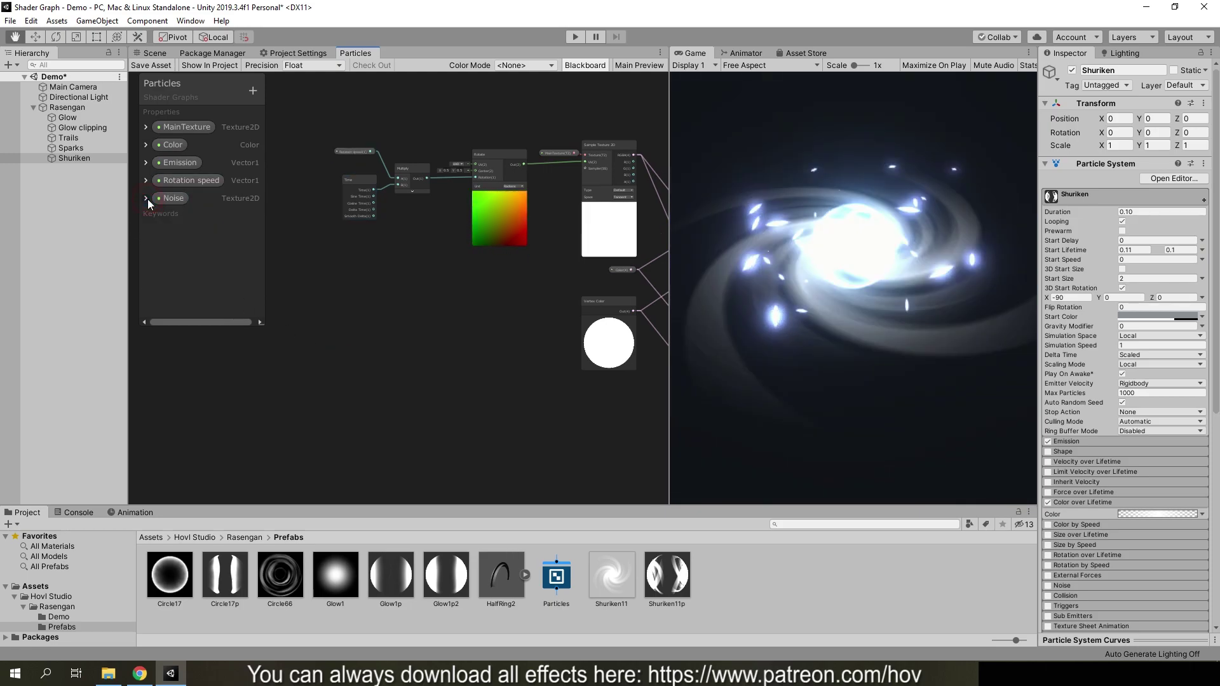
pyautogui.click(146, 198)
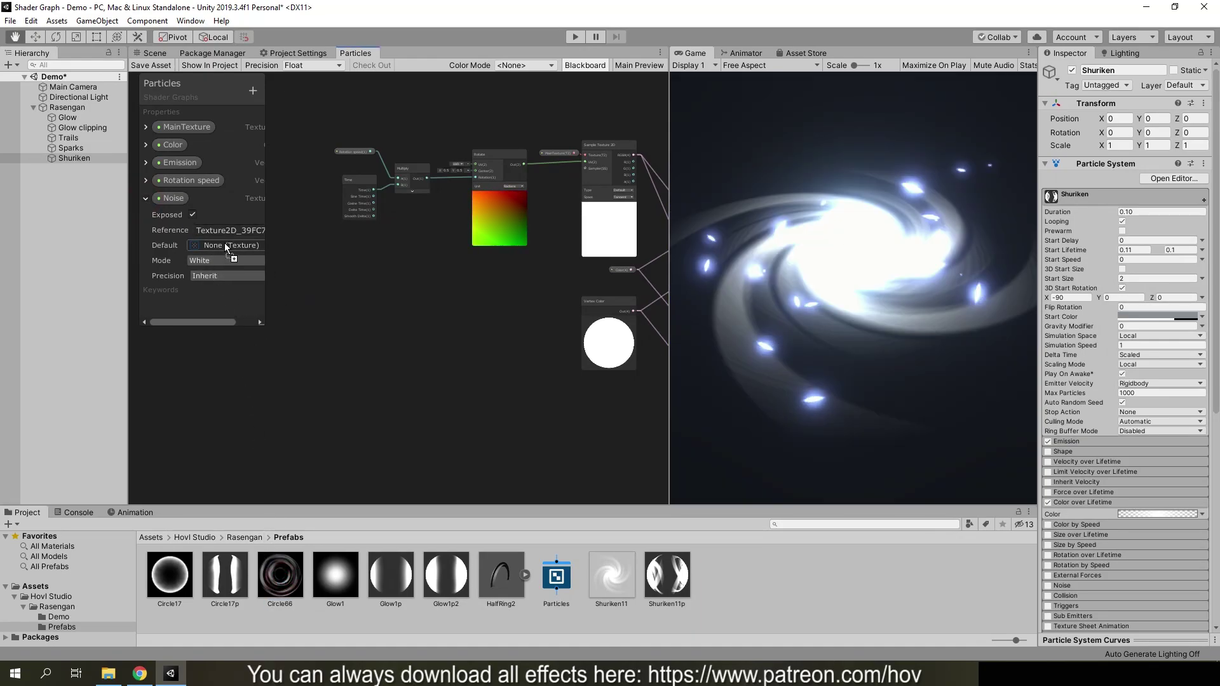
pyautogui.moveTo(232, 231); pyautogui.dragTo(230, 245)
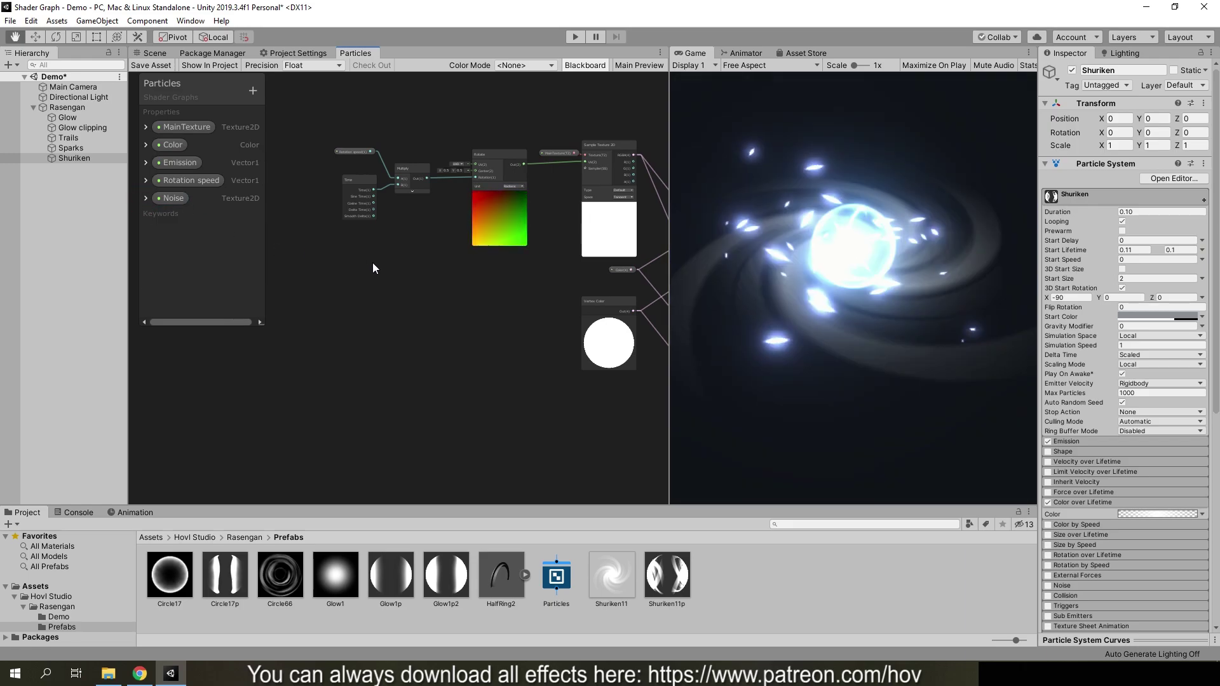
pyautogui.scroll(-2, 394, 286)
# Step: Place a Noise node and connect it to a Sample Texture 2D's Texture input
pyautogui.moveTo(174, 198); pyautogui.dragTo(272, 372)
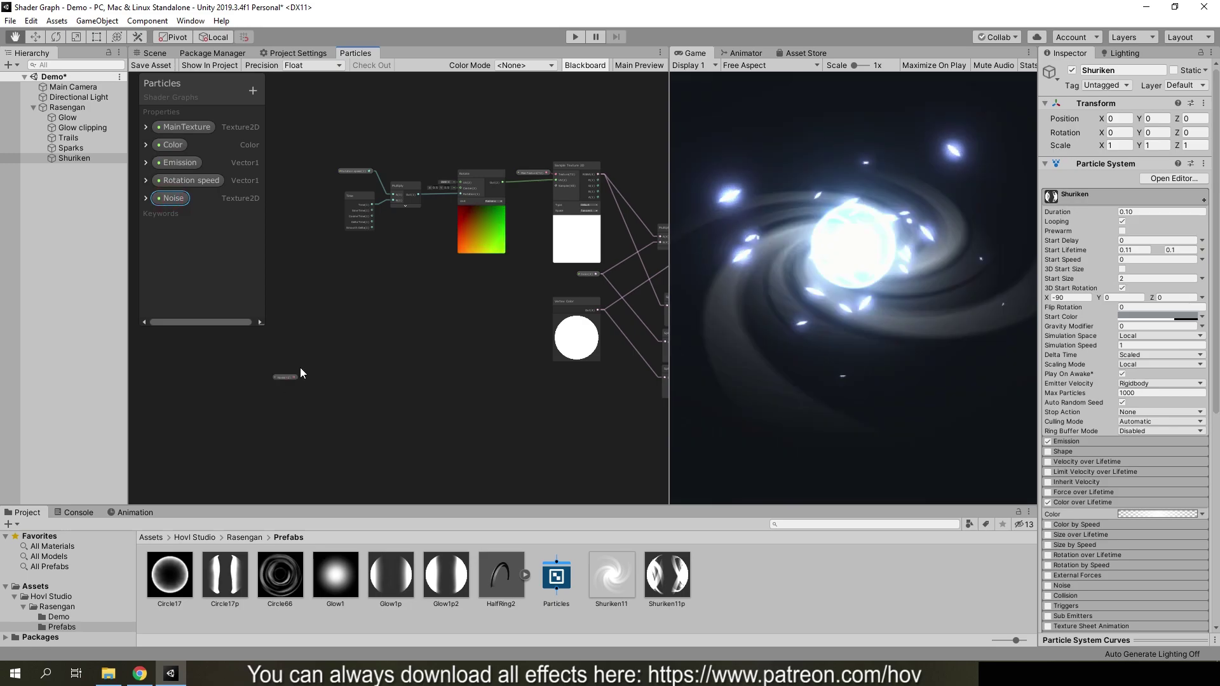
pyautogui.scroll(1, 506, 310)
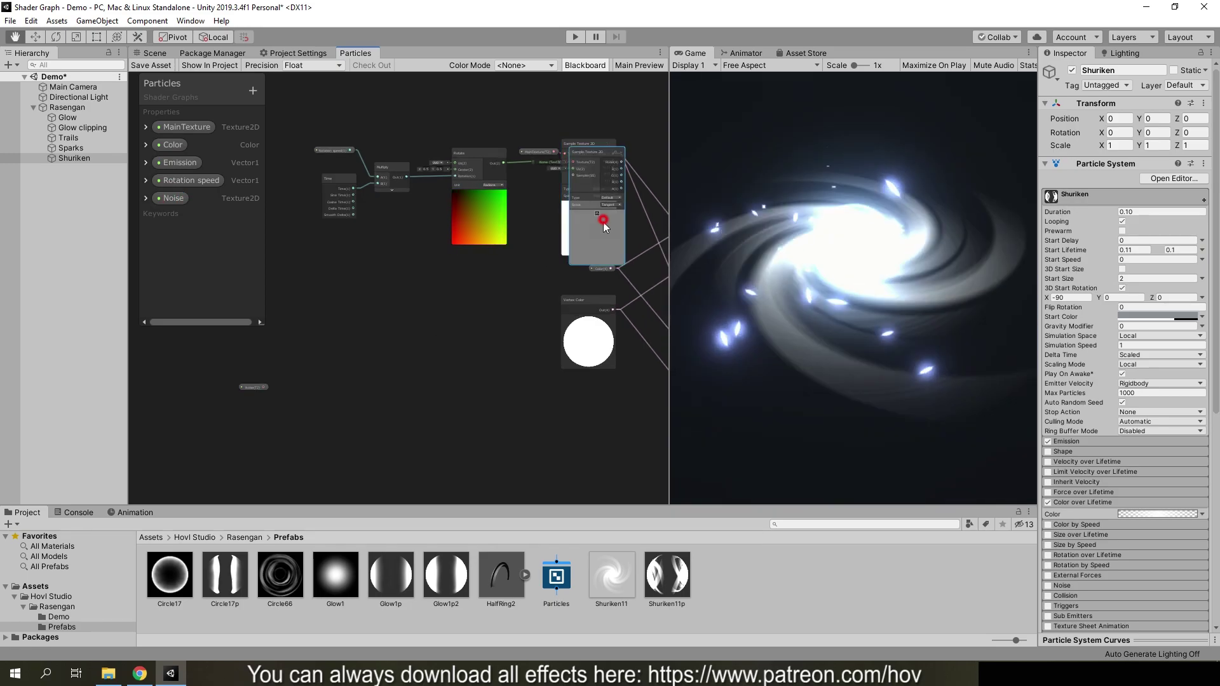
pyautogui.moveTo(604, 223); pyautogui.dragTo(337, 413)
pyautogui.scroll(3, 426, 248)
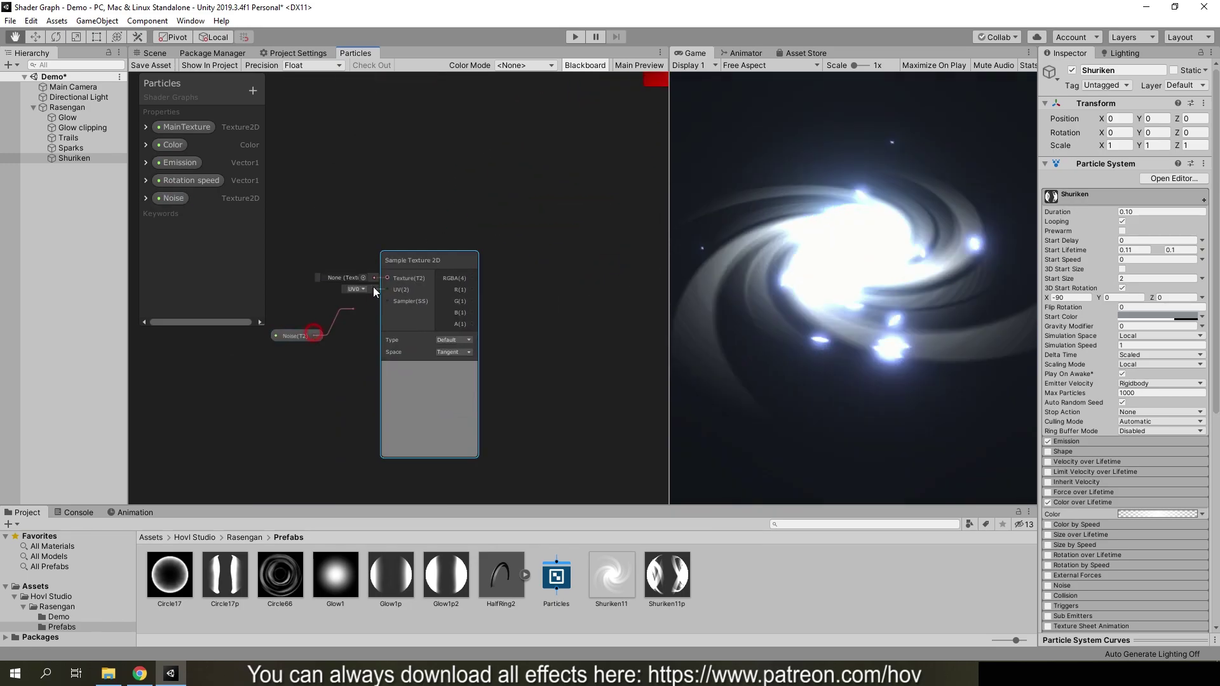
pyautogui.moveTo(374, 291); pyautogui.dragTo(387, 279)
pyautogui.moveTo(297, 333); pyautogui.dragTo(321, 287)
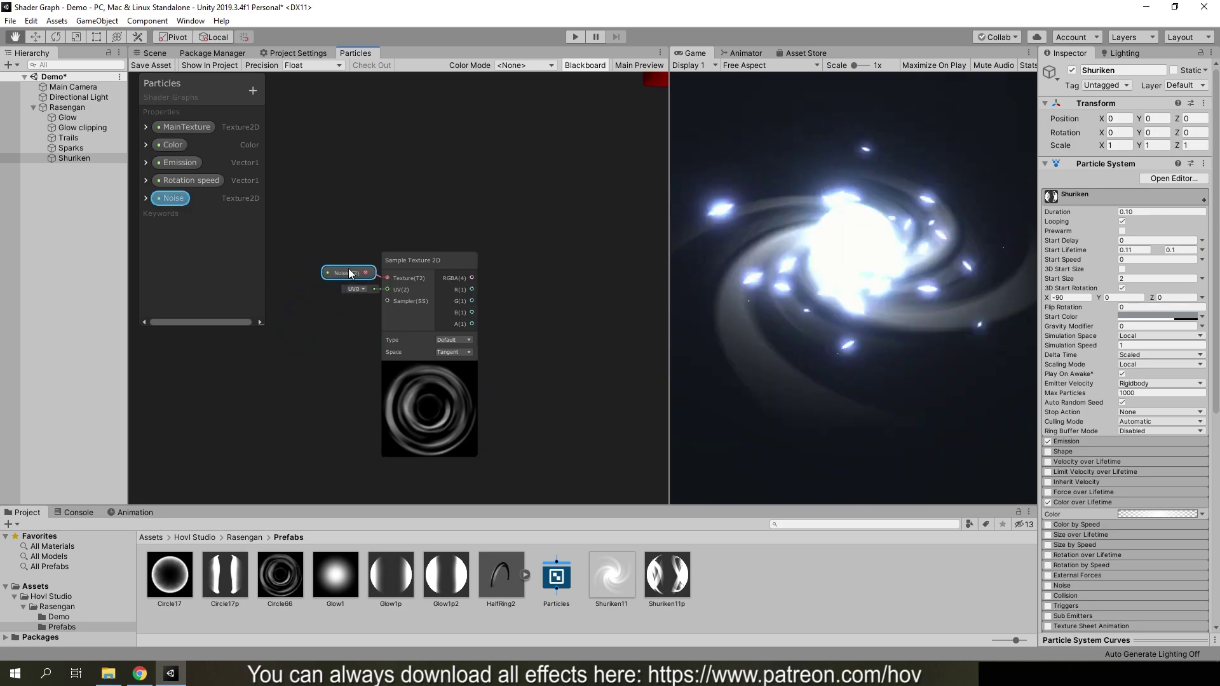
# Step: Move the sampler pair and the rotation node group further left
pyautogui.scroll(-3, 349, 268)
pyautogui.click(370, 300)
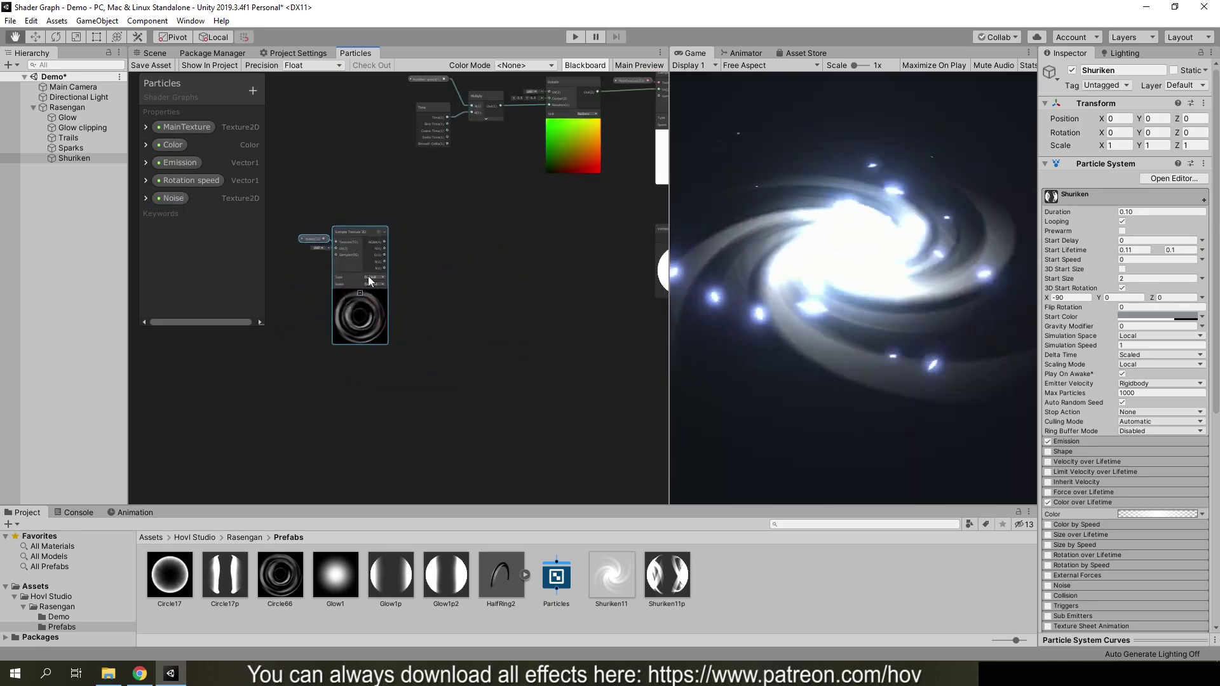
pyautogui.scroll(2, 456, 236)
pyautogui.scroll(-2, 493, 262)
pyautogui.moveTo(493, 262); pyautogui.dragTo(578, 296, button='middle')
pyautogui.moveTo(578, 291); pyautogui.dragTo(379, 148)
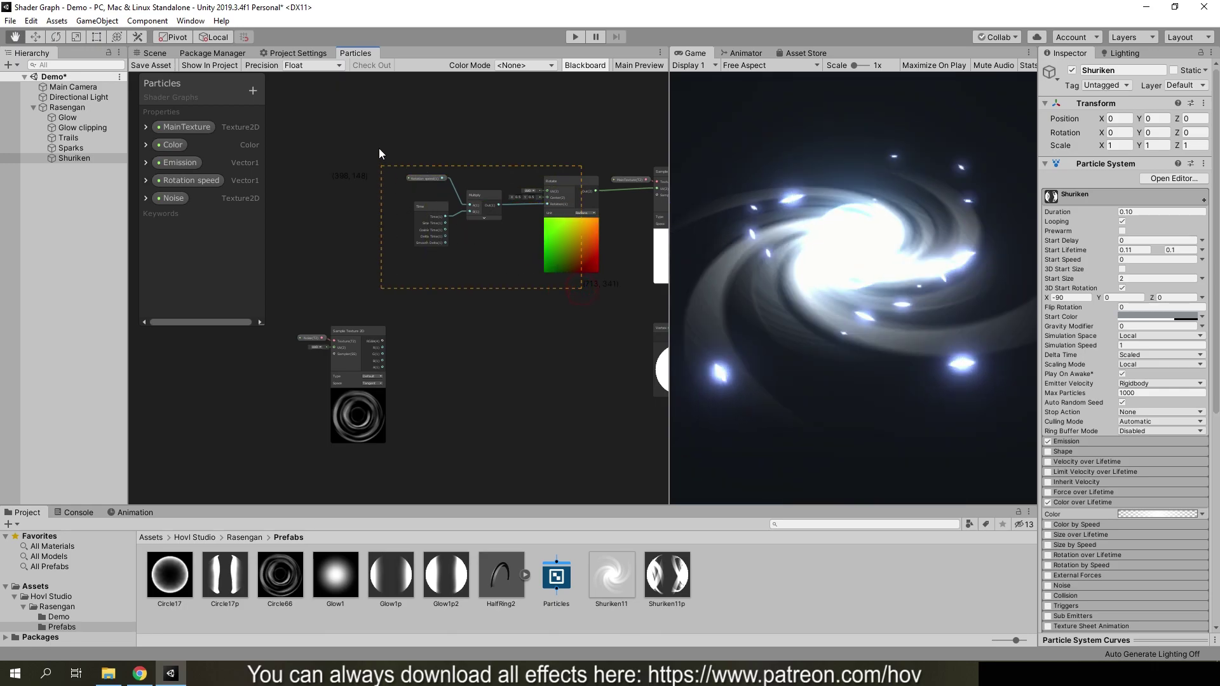
pyautogui.moveTo(572, 265); pyautogui.dragTo(424, 253)
pyautogui.scroll(1, 451, 363)
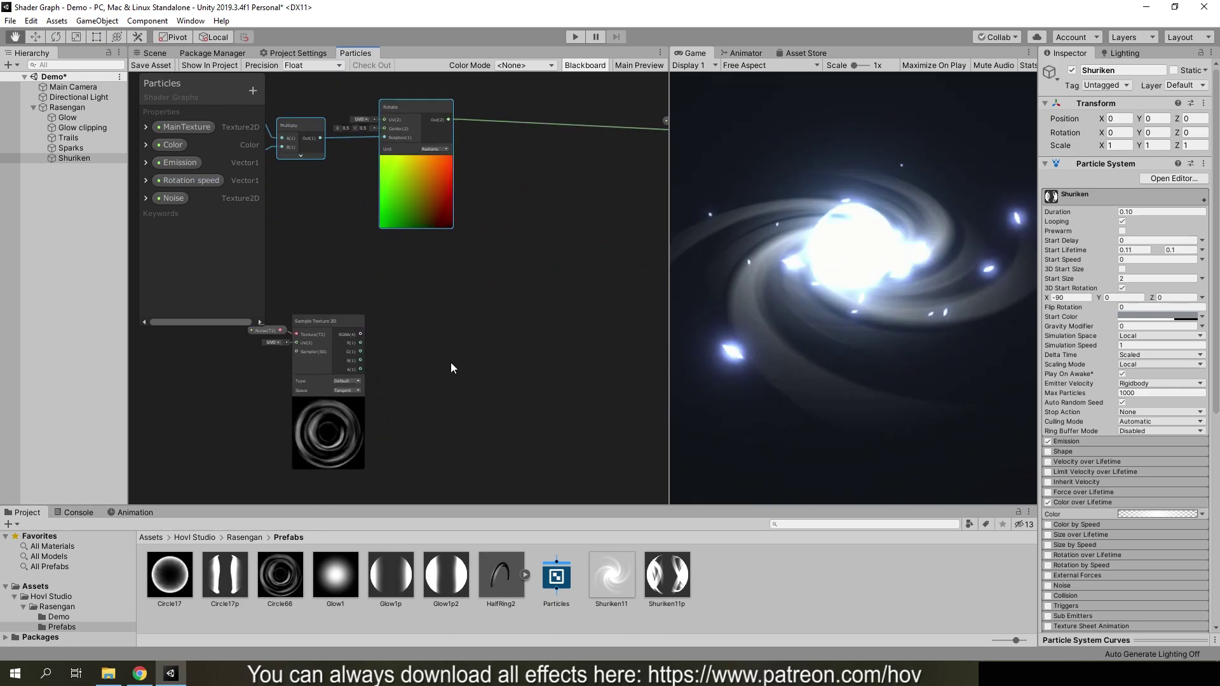
pyautogui.scroll(2, 451, 394)
pyautogui.scroll(-2, 450, 395)
pyautogui.scroll(1, 450, 396)
pyautogui.moveTo(450, 395); pyautogui.dragTo(482, 299, button='middle')
pyautogui.rightClick(482, 298)
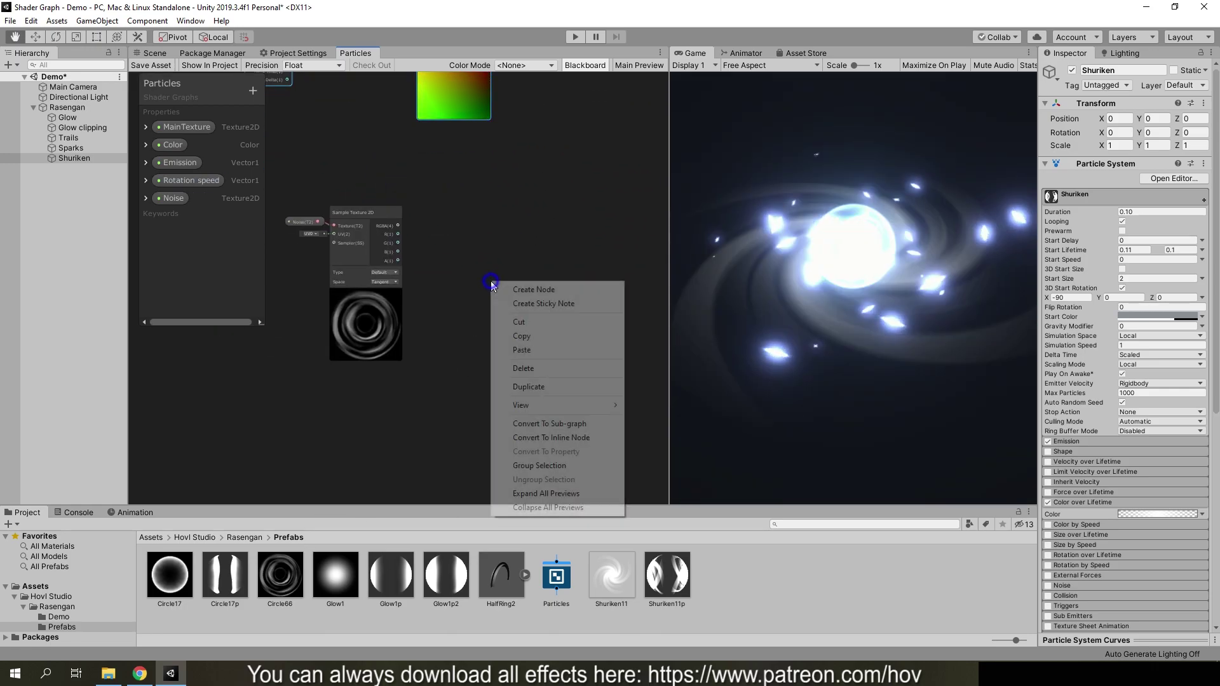
pyautogui.click(486, 277)
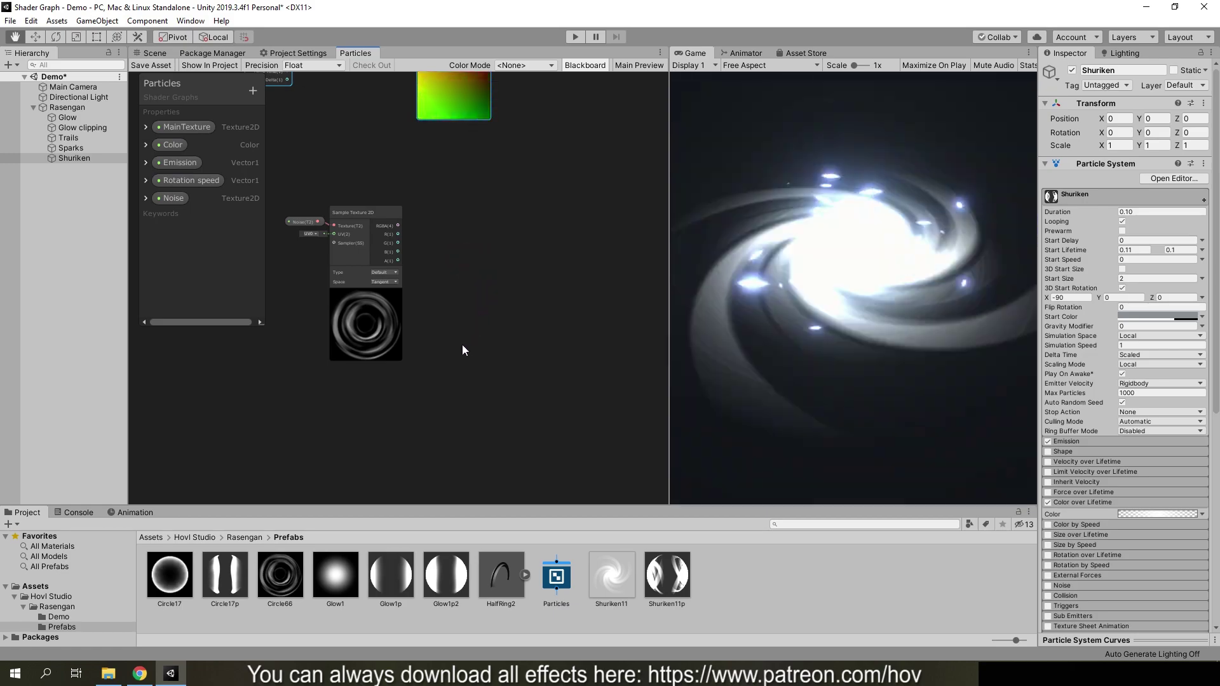
pyautogui.scroll(-5, 1200, 494)
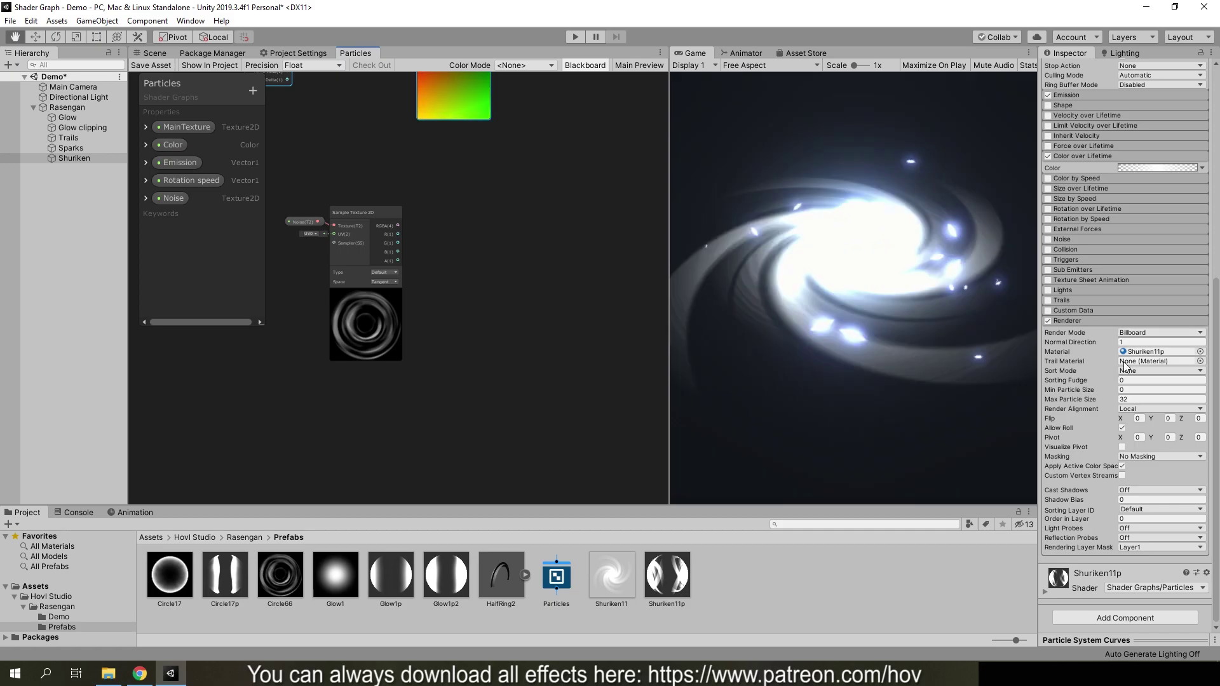
# Step: Add a UV node below the noise texture sampler
pyautogui.rightClick(490, 327)
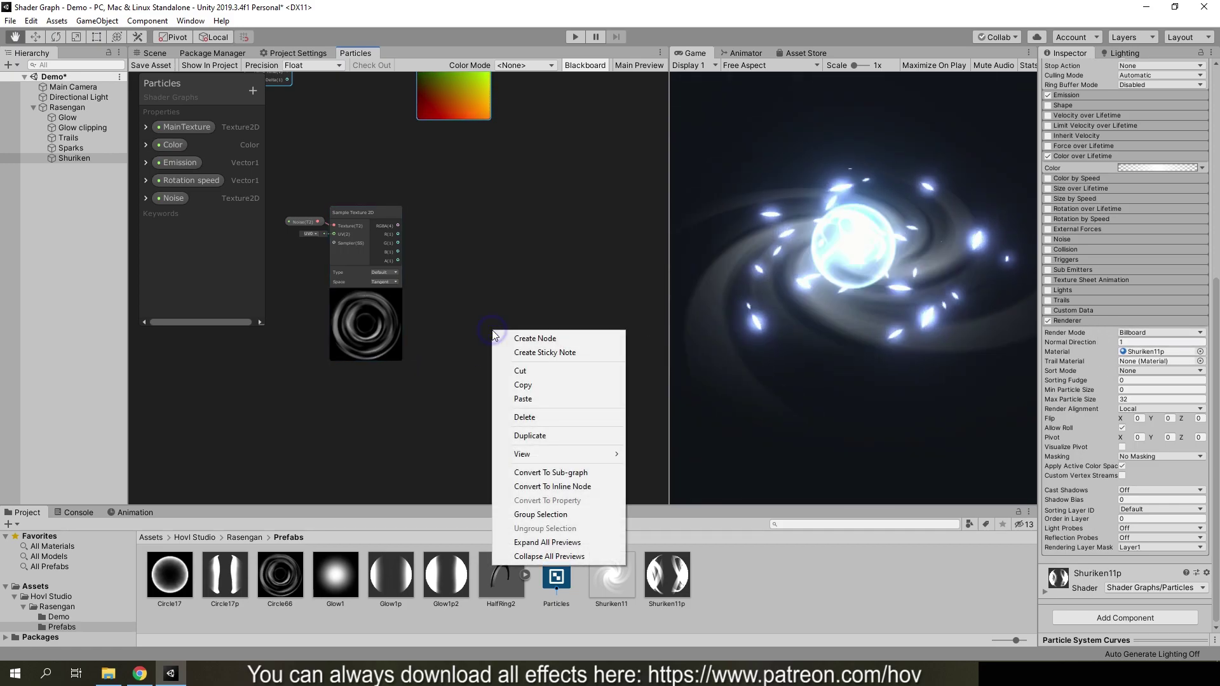
pyautogui.click(503, 334)
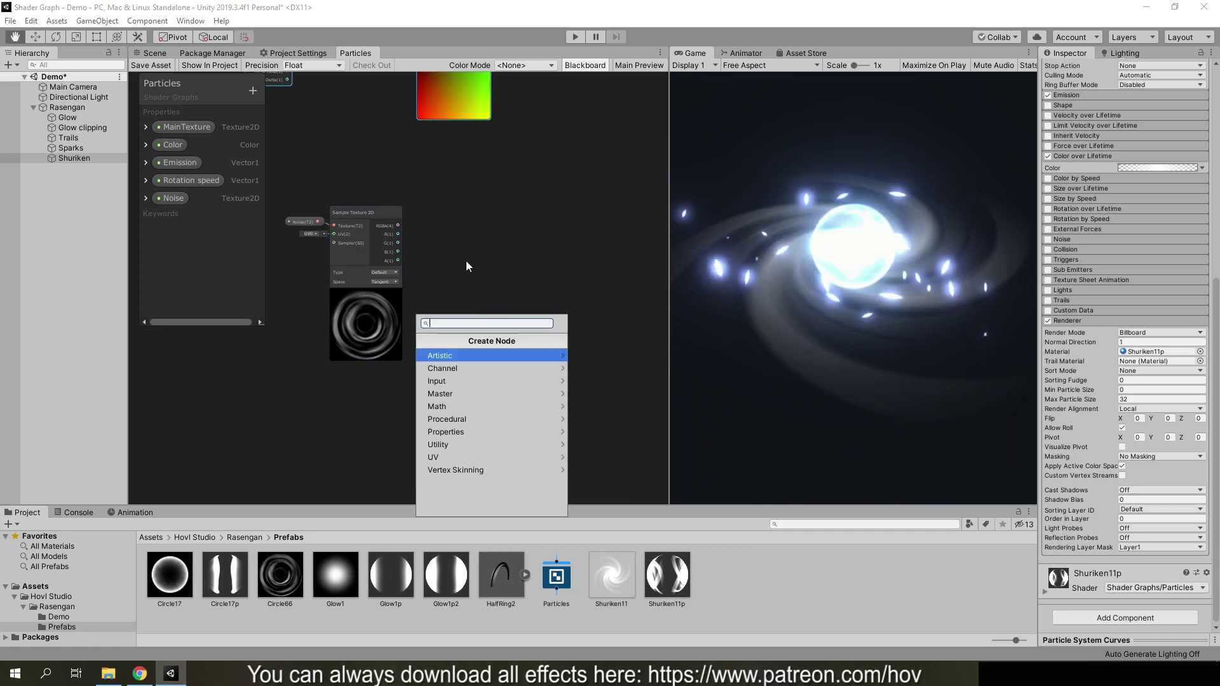
pyautogui.write('un')
pyautogui.press('BackSpace')
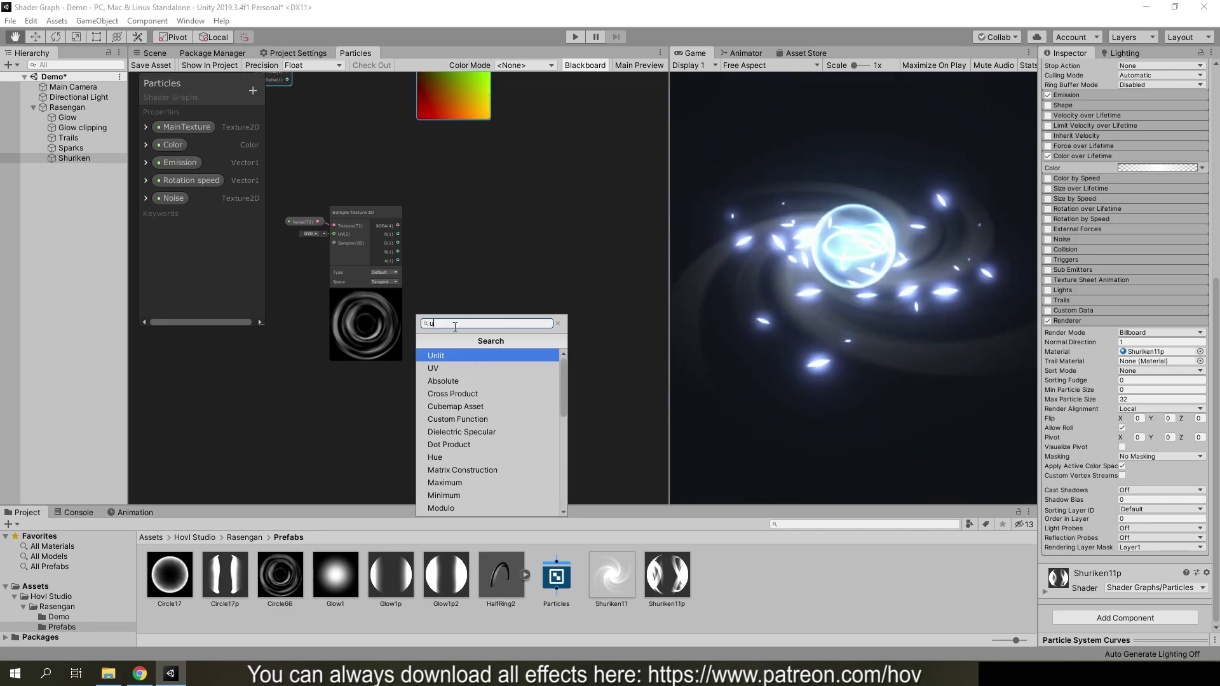
pyautogui.write('v')
pyautogui.click(437, 357)
pyautogui.moveTo(519, 389); pyautogui.dragTo(365, 445)
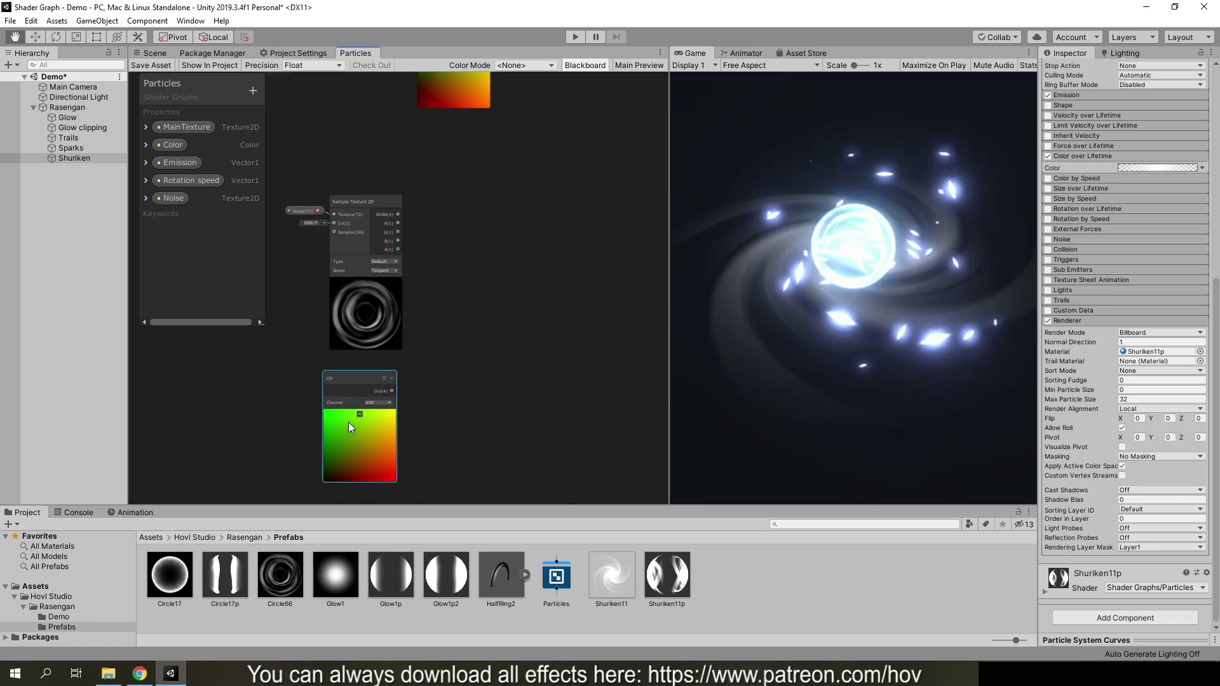
pyautogui.scroll(3, 471, 362)
pyautogui.scroll(1, 460, 395)
# Step: Add a Split node and connect the UV output into its input
pyautogui.rightClick(504, 339)
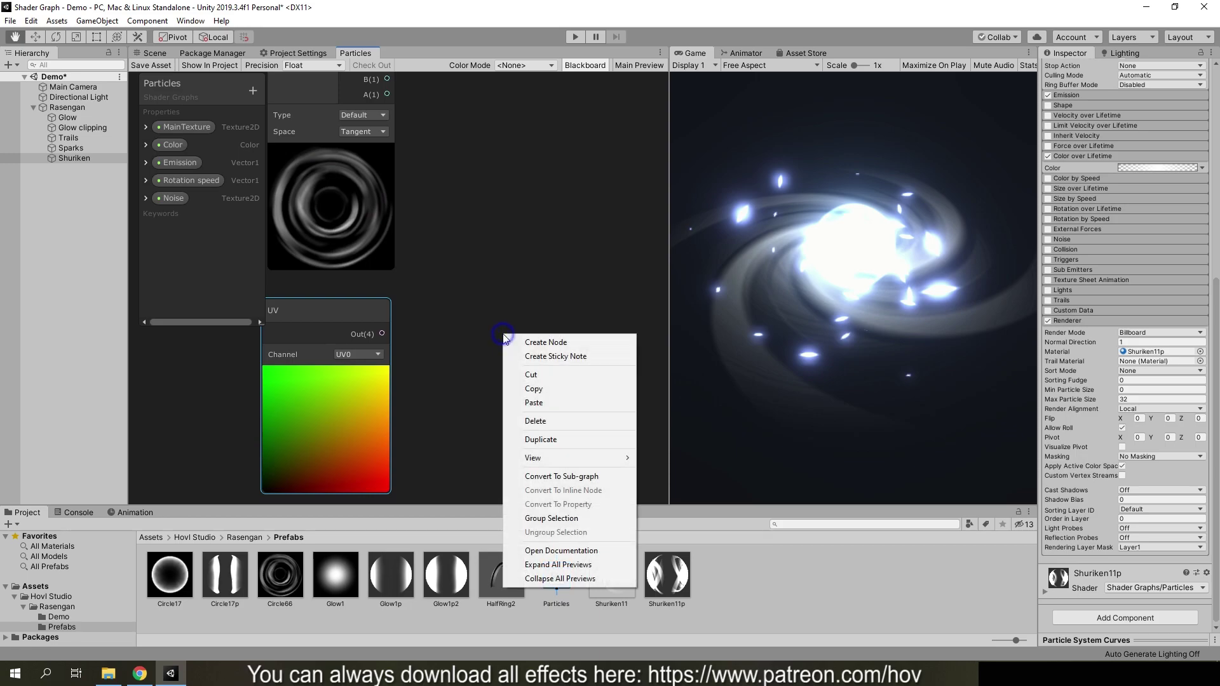
pyautogui.click(496, 314)
pyautogui.press('space')
pyautogui.write('sp')
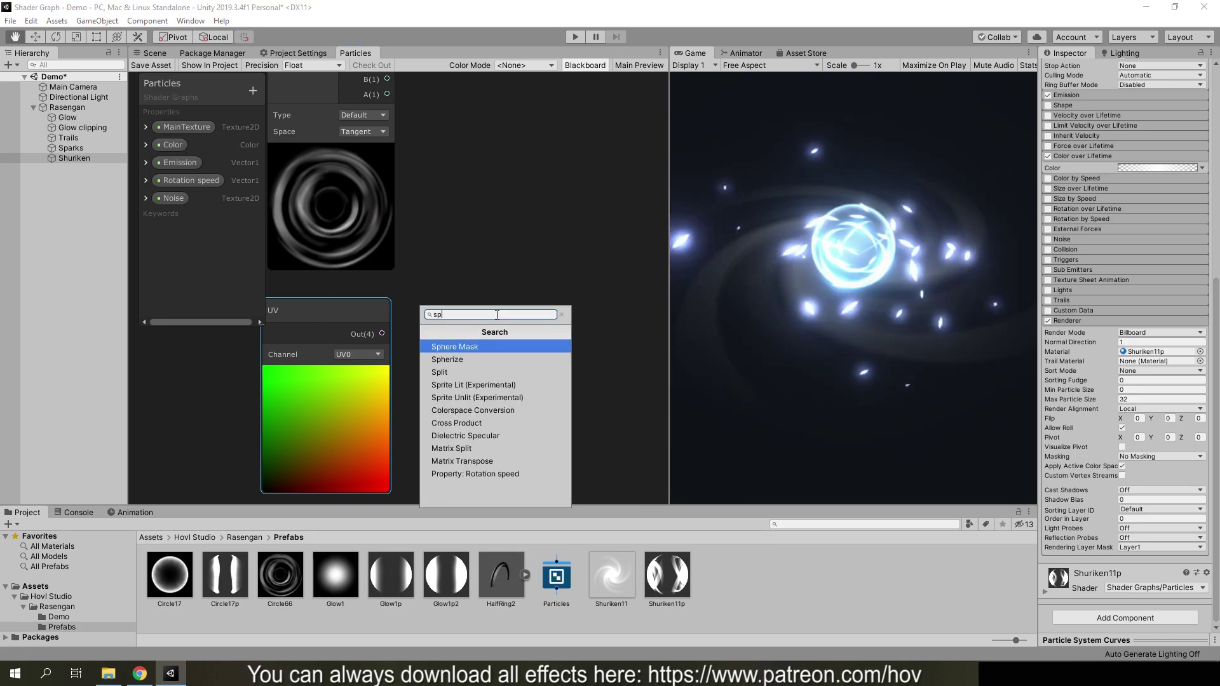
pyautogui.write('lit')
pyautogui.click(449, 350)
pyautogui.moveTo(383, 334)
pyautogui.mouseDown()
pyautogui.moveTo(506, 364)
pyautogui.moveTo(433, 354)
pyautogui.mouseUp()
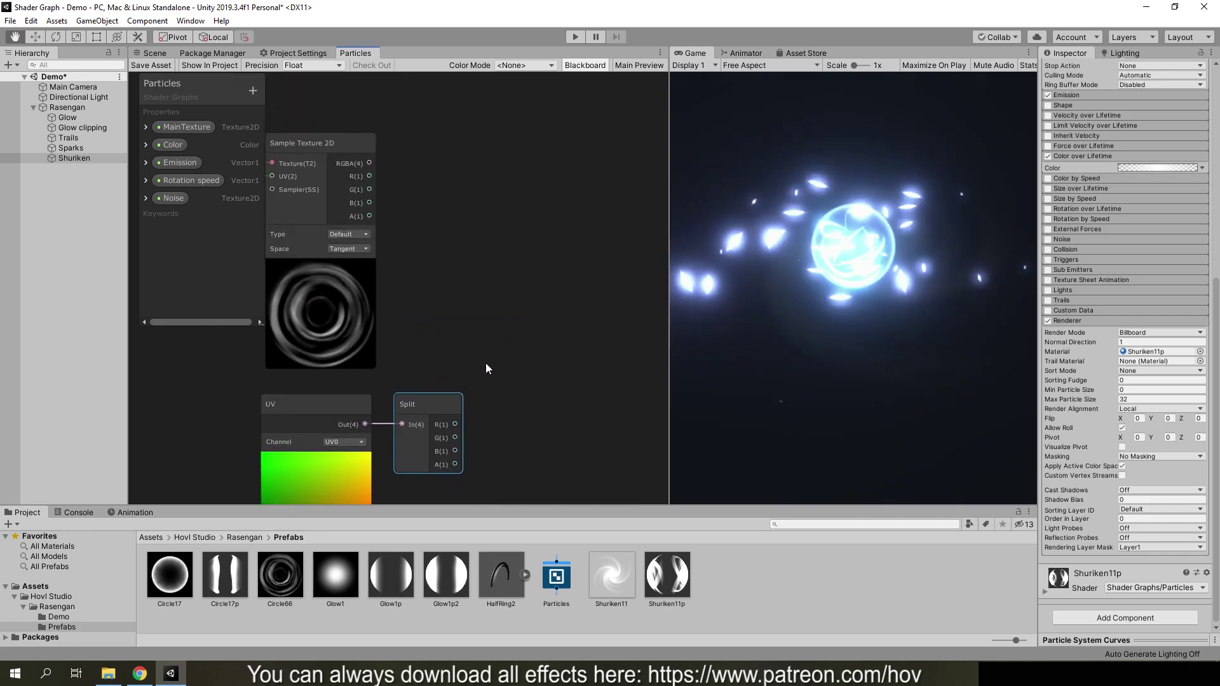
pyautogui.scroll(-3, 486, 366)
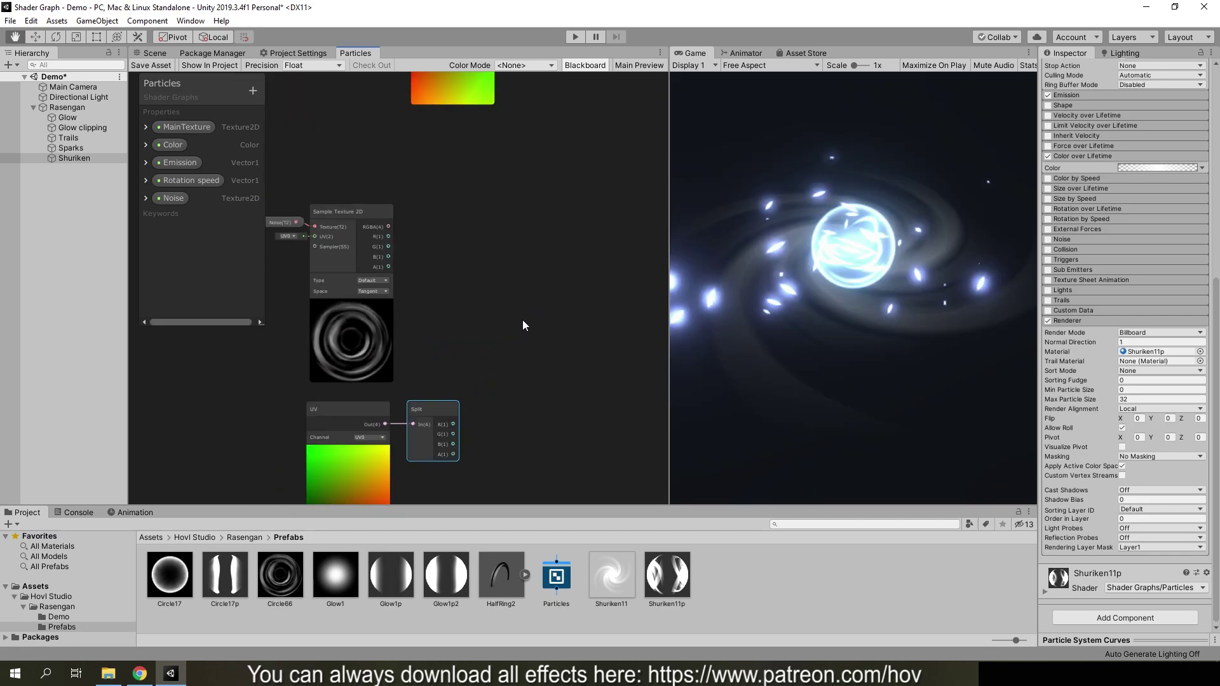
pyautogui.press('space')
pyautogui.write('mul')
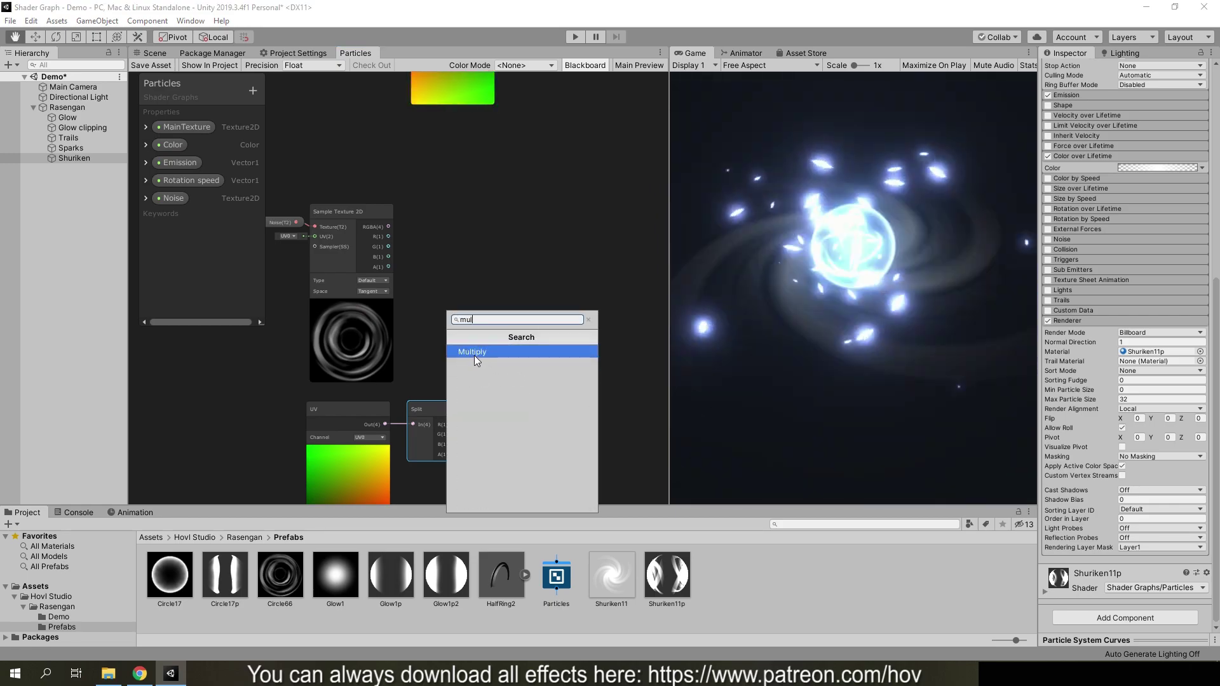
# Step: Create a Multiply node taking the noise sampler's R in A and Split's B channel in B
pyautogui.click(474, 352)
pyautogui.moveTo(453, 444); pyautogui.dragTo(529, 366)
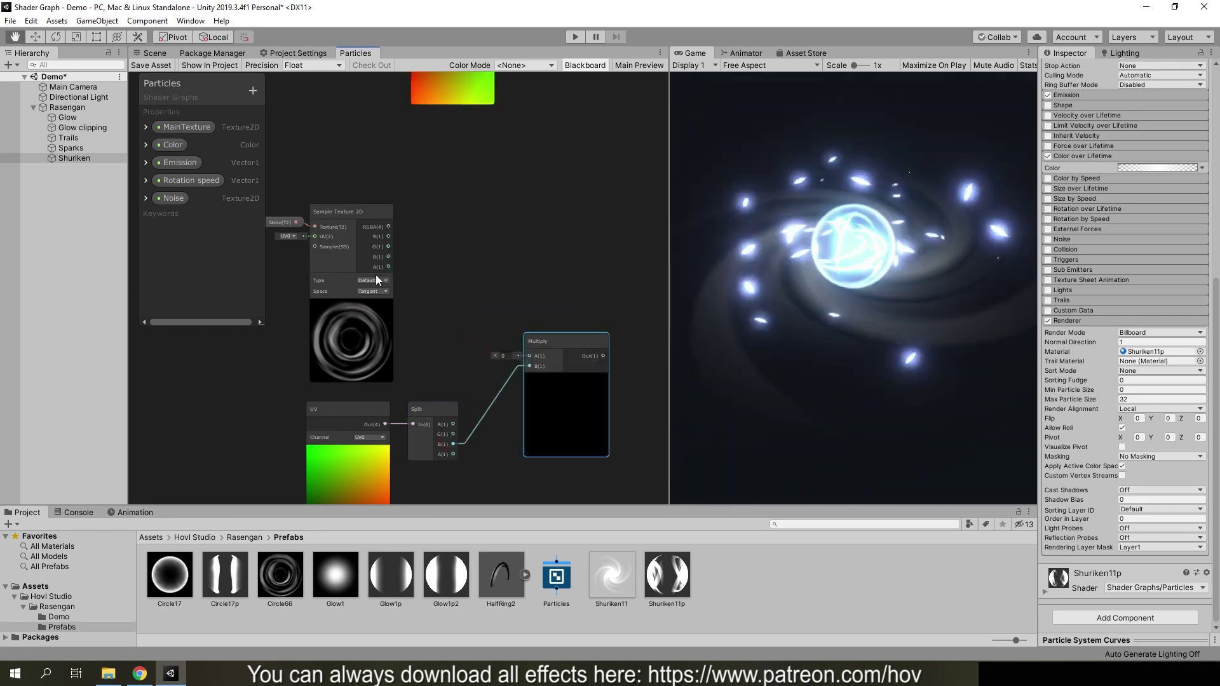
pyautogui.moveTo(388, 237); pyautogui.dragTo(382, 258)
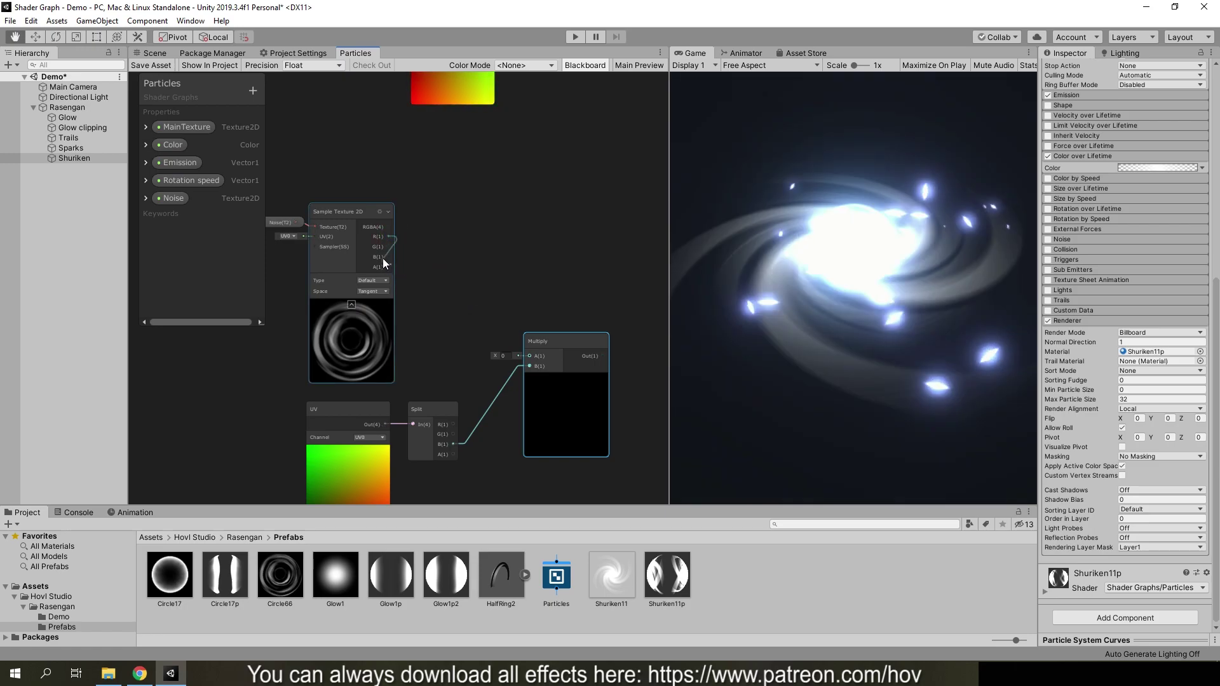
pyautogui.moveTo(512, 343)
pyautogui.mouseDown()
pyautogui.moveTo(530, 356)
pyautogui.moveTo(524, 307)
pyautogui.moveTo(536, 322)
pyautogui.mouseUp()
pyautogui.click(563, 367)
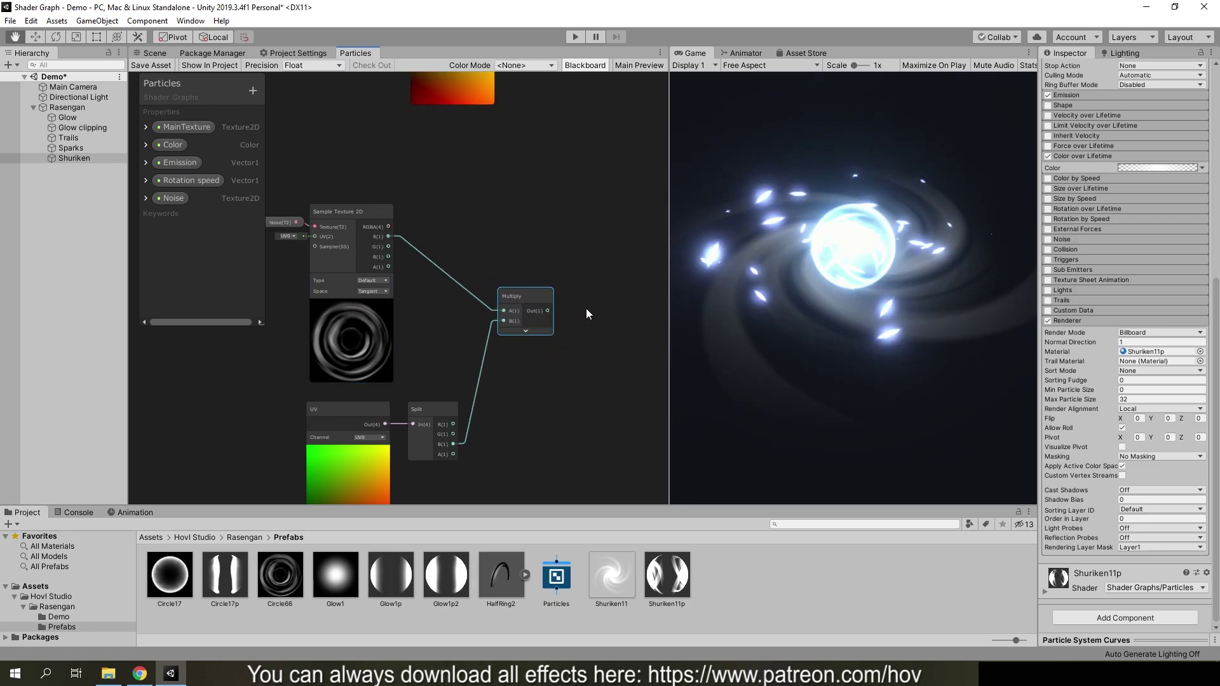
pyautogui.moveTo(586, 302); pyautogui.dragTo(486, 399, button='middle')
pyautogui.scroll(-2, 472, 324)
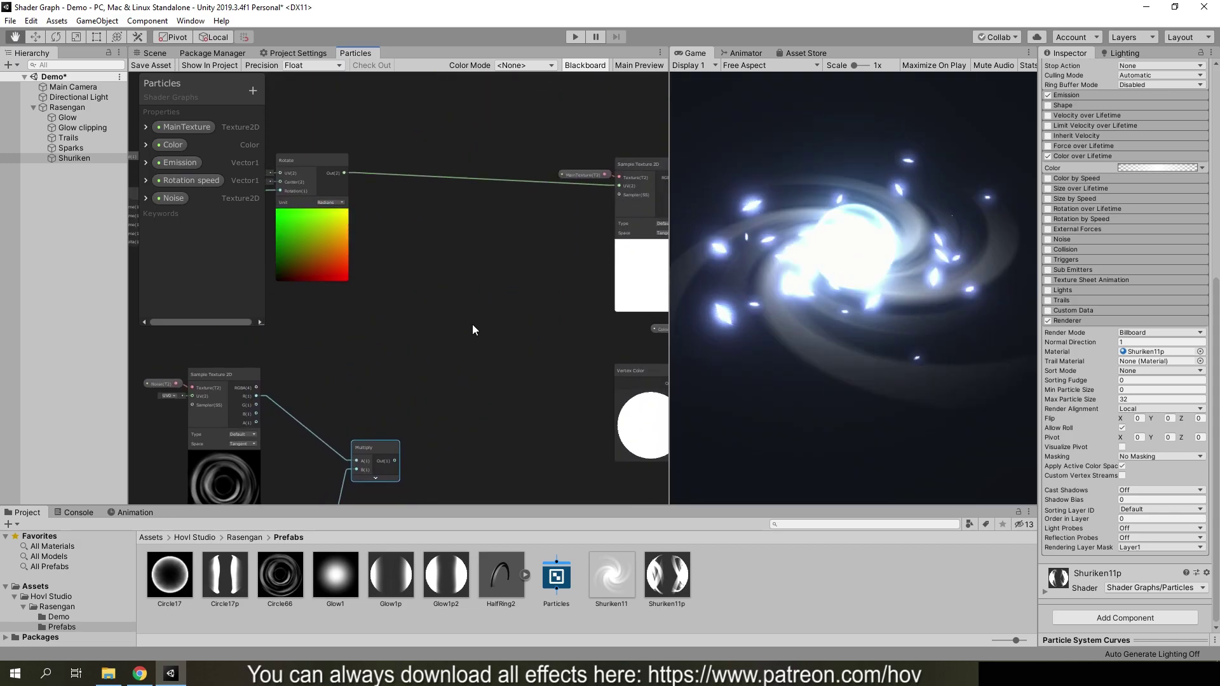
pyautogui.scroll(-1, 439, 254)
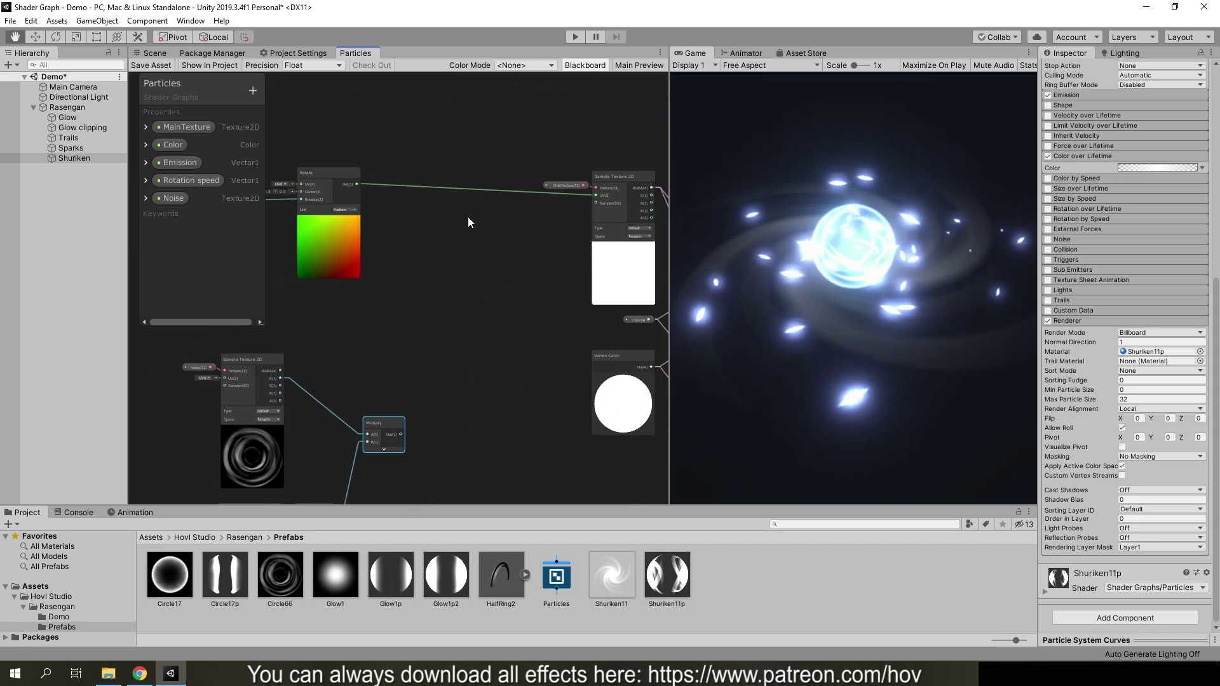
# Step: Add an Add node summing Rotate's output and the noise Multiply, then save the shader
pyautogui.press('space')
pyautogui.write('add')
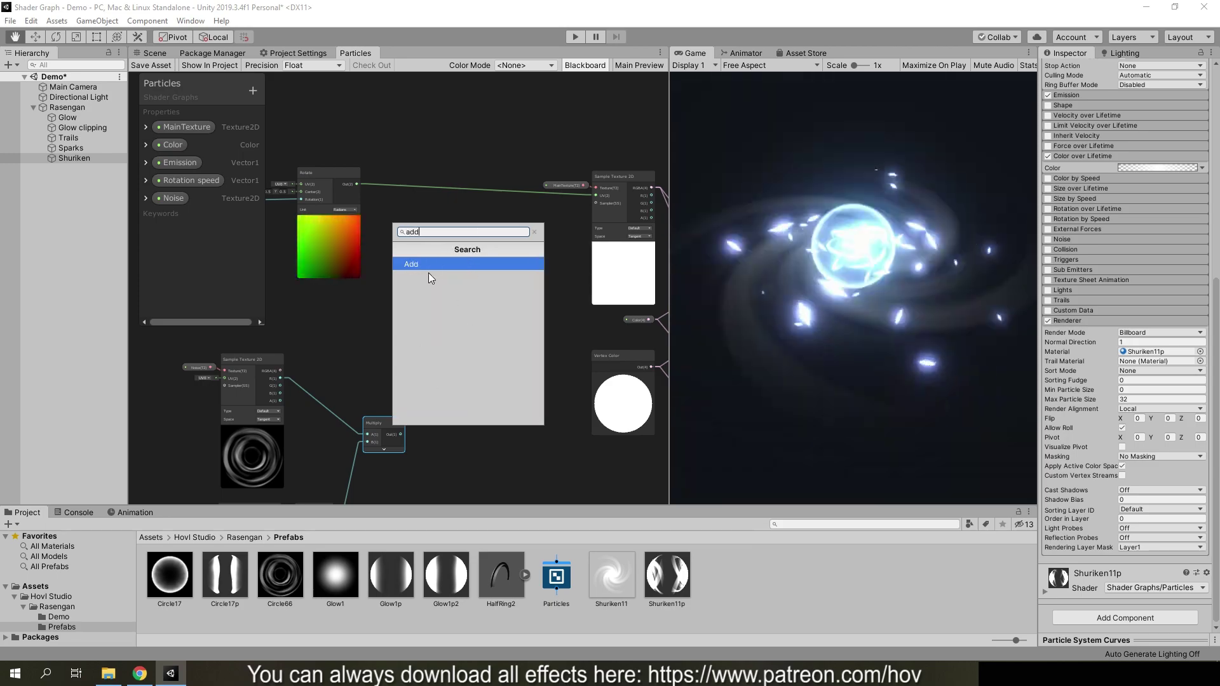
pyautogui.press('Return')
pyautogui.moveTo(356, 183); pyautogui.dragTo(477, 264)
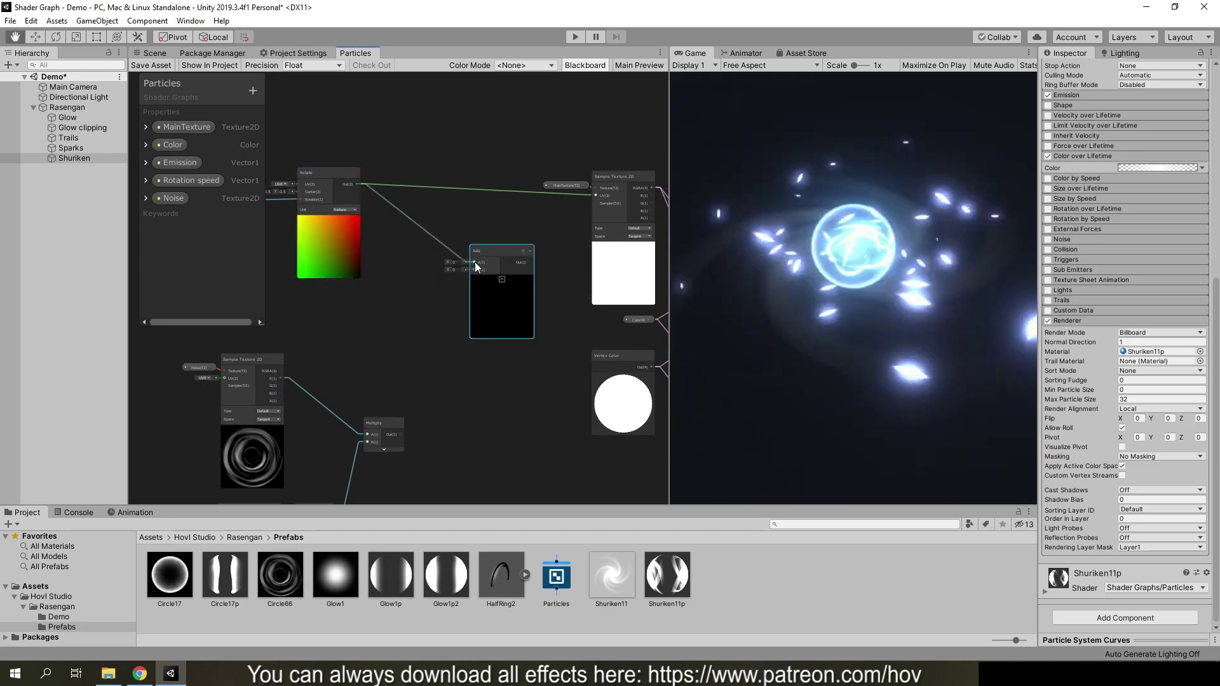
pyautogui.moveTo(400, 434)
pyautogui.mouseDown()
pyautogui.moveTo(475, 270)
pyautogui.moveTo(596, 196)
pyautogui.mouseUp()
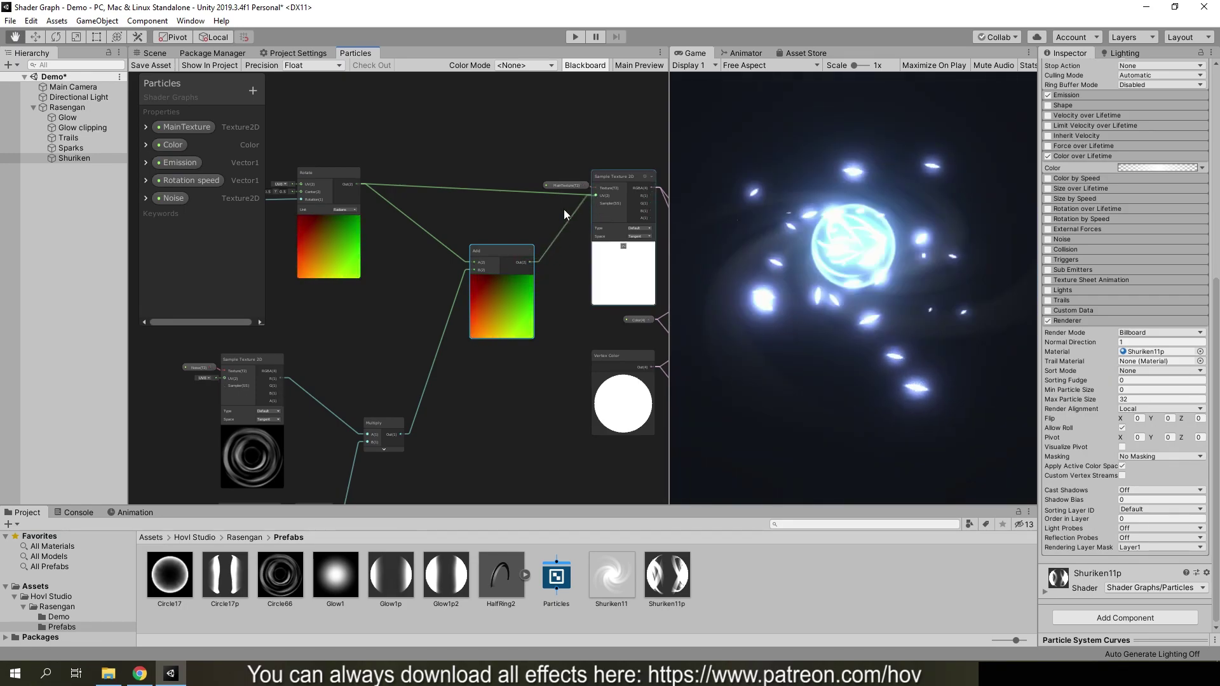
pyautogui.click(156, 66)
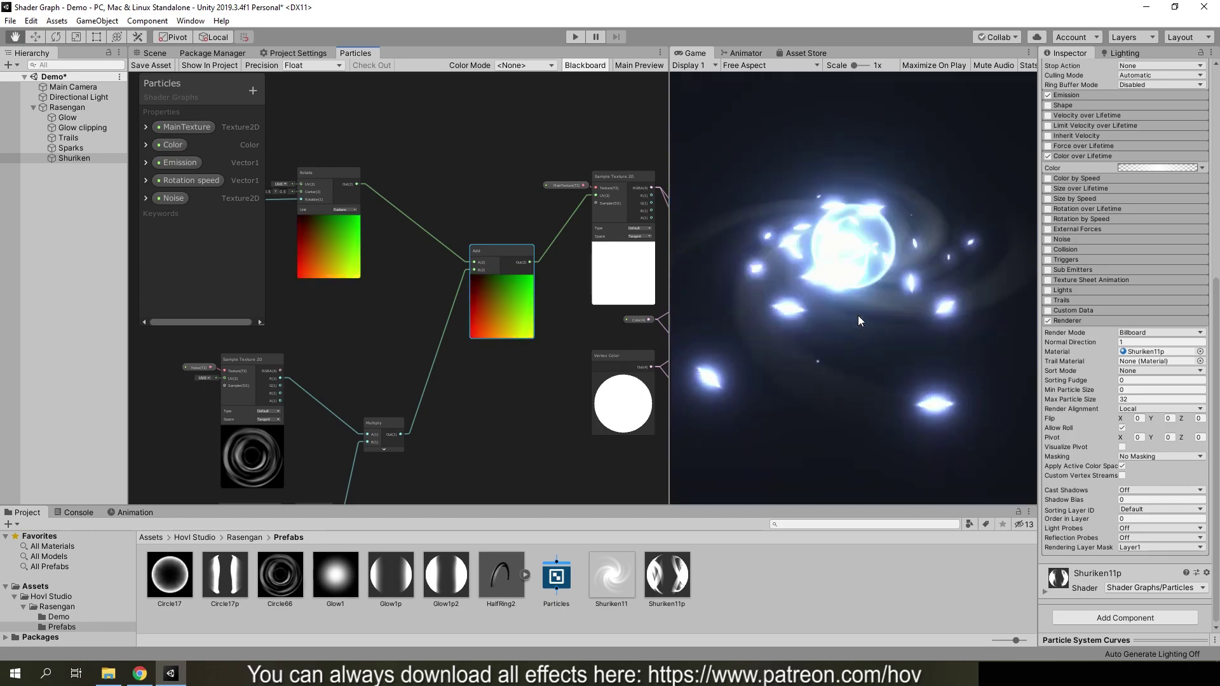
pyautogui.scroll(-3, 505, 426)
pyautogui.moveTo(504, 425)
pyautogui.mouseDown(button='middle')
pyautogui.moveTo(480, 326)
pyautogui.moveTo(479, 349)
pyautogui.mouseUp(button='middle')
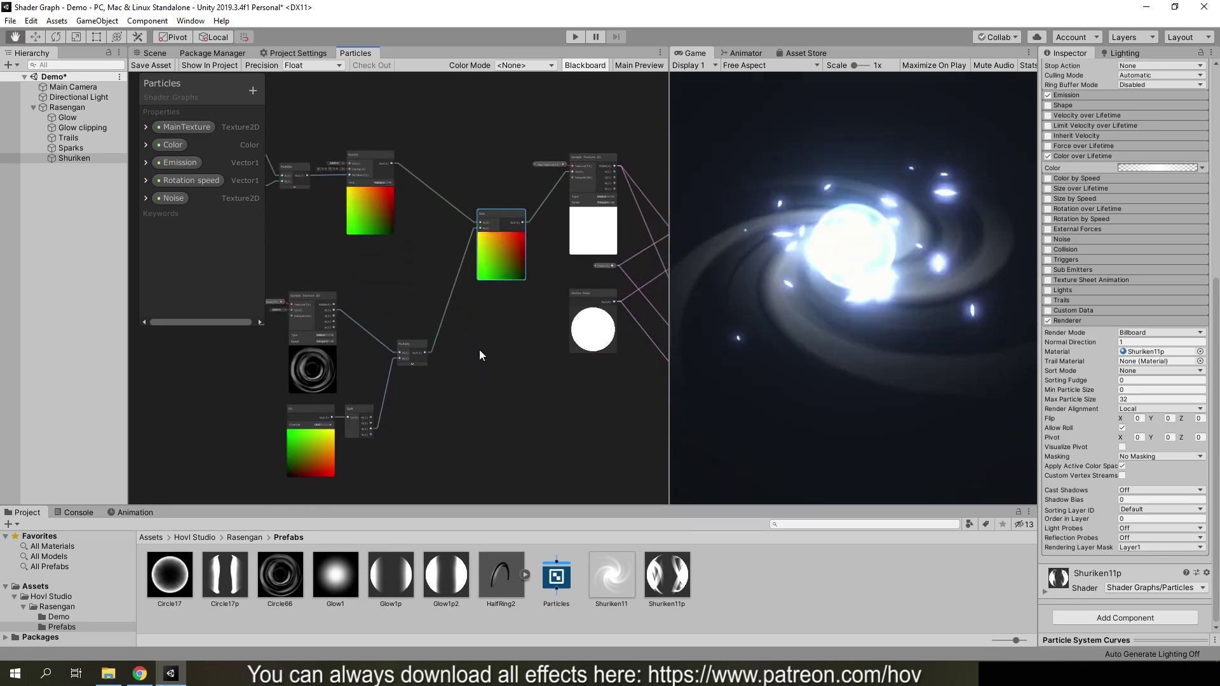
pyautogui.click(436, 467)
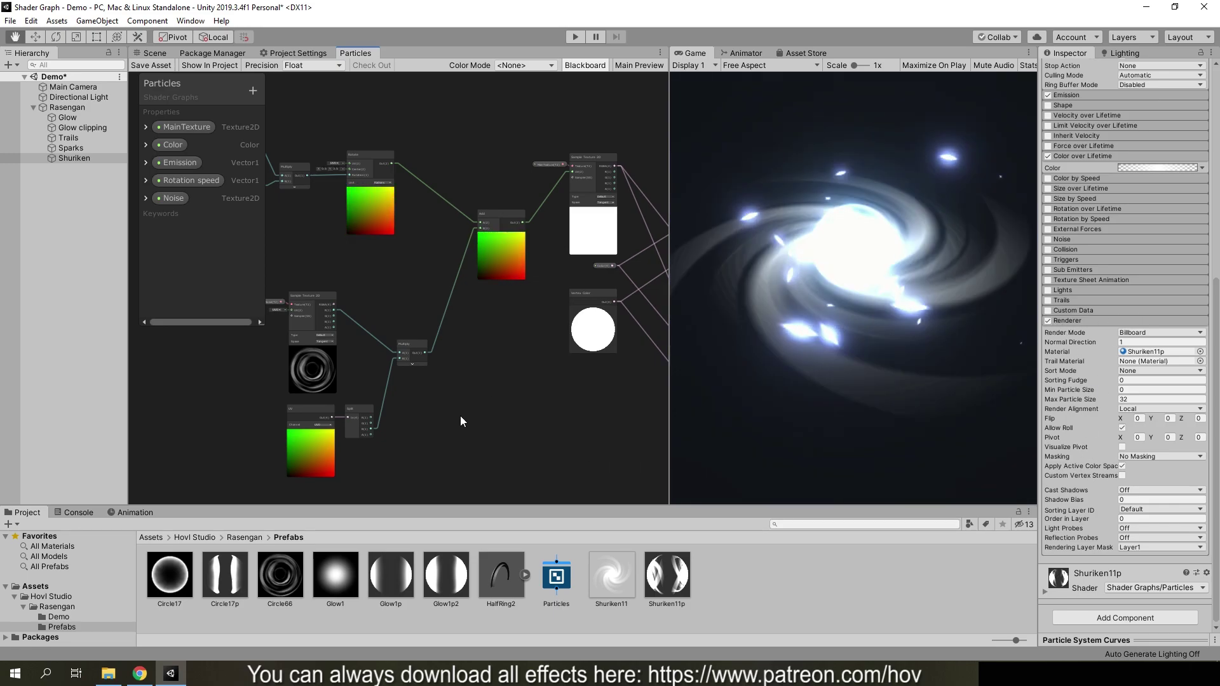
pyautogui.scroll(2, 462, 421)
pyautogui.scroll(2, 507, 409)
pyautogui.scroll(-1, 391, 352)
pyautogui.moveTo(572, 243); pyautogui.dragTo(398, 302, button='middle')
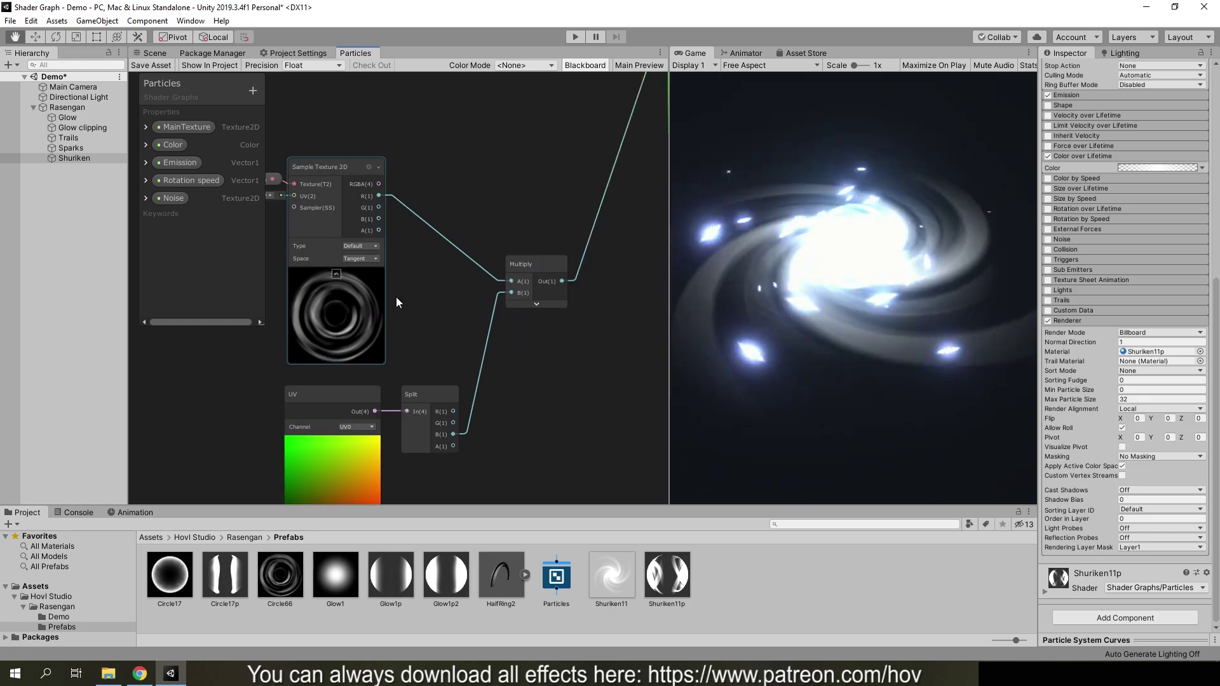
pyautogui.scroll(2, 467, 258)
pyautogui.scroll(1, 380, 308)
pyautogui.click(381, 307)
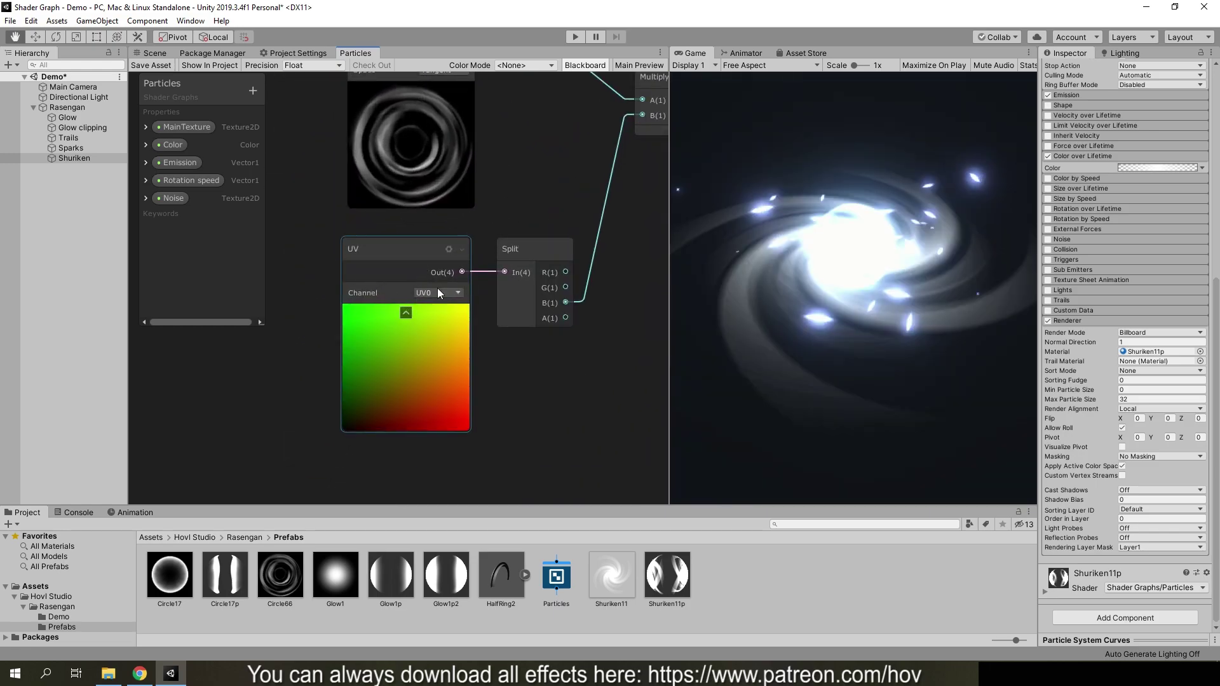
pyautogui.moveTo(592, 332); pyautogui.dragTo(437, 411, button='middle')
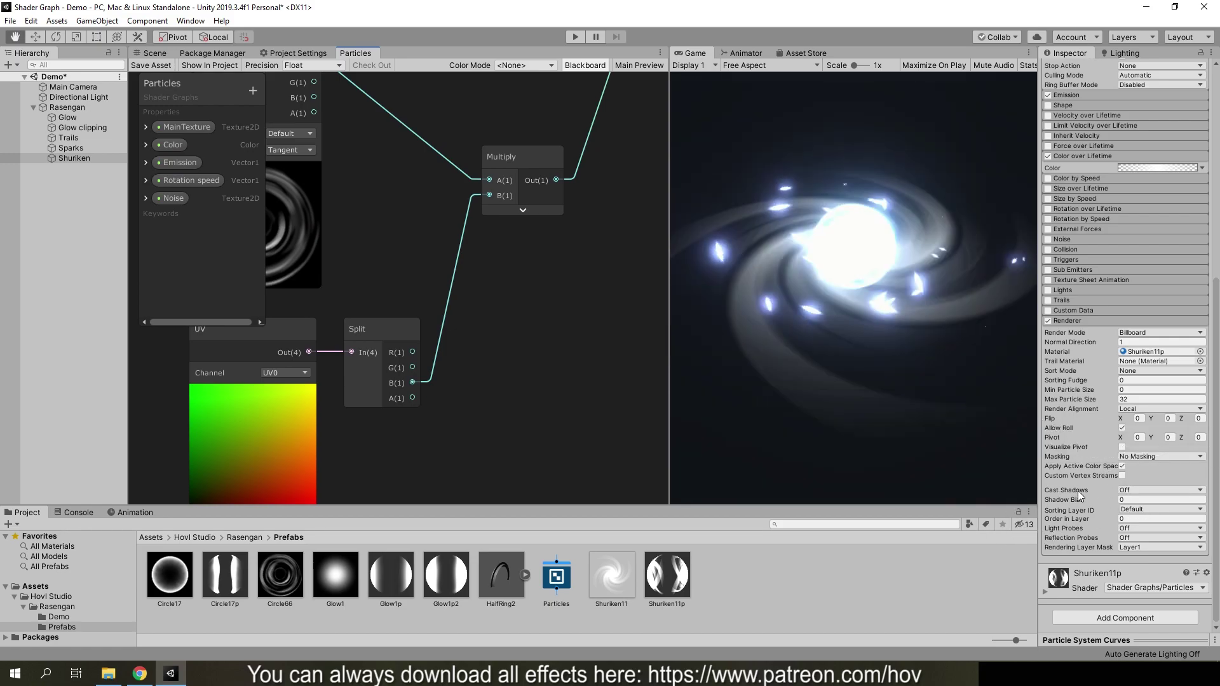
# Step: Add the Custom1.xy vertex stream, enable Custom Data and set Custom1 to Vector mode
pyautogui.click(1123, 475)
pyautogui.scroll(-2, 1122, 472)
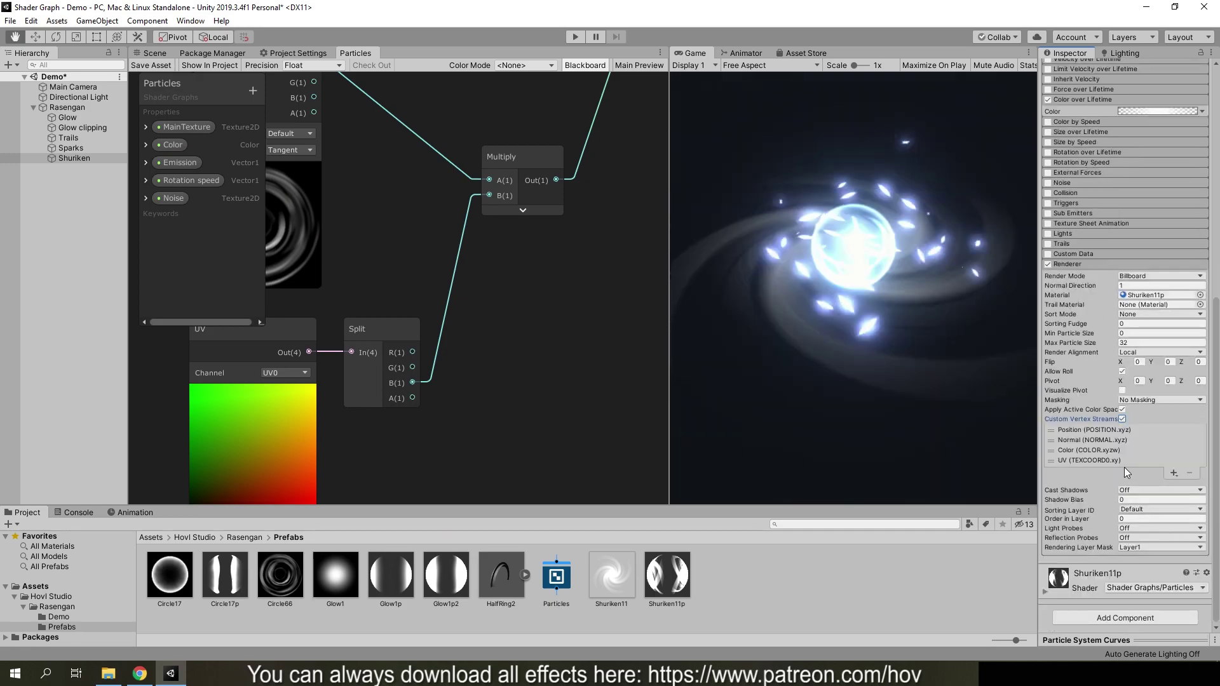
pyautogui.click(1172, 473)
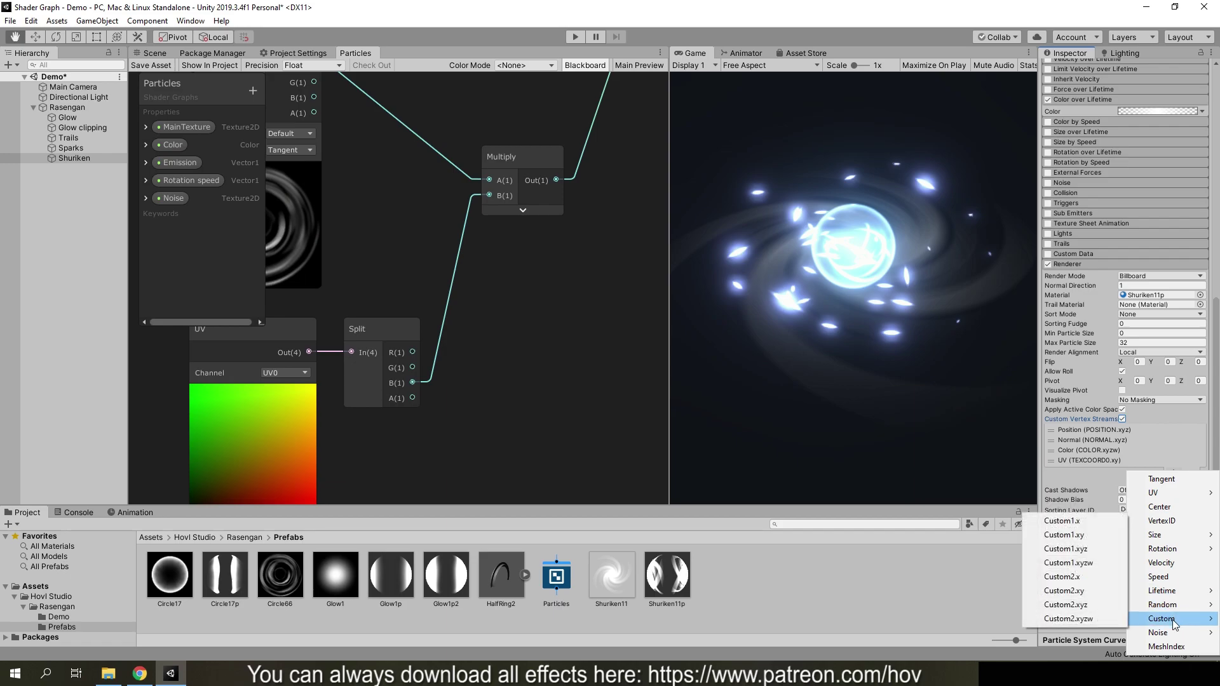
pyautogui.click(1083, 536)
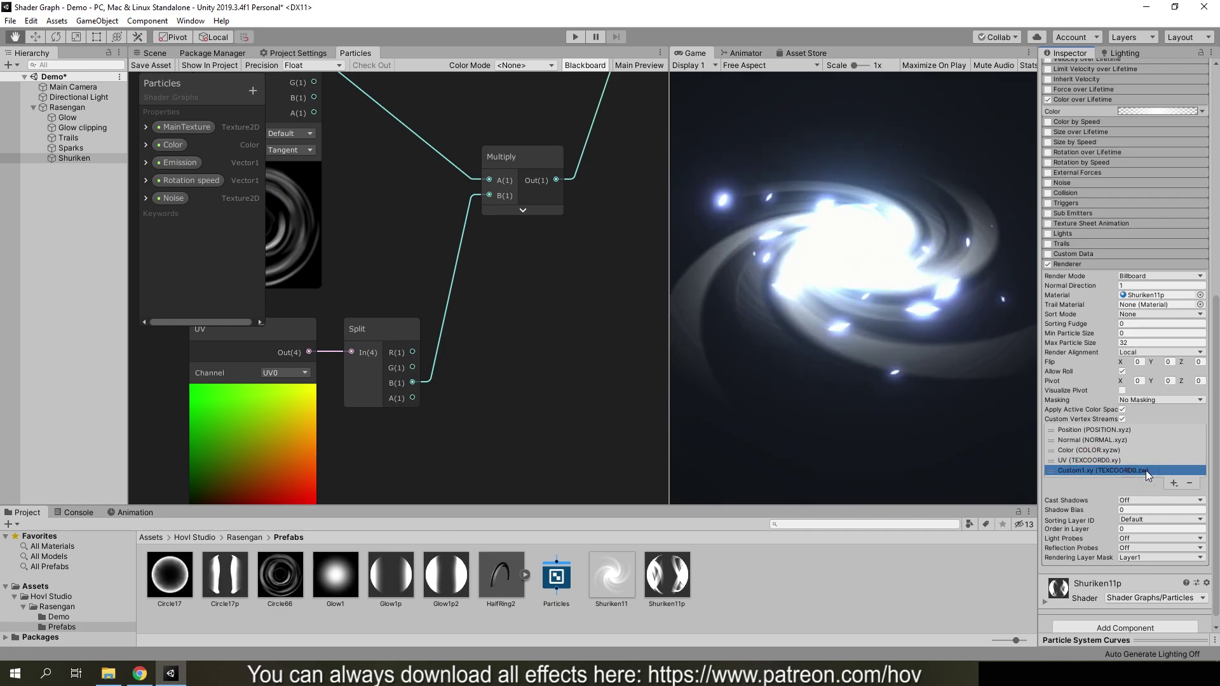
pyautogui.click(1072, 254)
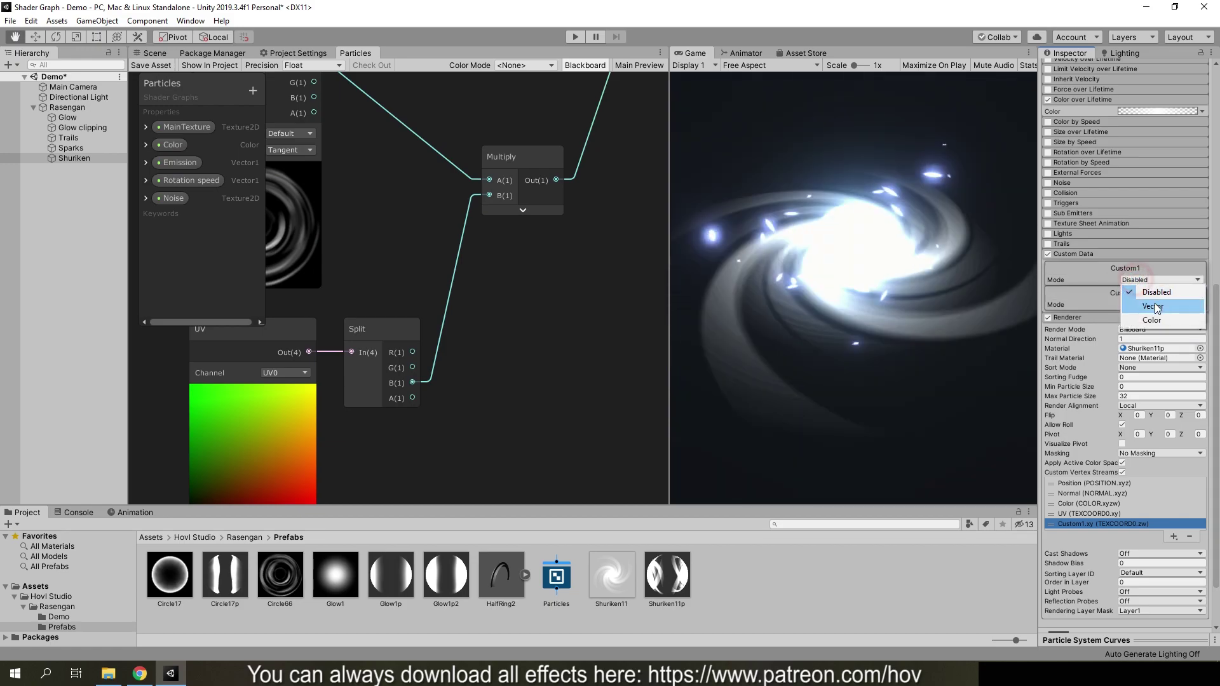
pyautogui.click(1135, 307)
pyautogui.write('0.1')
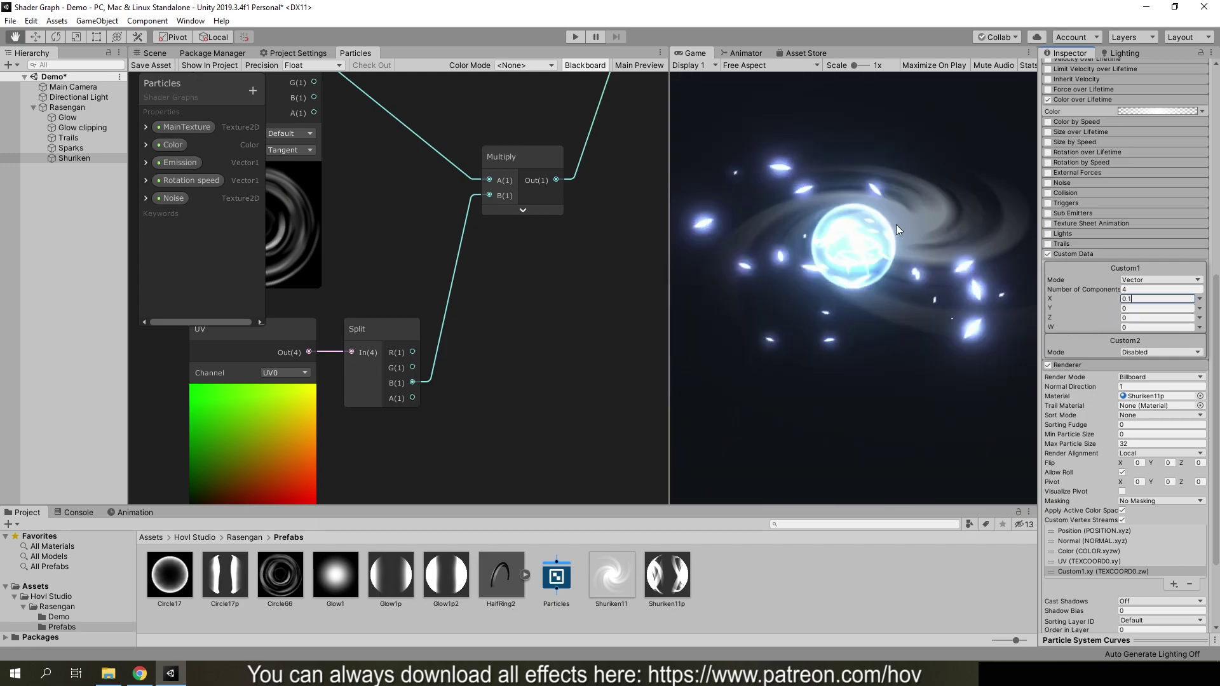
# Step: Assign the swirl ring texture to the Shuriken11p material's Noise slot
pyautogui.scroll(-3, 1171, 391)
pyautogui.scroll(-4, 1074, 560)
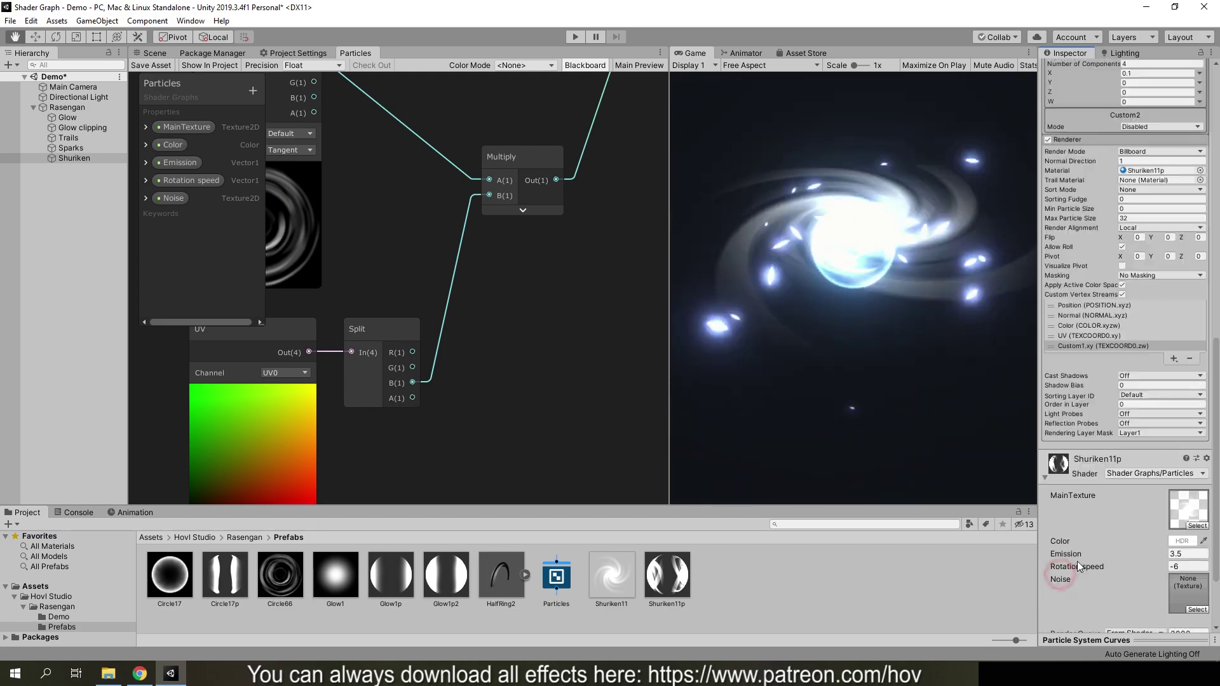
pyautogui.scroll(-3, 1081, 553)
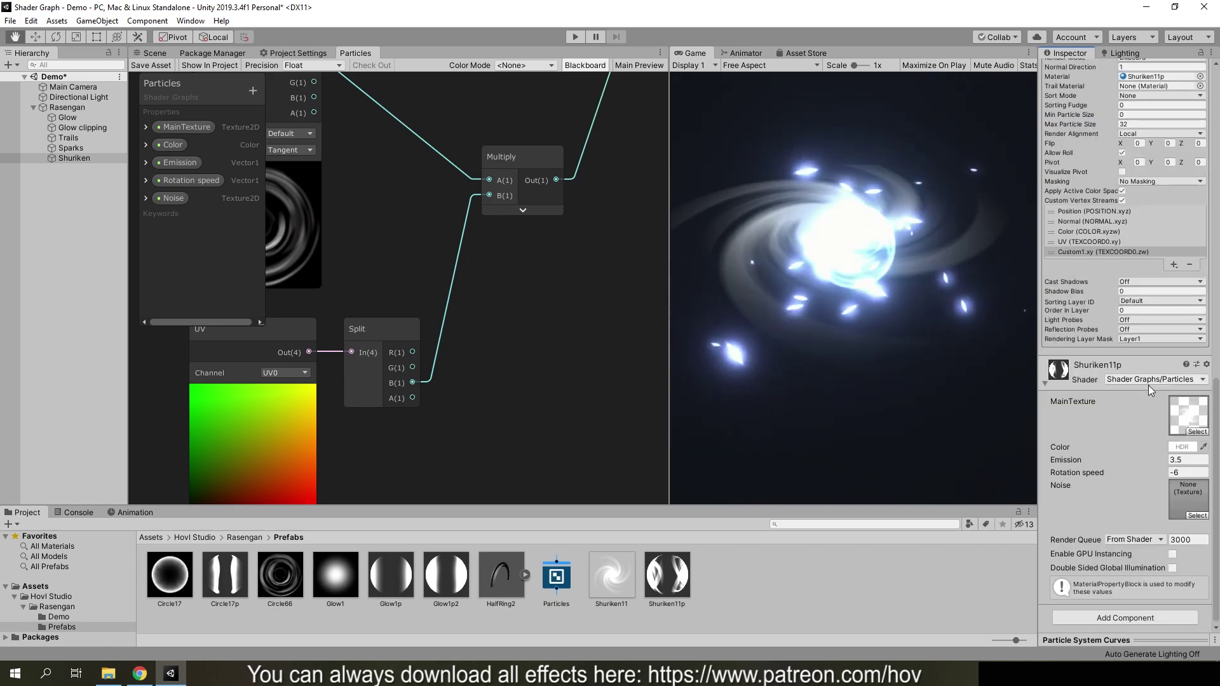
pyautogui.scroll(4, 1149, 385)
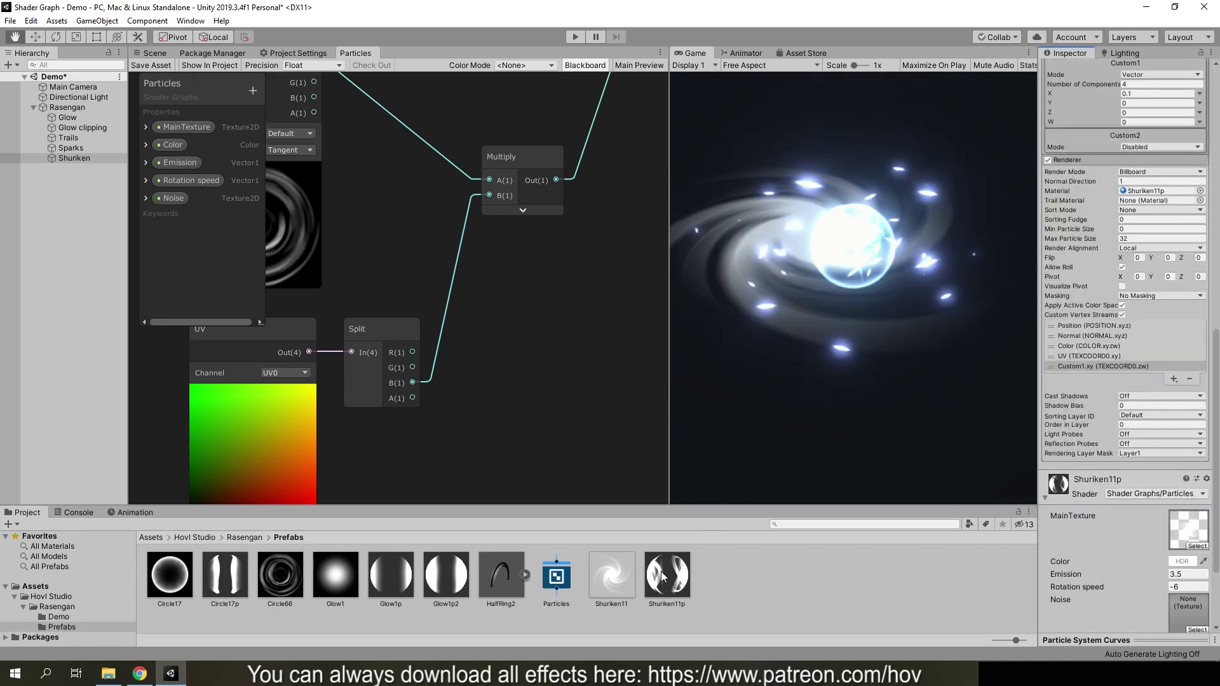
pyautogui.moveTo(1154, 542); pyautogui.dragTo(1183, 612)
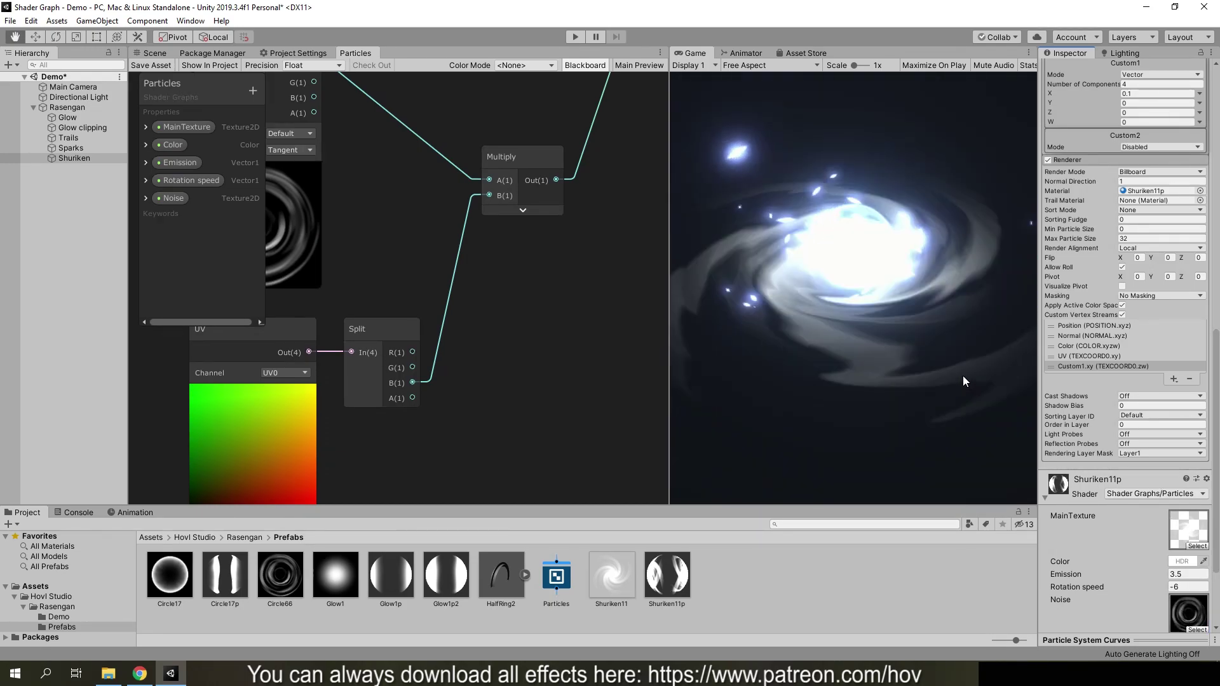
pyautogui.scroll(5, 1168, 349)
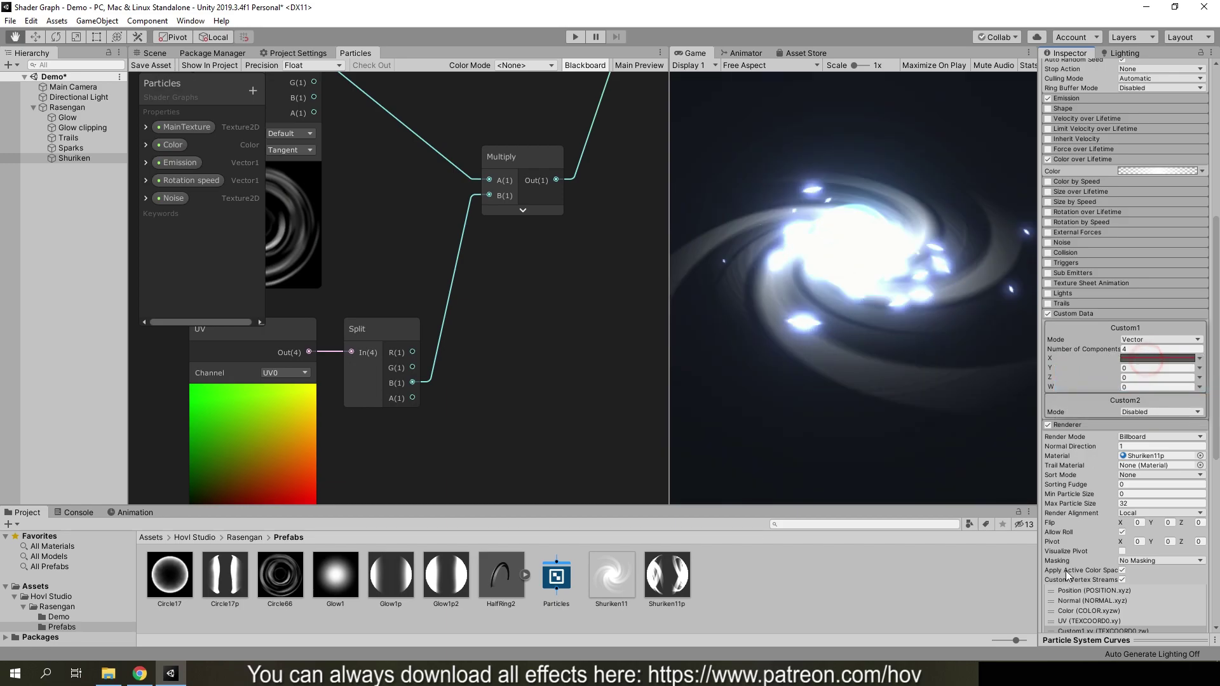
# Step: Apply a preset curve to Custom1 X, then view the swirl from a tilted Scene angle
pyautogui.click(1066, 641)
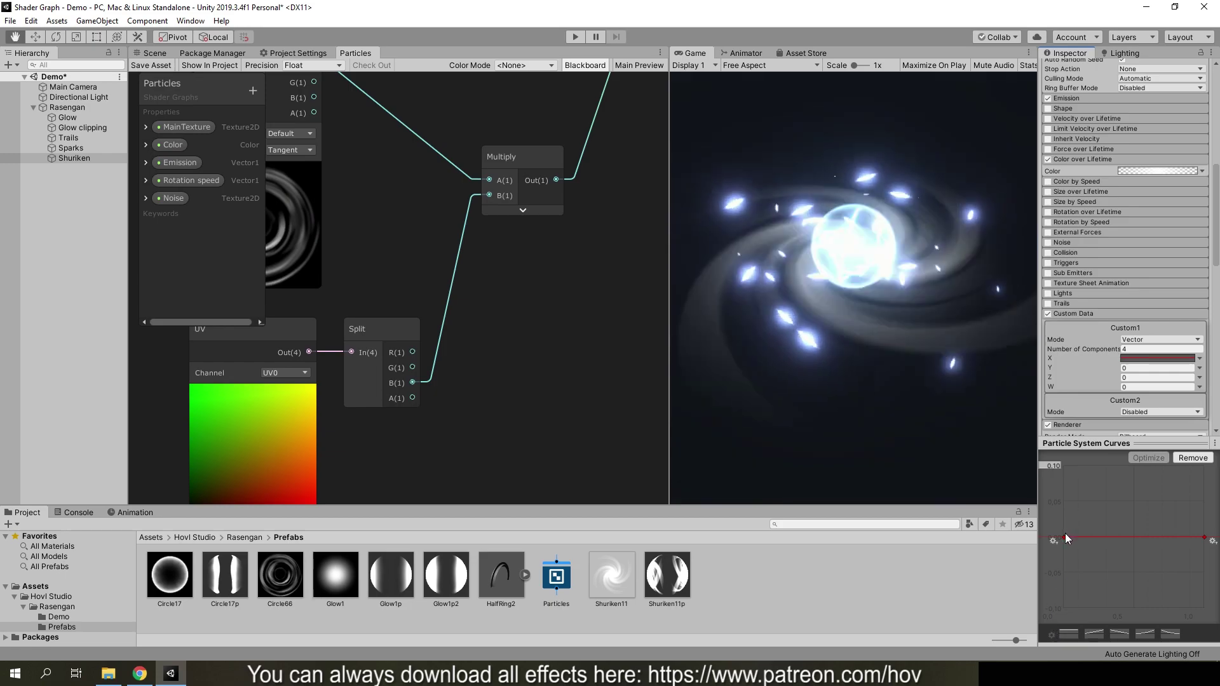
pyautogui.click(1052, 634)
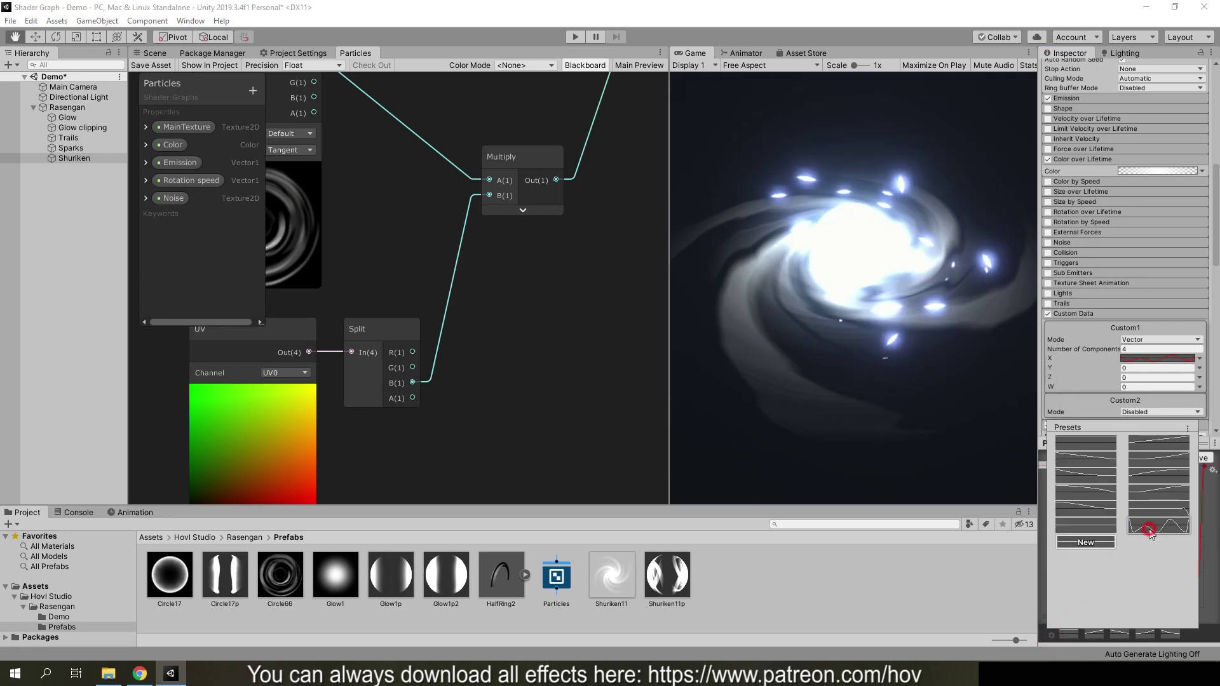
pyautogui.click(1212, 567)
pyautogui.click(1109, 445)
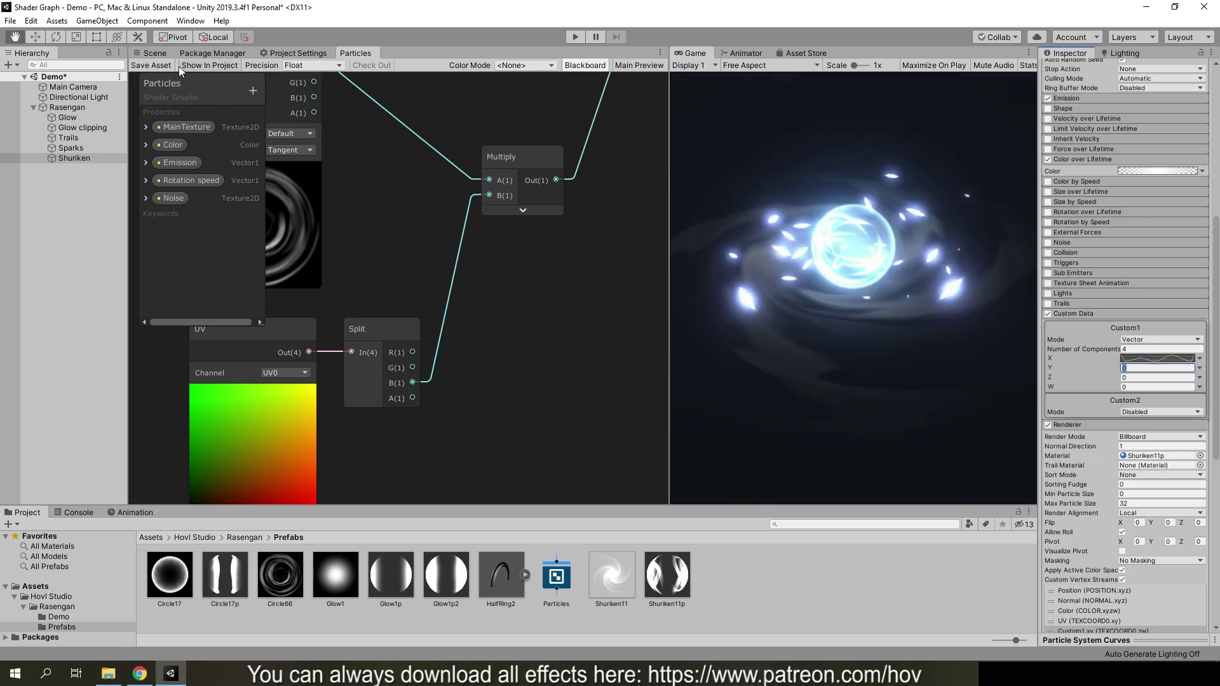
pyautogui.click(154, 54)
pyautogui.moveTo(427, 224); pyautogui.dragTo(418, 266, button='right')
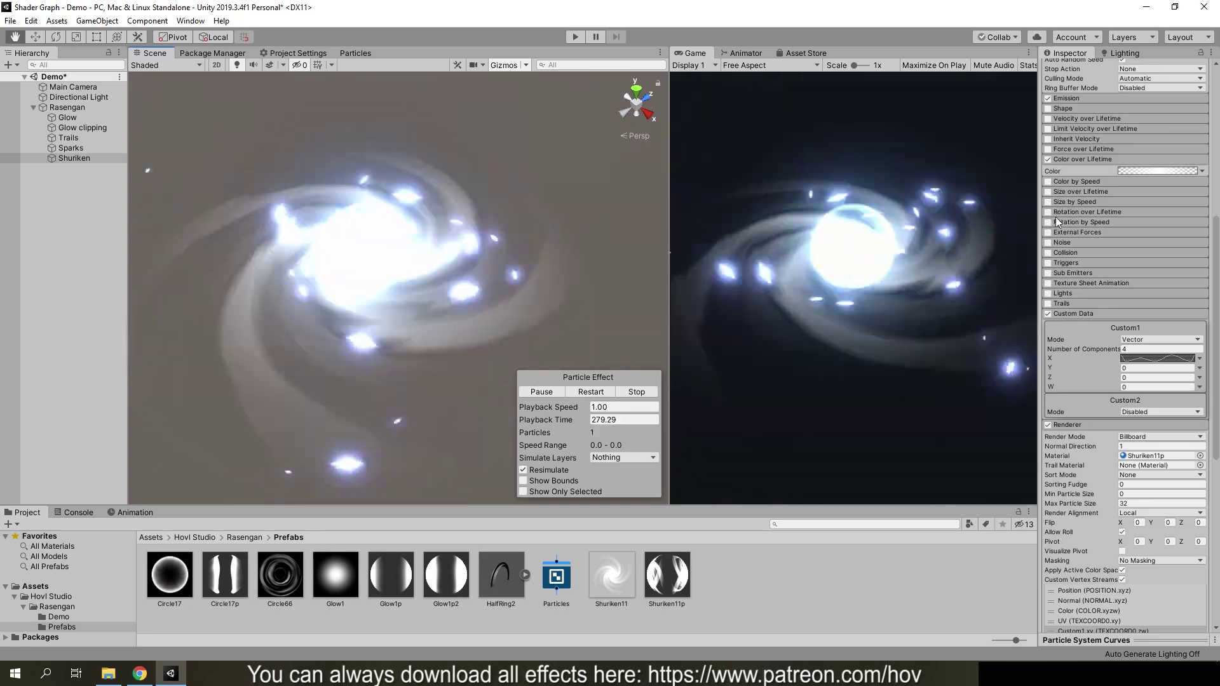
# Step: Enable Rotation over Lifetime with separate axes, Z at 0 and Y at -270, and widen the Game view
pyautogui.click(1049, 213)
pyautogui.click(1083, 213)
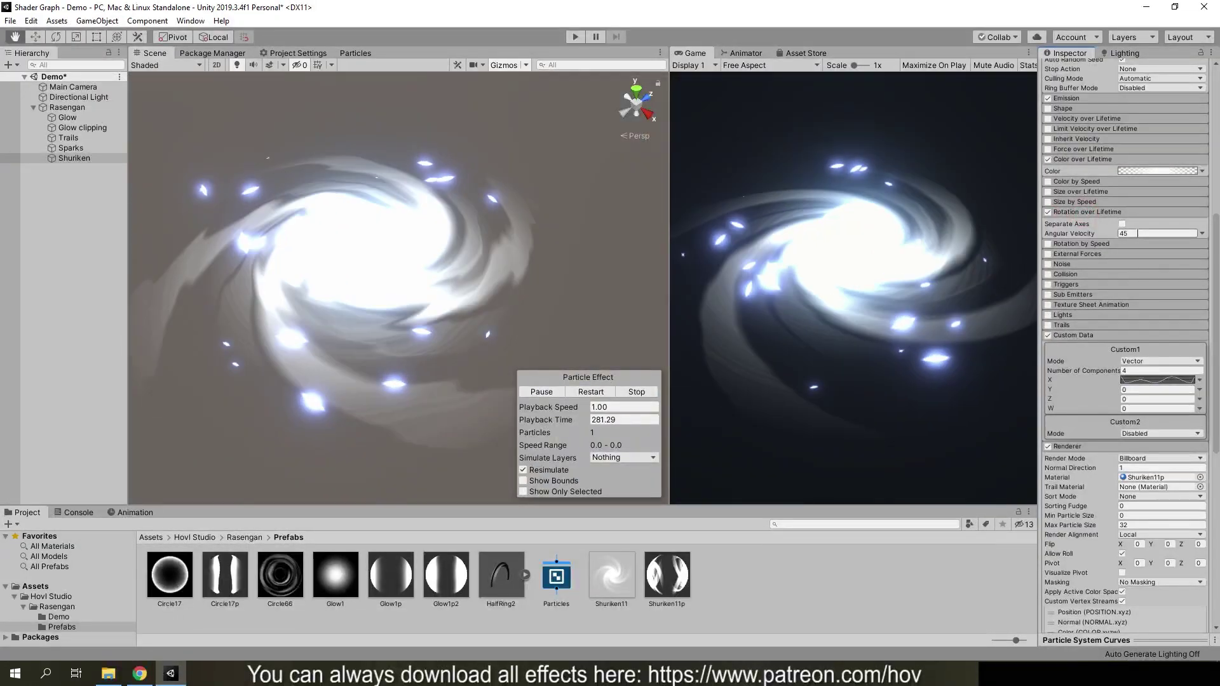
pyautogui.click(1123, 224)
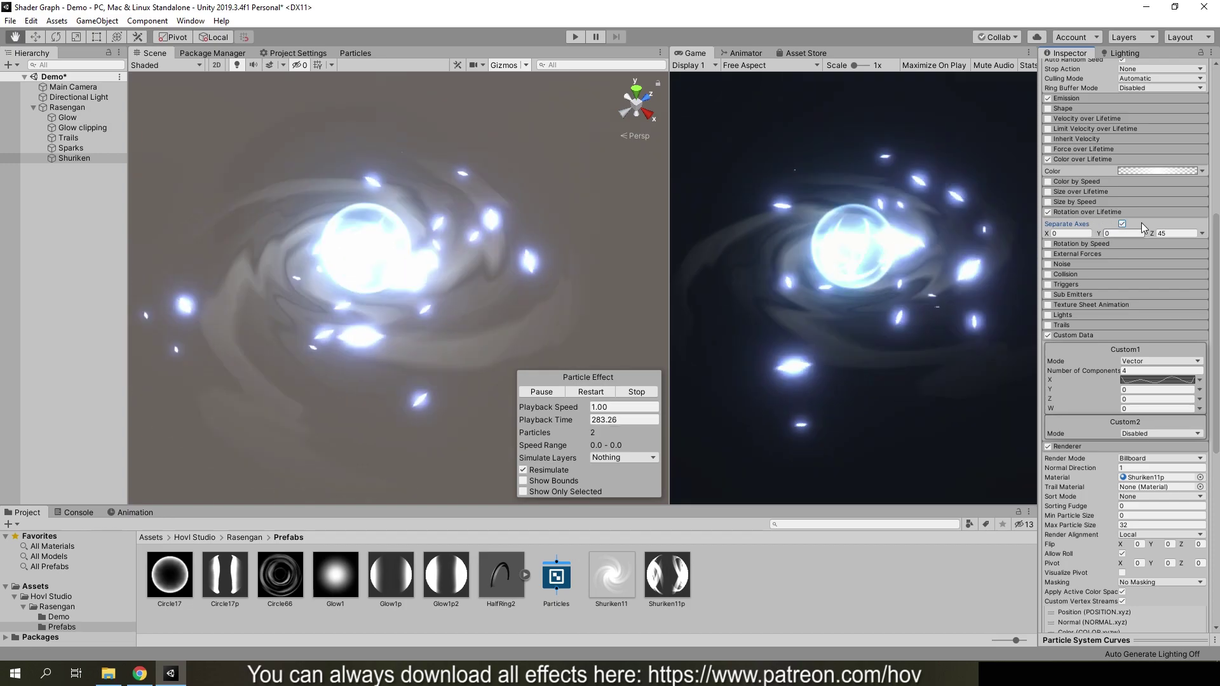
pyautogui.click(1167, 234)
pyautogui.write('0')
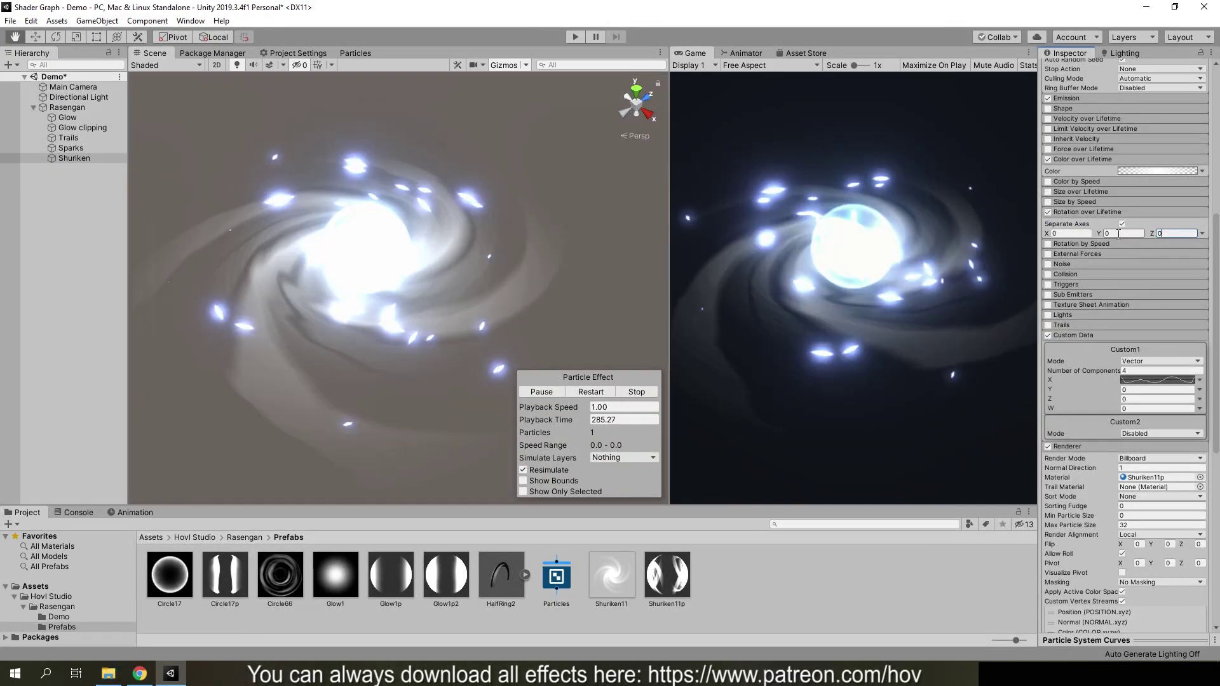
pyautogui.click(1119, 233)
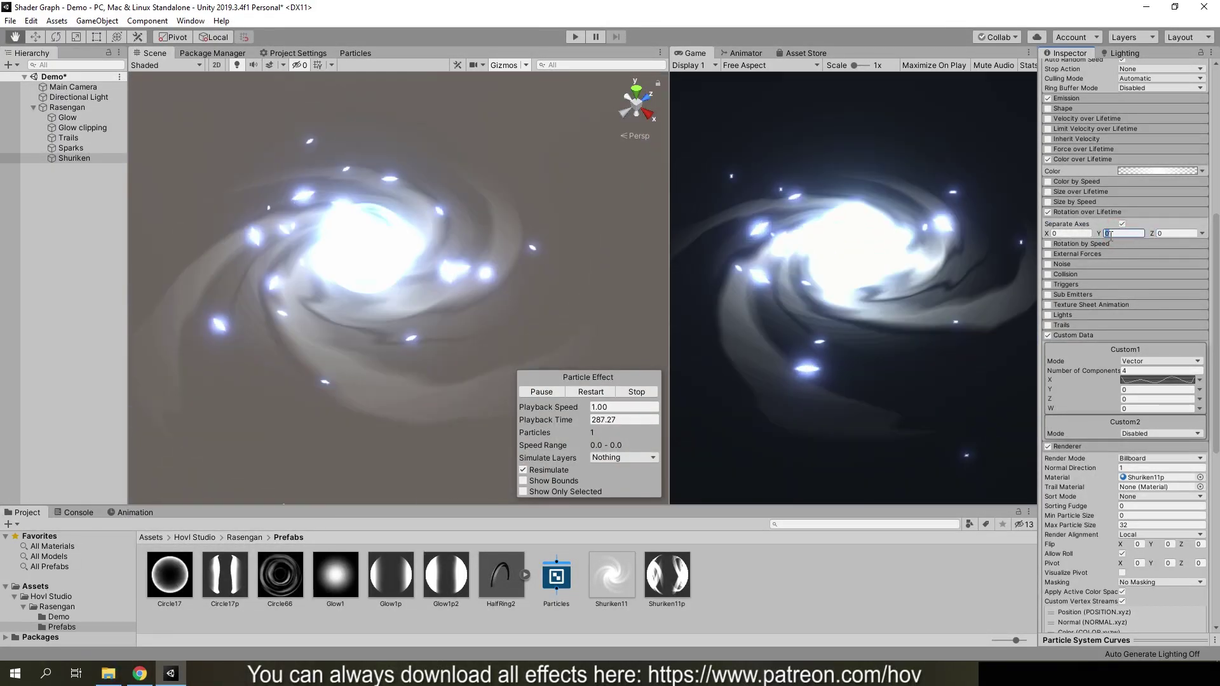
pyautogui.write('-')
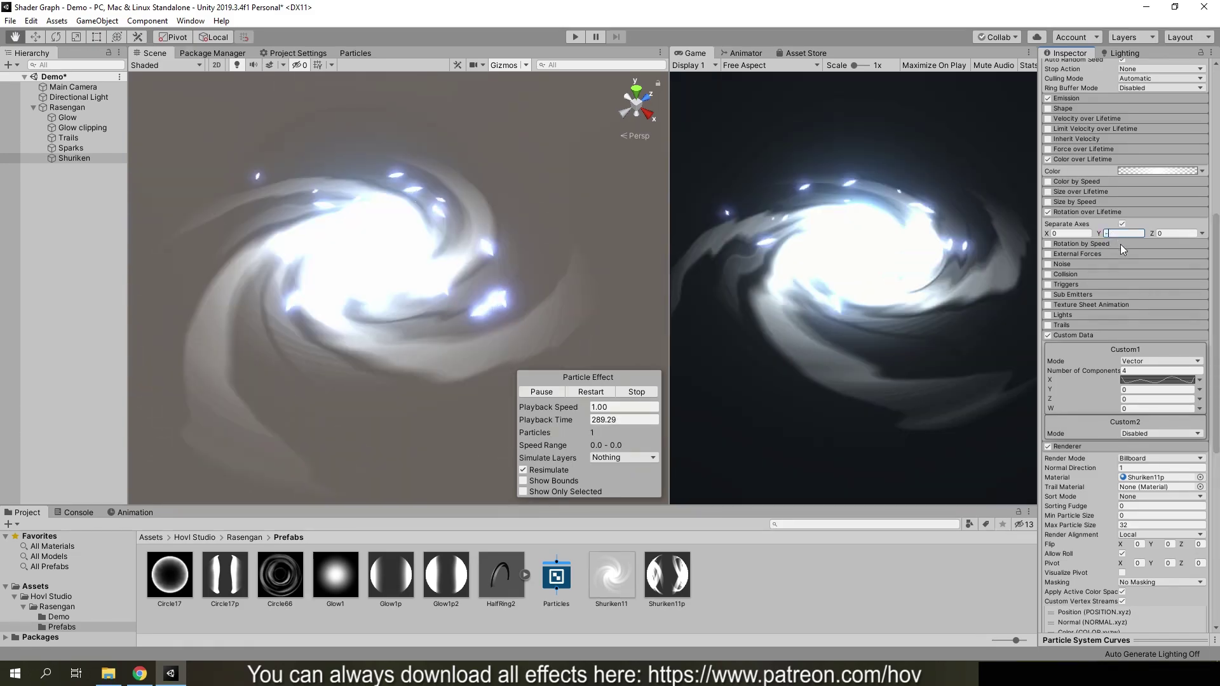
pyautogui.write('270')
pyautogui.press('Return')
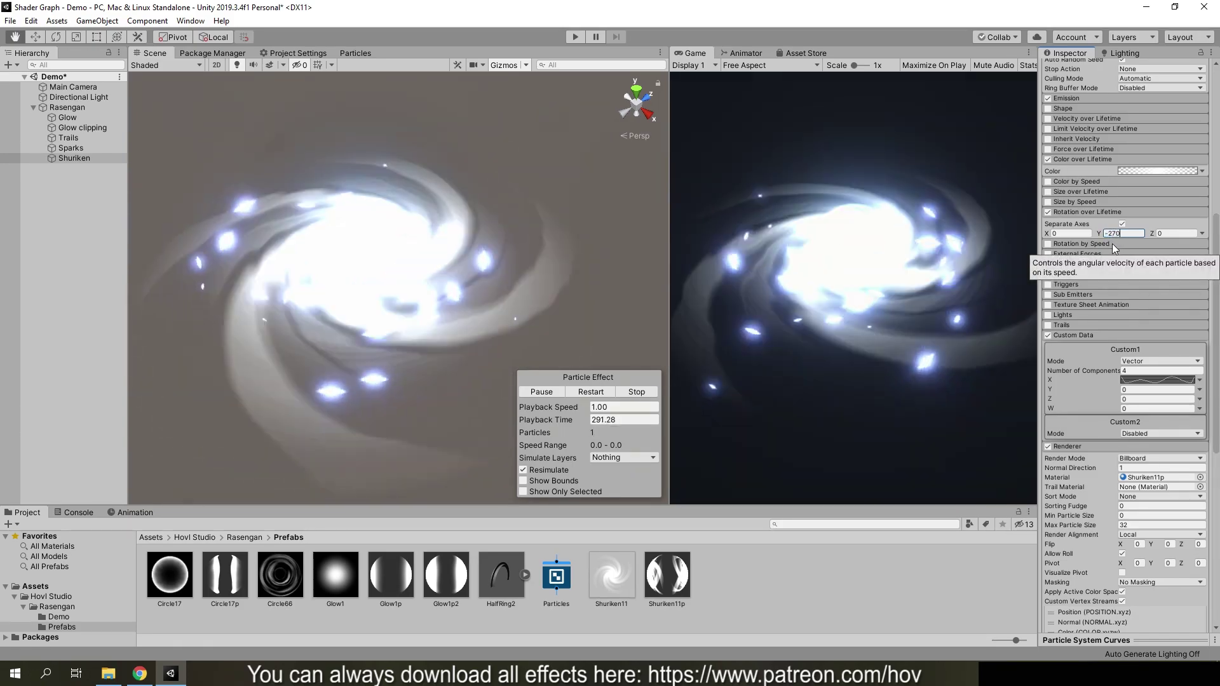
pyautogui.scroll(-2, 457, 286)
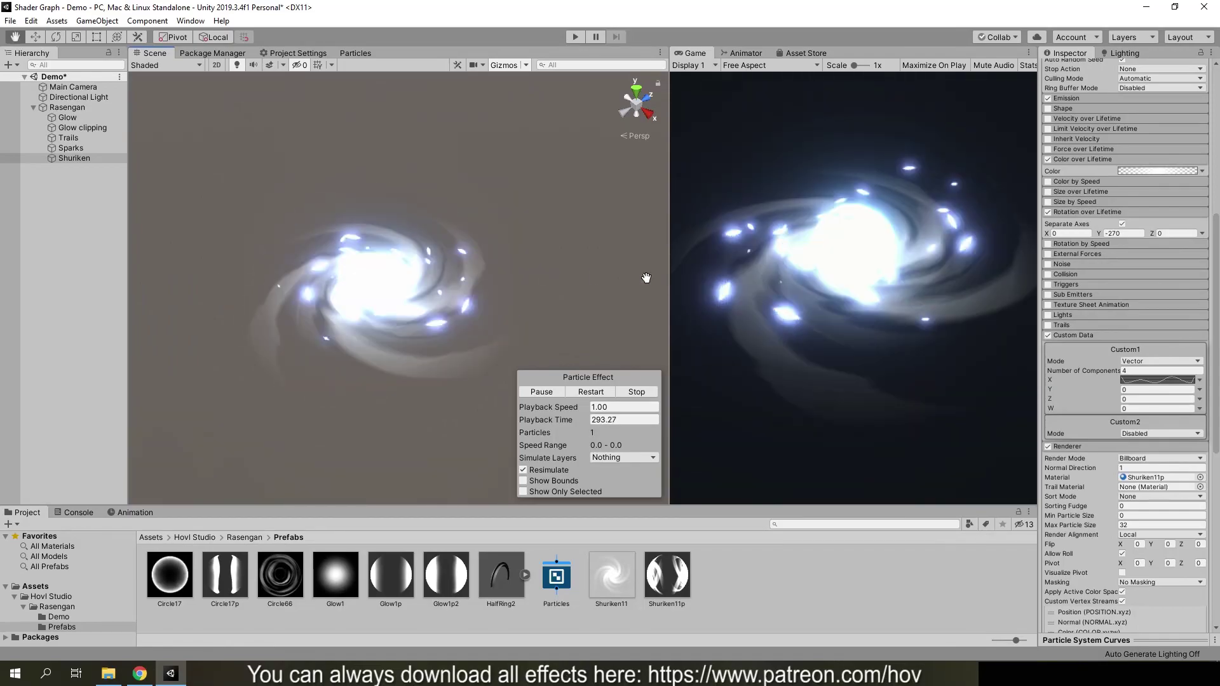
pyautogui.moveTo(668, 272); pyautogui.dragTo(404, 275)
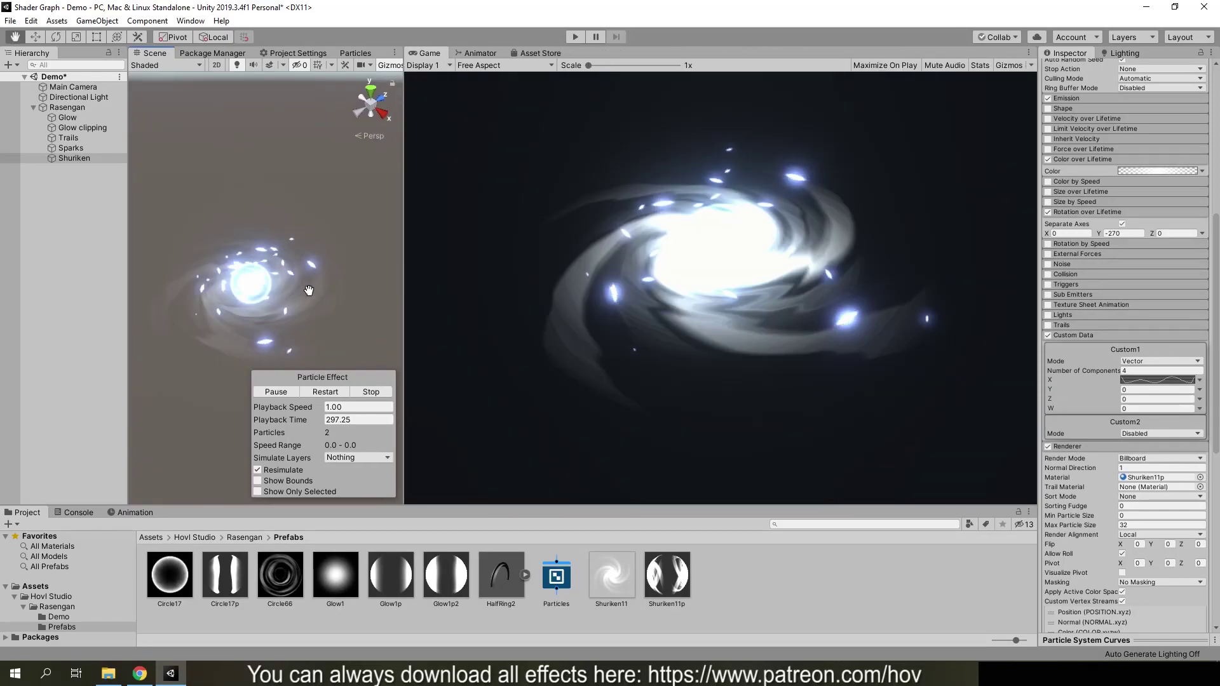
# Step: Widen and orbit the Scene view, then set the particle Start Size to 1.8
pyautogui.moveTo(404, 273); pyautogui.dragTo(566, 273)
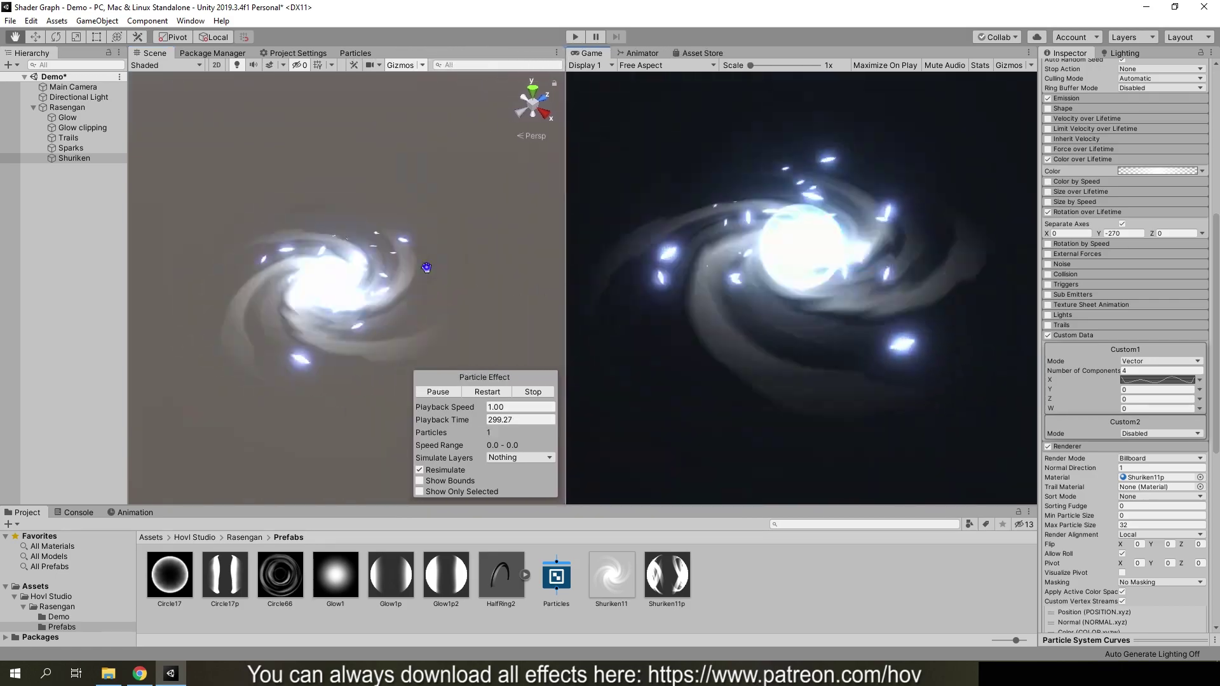
pyautogui.keyDown('alt'); pyautogui.moveTo(427, 268); pyautogui.dragTo(398, 147); pyautogui.keyUp('alt')
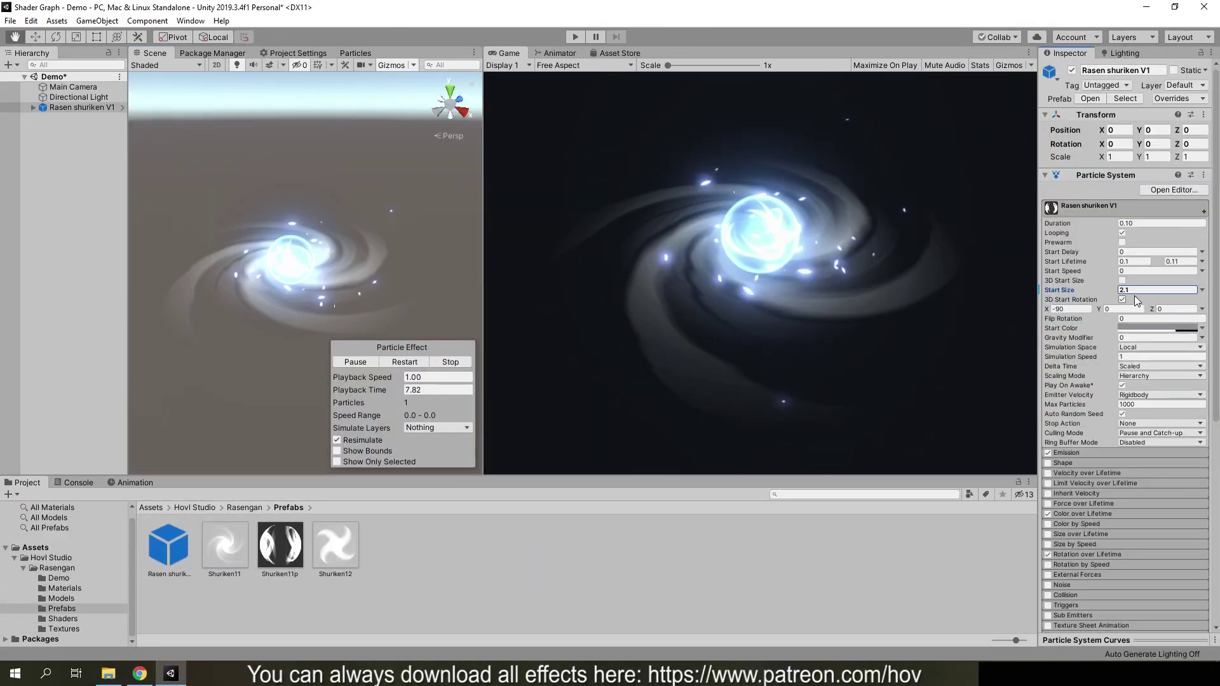
pyautogui.scroll(-10, 1080, 413)
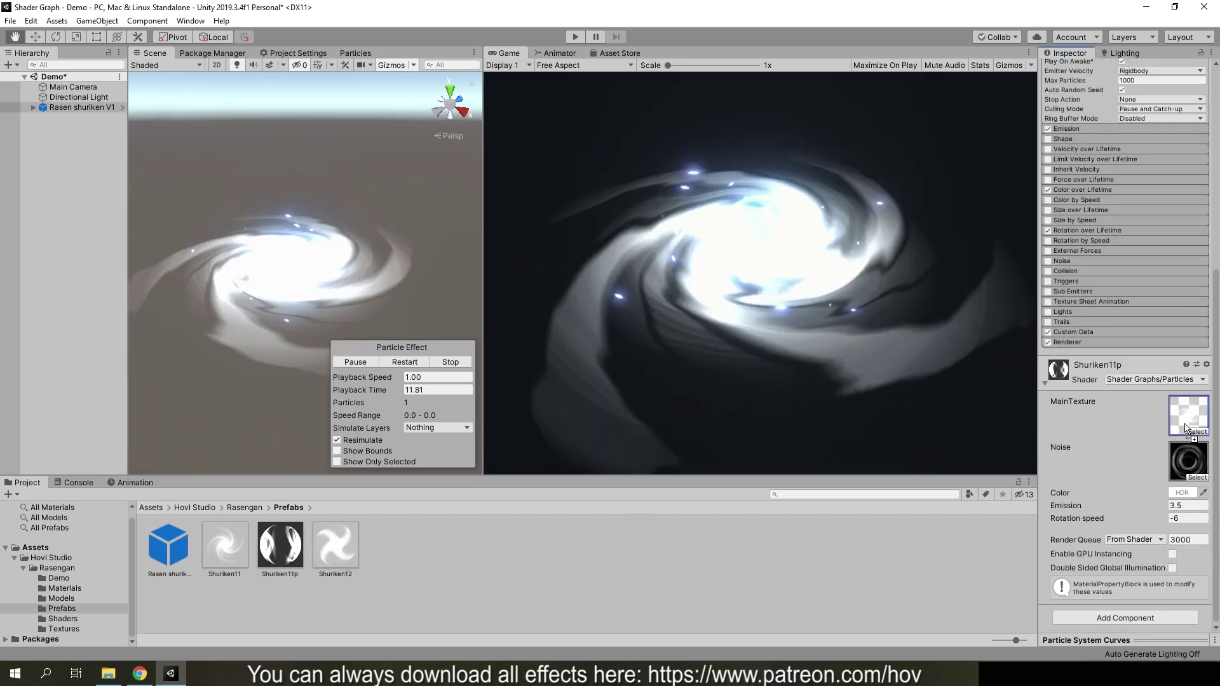
pyautogui.scroll(10, 1135, 360)
pyautogui.click(1137, 290)
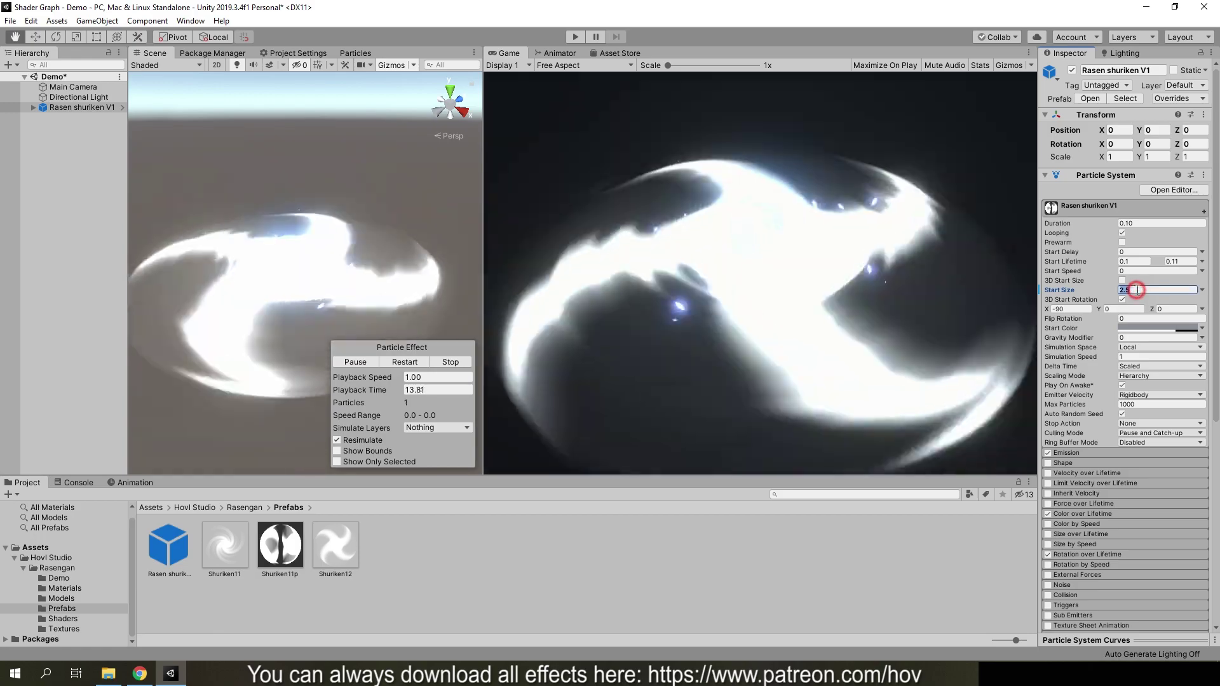
pyautogui.write('1.8')
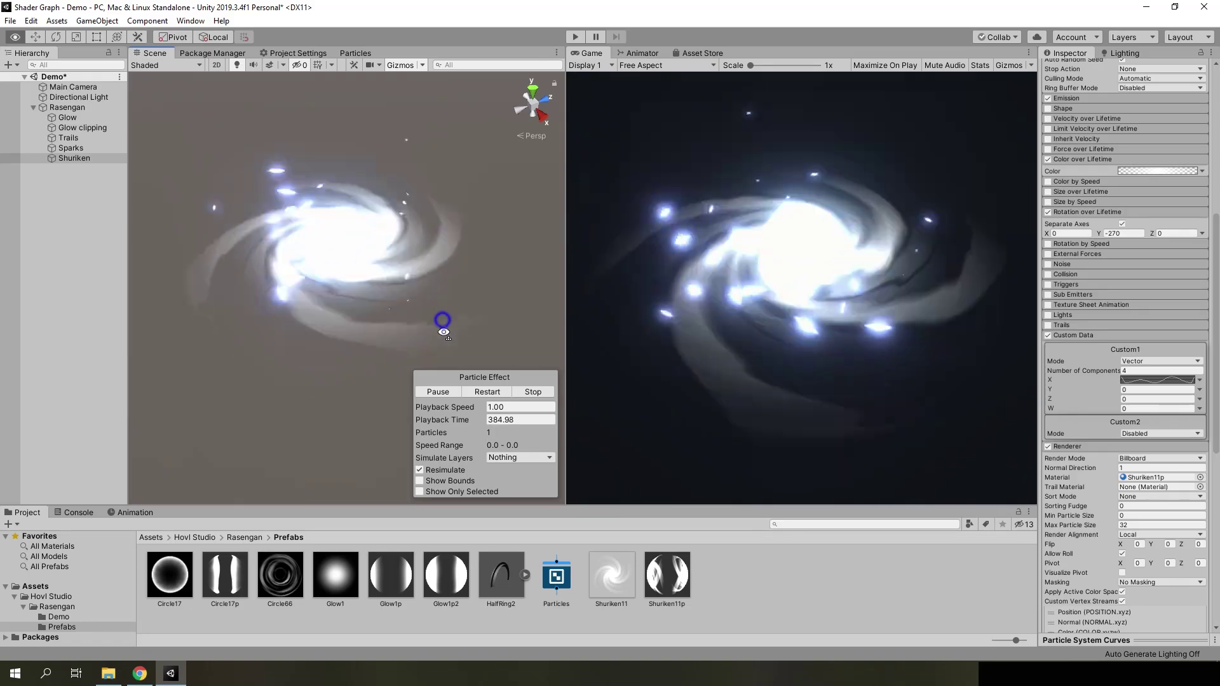
# Step: Orbit the Scene view to top-down, then float the Game view and maximize it full-screen
pyautogui.moveTo(441, 318)
pyautogui.keyDown('alt'); pyautogui.mouseDown()
pyautogui.moveTo(434, 140)
pyautogui.moveTo(417, 661)
pyautogui.mouseUp(); pyautogui.keyUp('alt')
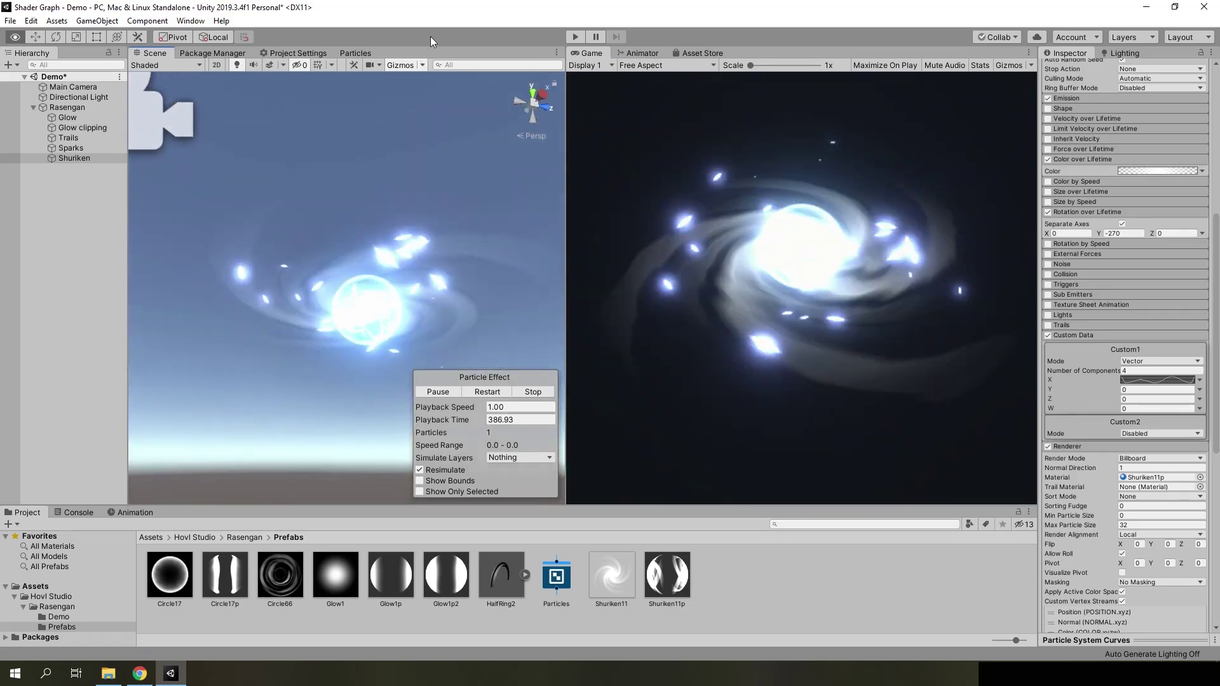
pyautogui.moveTo(327, 403)
pyautogui.keyDown('alt'); pyautogui.mouseDown()
pyautogui.moveTo(330, 268)
pyautogui.moveTo(357, 629)
pyautogui.mouseUp(); pyautogui.keyUp('alt')
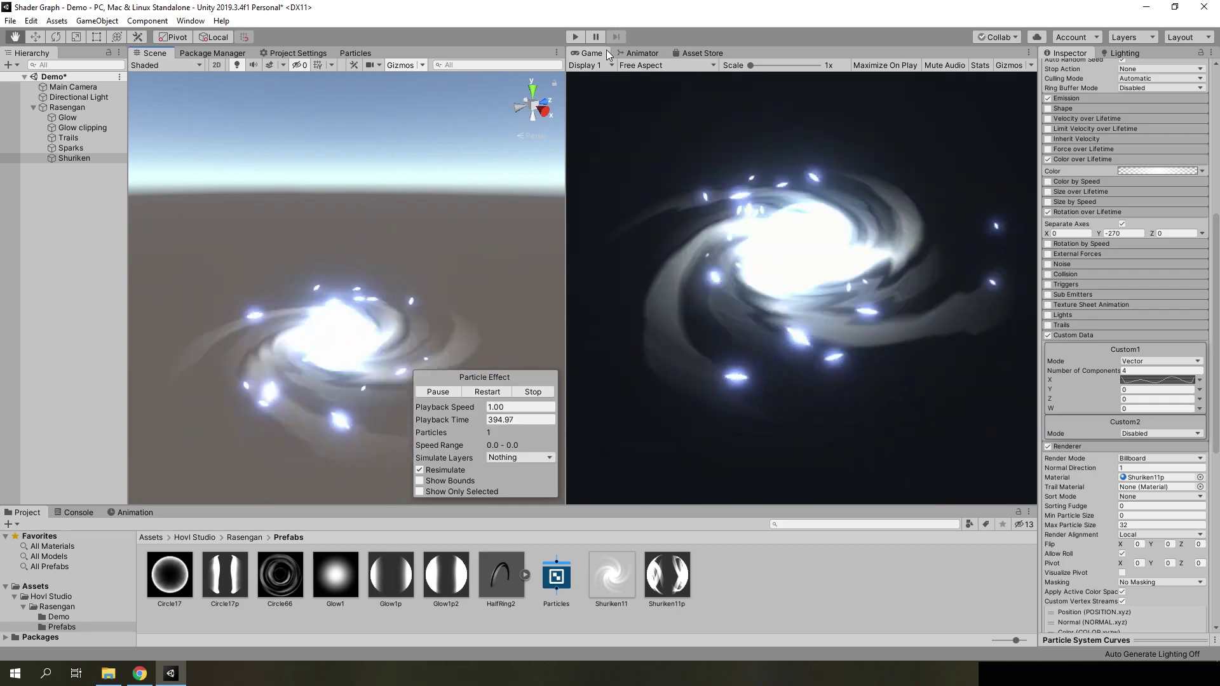
pyautogui.moveTo(603, 52); pyautogui.dragTo(690, 17)
pyautogui.click(835, 7)
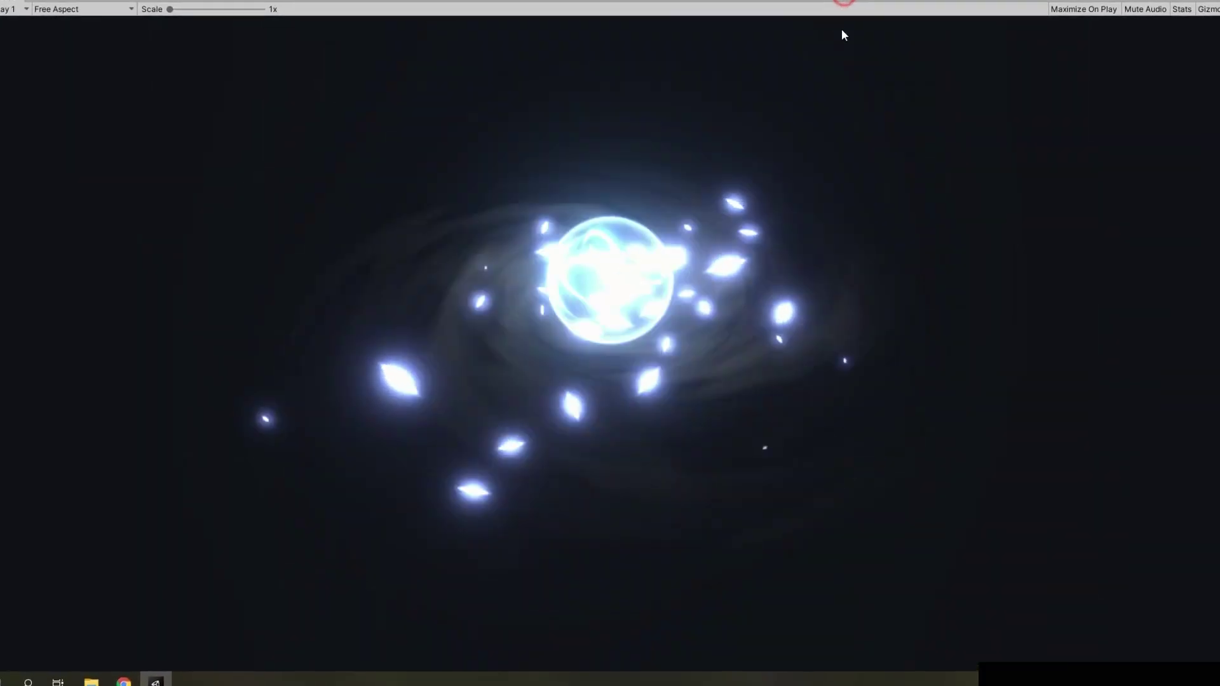